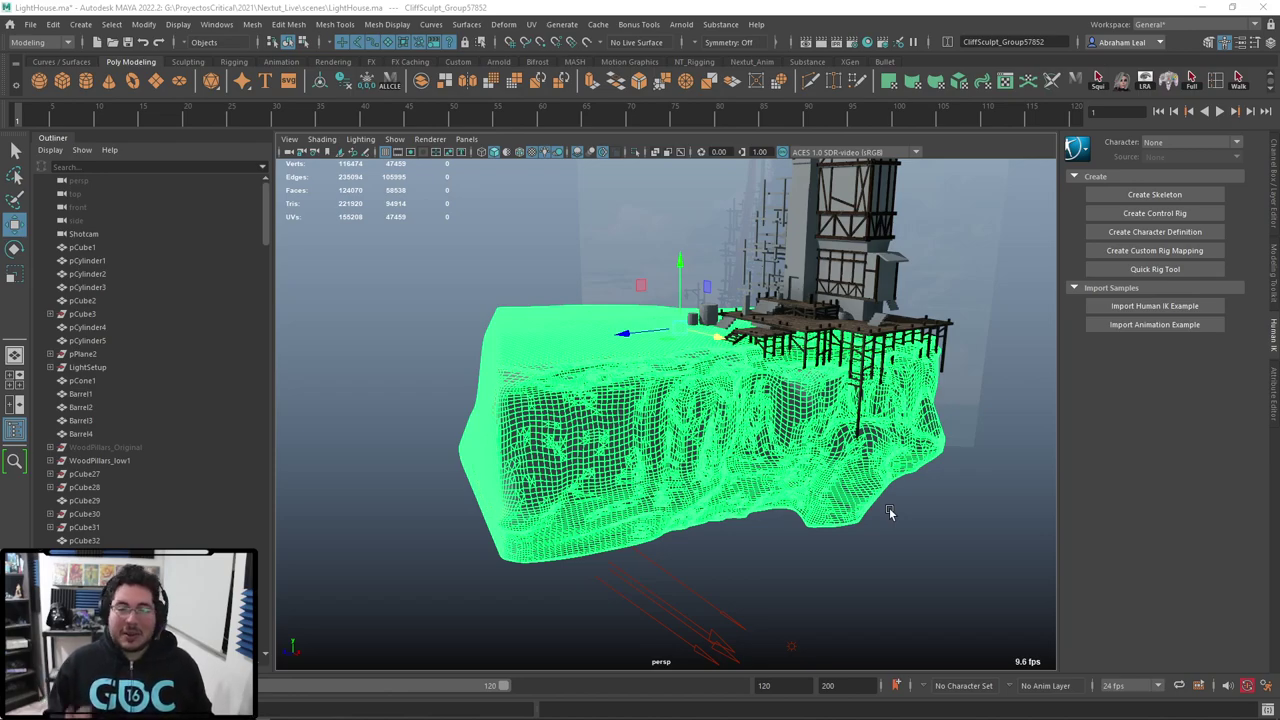
Step: Select the cliff mesh under the lighthouse and examine its wireframe topology up close and from several angles
click(925, 524)
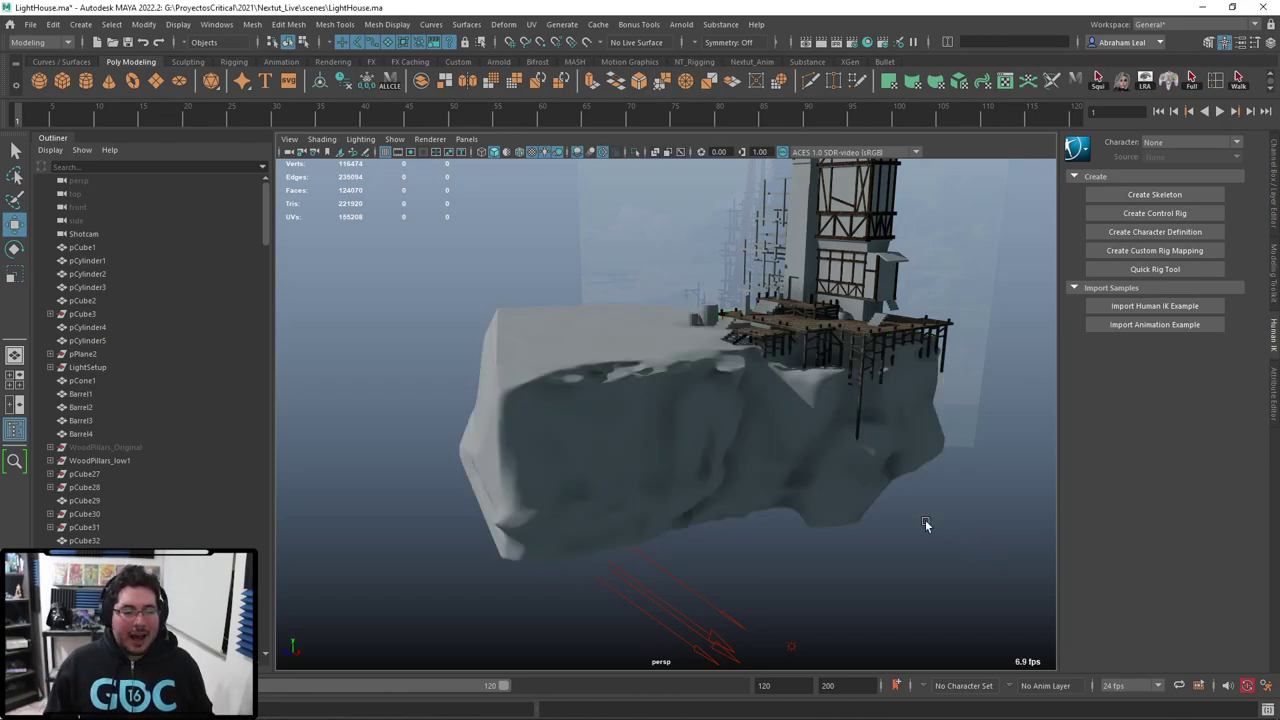
alt+drag(786, 466, 754, 459)
click(754, 459)
alt+drag(857, 497, 788, 500)
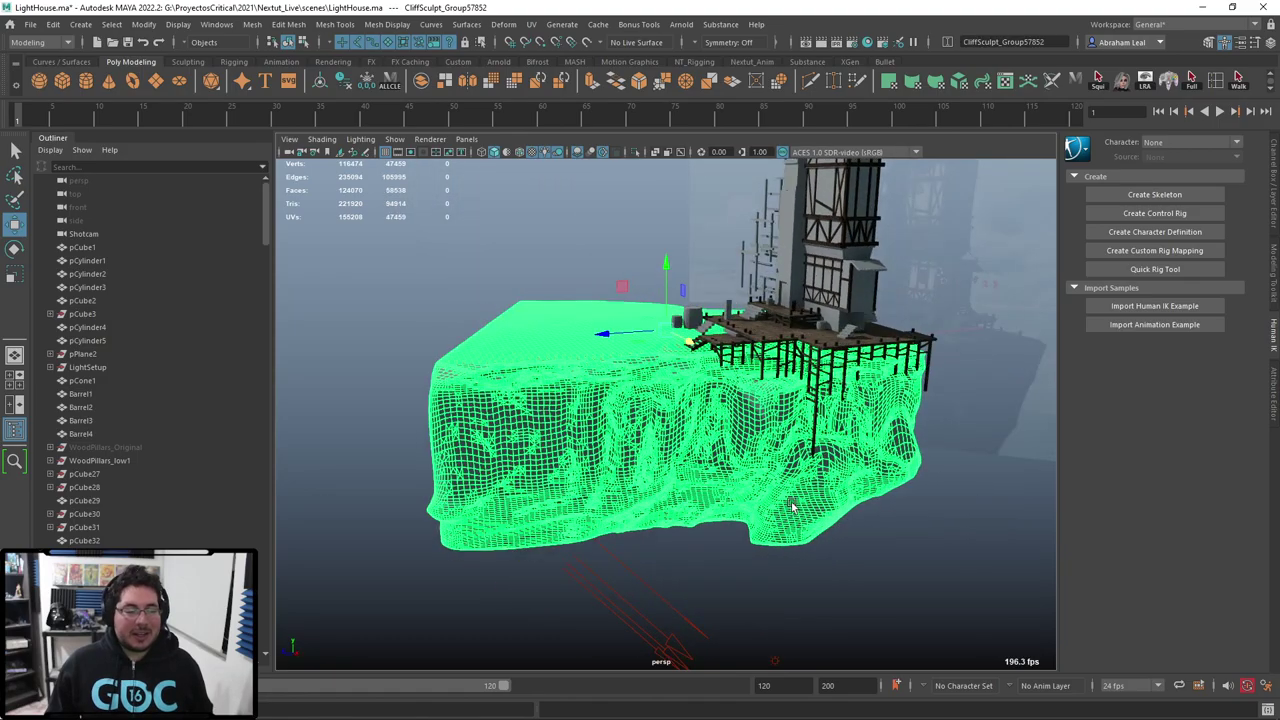
alt+right_drag(780, 485, 680, 435)
alt+drag(680, 437, 731, 473)
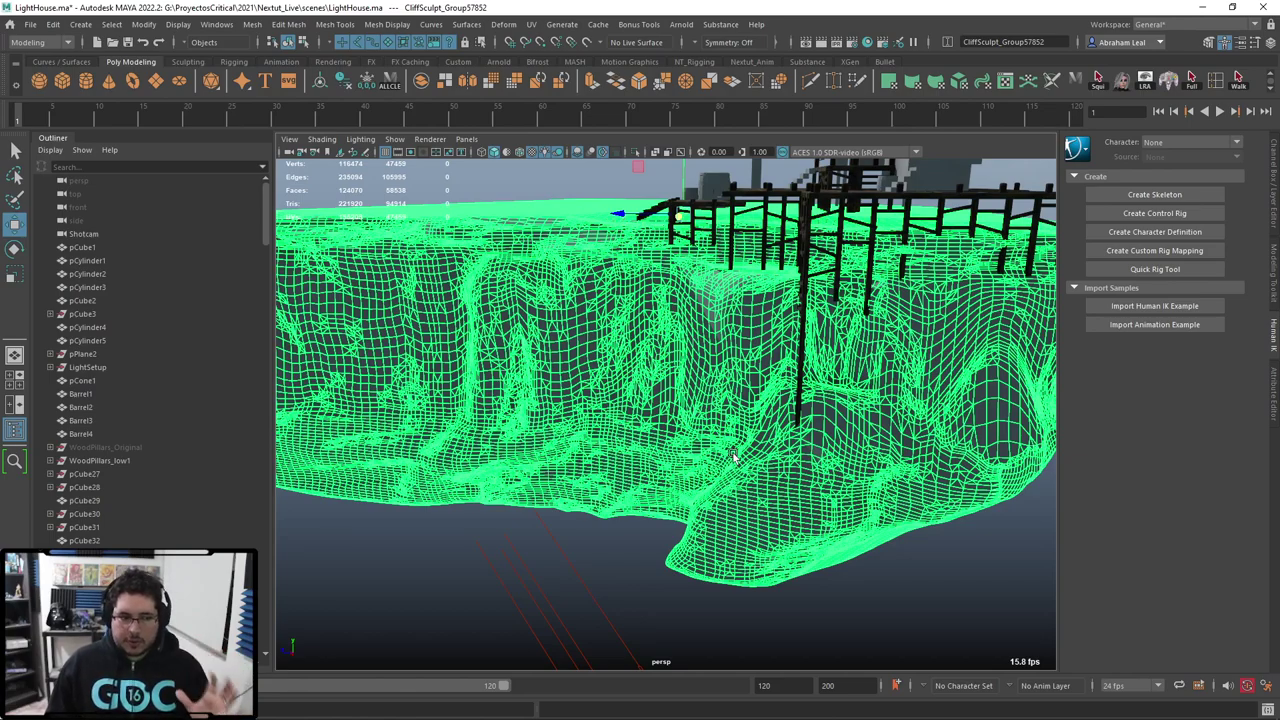
alt+drag(645, 494, 574, 454)
alt+right_drag(574, 450, 682, 470)
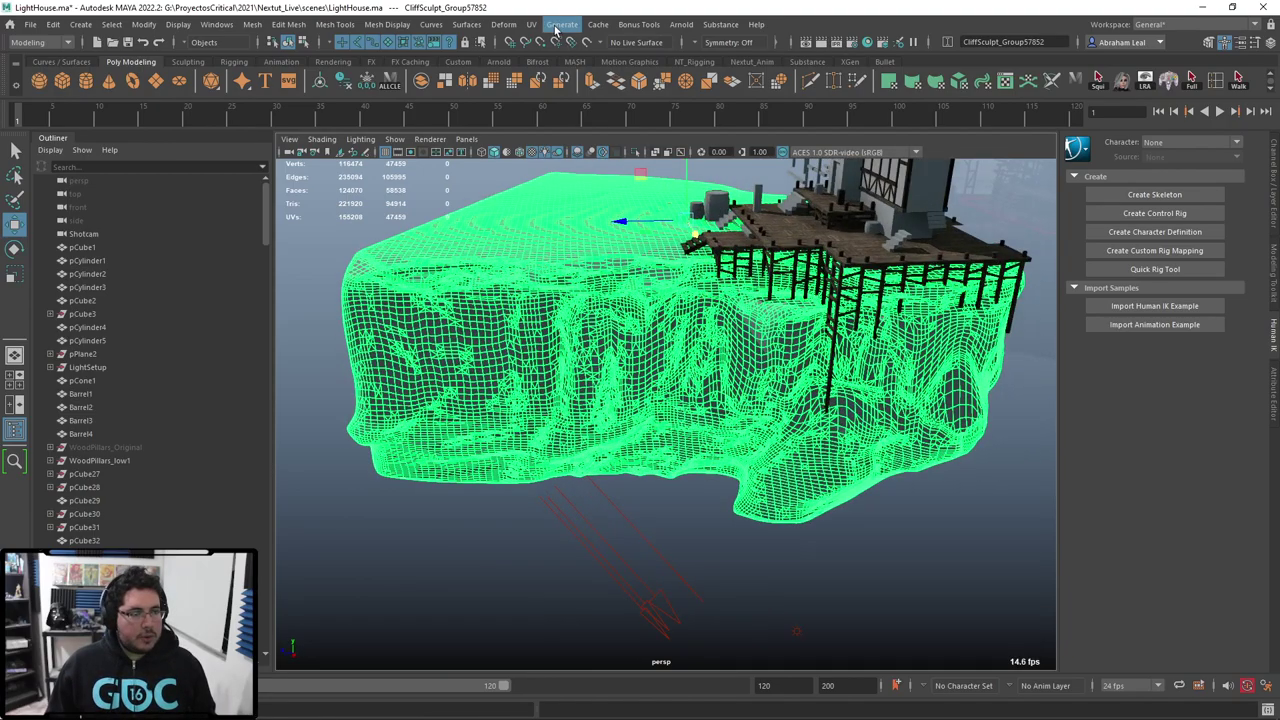
Step: Review the cliff's existing UV layout in the UV Editor and close the editor
click(533, 25)
click(562, 51)
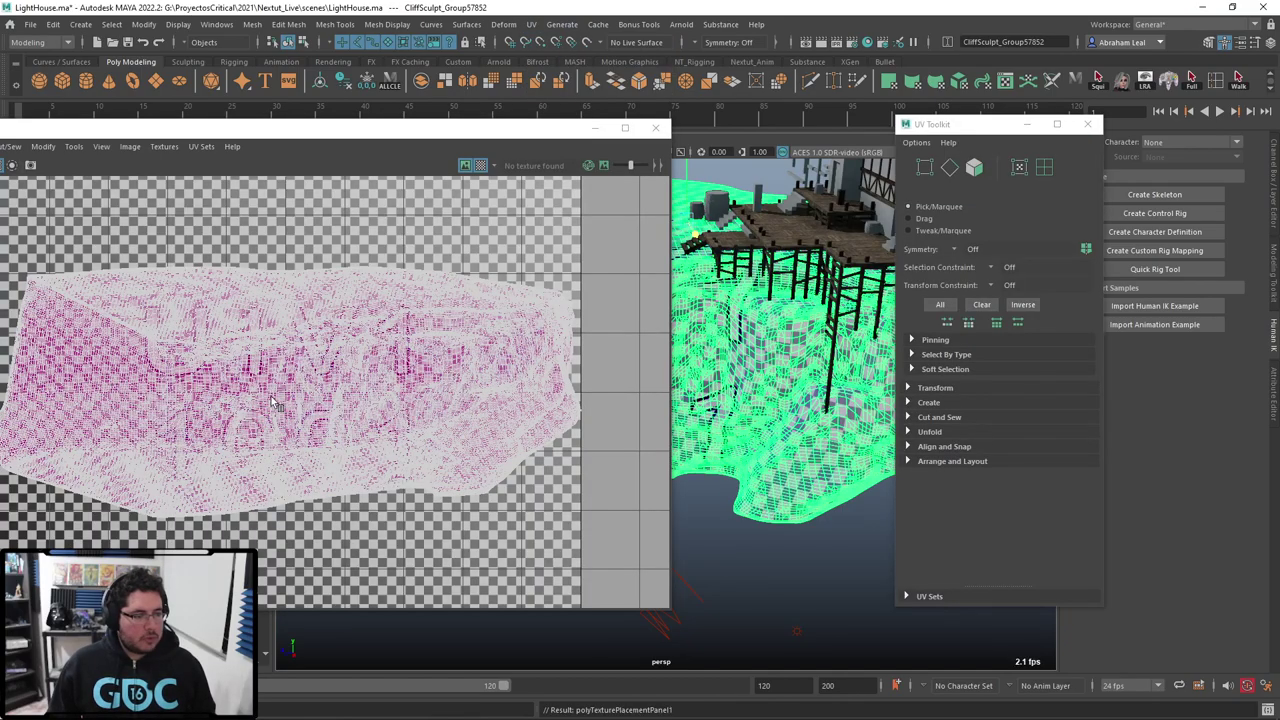
scroll(363, 367, down, 3)
scroll(355, 368, up, 2)
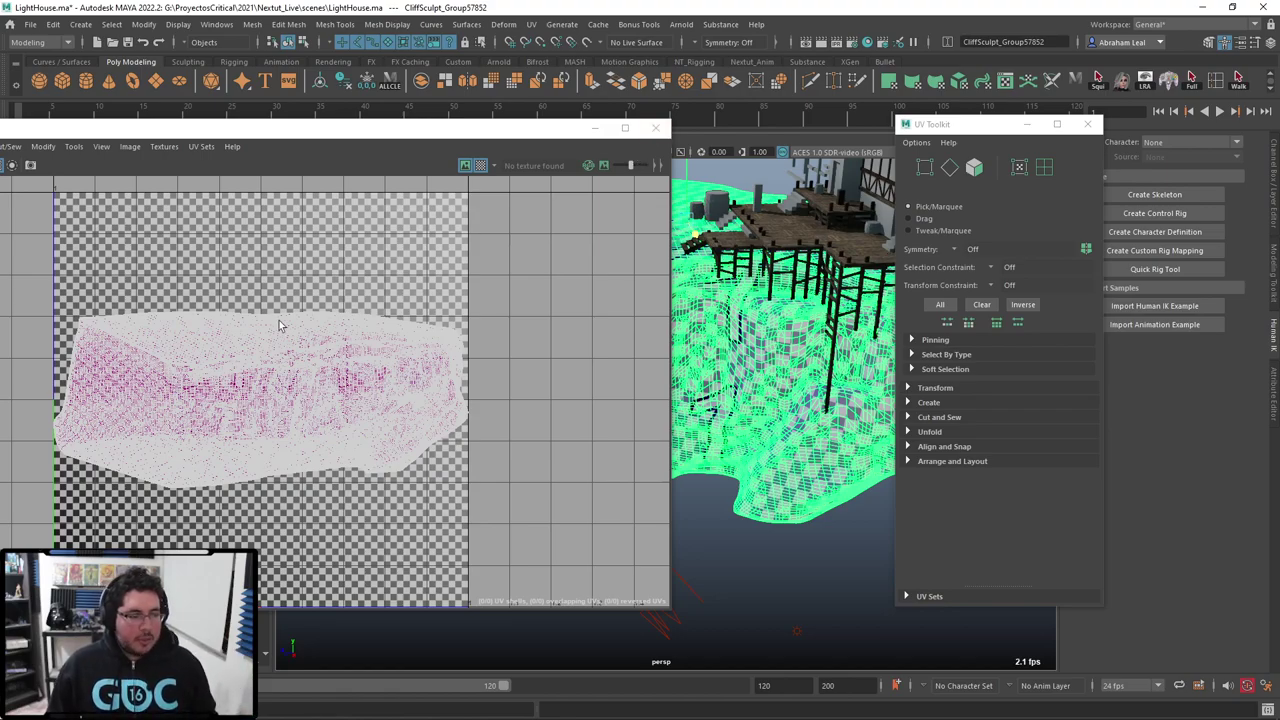
click(655, 127)
Step: Select the faces of the cliff's flat back side and apply a camera-based planar UV projection
alt+drag(505, 314, 608, 310)
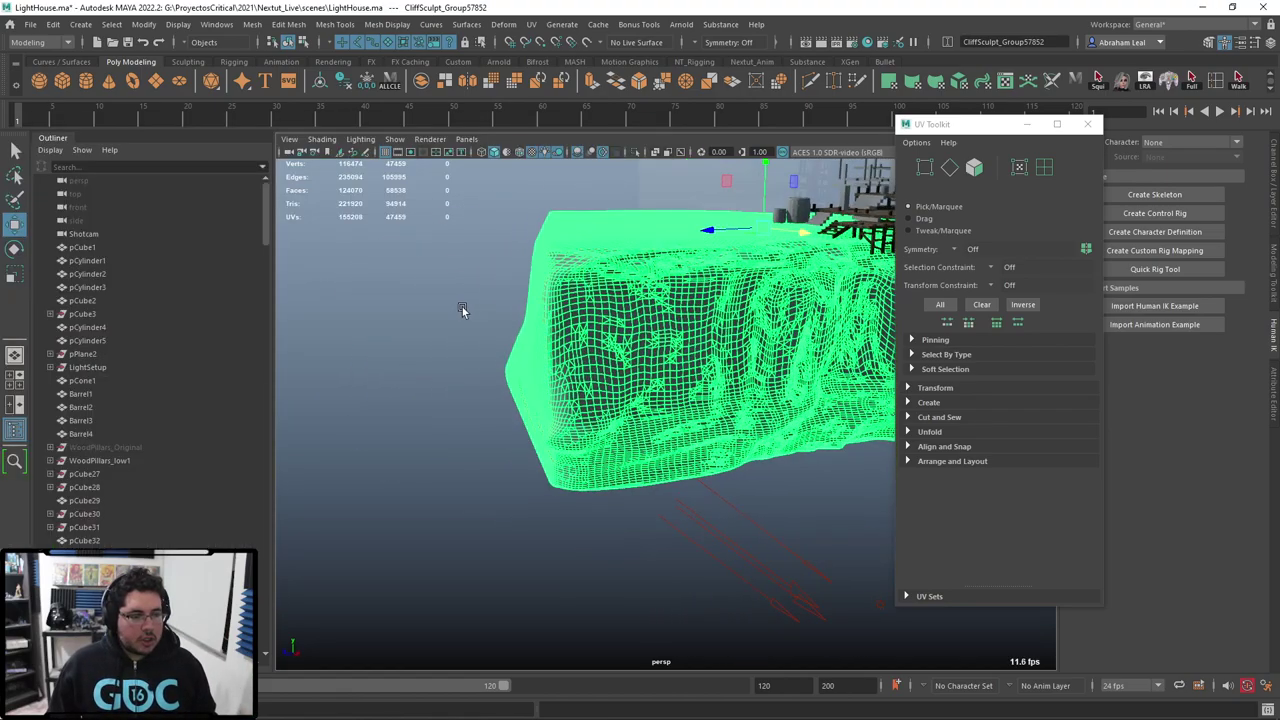
key(F11)
drag(473, 175, 671, 188)
click(534, 29)
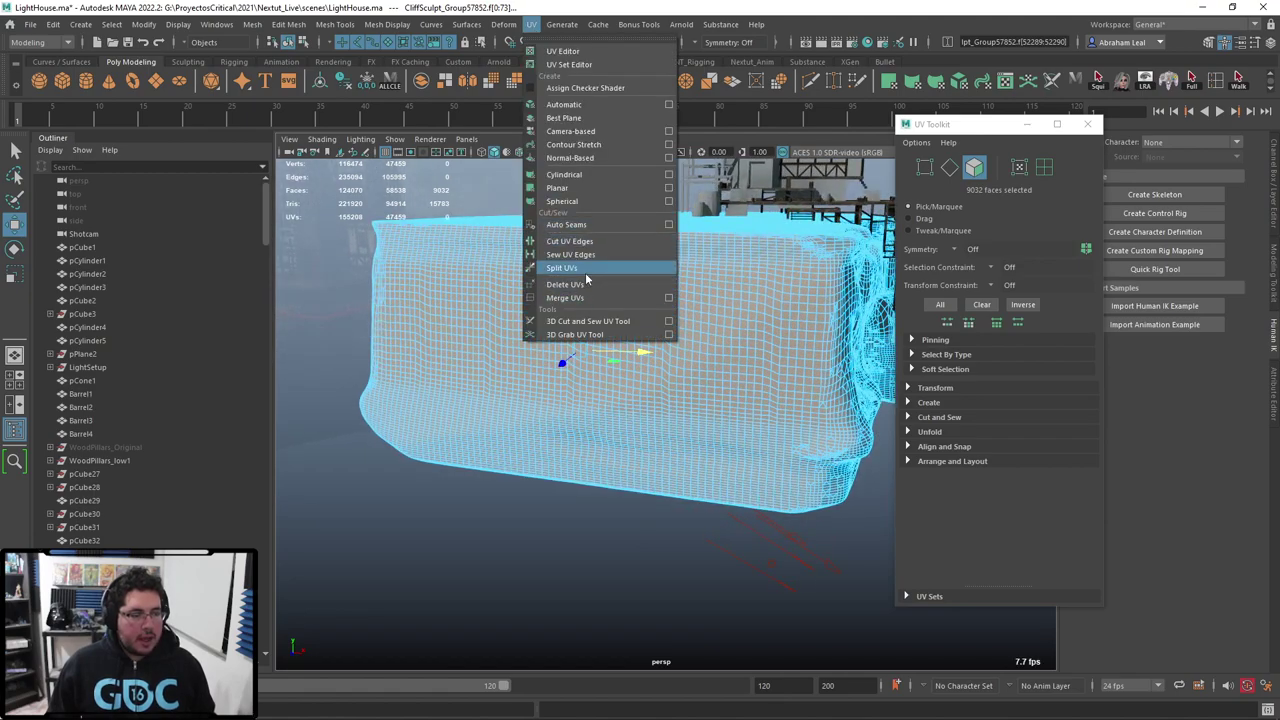
click(668, 190)
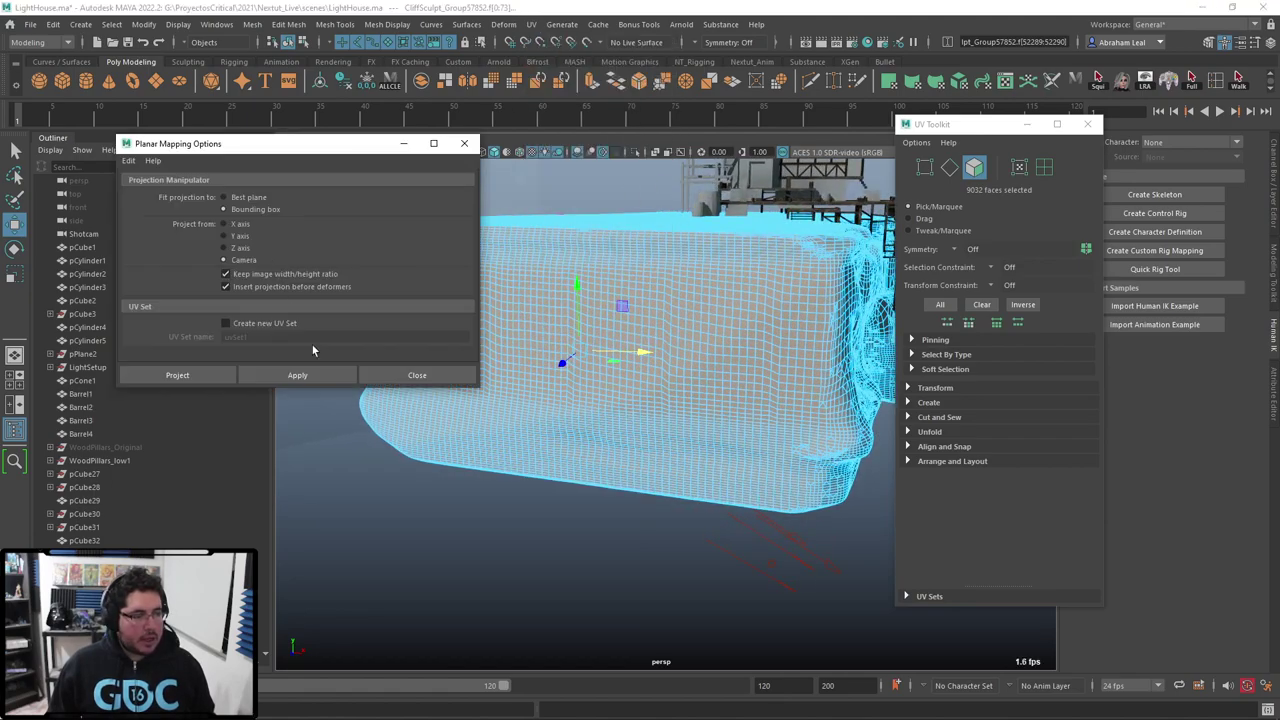
click(297, 375)
Step: Select the faces along the cliff's other long side and planar-map them from the camera view
alt+drag(641, 397, 729, 523)
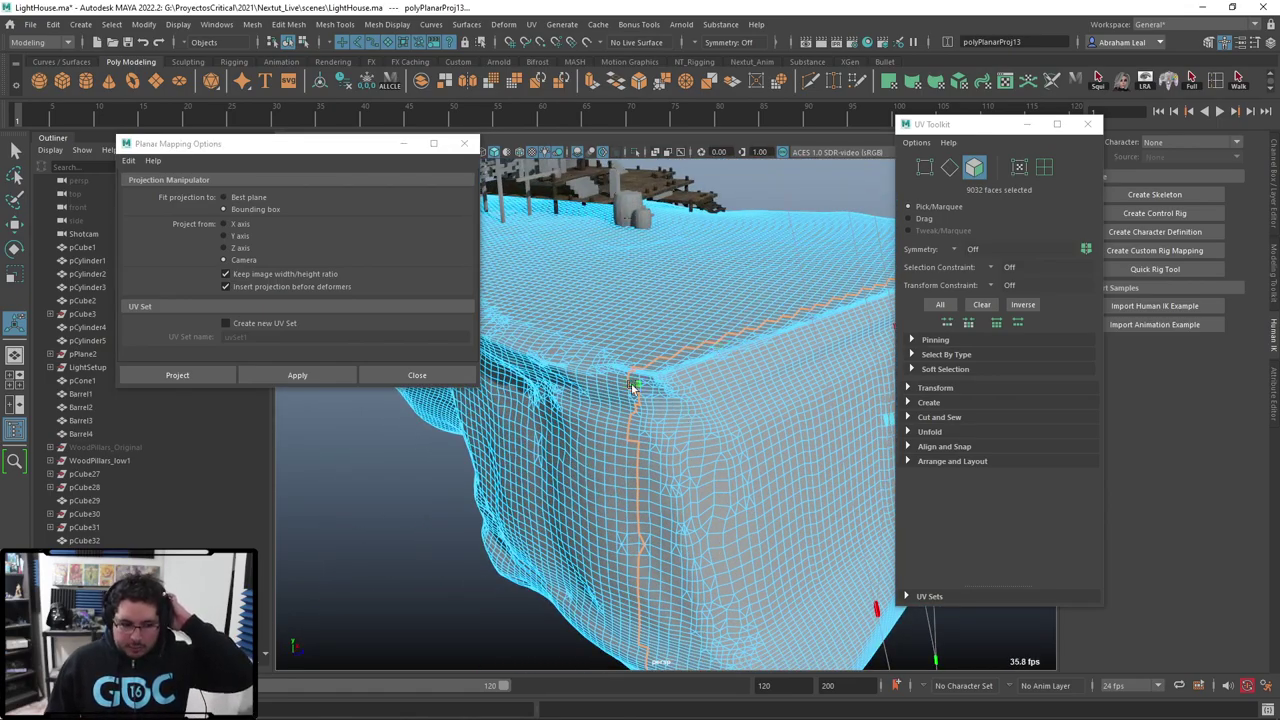
scroll(627, 391, down, 5)
alt+drag(627, 391, 775, 508)
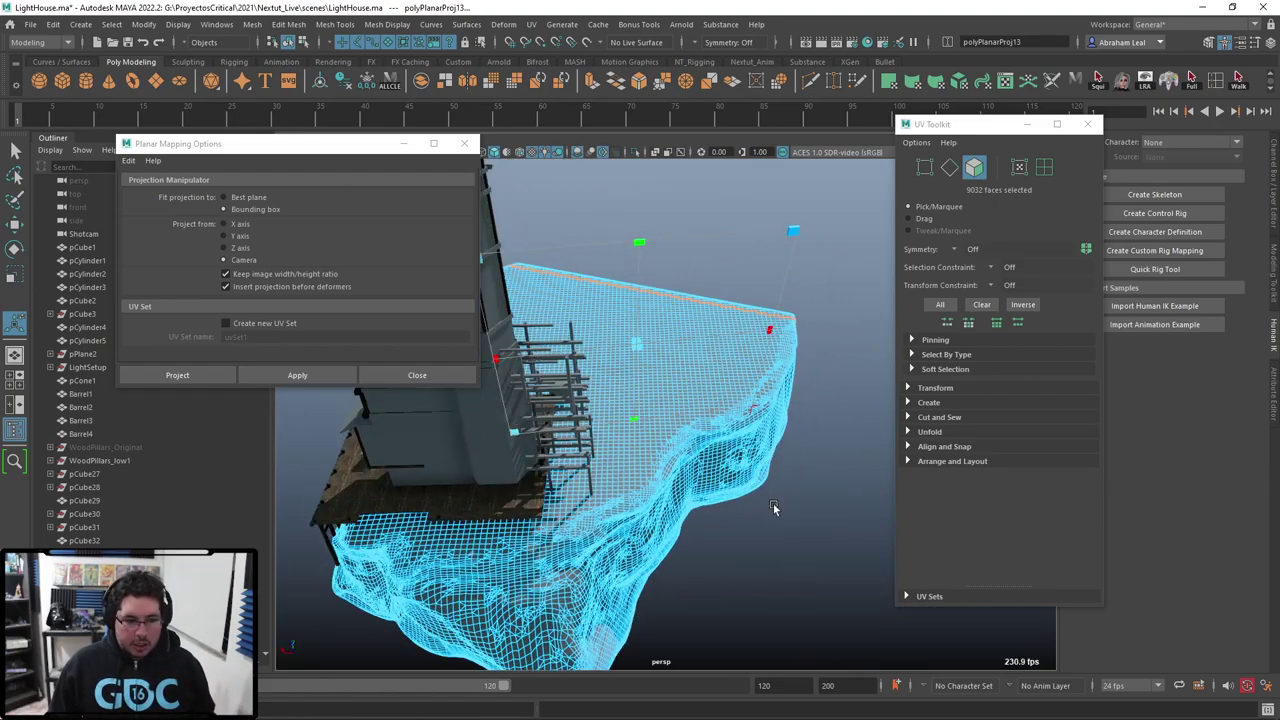
right_drag(817, 308, 850, 275)
alt+drag(717, 420, 785, 362)
alt+drag(741, 400, 661, 456)
right_drag(661, 456, 662, 375)
alt+drag(674, 388, 630, 415)
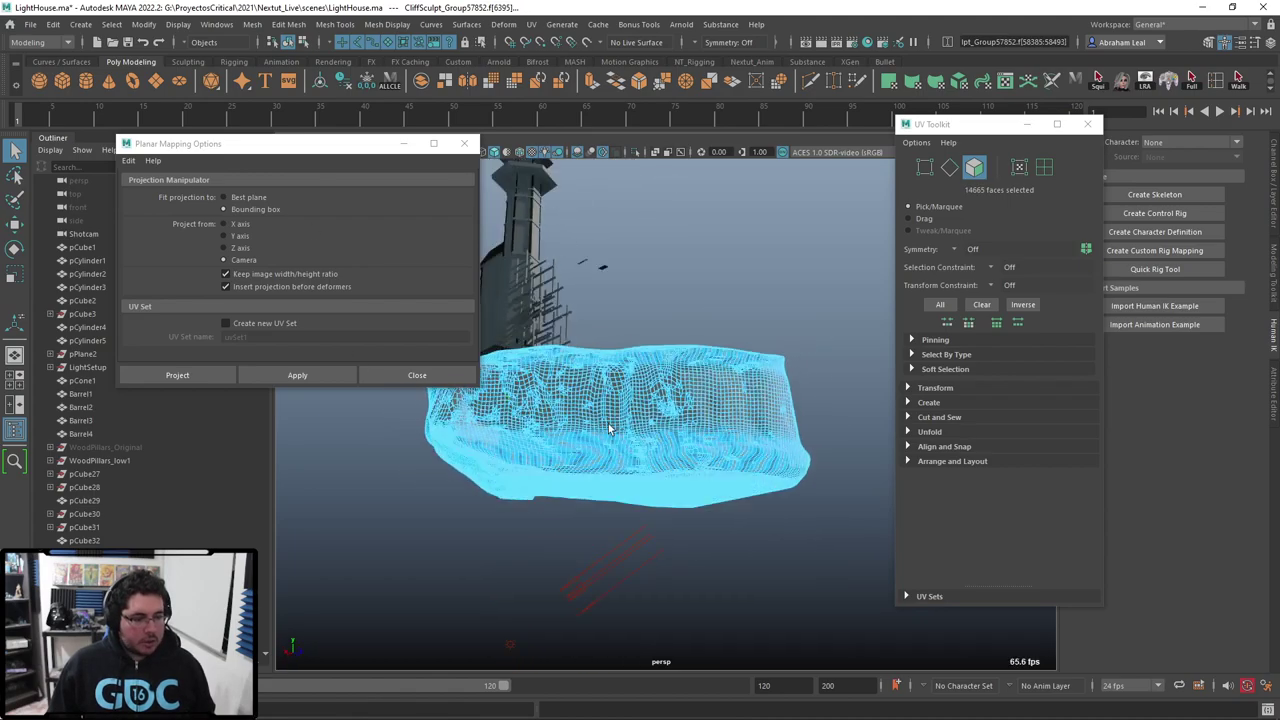
click(277, 379)
Step: Select the faces on the cliff's underside and planar-map them from the camera view
alt+drag(718, 315, 358, 556)
alt+drag(454, 510, 591, 517)
alt+drag(449, 457, 300, 370)
click(297, 375)
Step: Return to object mode with the whole cliff selected and open its UVs in the UV Editor
alt+drag(671, 262, 706, 342)
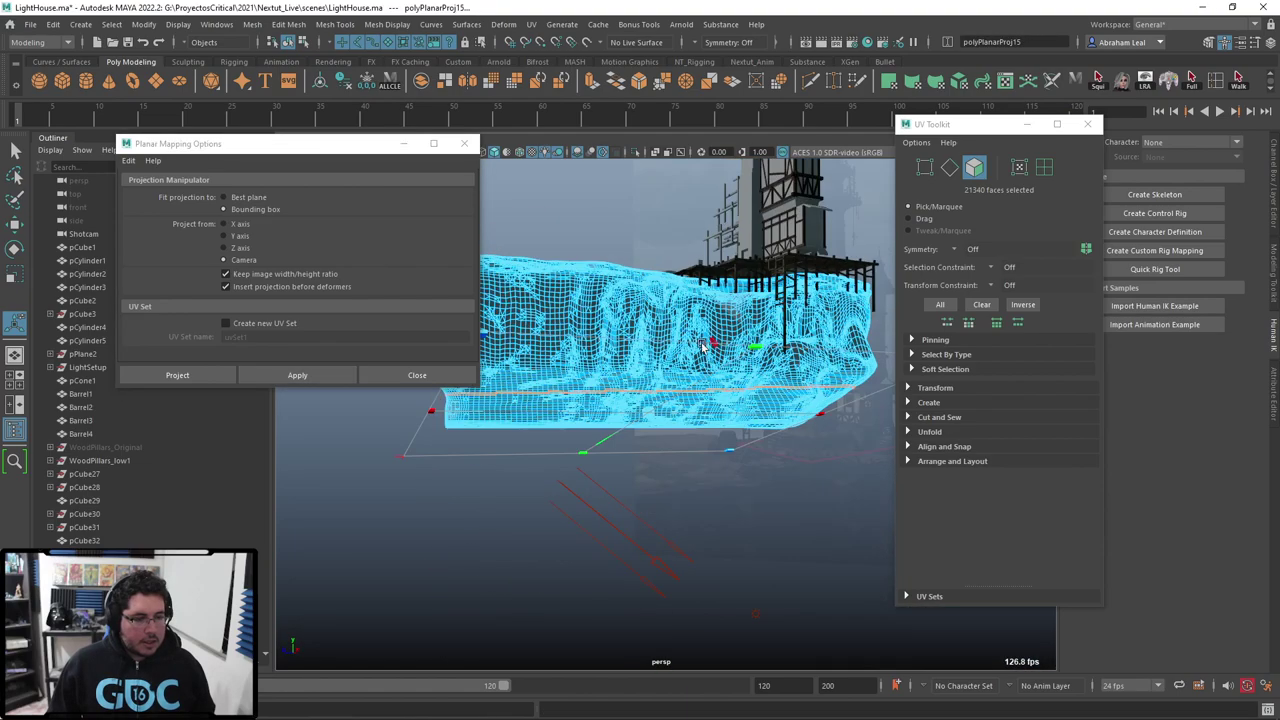
key(q)
right_drag(706, 342, 760, 300)
click(531, 24)
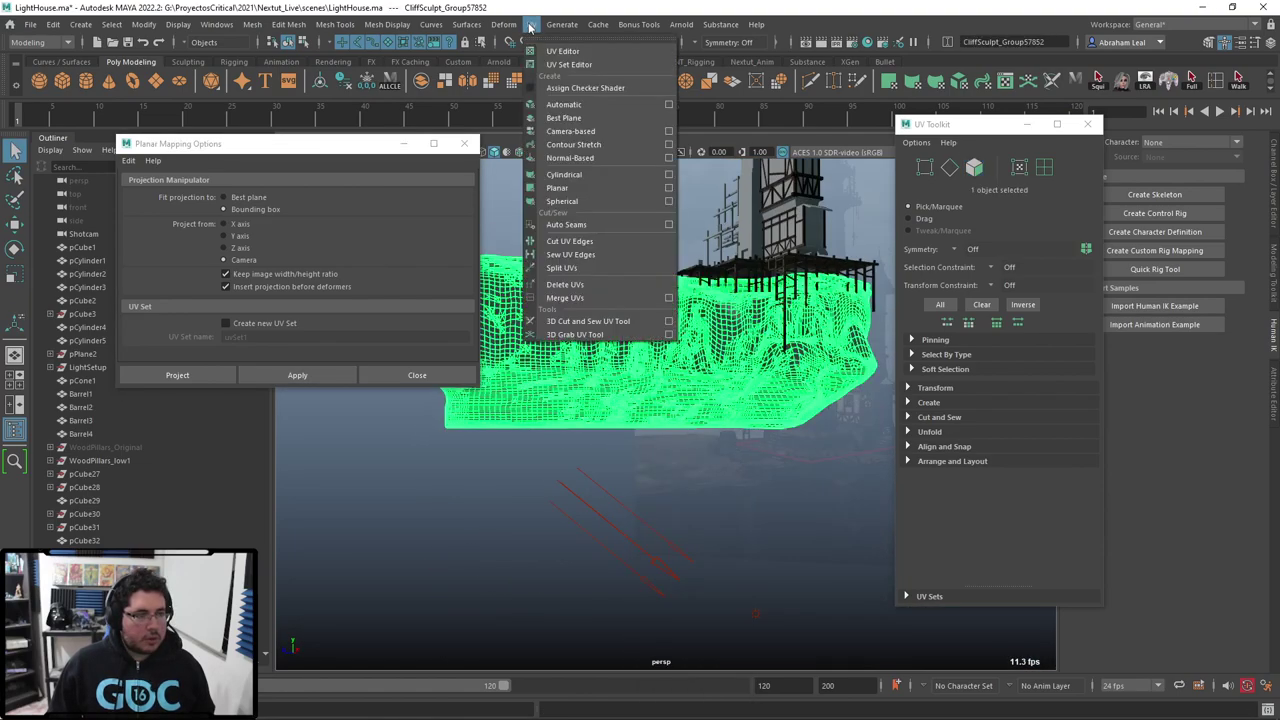
click(556, 49)
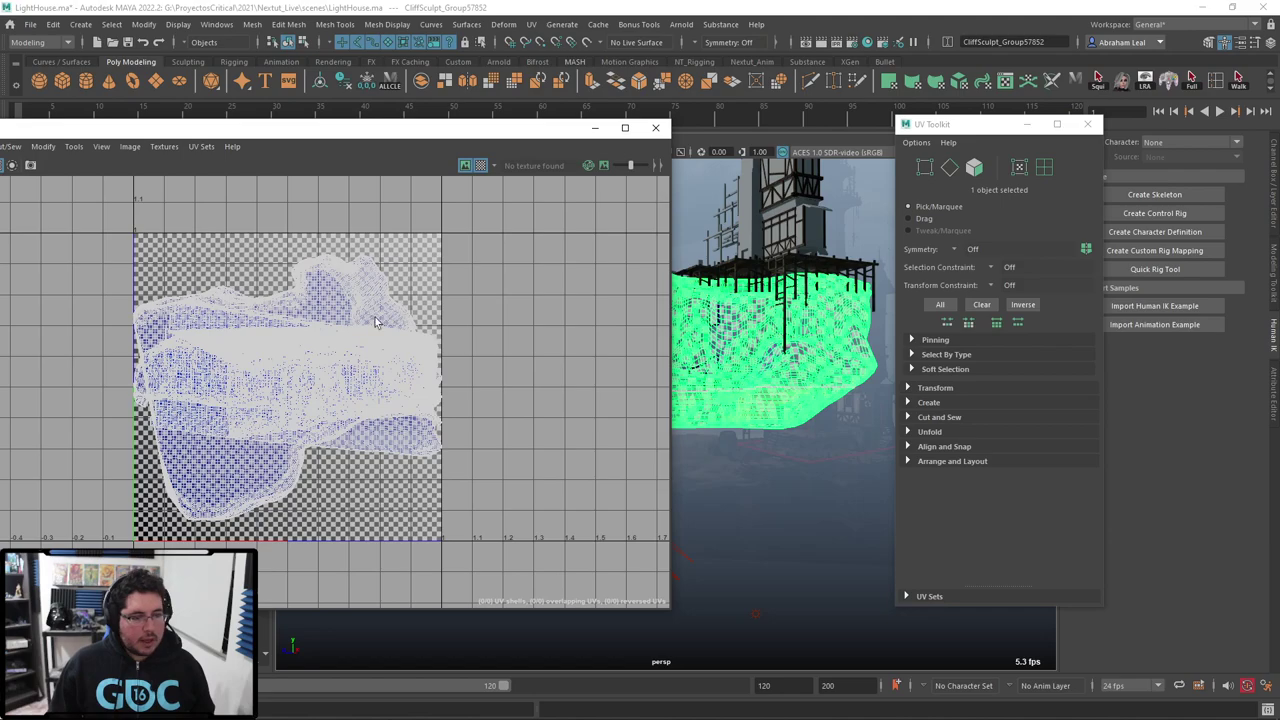
Step: Select all of the cliff's UV shells, unfold them and lay them out inside the first UV tile
alt+drag(759, 343, 677, 395)
right_drag(355, 350, 297, 331)
drag(131, 303, 536, 601)
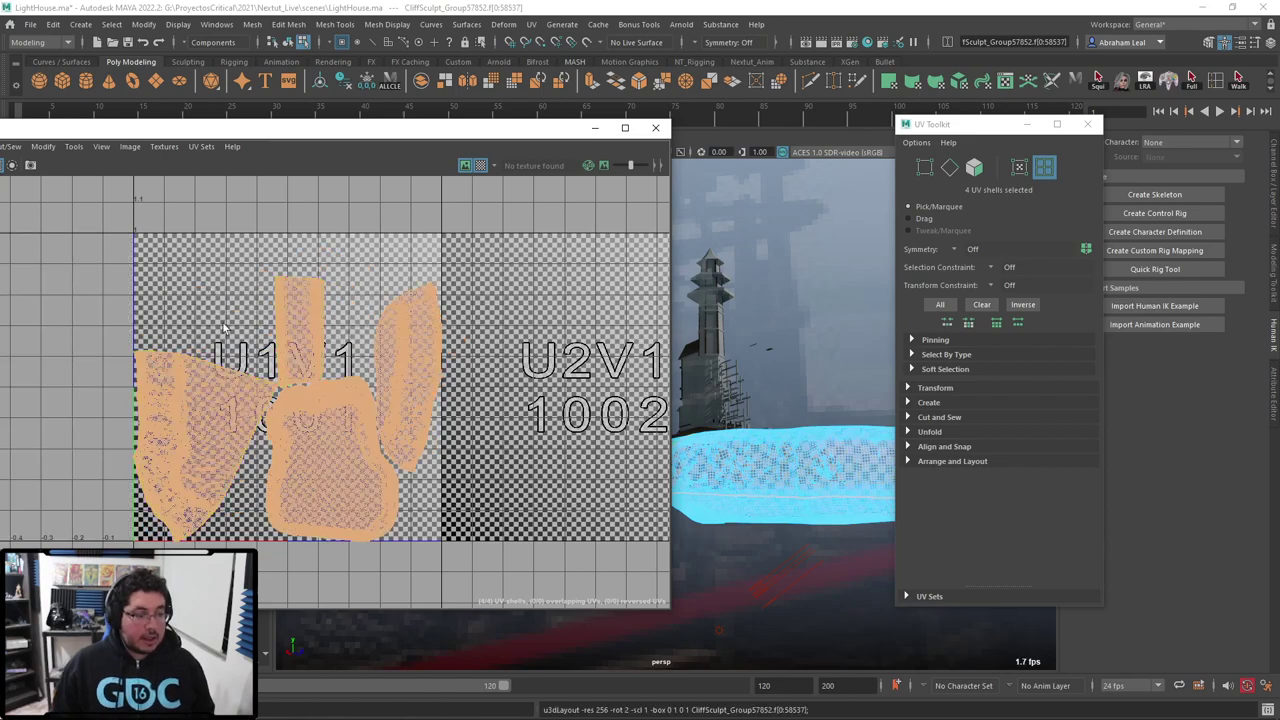
click(287, 430)
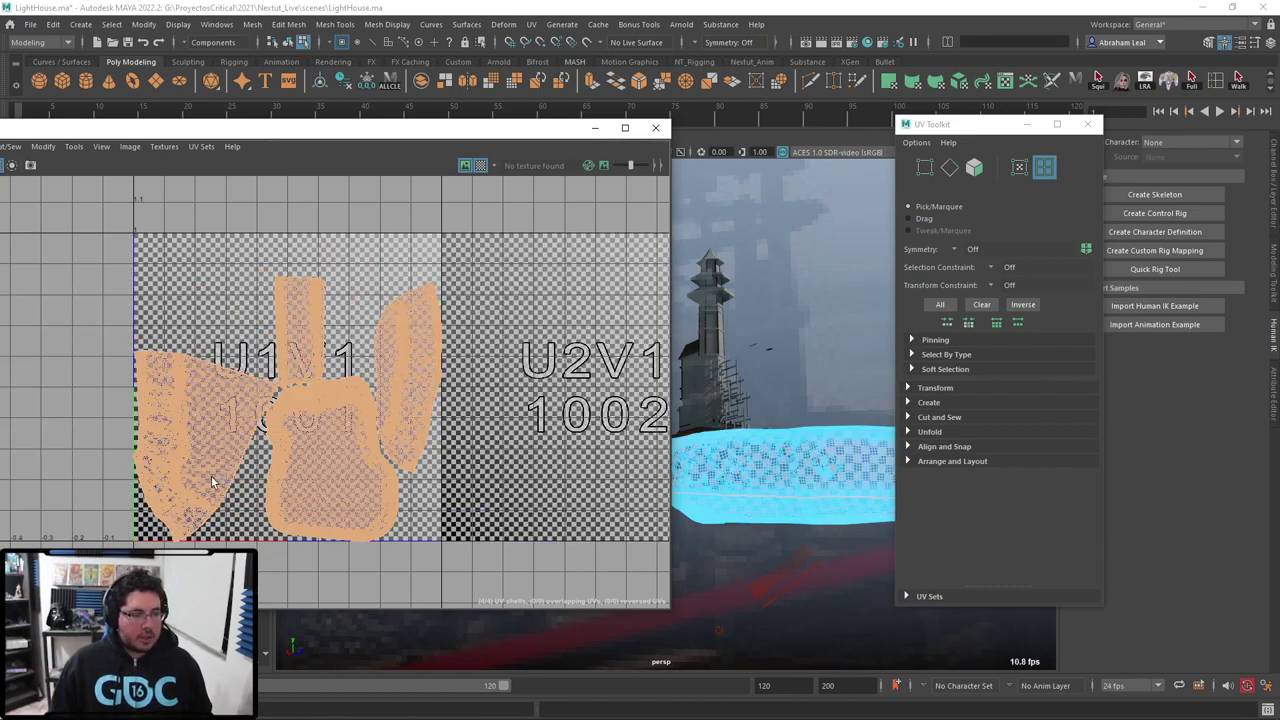
drag(287, 410, 275, 410)
click(543, 191)
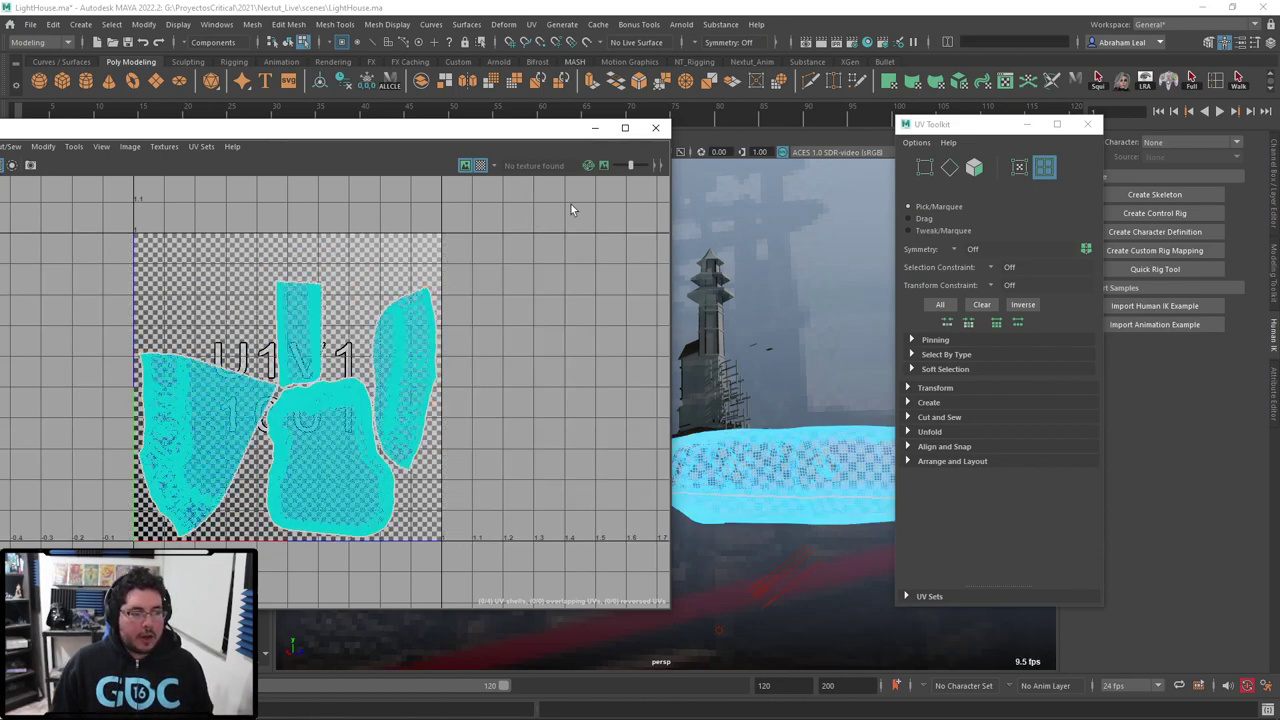
Step: Close the UV Editor and switch the cliff back to object selection
alt+right_drag(713, 354, 575, 379)
key(f)
alt+right_drag(746, 389, 785, 389)
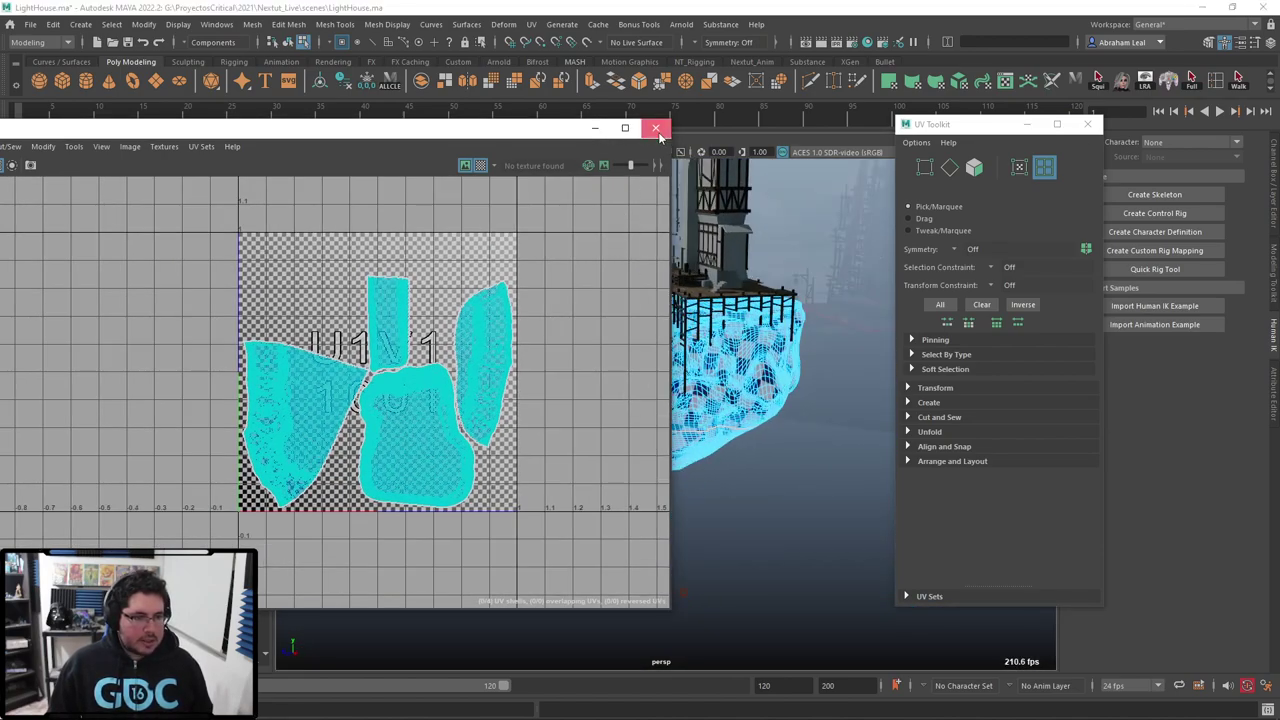
click(655, 127)
key(F8)
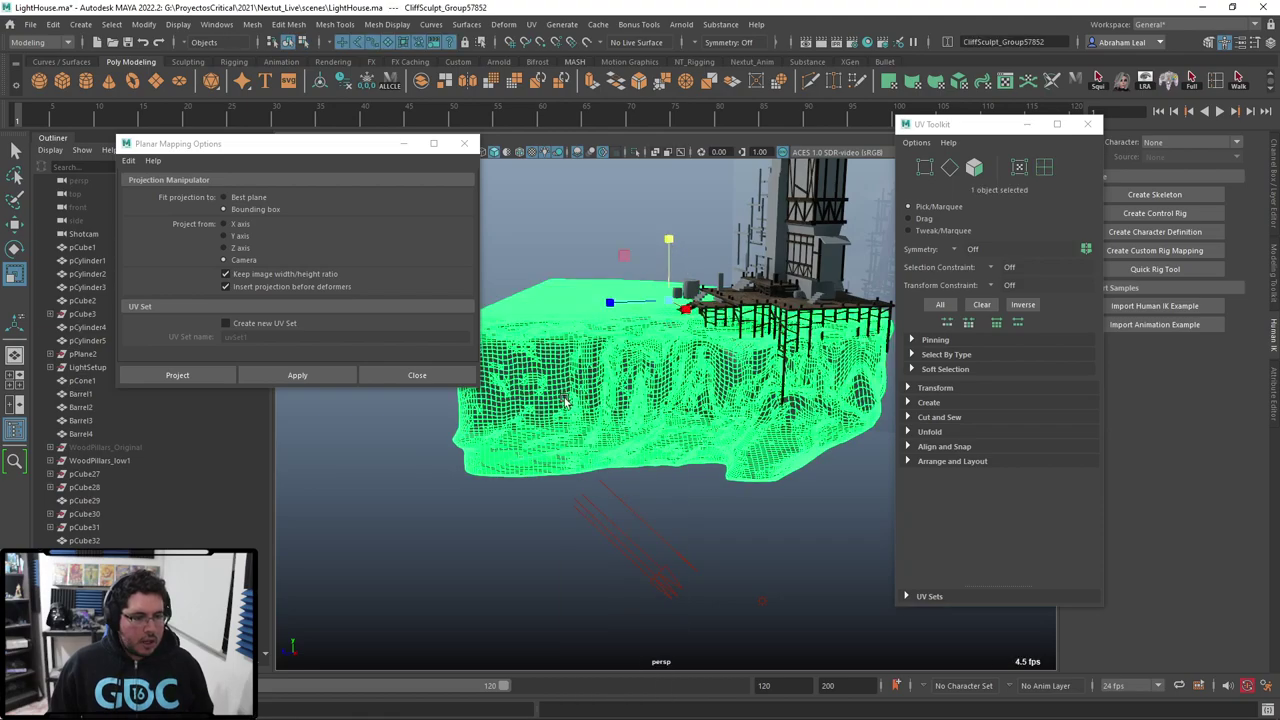
Step: Turn off viewport anti-aliasing, deselect the cliff and close the Planar Mapping Options window
click(602, 152)
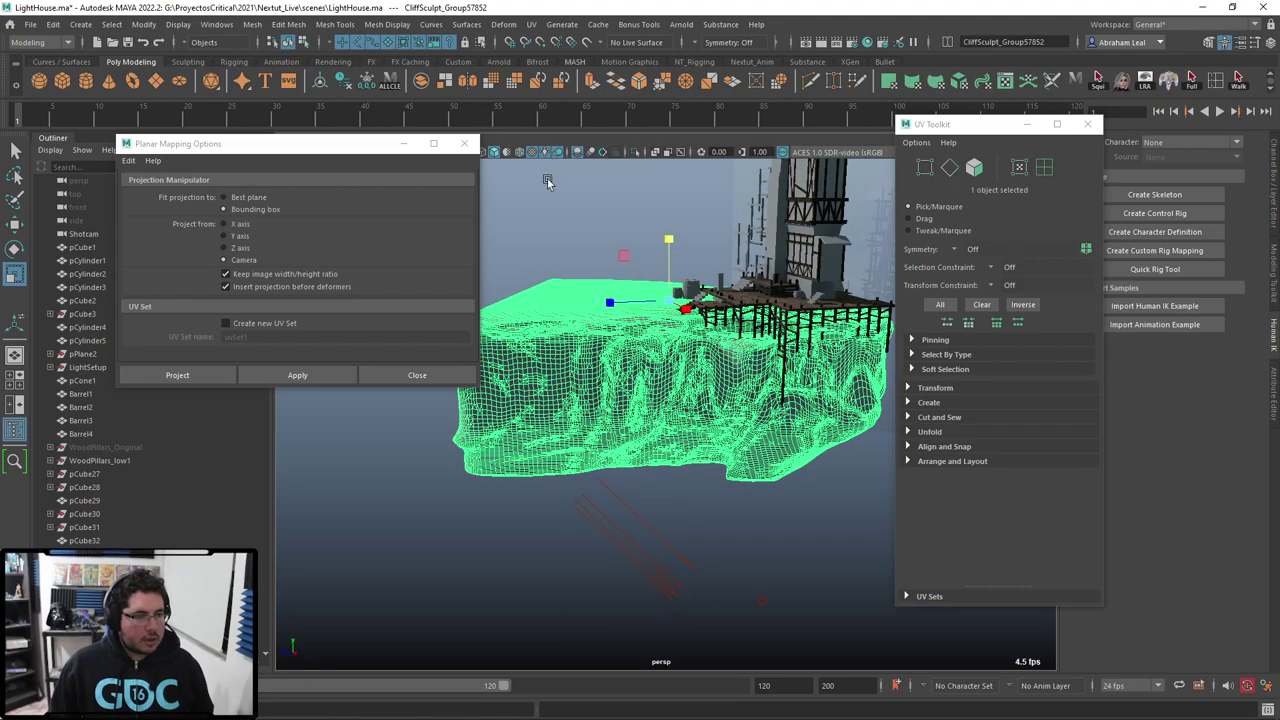
click(554, 236)
alt+drag(554, 236, 559, 243)
click(465, 143)
Step: Reopen the UV Editor and select the cliff to show the checker pattern on it
alt+drag(440, 290, 470, 302)
scroll(470, 302, up, 3)
alt+middle_drag(470, 302, 555, 355)
click(531, 24)
click(555, 48)
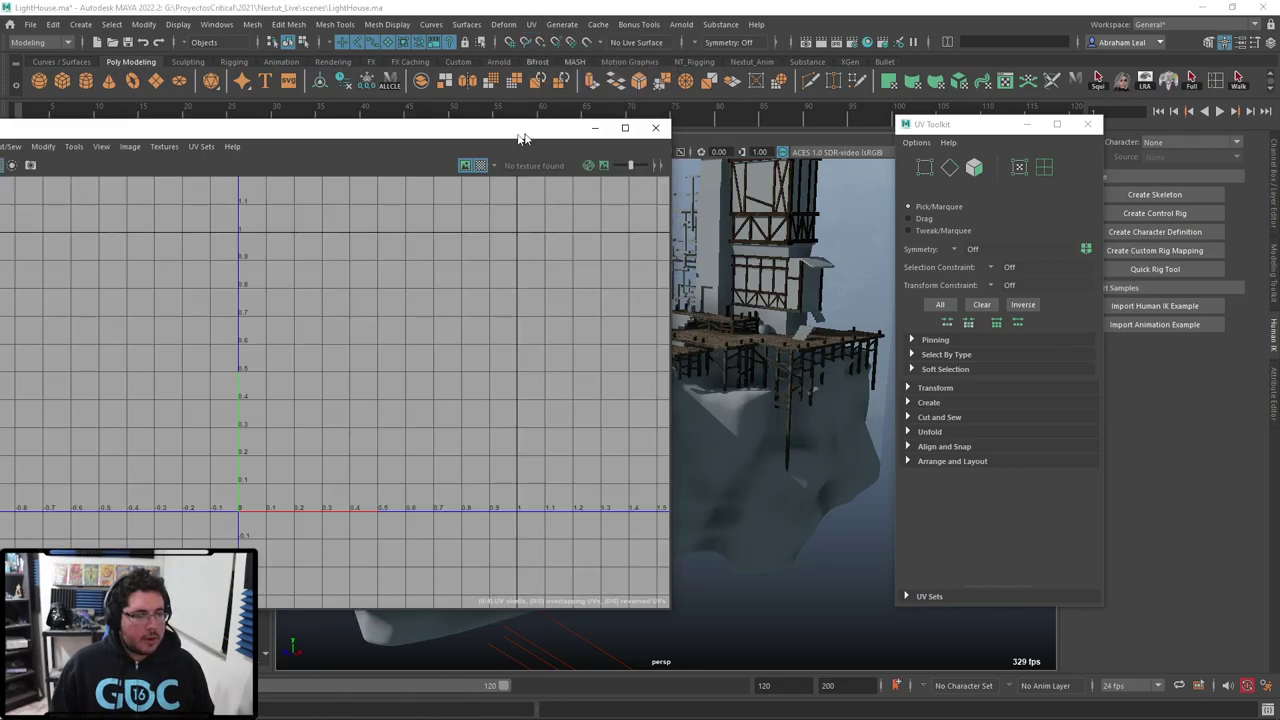
click(670, 466)
Step: Examine the checker pattern across the cliff's top and front for stretching and uneven texel density
alt+right_drag(670, 466, 776, 512)
alt+middle_drag(750, 562, 803, 557)
alt+drag(803, 557, 750, 562)
alt+middle_drag(707, 533, 749, 530)
alt+right_drag(749, 530, 874, 618)
alt+drag(812, 576, 740, 495)
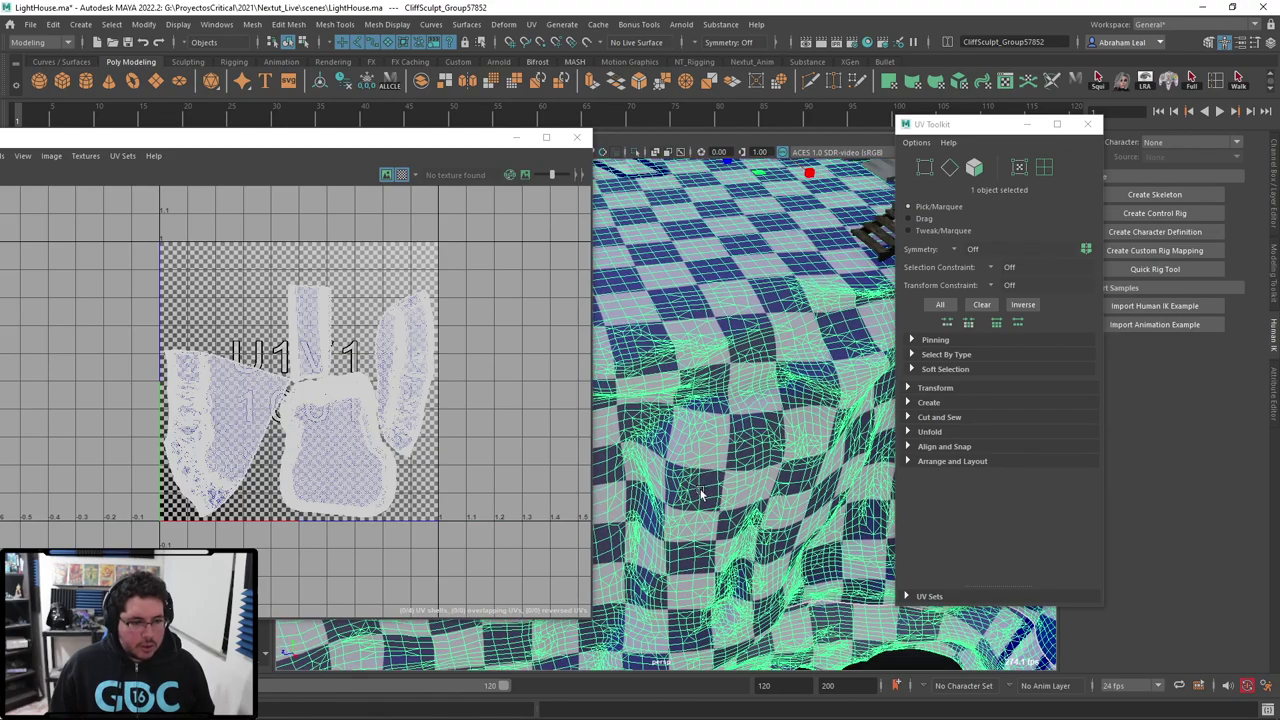
alt+right_drag(740, 495, 650, 445)
alt+drag(700, 500, 742, 475)
alt+middle_drag(742, 475, 670, 462)
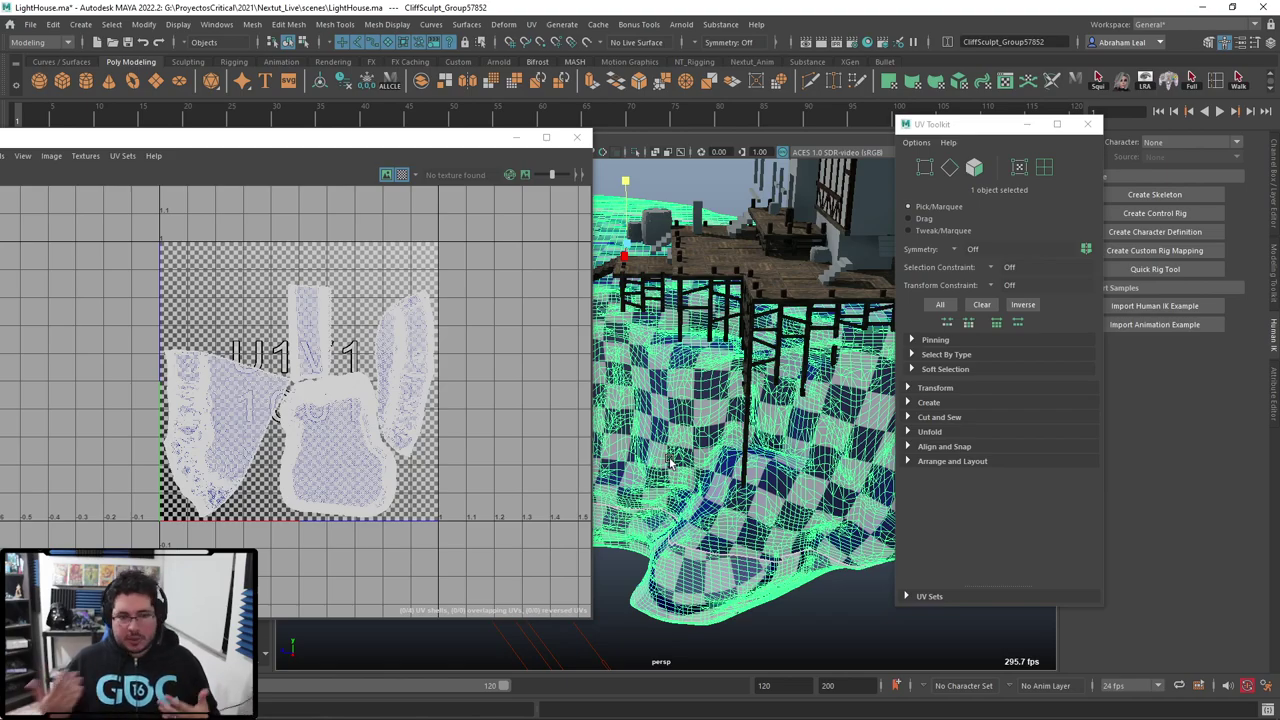
Step: Close the UV Editor and the UV Toolkit and deselect the cliff
click(577, 137)
alt+drag(540, 205, 630, 208)
scroll(520, 244, down, 2)
click(547, 221)
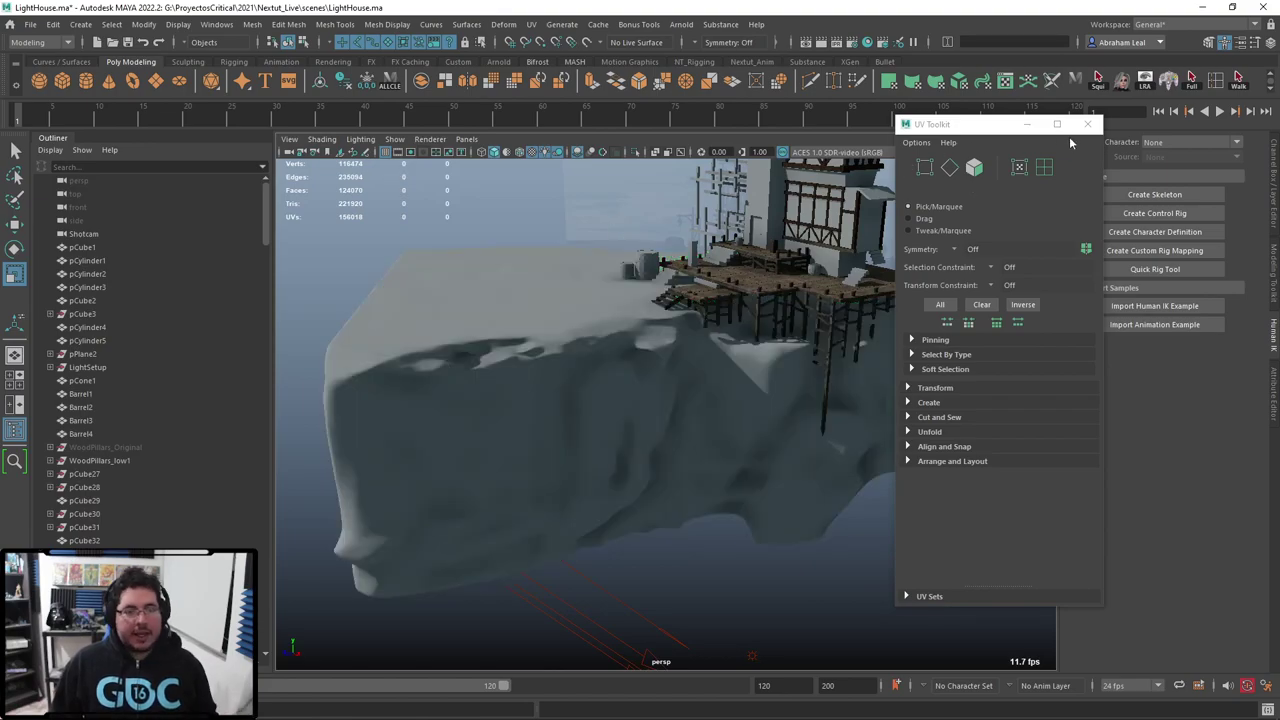
click(1088, 124)
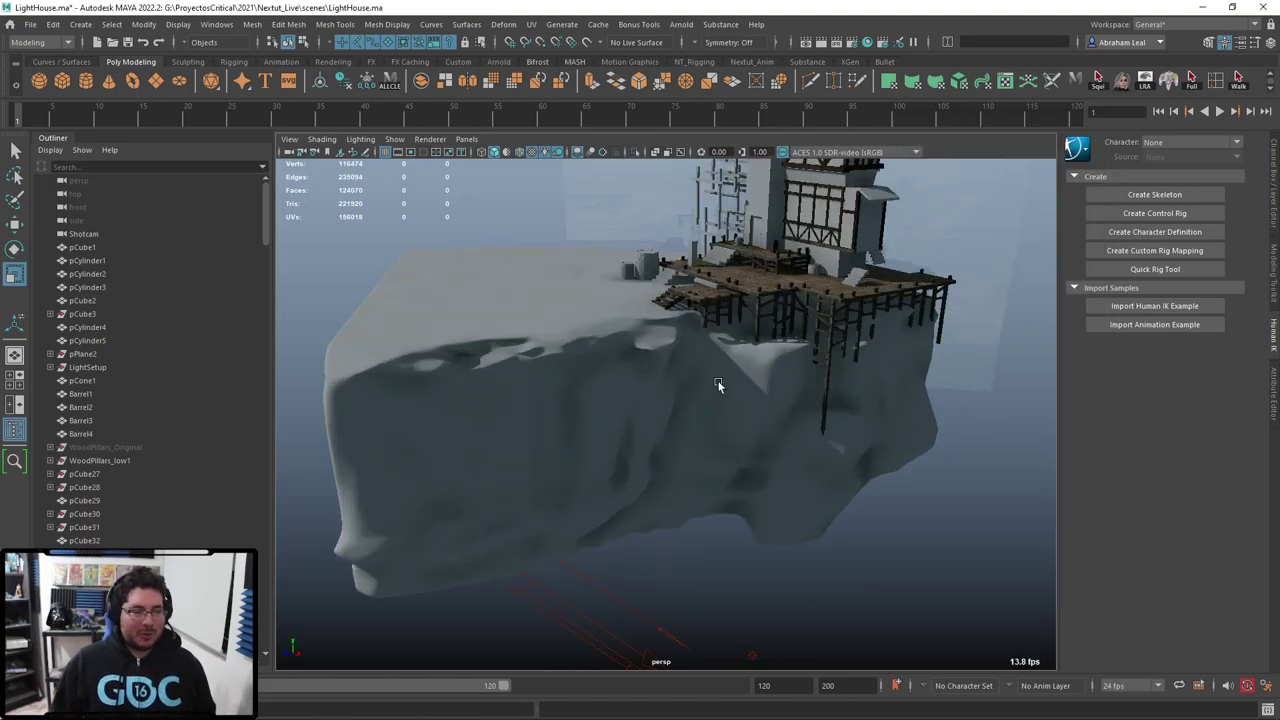
Step: Select the cliff mesh and start exporting the selection as FBX into the project's assets/Lighthouse/Cliff folder
click(677, 388)
alt+drag(677, 388, 686, 371)
alt+right_drag(640, 371, 554, 380)
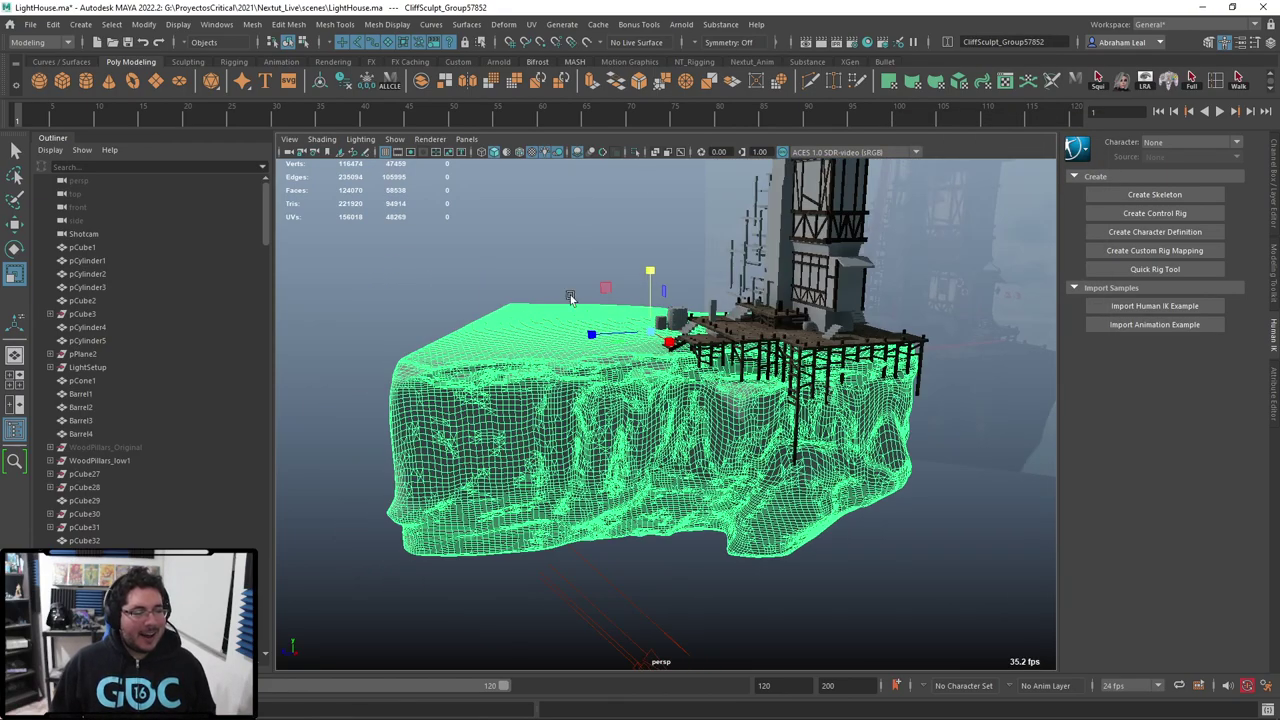
click(30, 24)
click(88, 201)
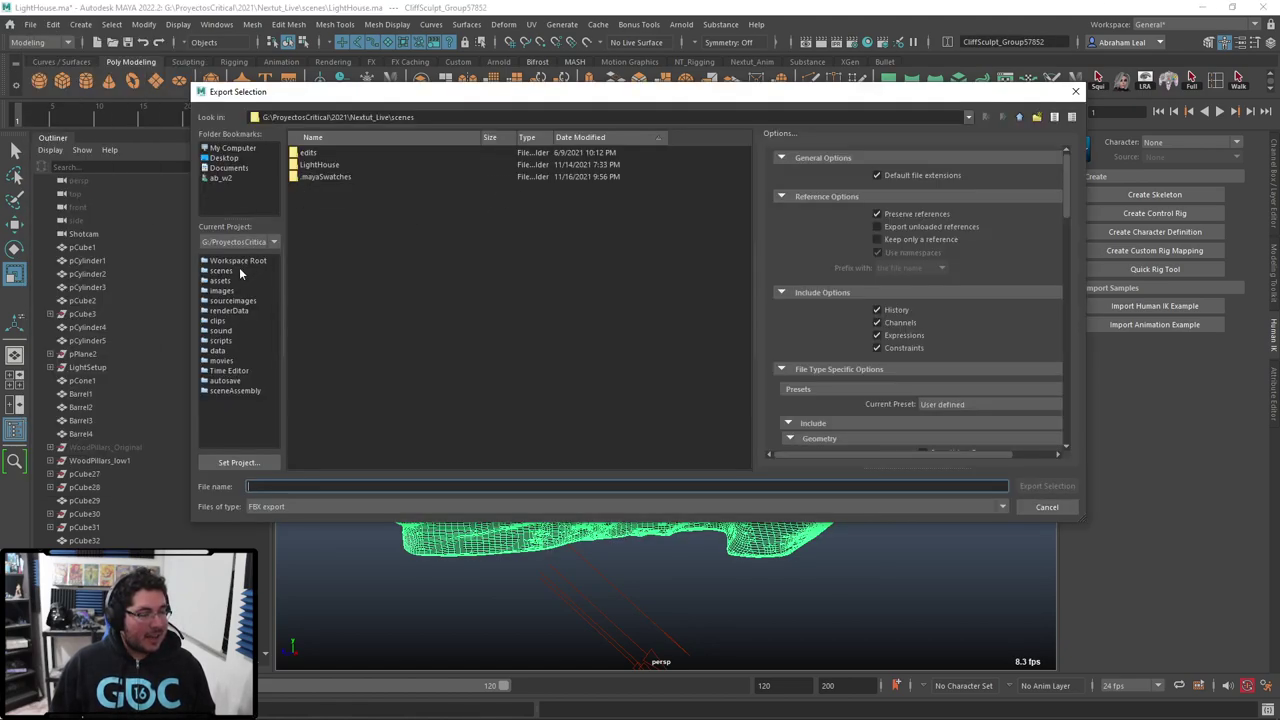
click(220, 281)
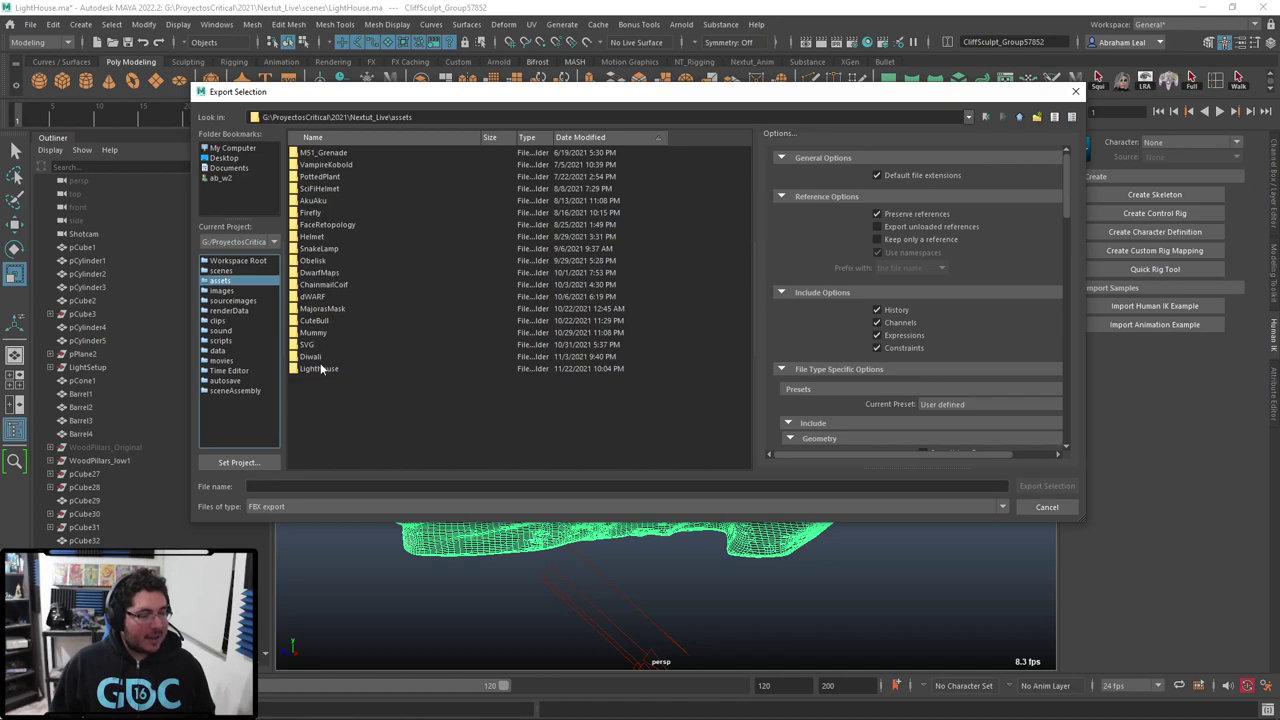
double_click(320, 368)
double_click(318, 190)
Step: Name the export file Cliff_Textures and export the selected cliff
click(278, 487)
text(Cliff_)
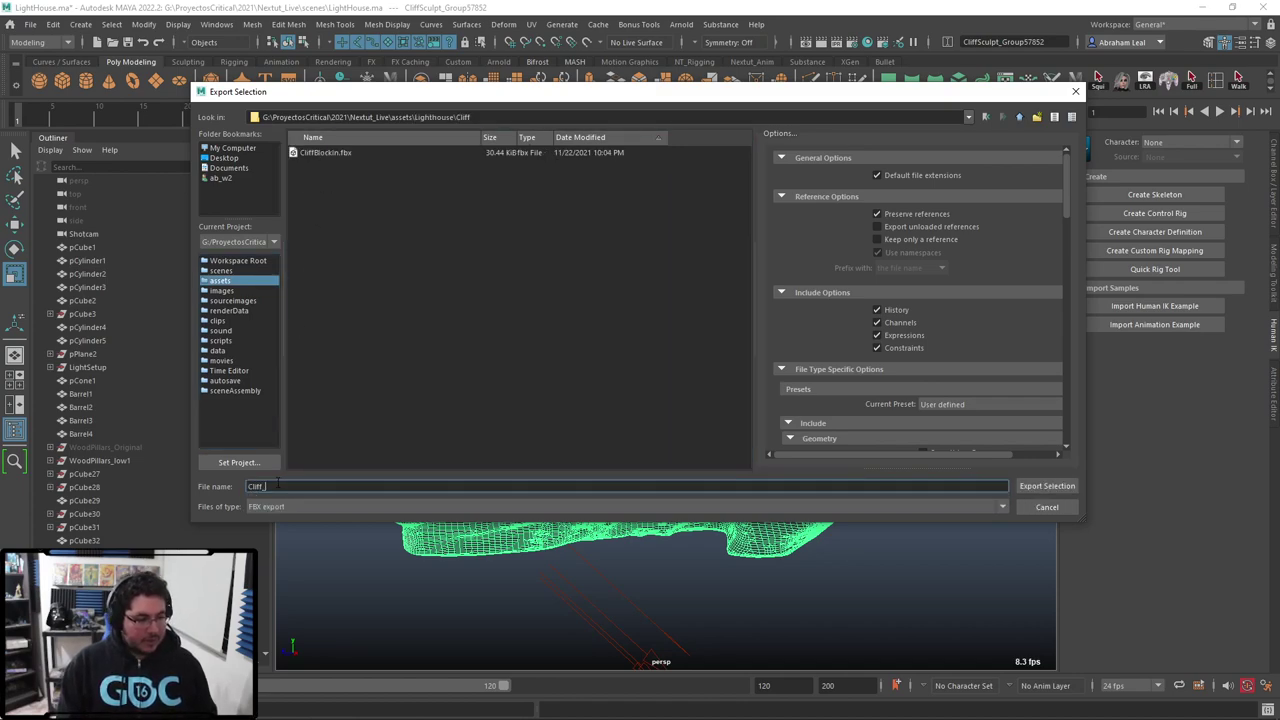
text(Textures)
key(Return)
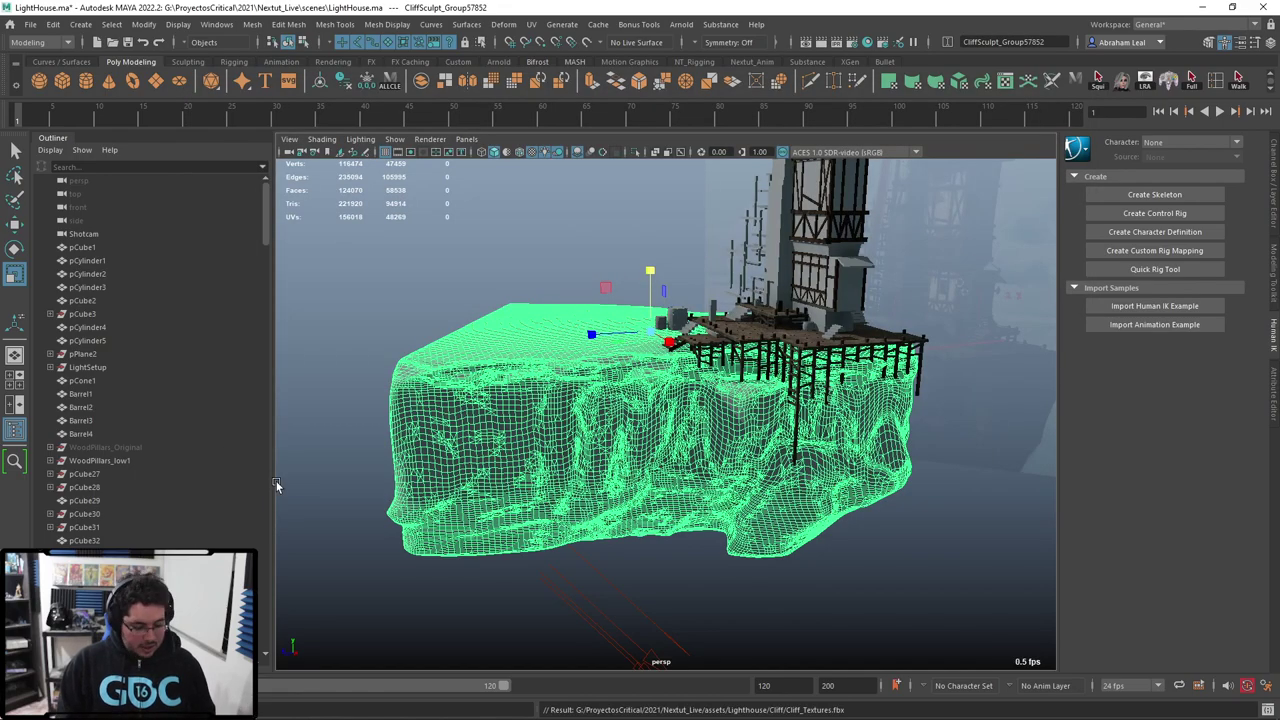
Step: Launch Adobe Substance 3D Painter and dismiss its welcome window
key(super)
text(sub)
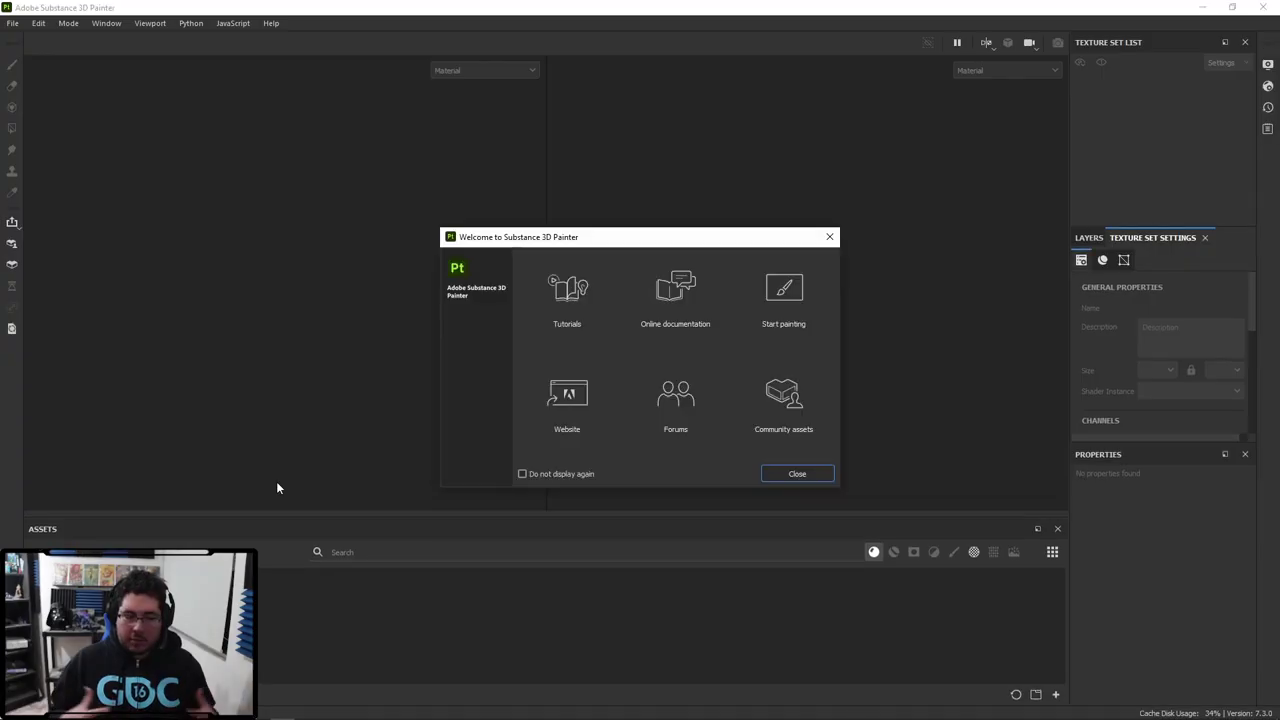
click(830, 237)
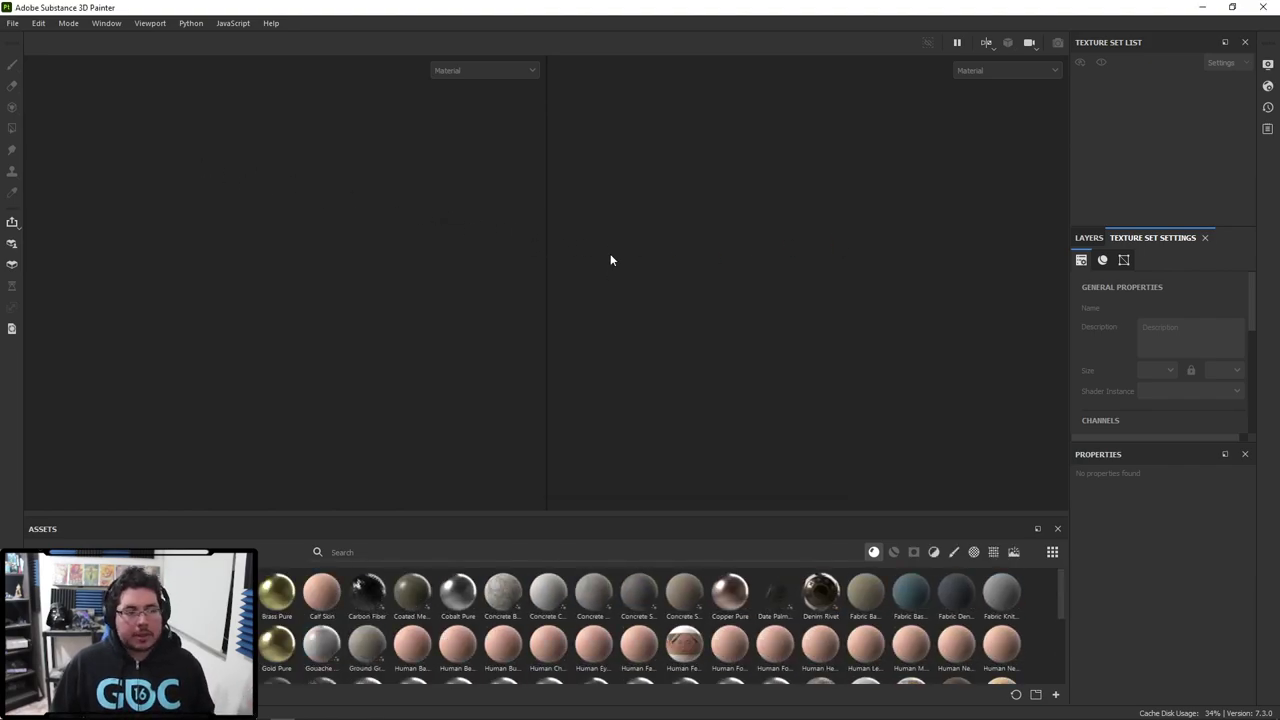
Step: Start a new project and browse for its mesh file in the ProyectosCritical/2021/Nextut_Live folder
click(12, 22)
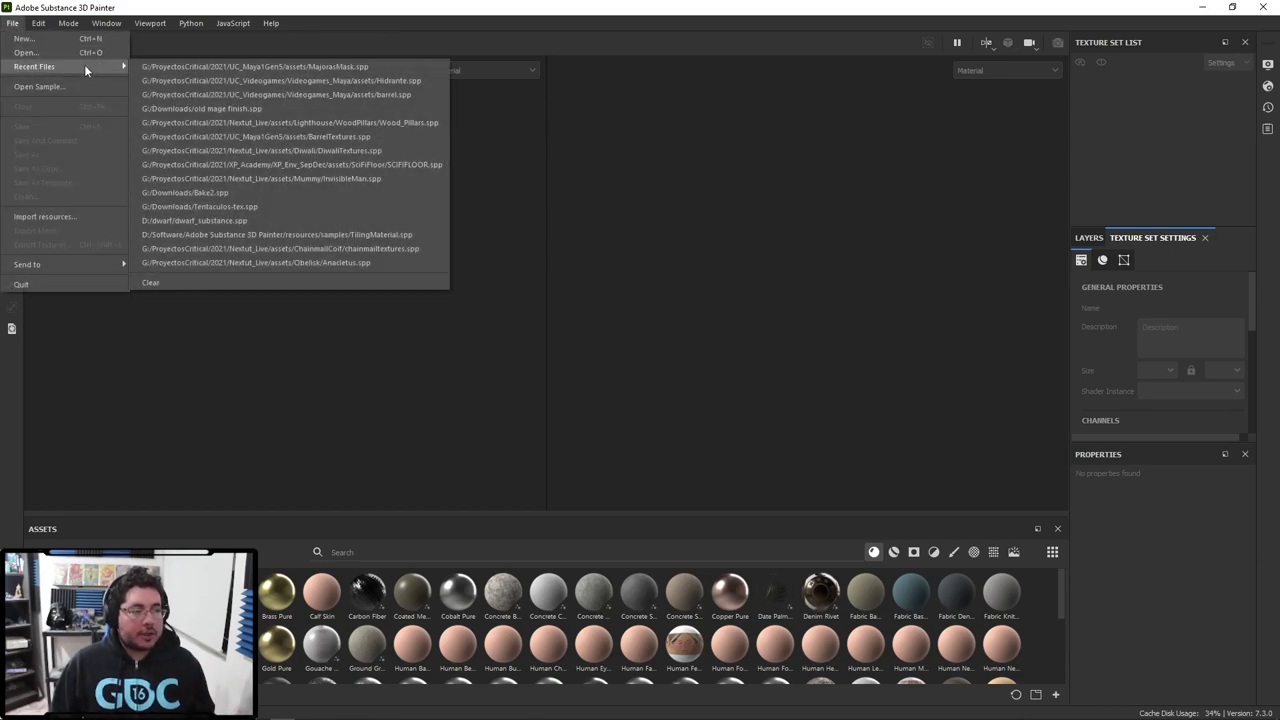
click(24, 39)
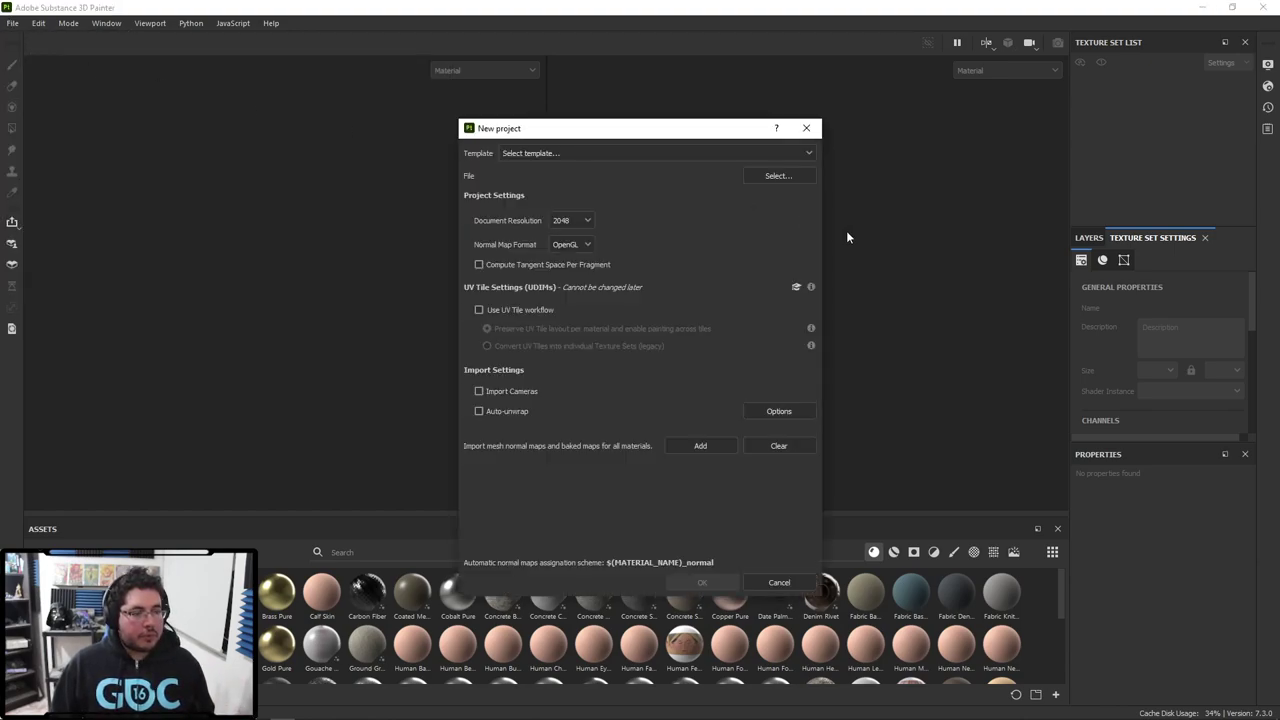
click(779, 176)
scroll(492, 293, up, 1)
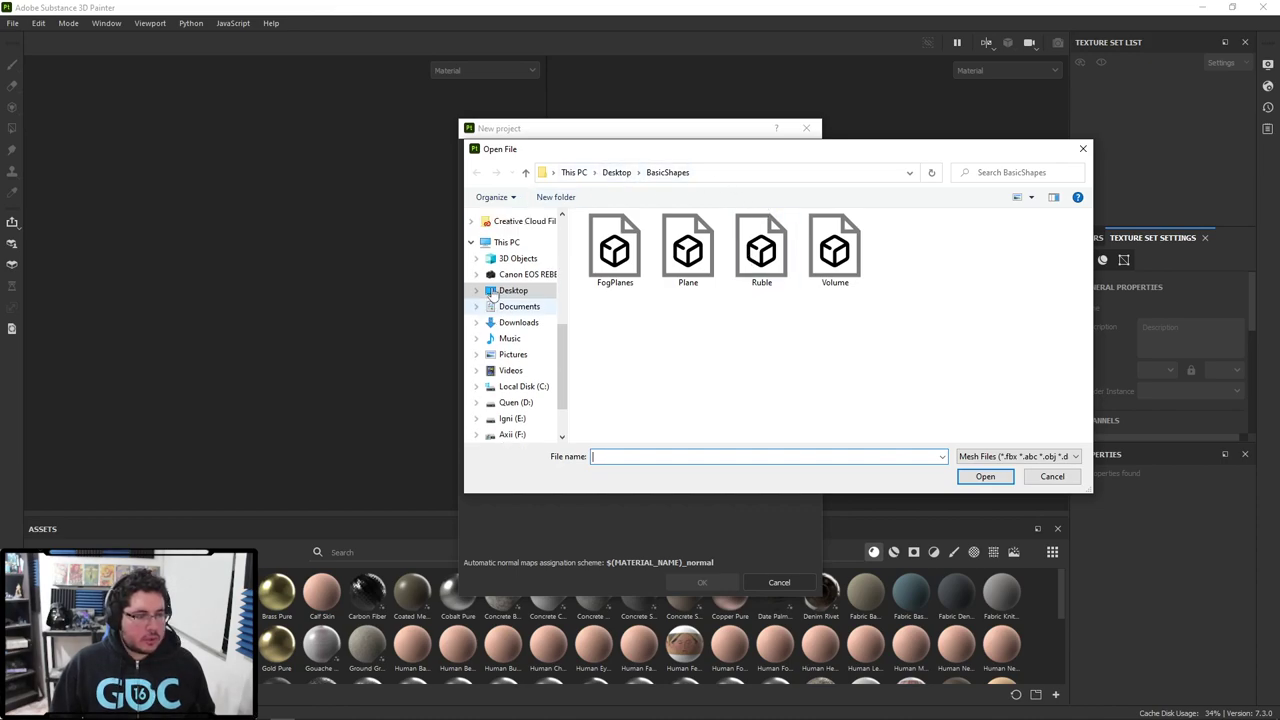
scroll(492, 293, up, 5)
click(509, 280)
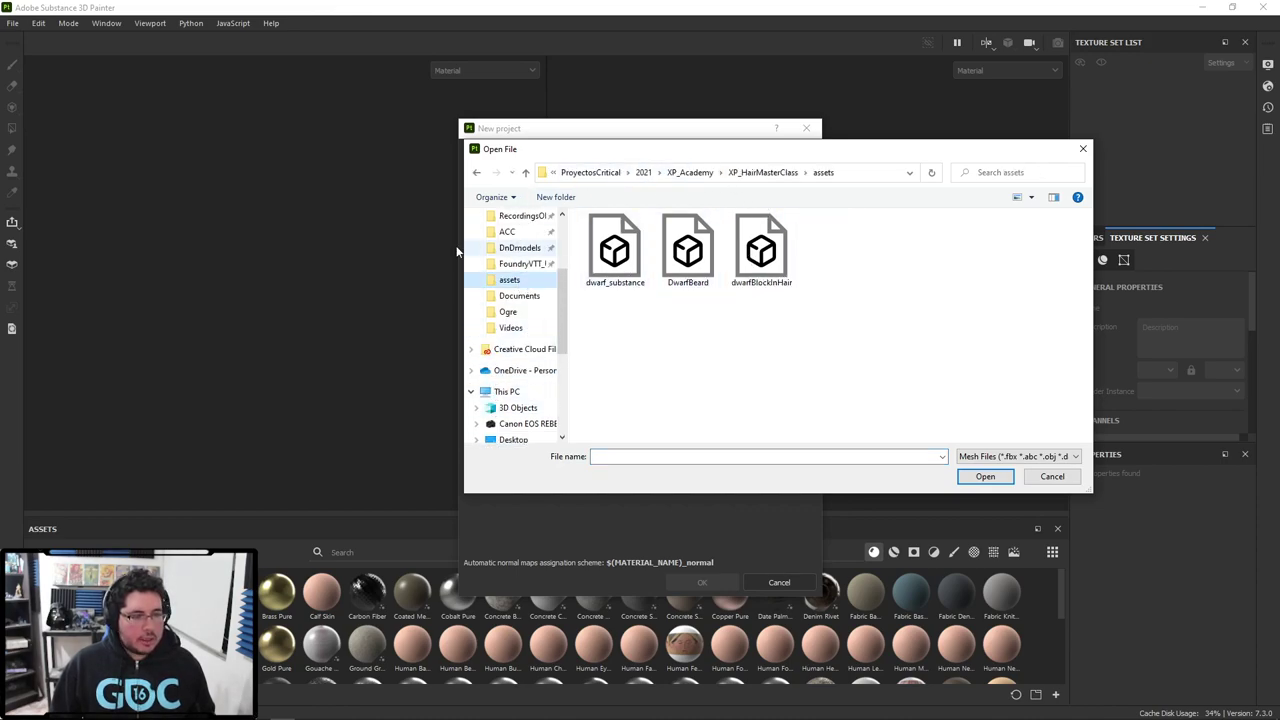
click(643, 172)
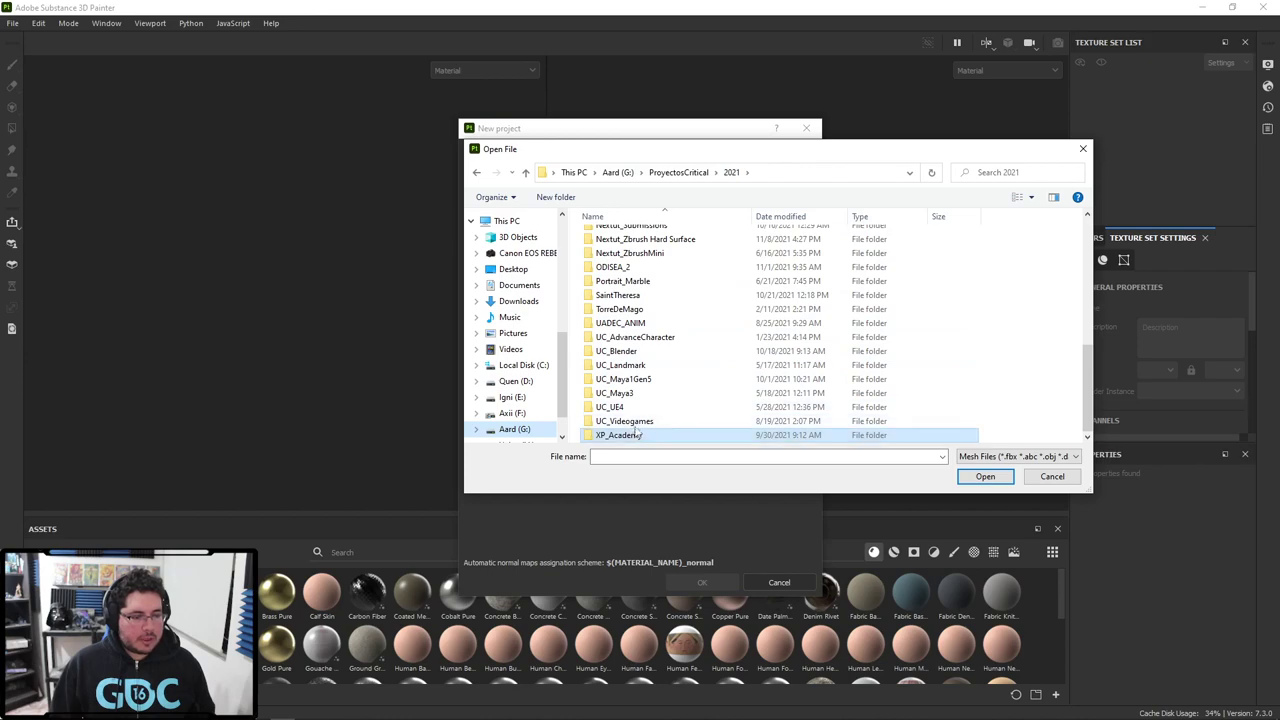
scroll(636, 436, up, 7)
scroll(633, 330, down, 3)
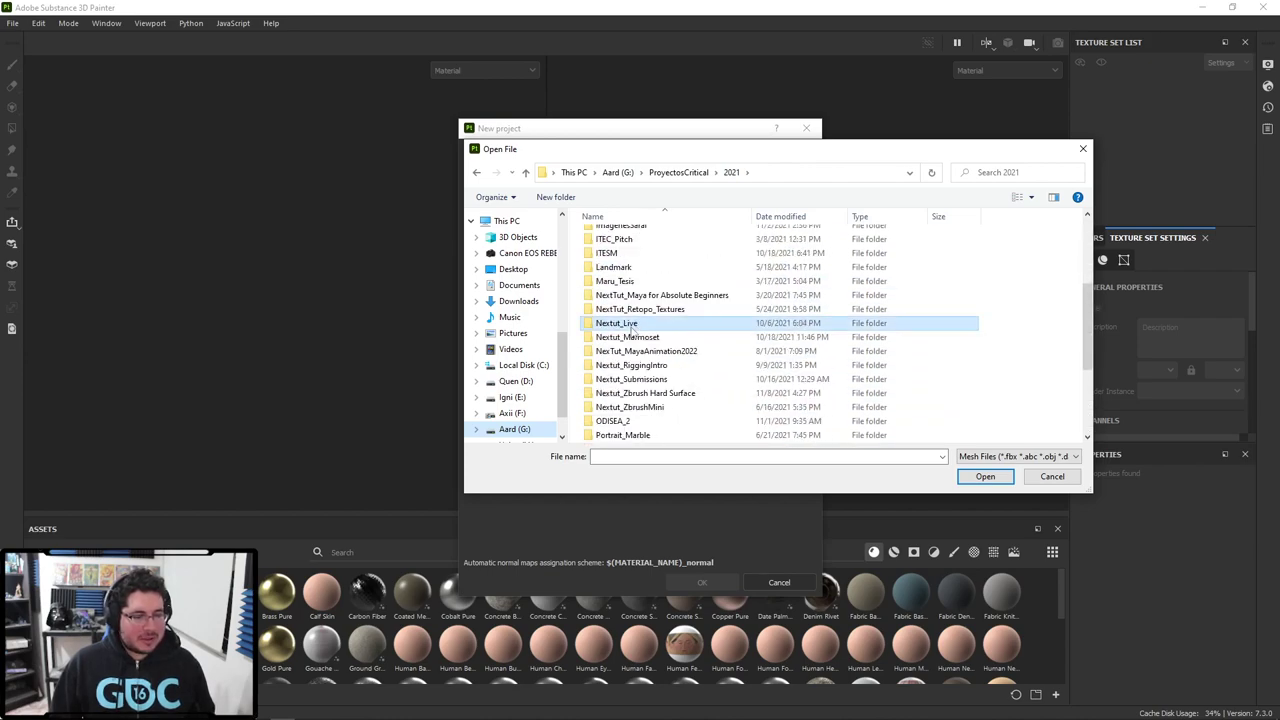
double_click(628, 324)
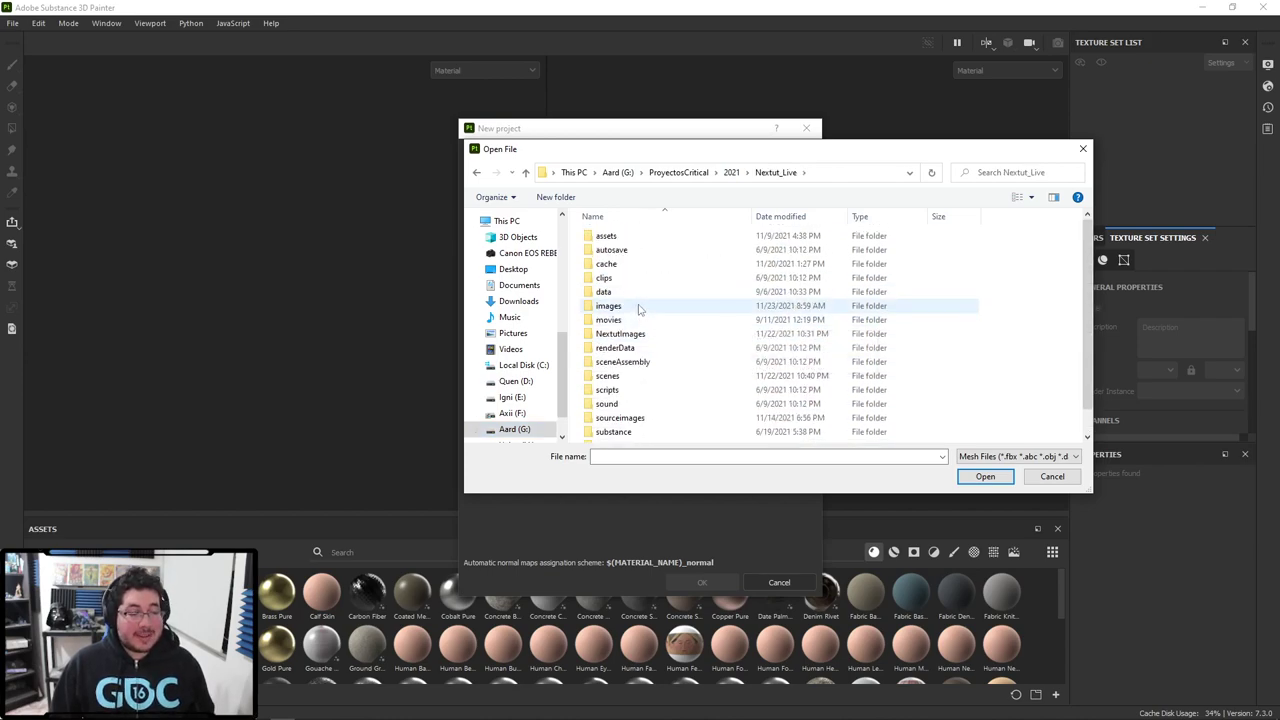
Step: Choose Cliff_Textures from the assets/Lighthouse/Cliff folder as the new project's mesh
double_click(638, 308)
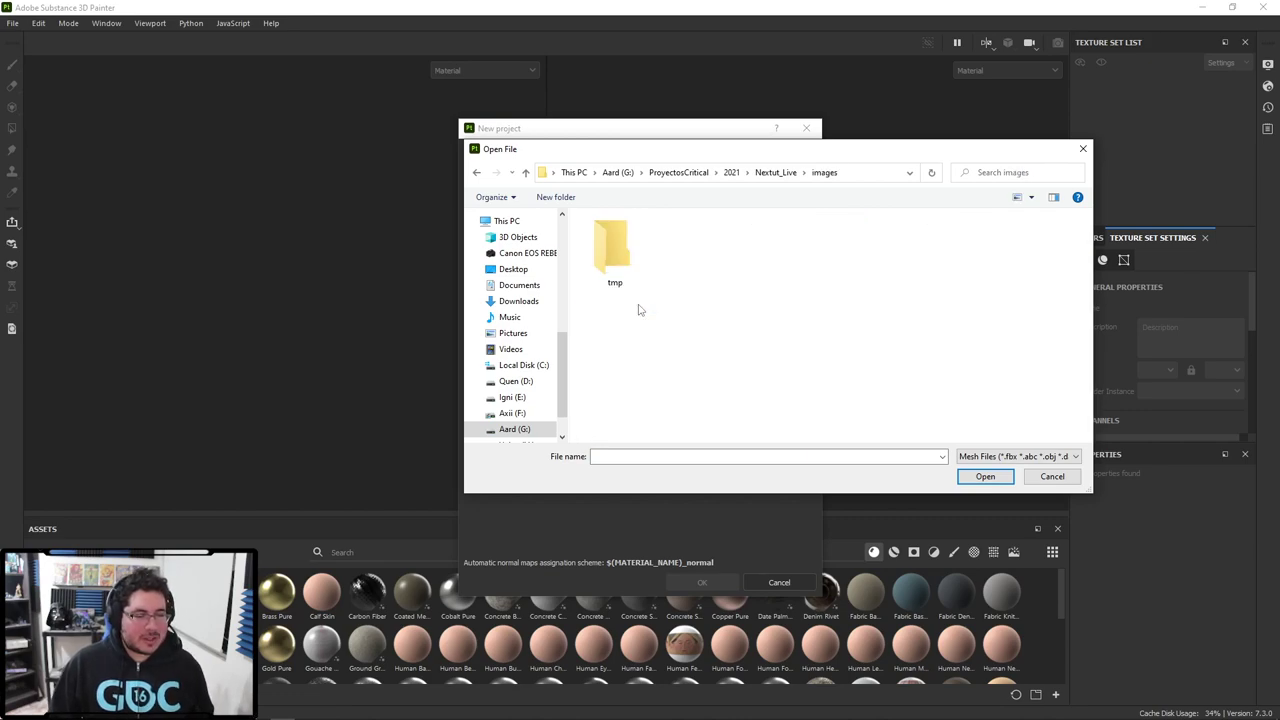
click(776, 172)
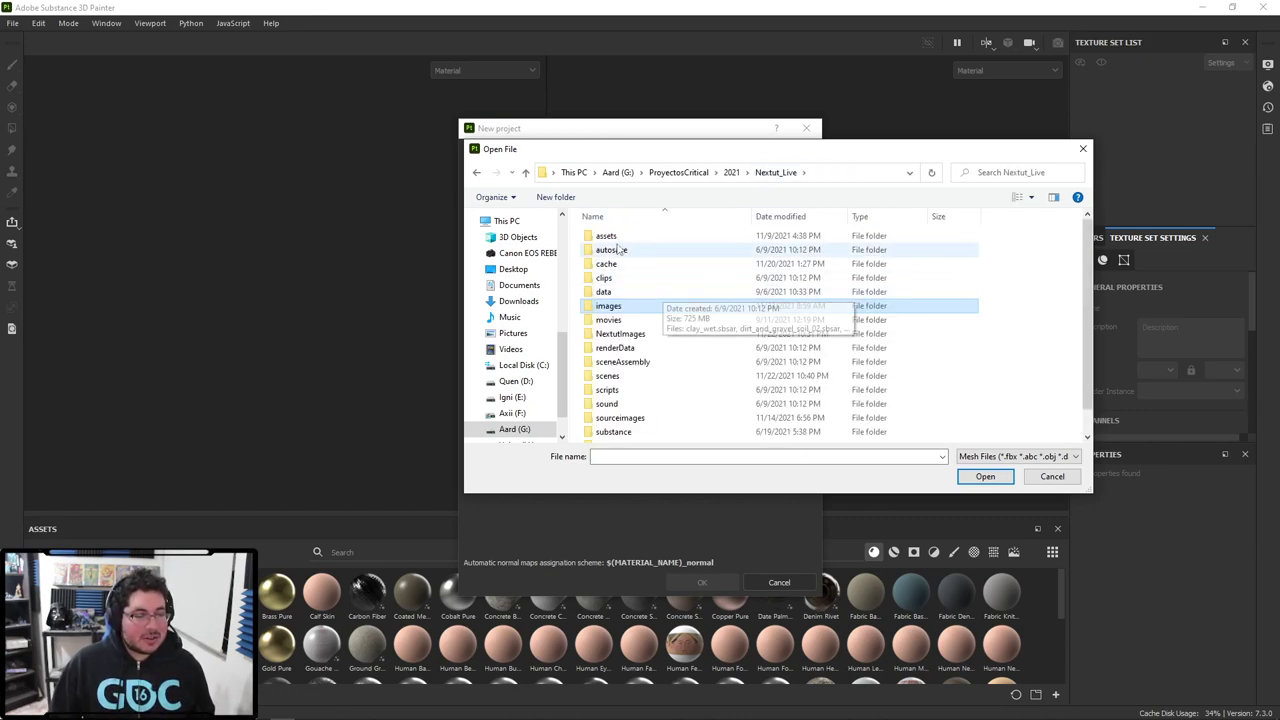
double_click(610, 237)
scroll(634, 420, down, 2)
double_click(620, 313)
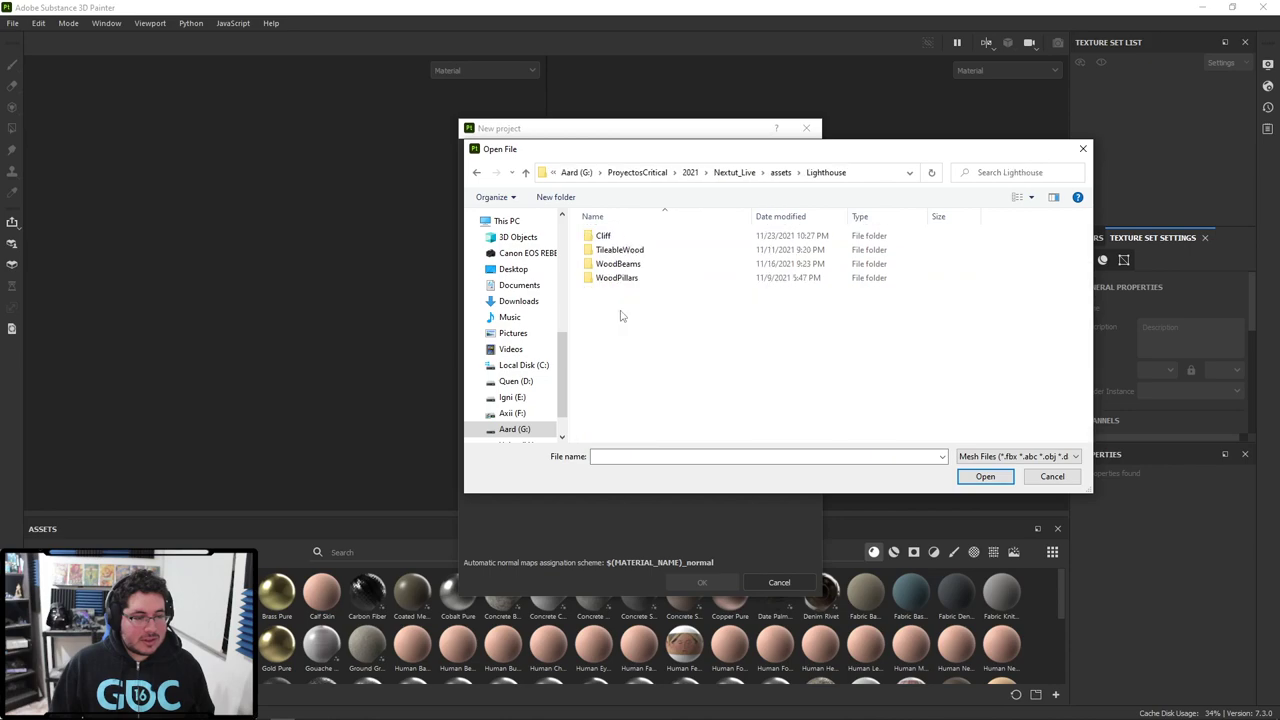
double_click(605, 236)
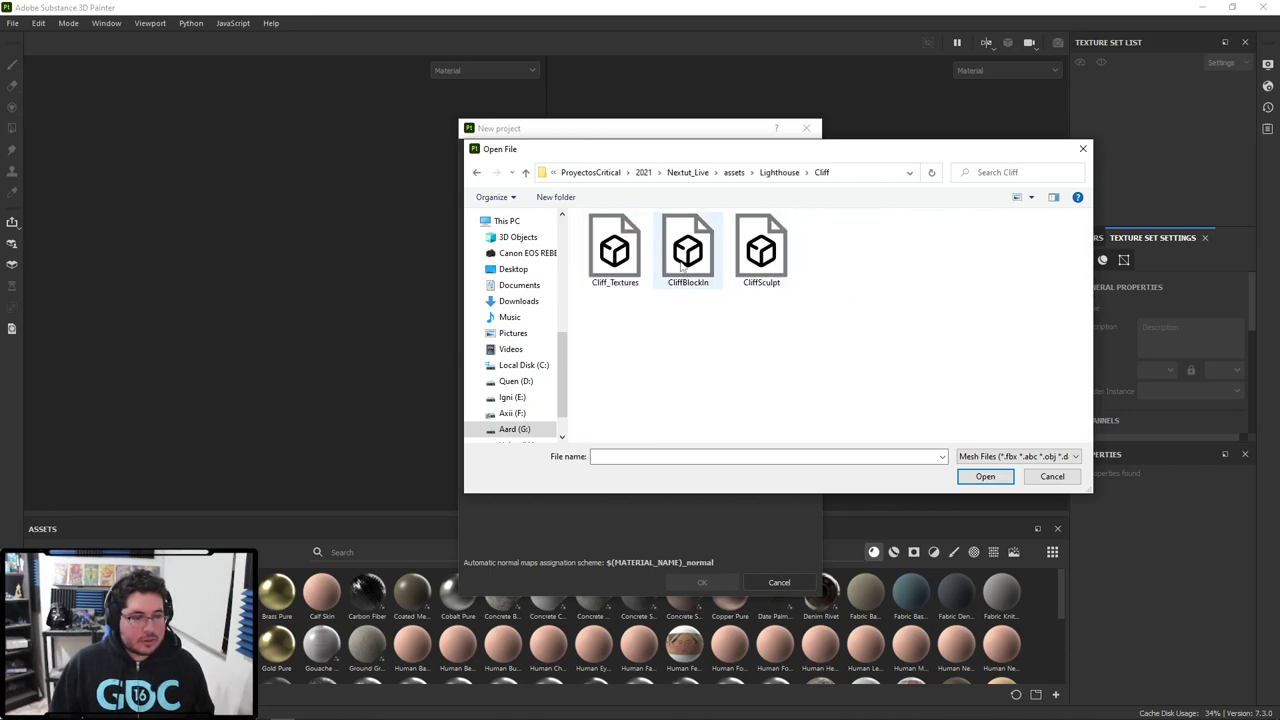
click(614, 250)
click(985, 476)
Step: Set the document resolution to 4096 and create the project
click(575, 222)
click(563, 304)
click(573, 224)
click(573, 226)
click(702, 583)
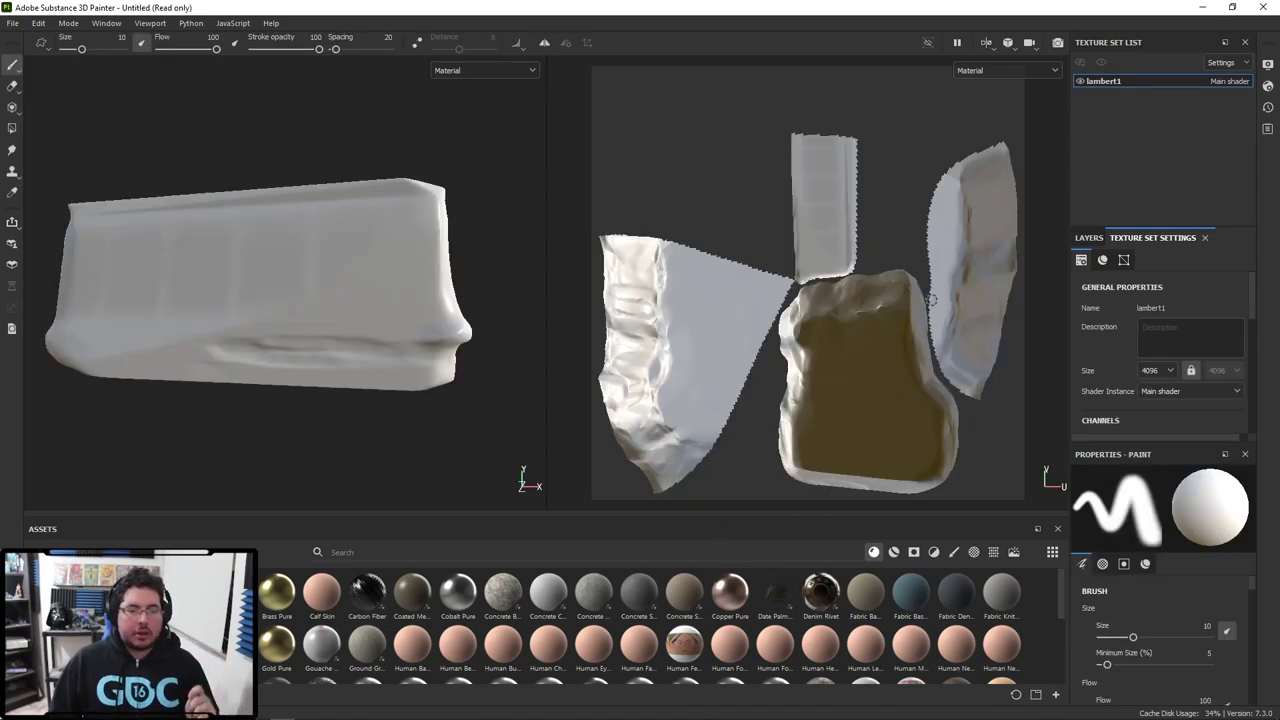
Step: Show the layer stack and apply the Concrete Bare material to the cliff
click(1089, 240)
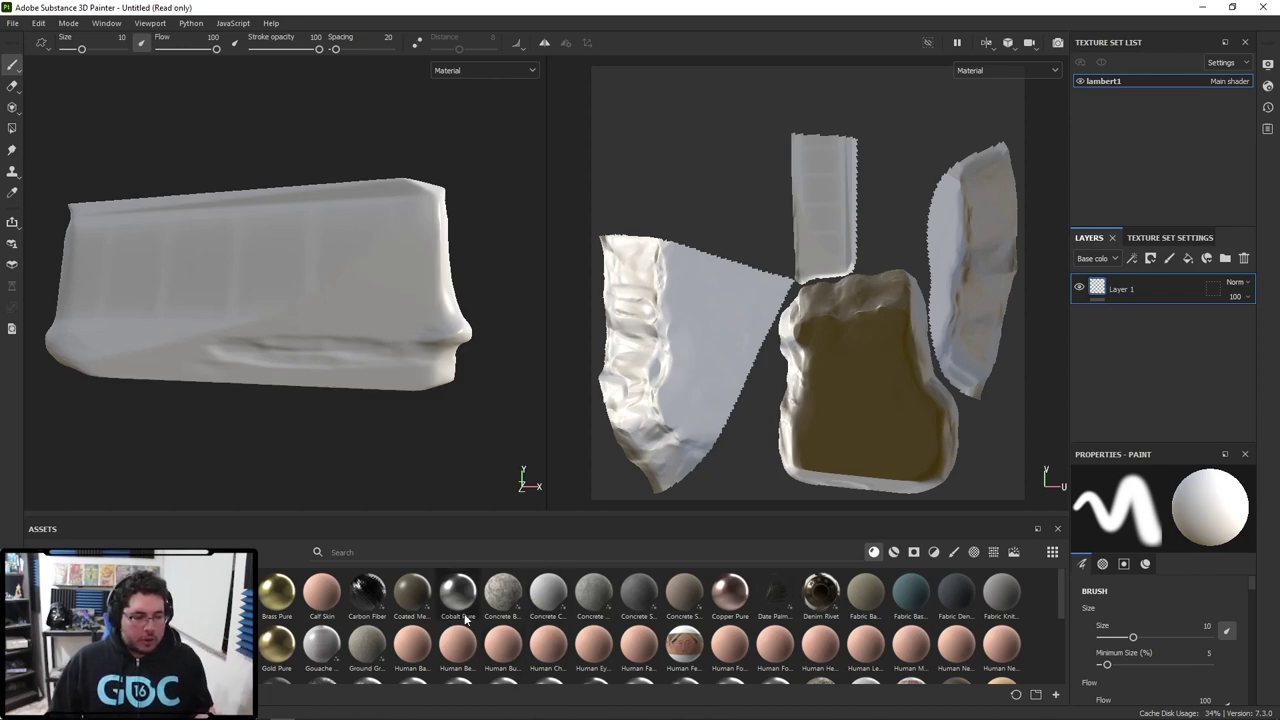
drag(501, 604, 213, 348)
alt+right_drag(213, 348, 700, 465)
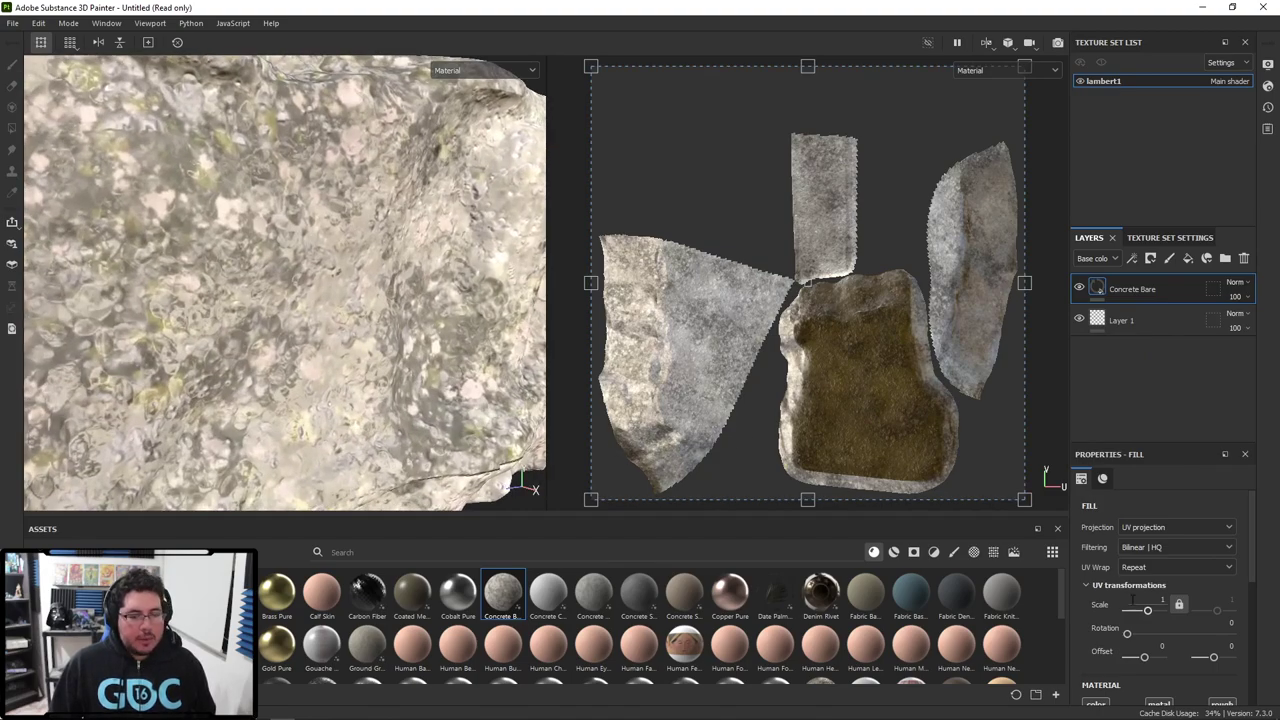
Step: Test the Concrete Bare layer's texture detail at a UV scale of 10, and delete the layer
drag(1147, 610, 1145, 610)
click(1154, 601)
text(10)
key(Return)
alt+right_drag(276, 276, 295, 326)
alt+drag(295, 326, 300, 360)
alt+right_drag(300, 360, 401, 371)
alt+drag(402, 372, 626, 342)
alt+drag(403, 285, 505, 338)
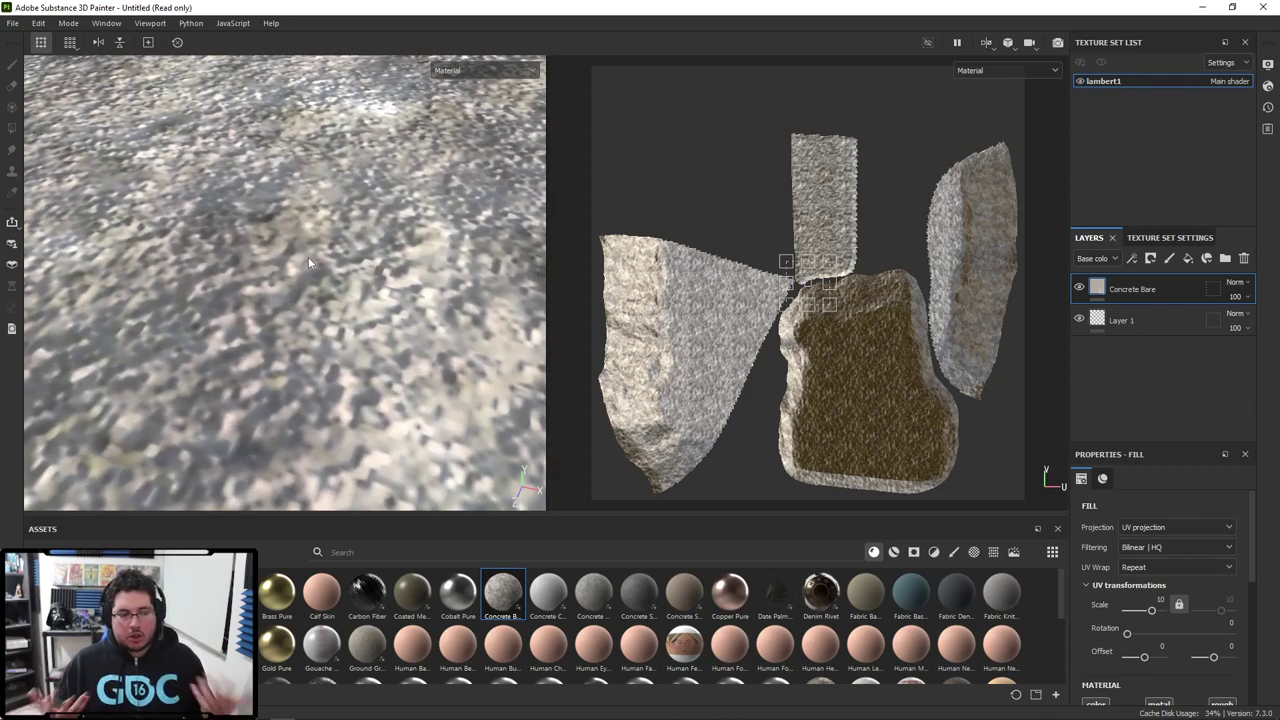
alt+drag(308, 263, 330, 286)
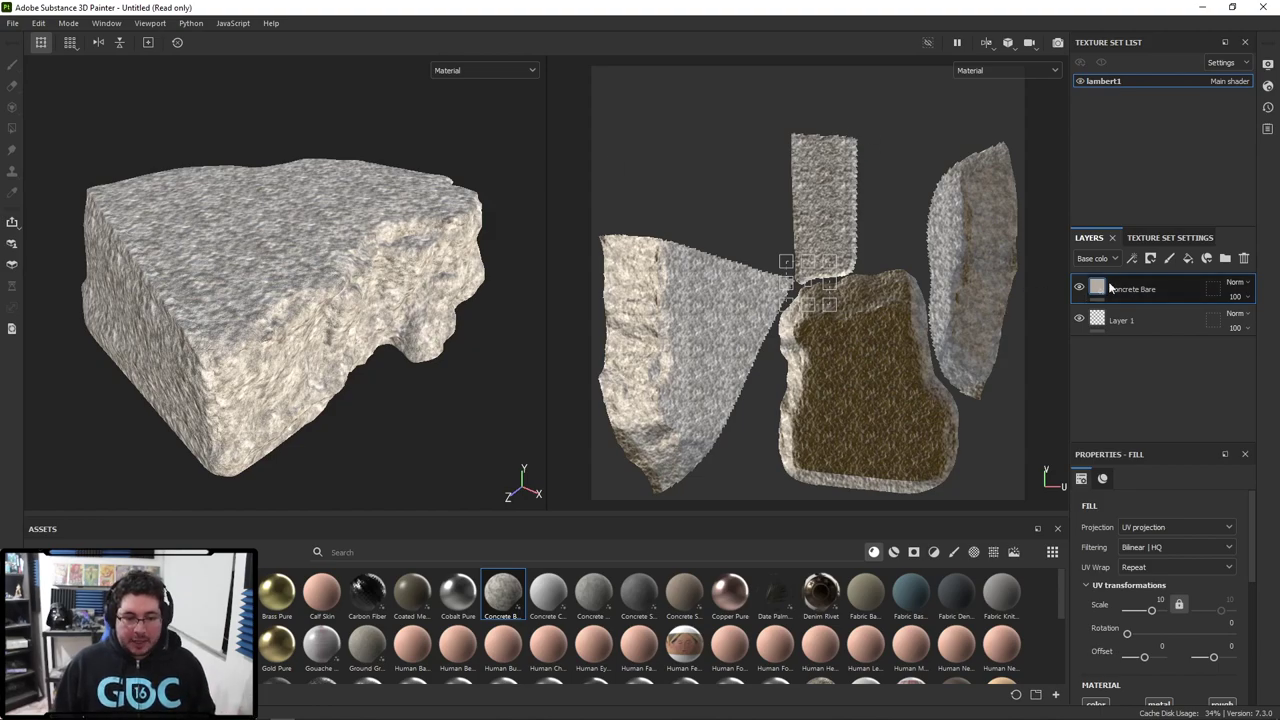
key(Delete)
Step: Switch the main shader to pbr-material-layering and close the shader settings
click(1268, 88)
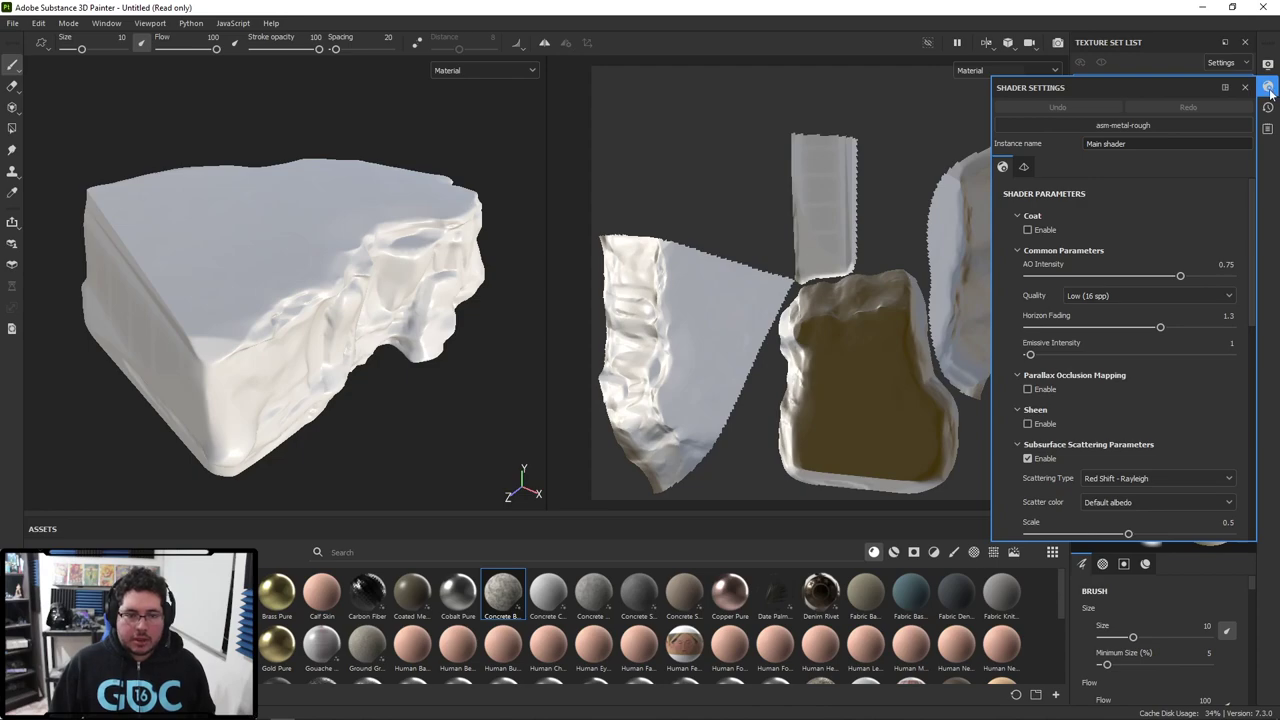
click(1153, 128)
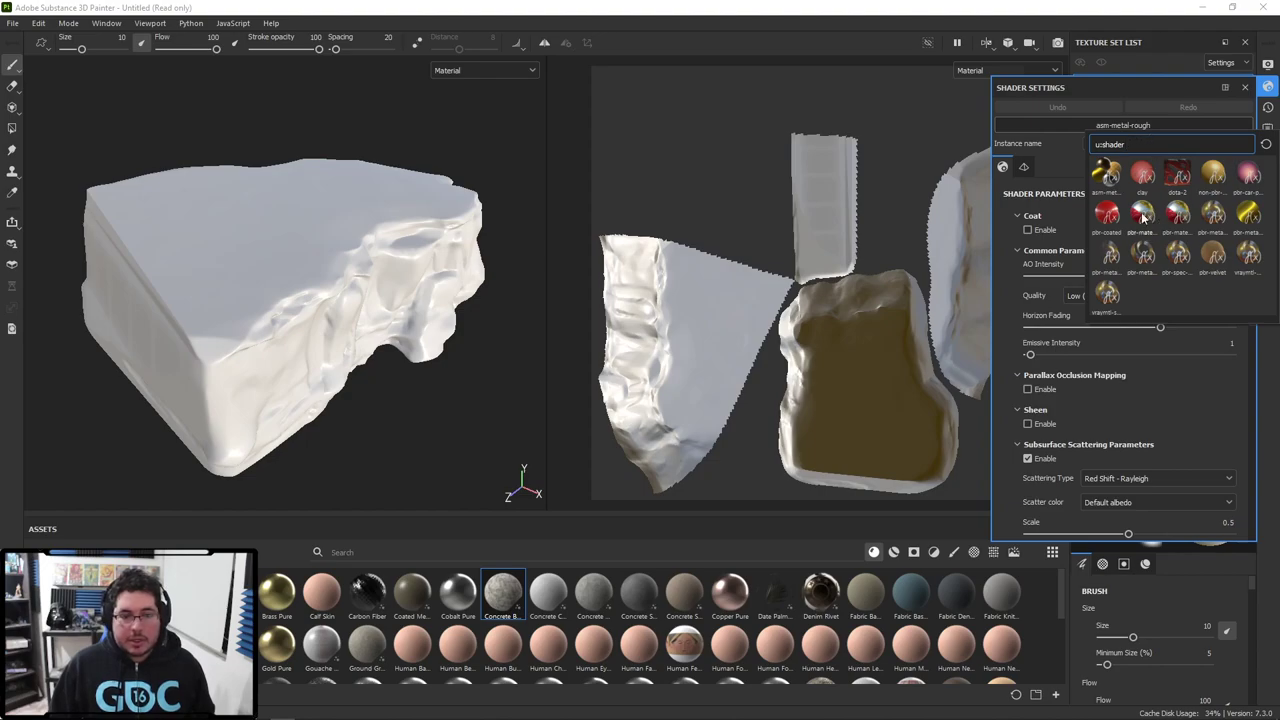
mouse_move(1143, 218)
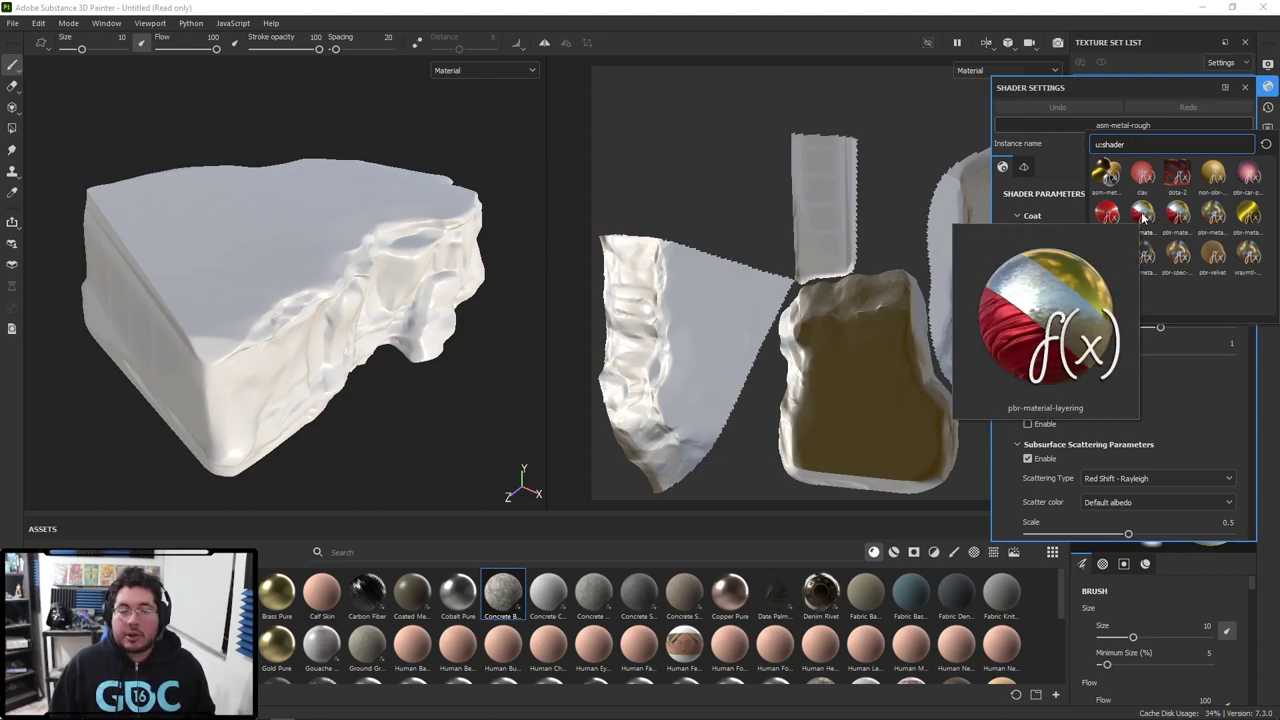
click(1142, 214)
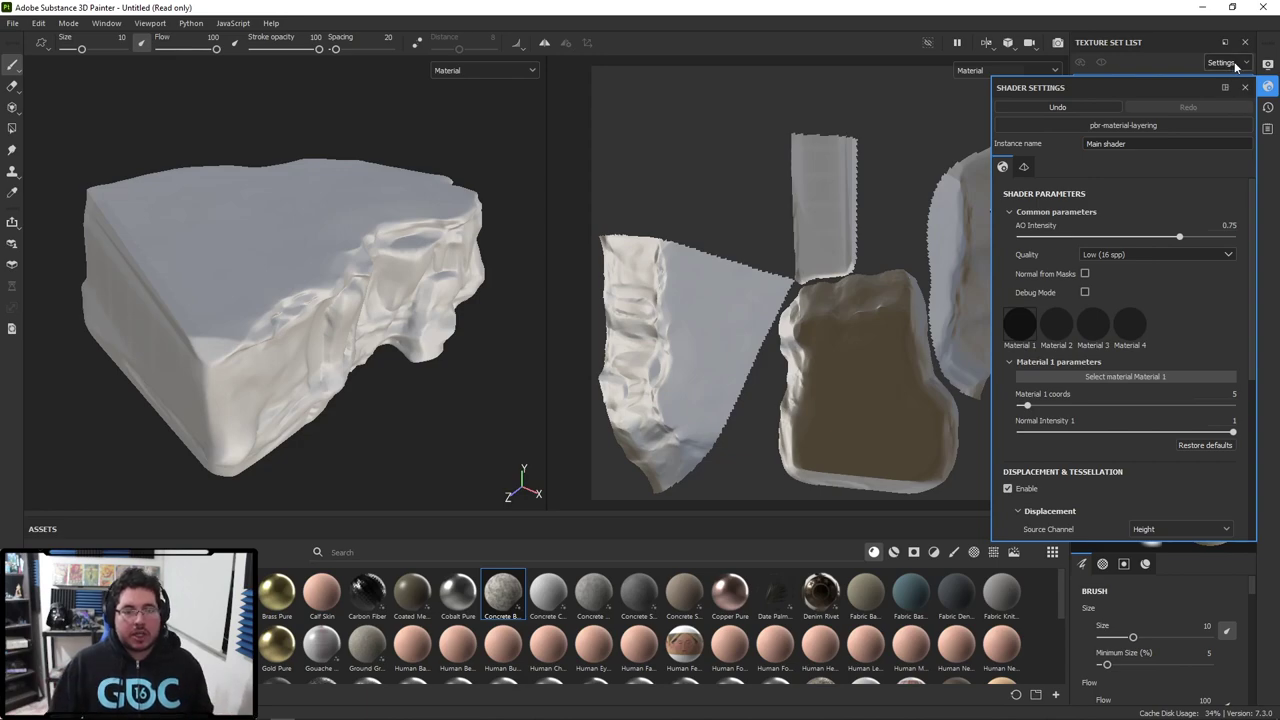
click(1245, 87)
Step: Change the baking output size and bake all the mesh maps for the lambert1 texture set
click(1183, 237)
scroll(1197, 346, down, 4)
click(1204, 395)
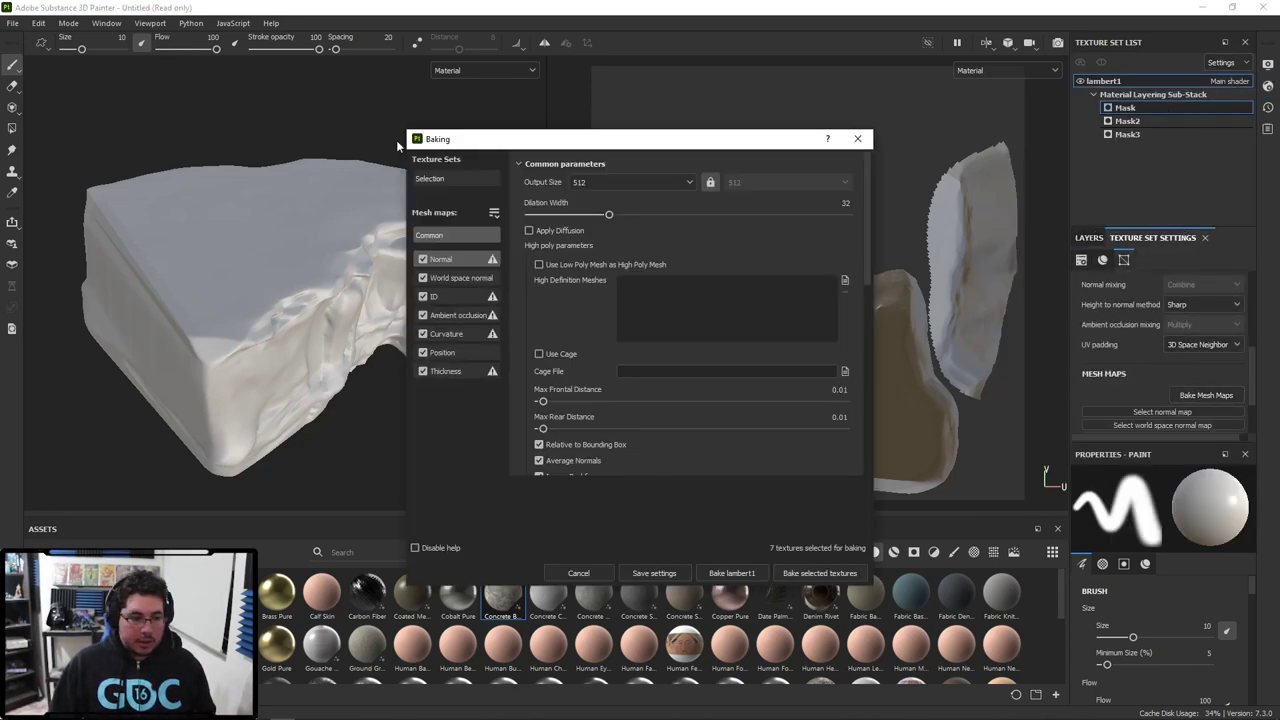
click(634, 183)
click(588, 295)
click(809, 574)
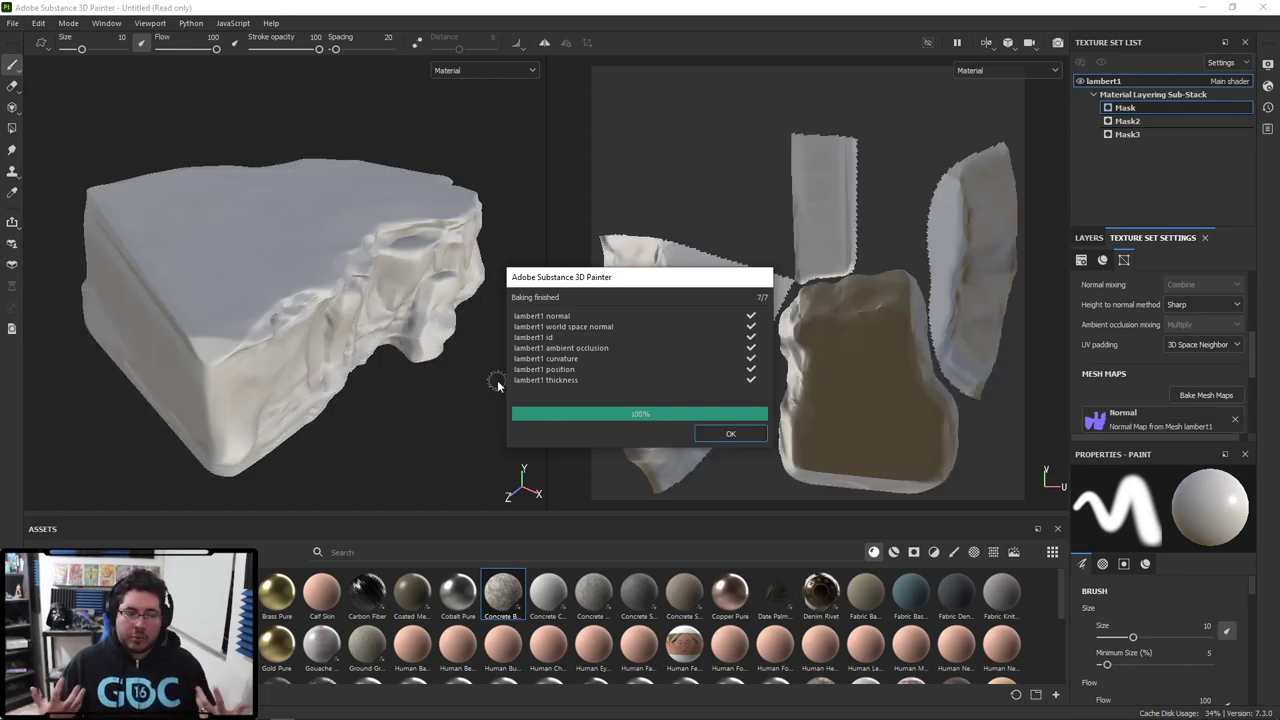
click(752, 433)
alt+drag(394, 363, 286, 326)
alt+right_drag(286, 326, 386, 327)
alt+middle_drag(386, 327, 300, 329)
alt+drag(300, 329, 394, 342)
alt+middle_drag(68, 264, 116, 242)
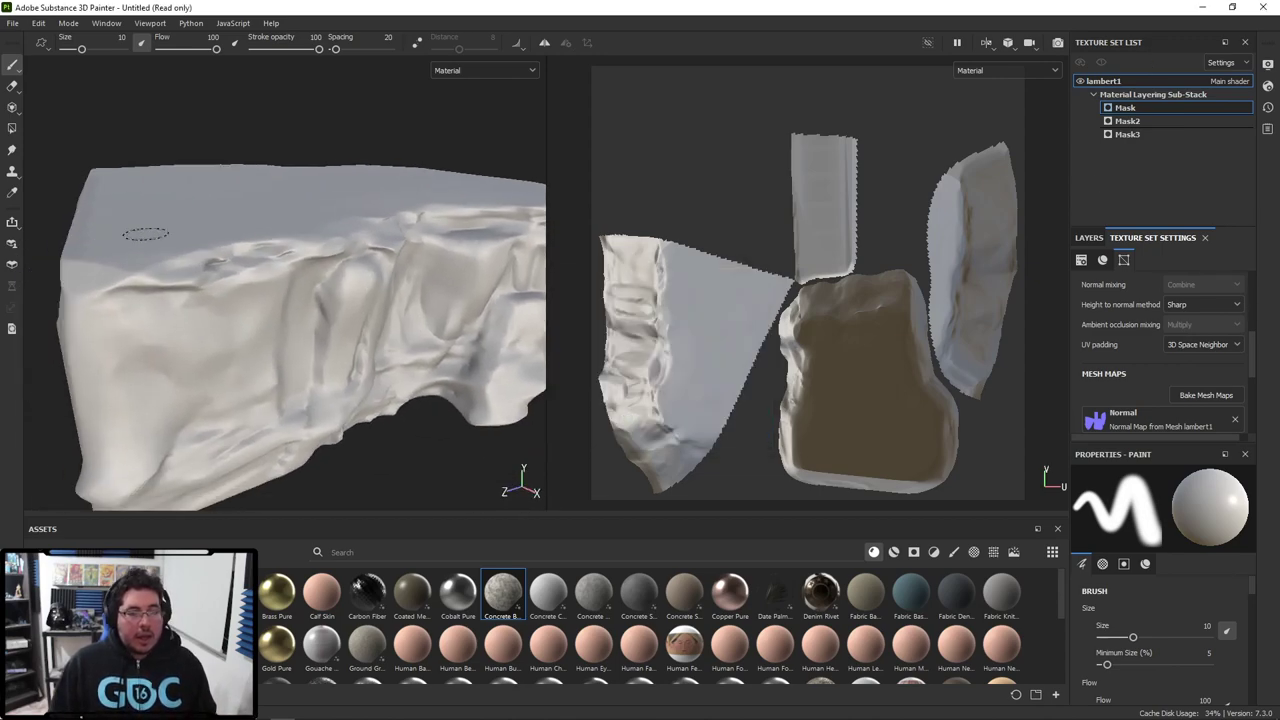
Step: Open the shader settings with their four material slots and look through the materials in the asset library
click(1268, 87)
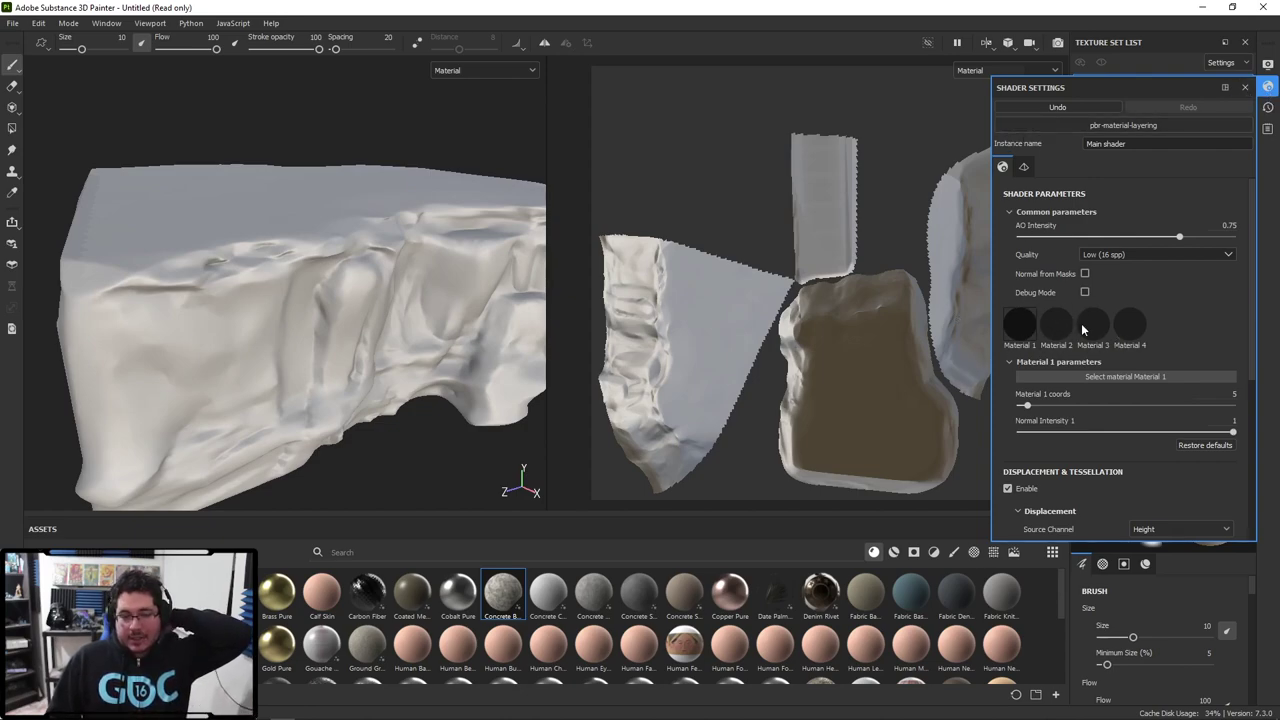
scroll(605, 591, down, 4)
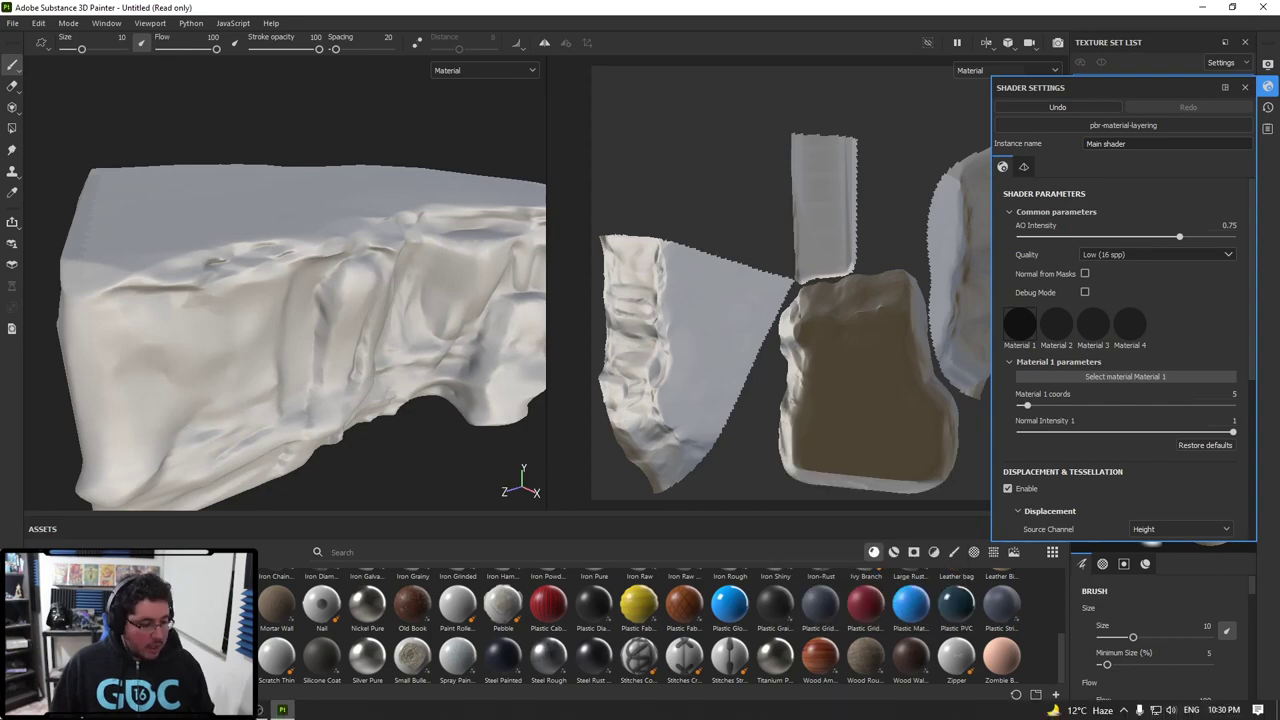
key(super)
key(super)
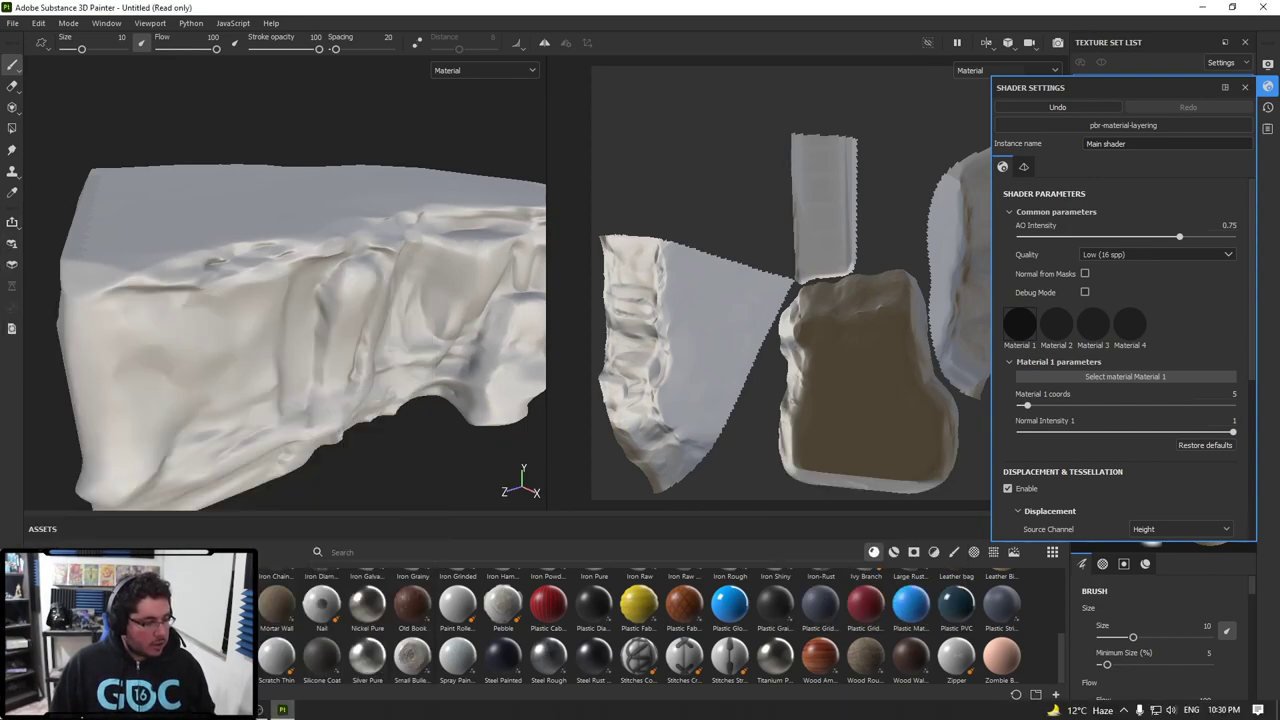
Step: Switch to Chrome, search the web for substance share and open the Substance 3D Community Assets site
key(alt+Tab)
click(620, 37)
text(susbtance share)
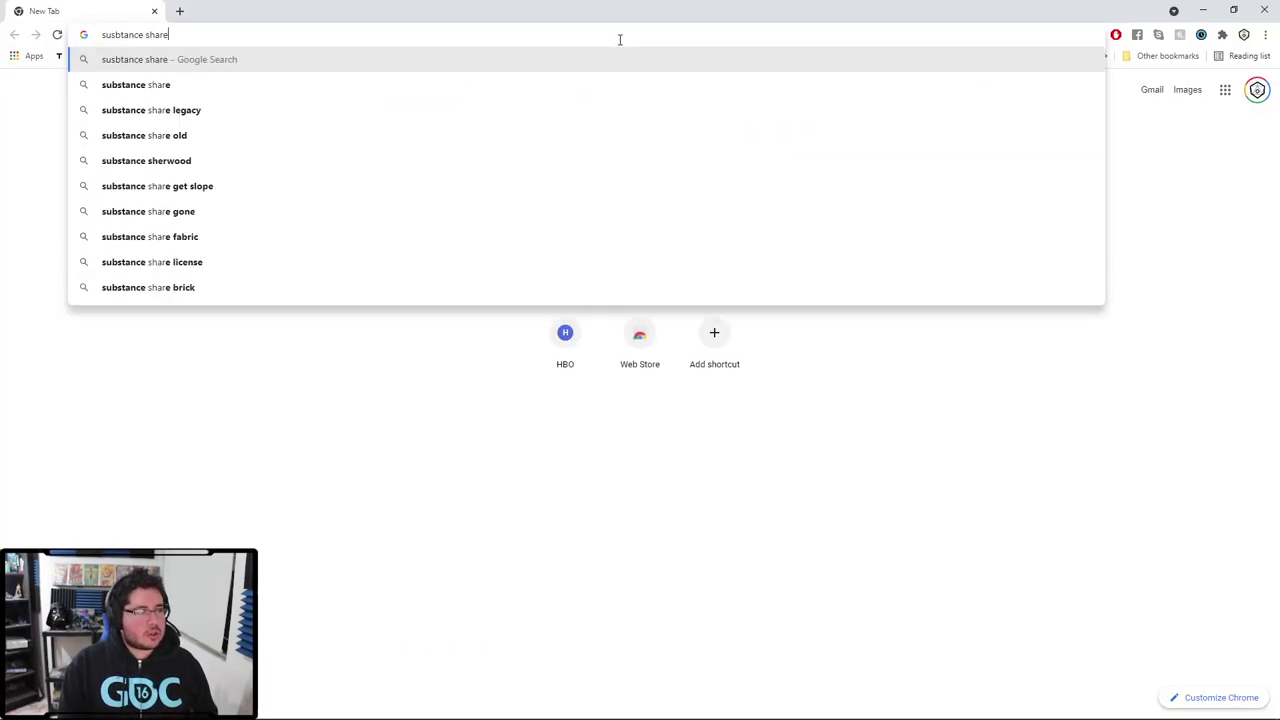
key(Return)
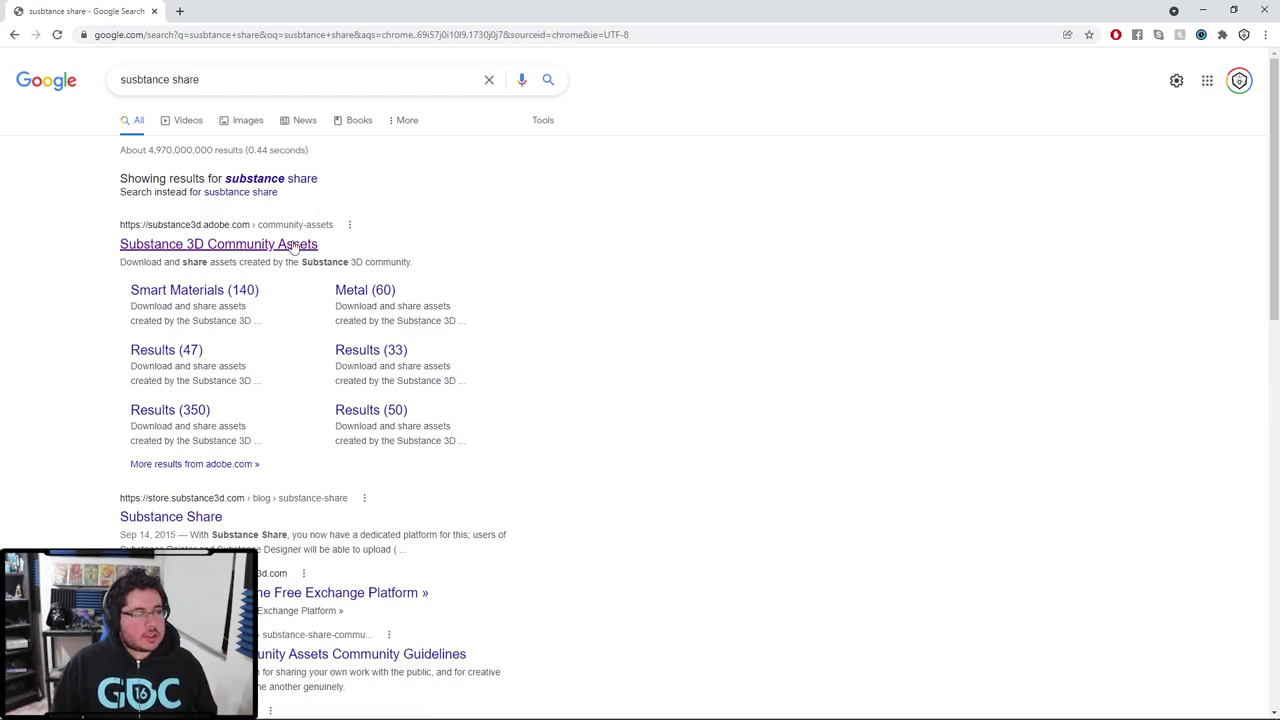
click(293, 246)
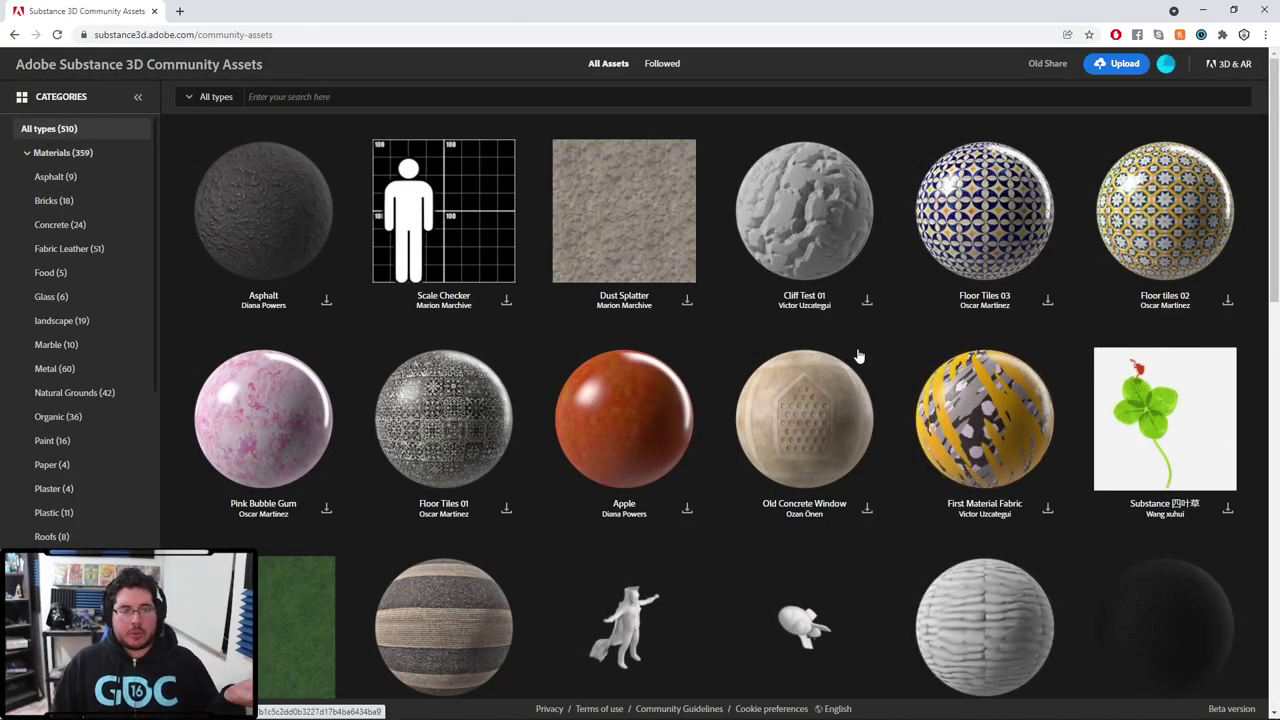
Step: Search the community assets for cliff and open the Faceted Rock material's page
click(1166, 63)
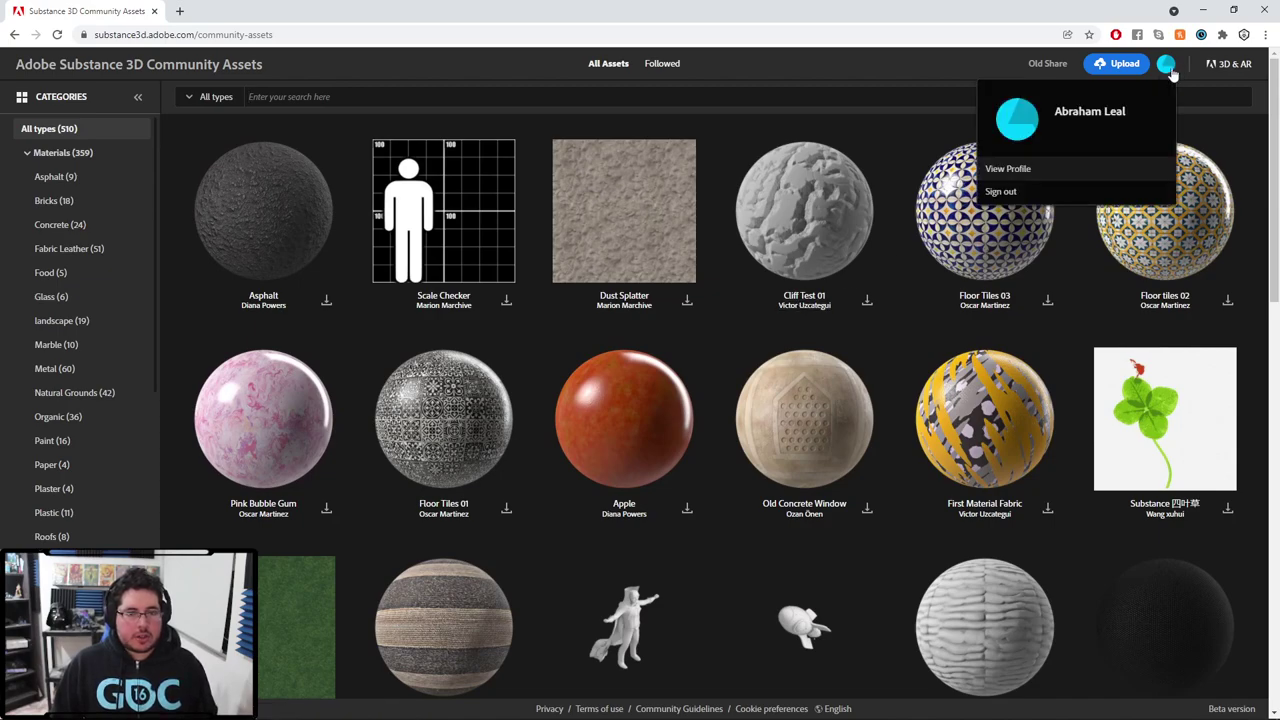
click(895, 93)
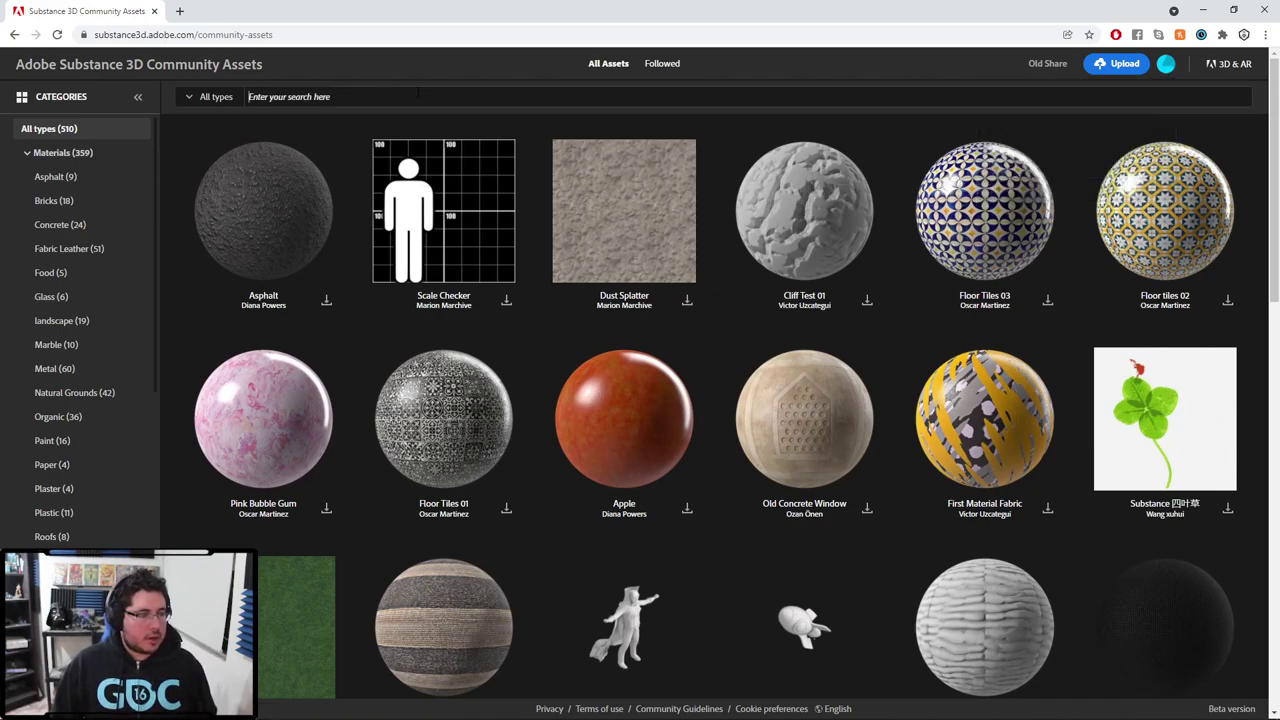
text(cliff)
key(Return)
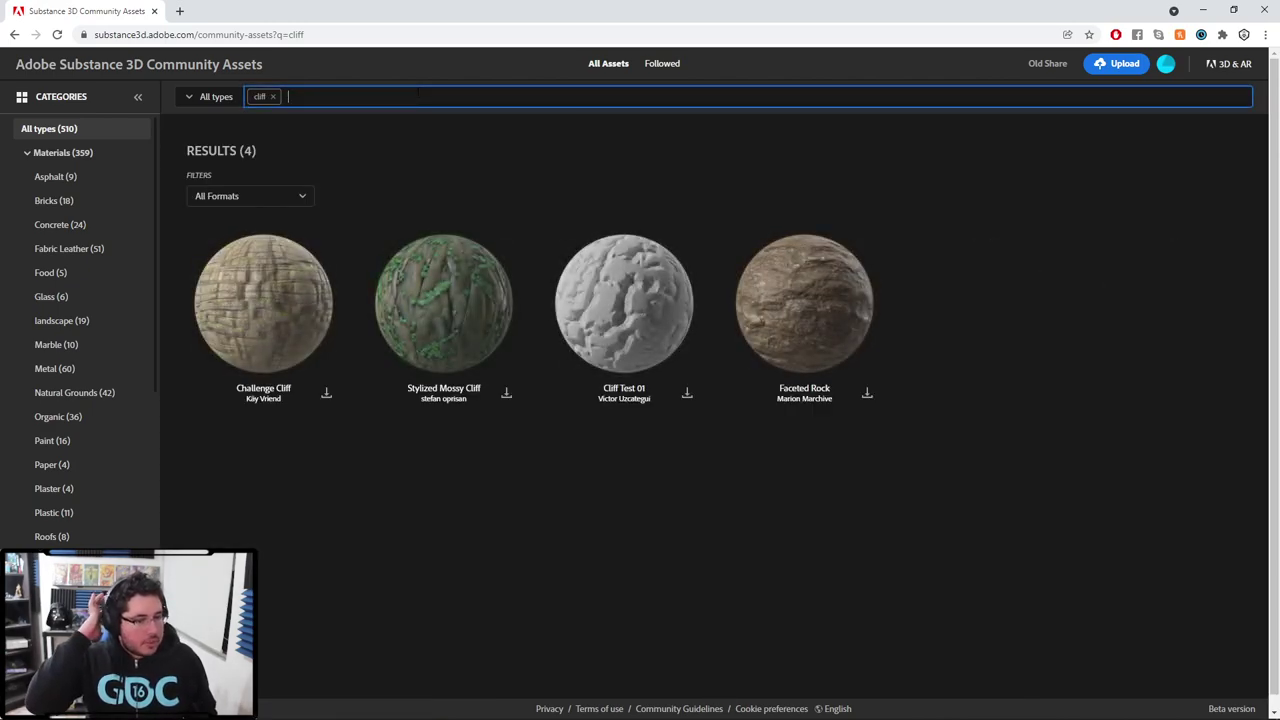
click(822, 298)
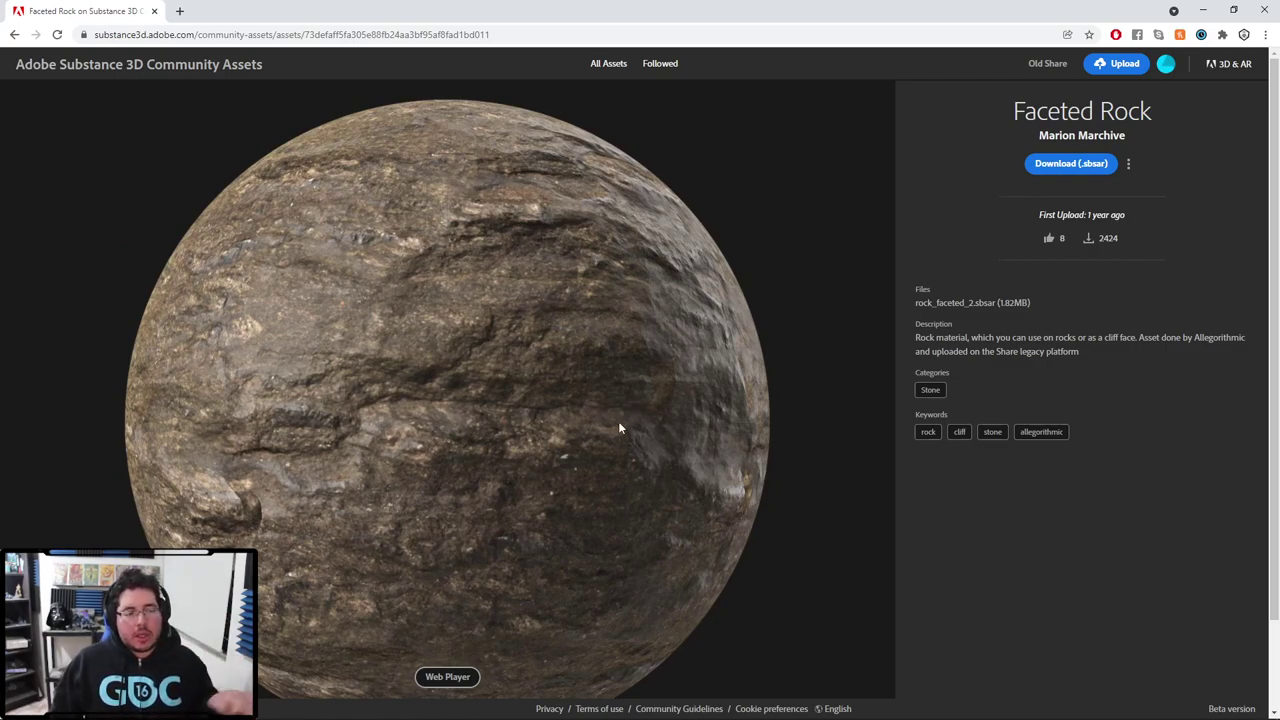
Step: Open the Substance 3D Assets homepage at substance3d.adobe.com/assets in a new browser tab
click(180, 11)
text(substance)
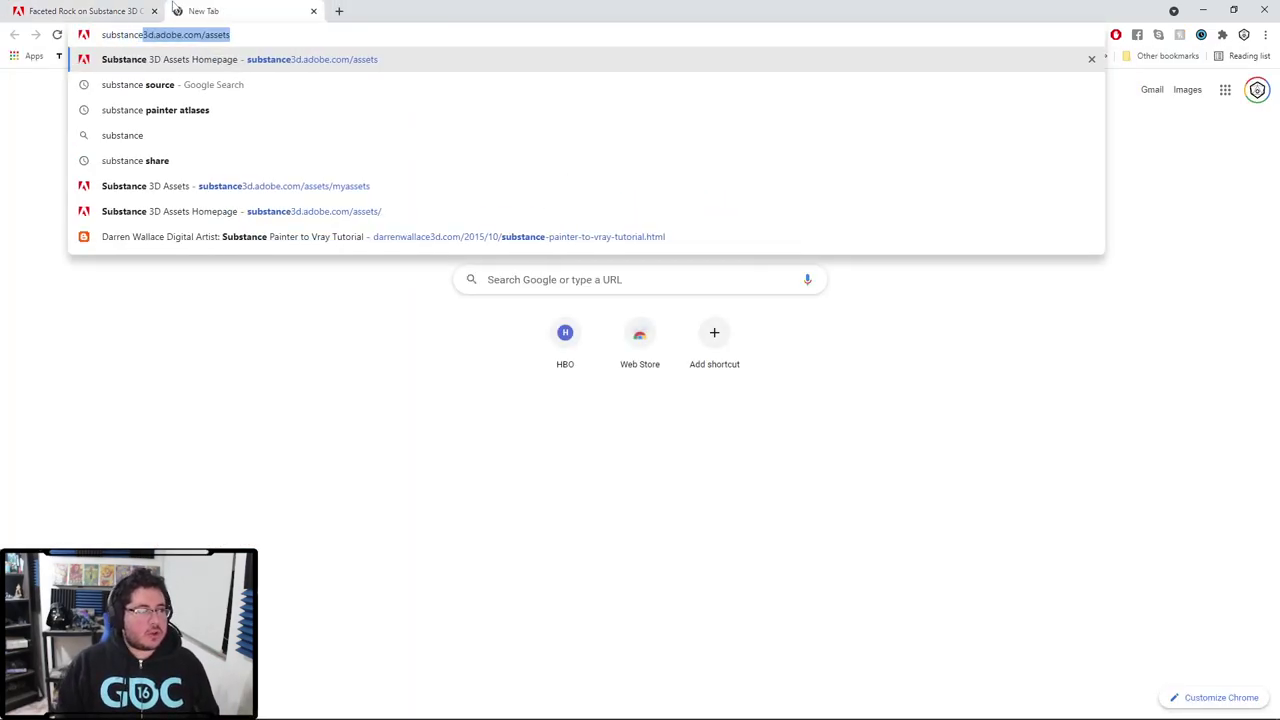
key(Return)
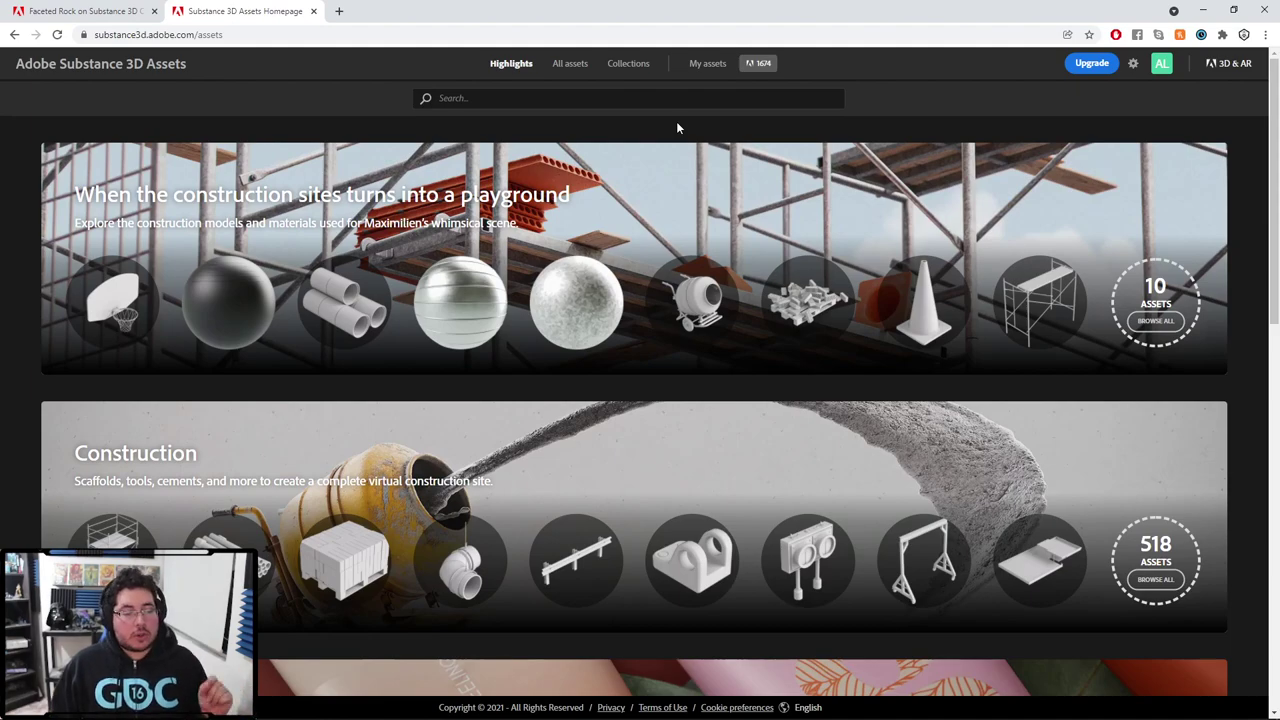
Step: Search all Adobe Substance 3D assets for cliff and open the Slick Rock Cliff material's page
click(569, 64)
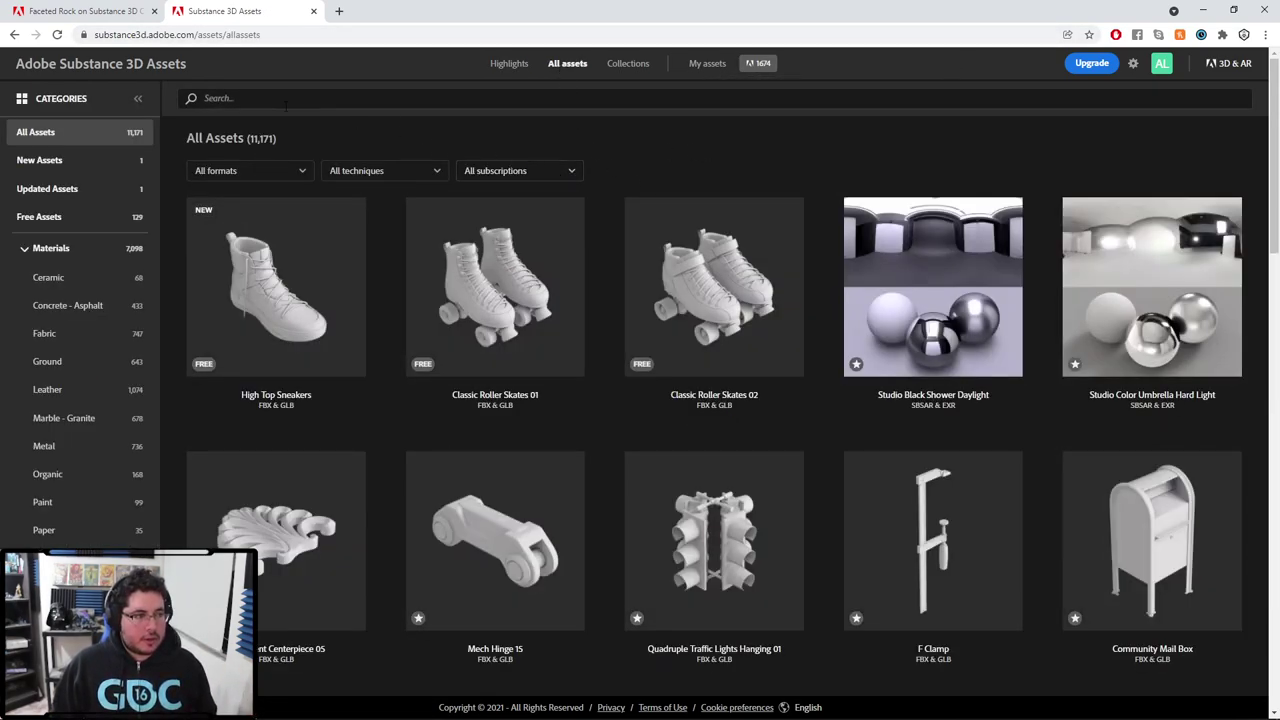
click(40, 250)
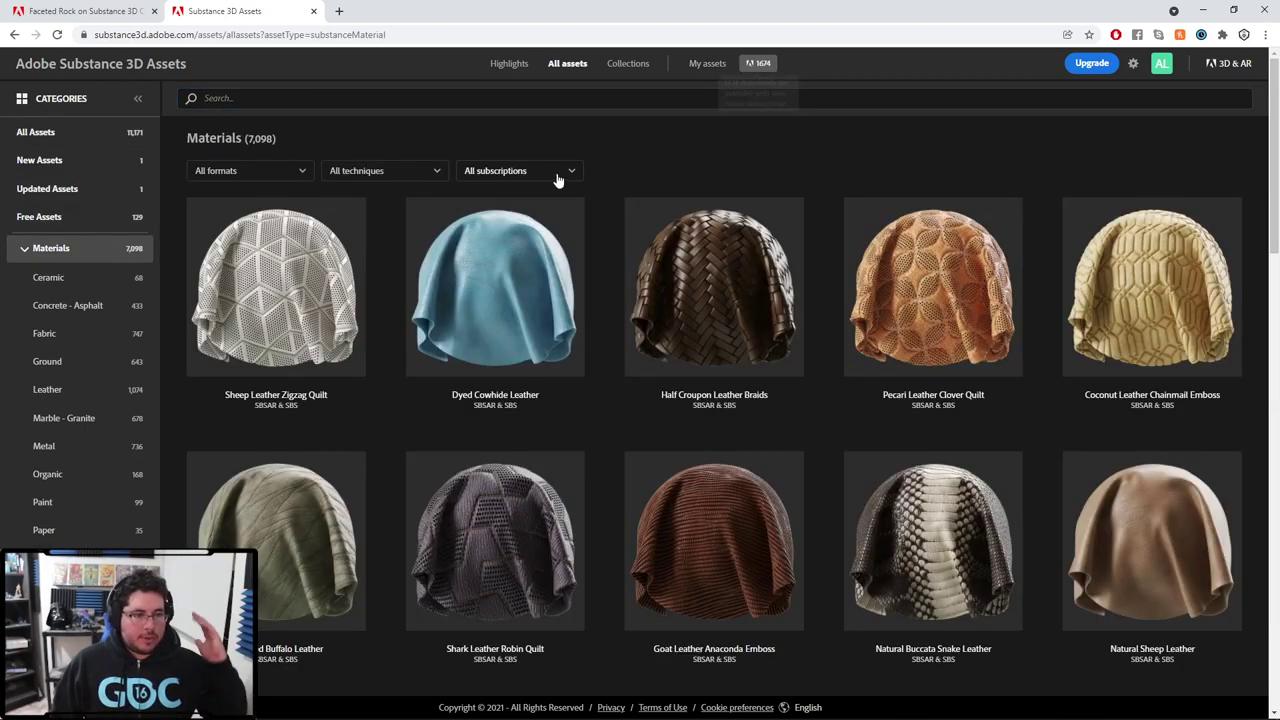
click(559, 99)
text(cliff)
key(Return)
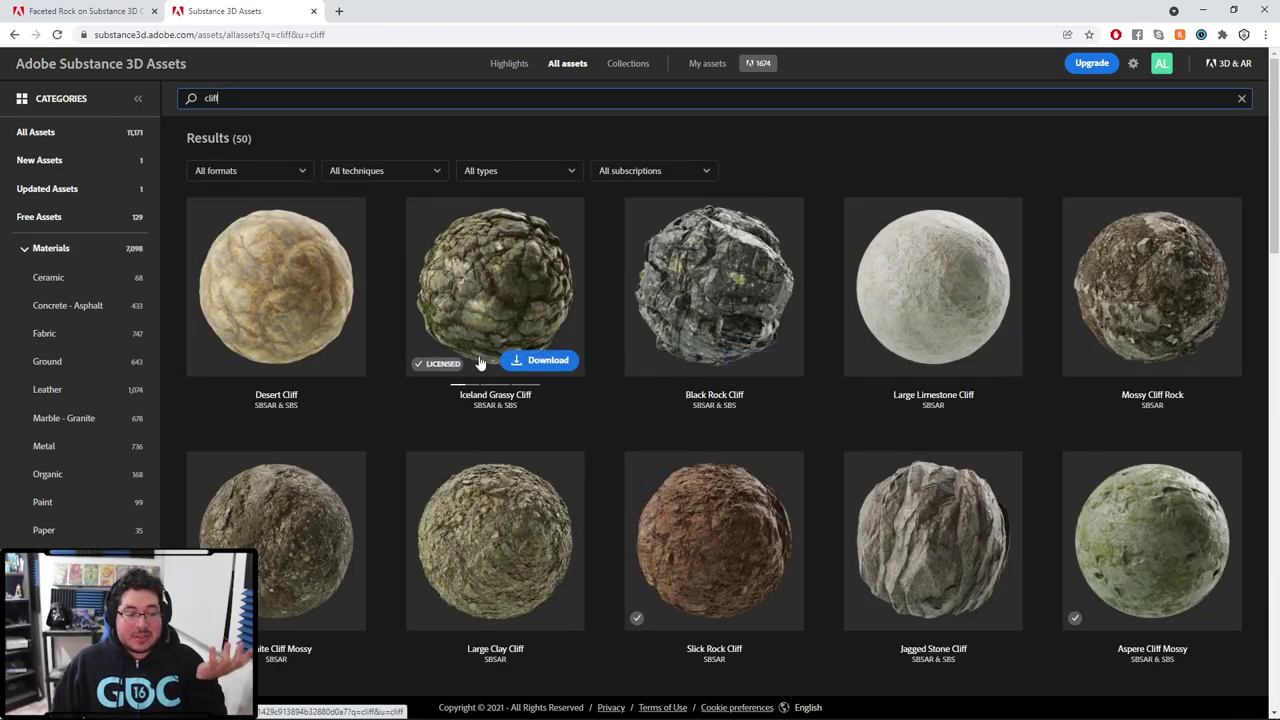
click(766, 519)
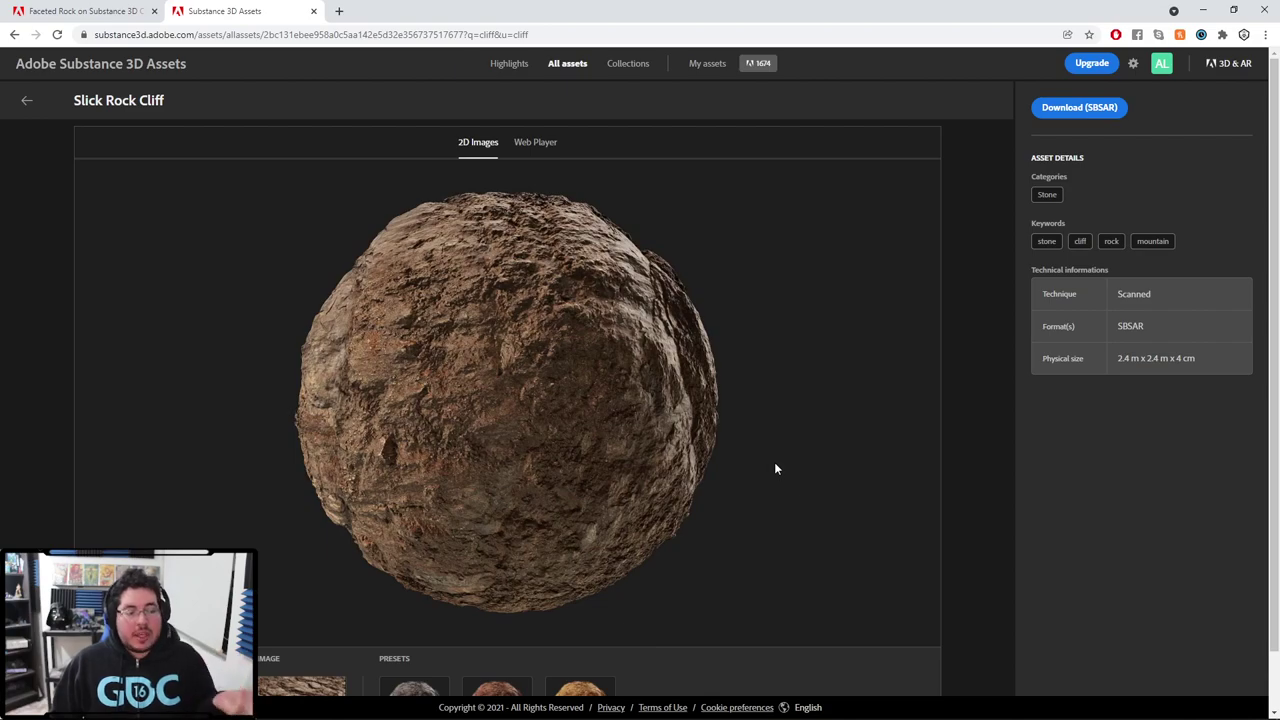
Step: Switch to Maya and raise the lighthouse reference image plane's Alpha Gain to the slider's maximum
key(alt+Tab)
key(alt+Tab)
key(alt+Tab)
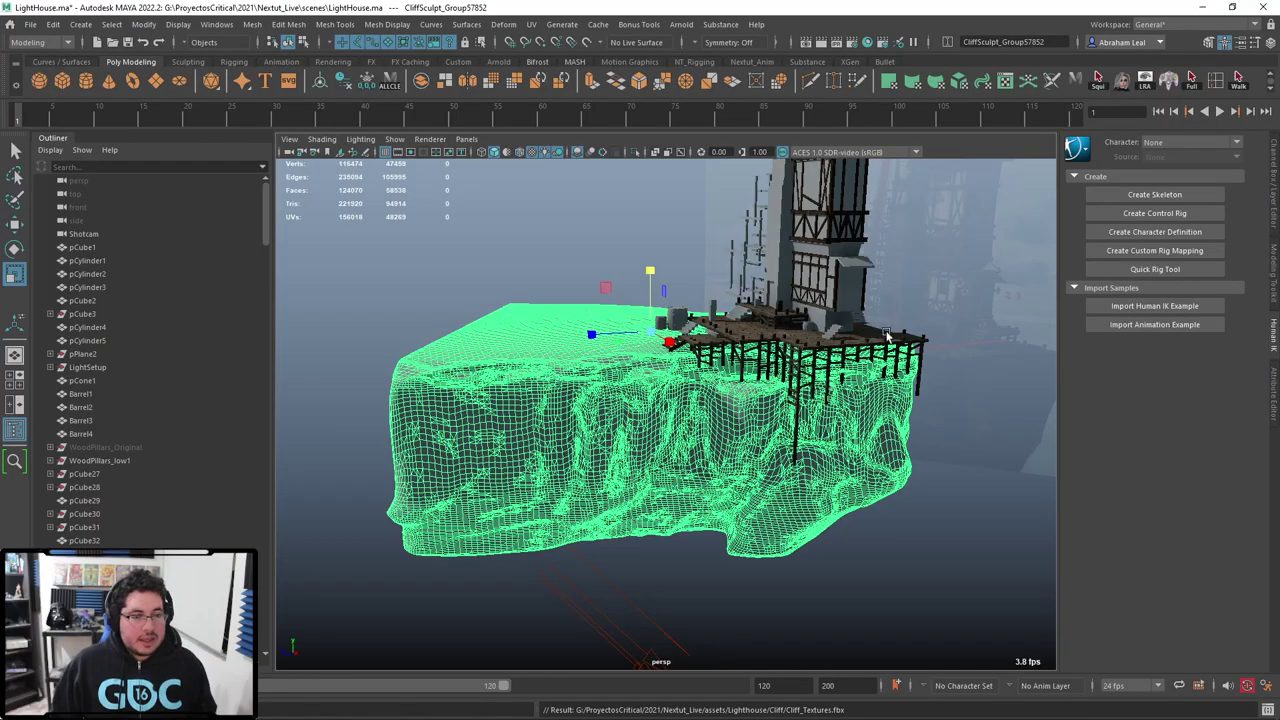
alt+middle_drag(962, 303, 786, 297)
click(786, 297)
key(ctrl+a)
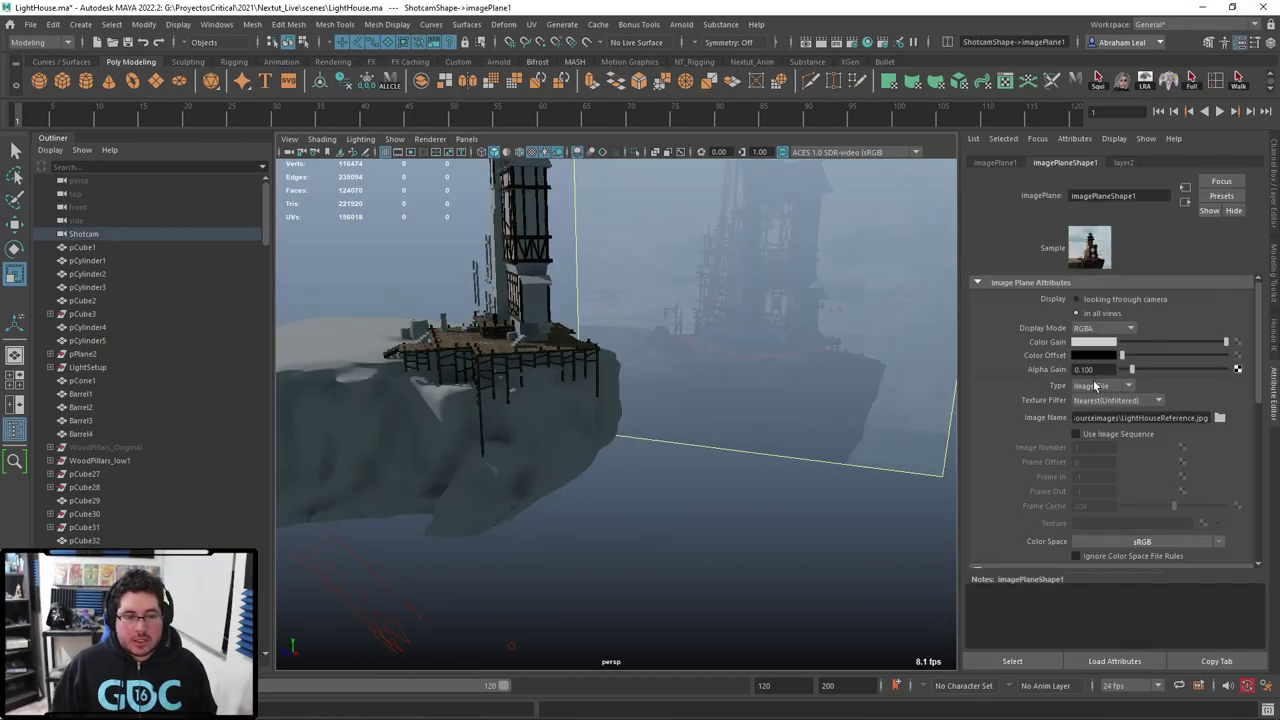
drag(1130, 369, 1226, 369)
click(794, 486)
Step: Return to Chrome, view Slick Rock Cliff's flat texture image and download the material as SBSAR
key(alt+Tab)
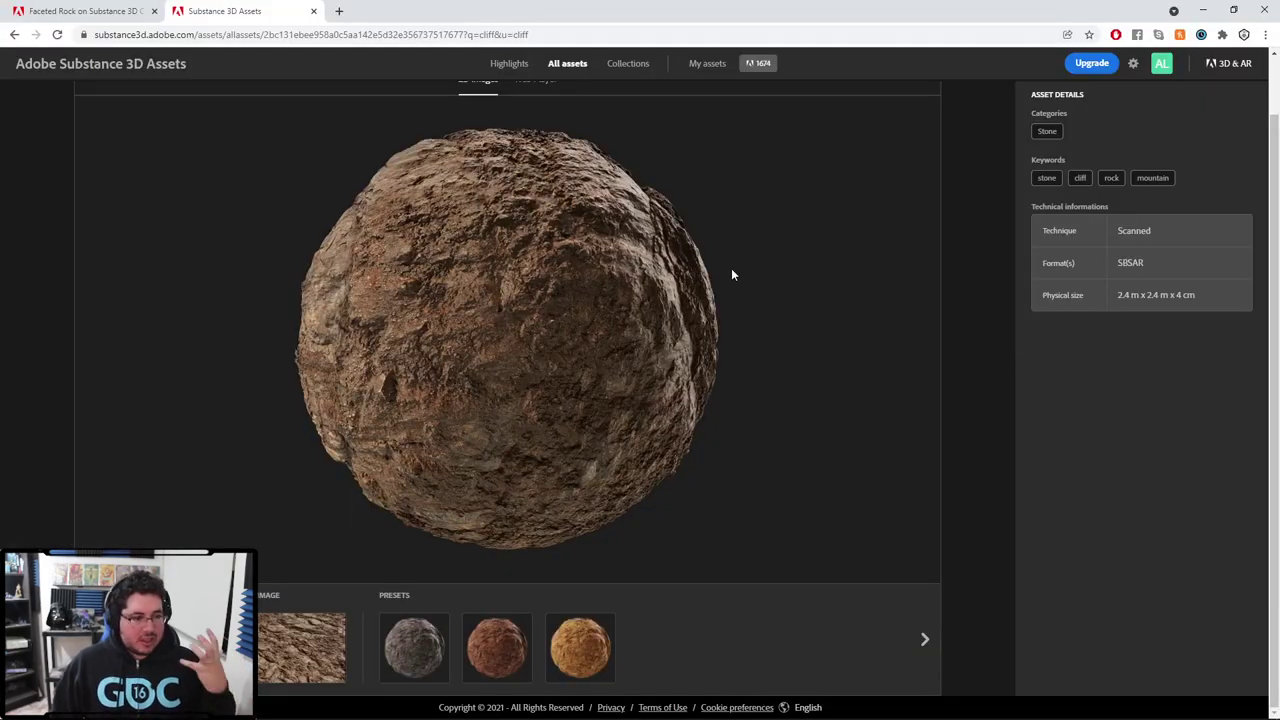
click(278, 645)
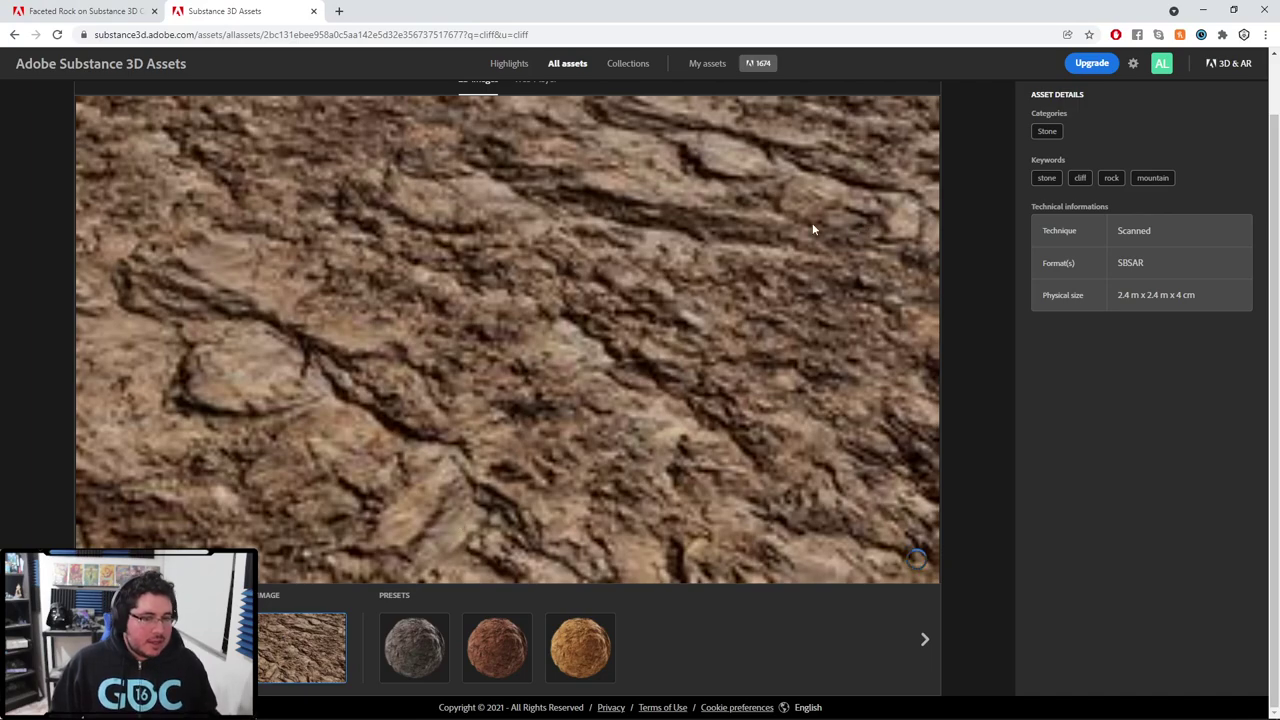
scroll(980, 360, up, 1)
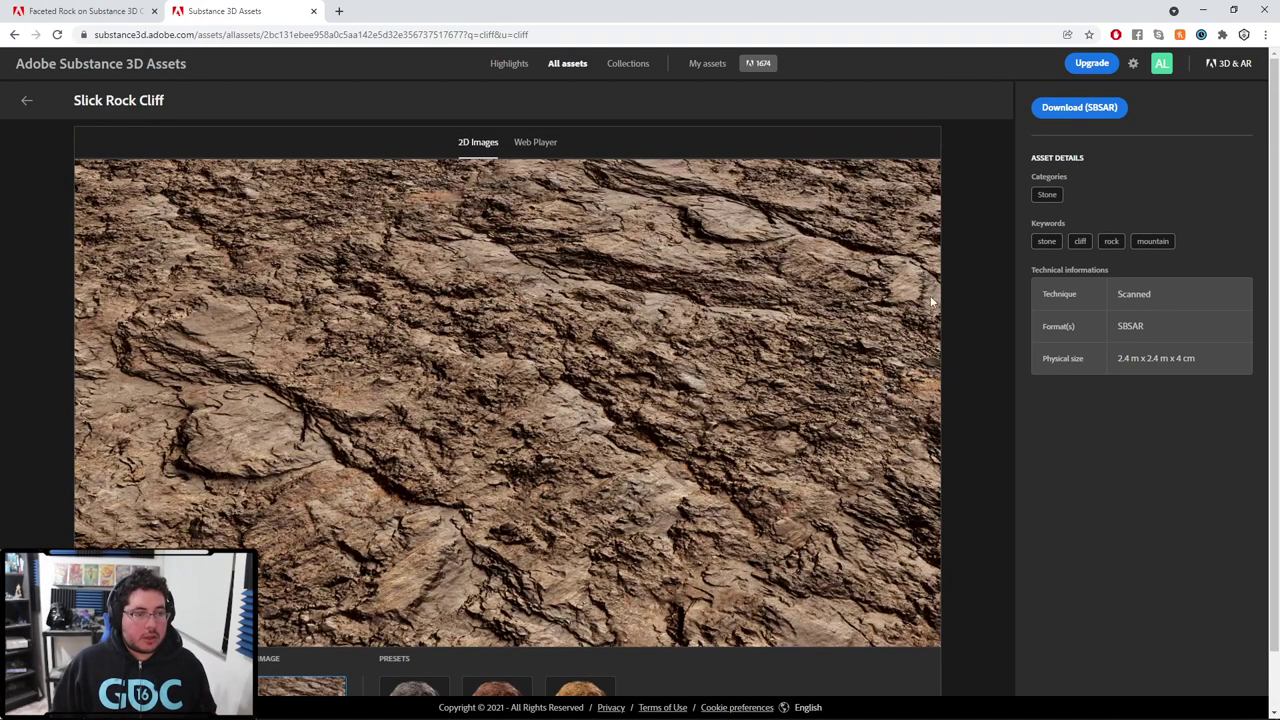
click(1105, 110)
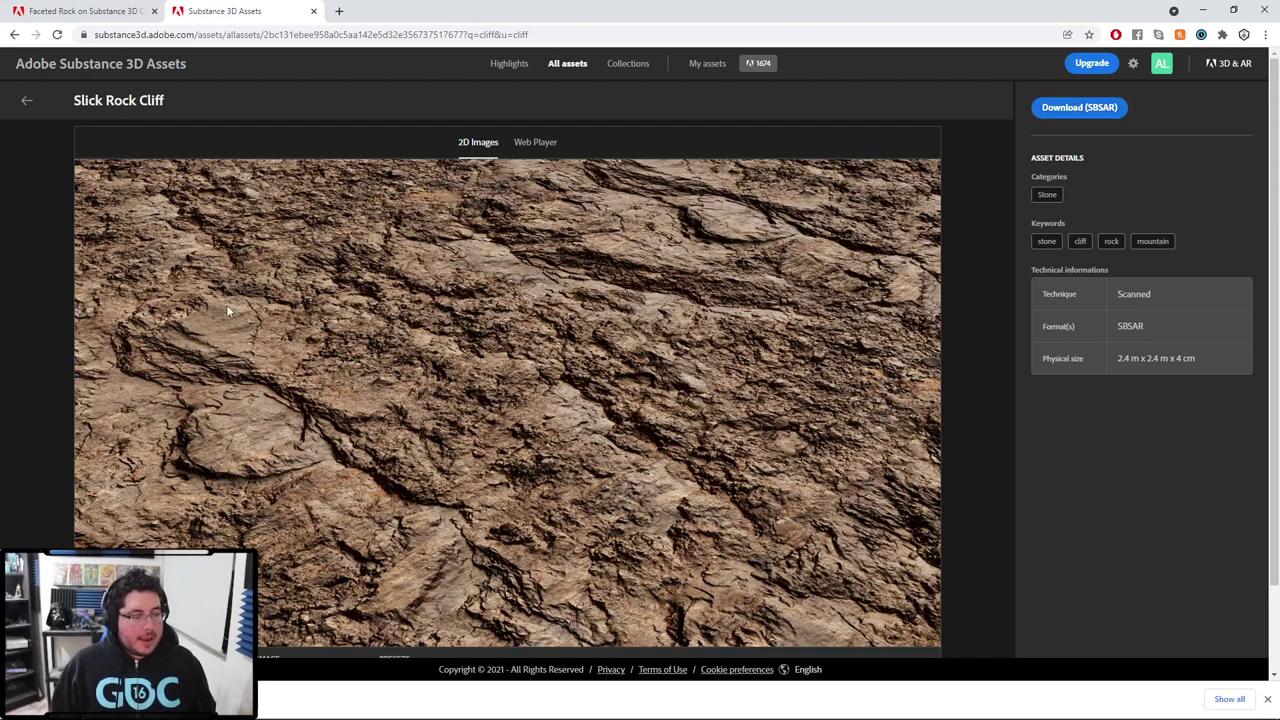
Step: Search the assets for dirt and download the Rumbly Dirt Soil material as SBSAR
click(24, 102)
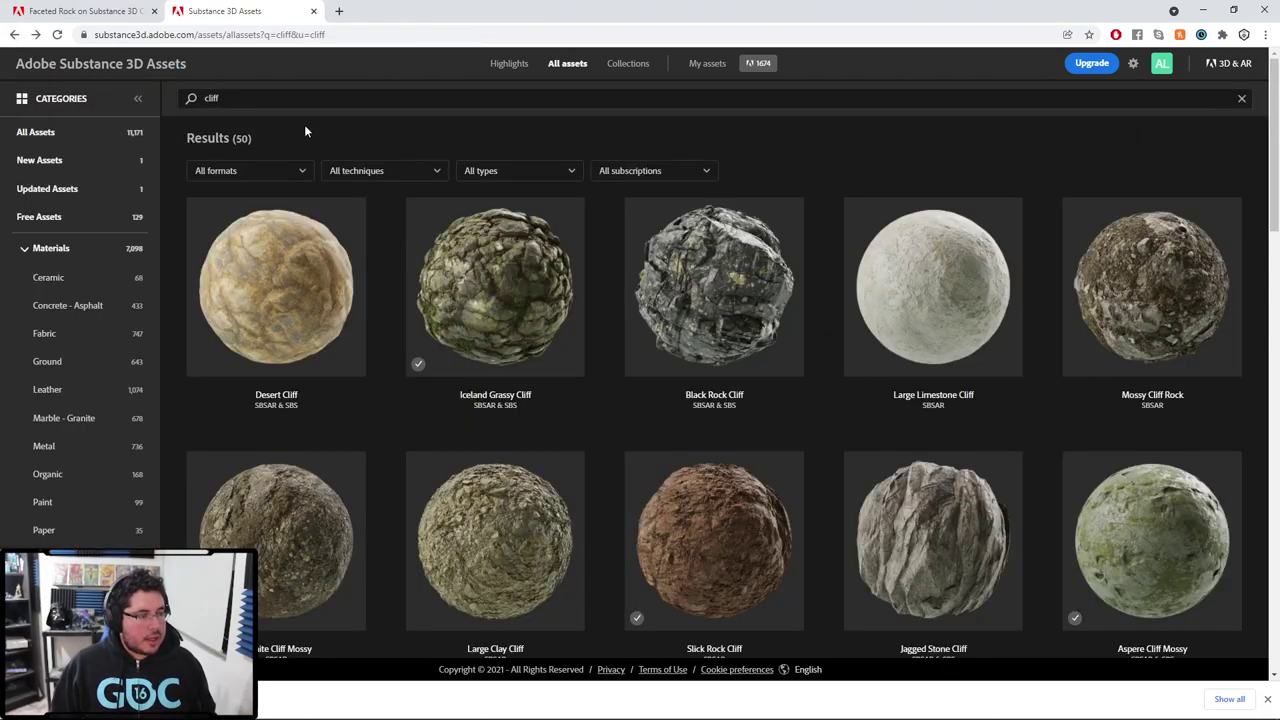
click(400, 106)
key(ctrl+a)
text(dirt)
key(Return)
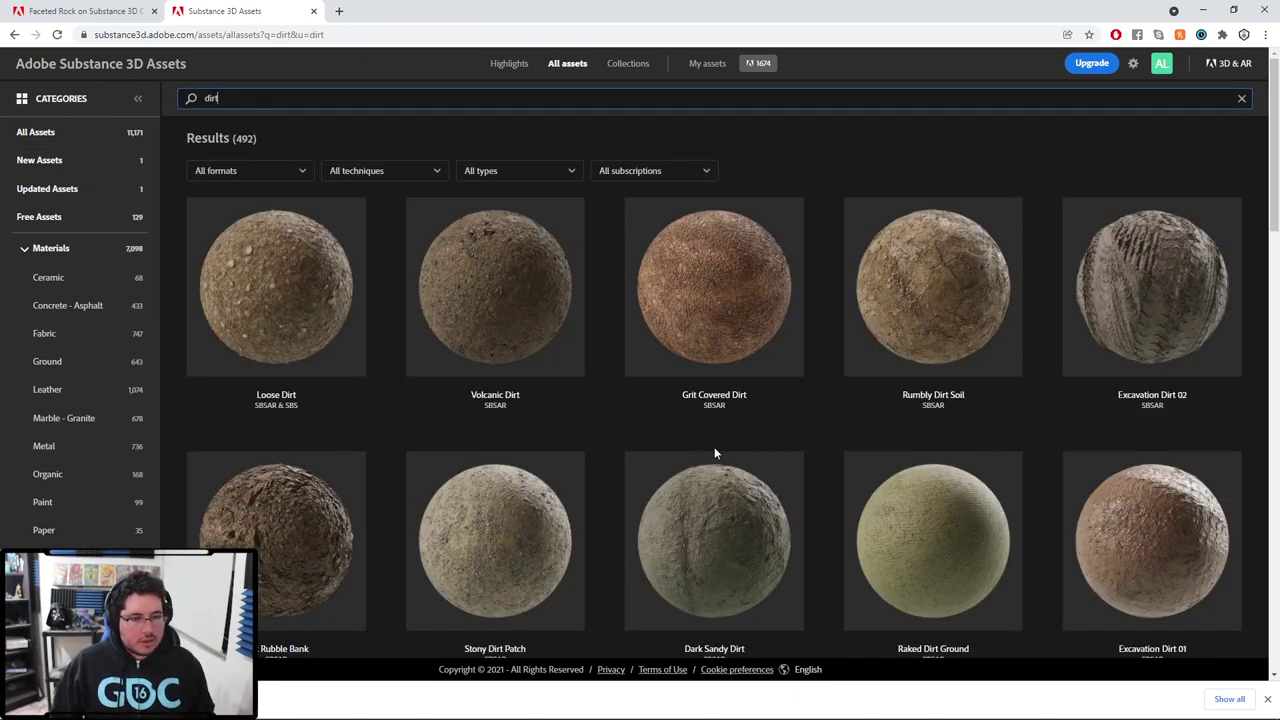
click(940, 320)
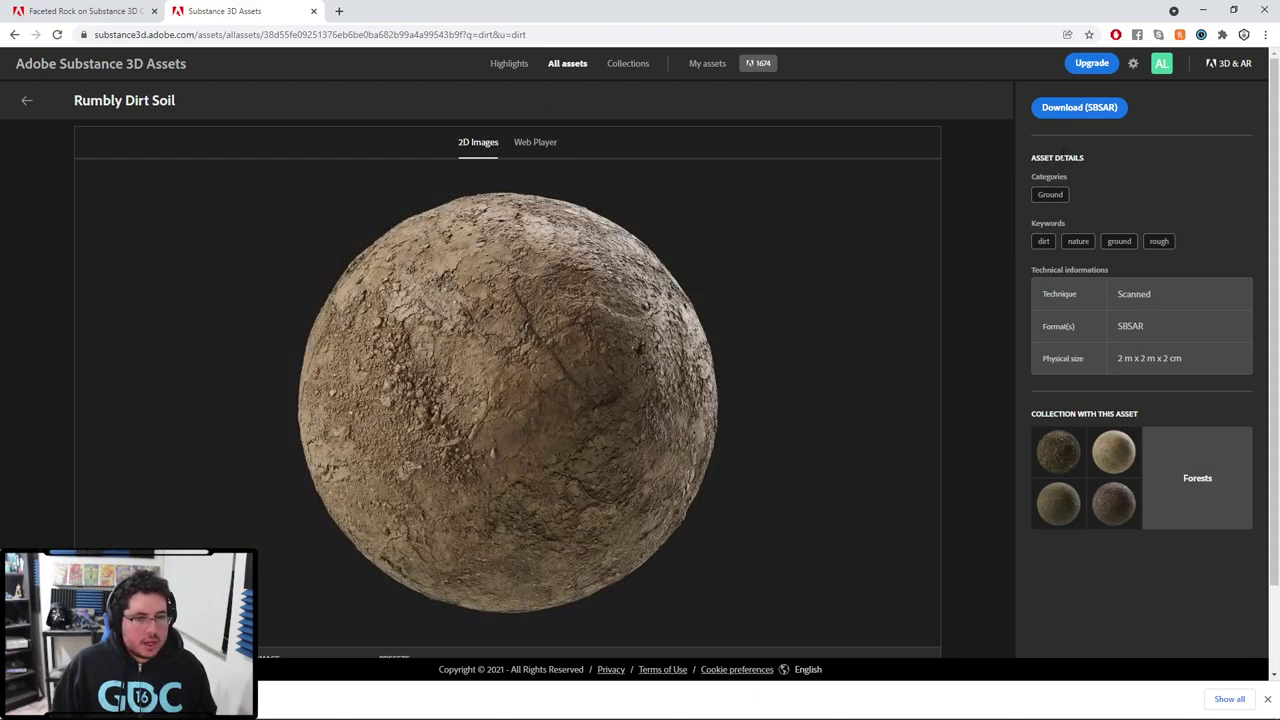
click(1071, 118)
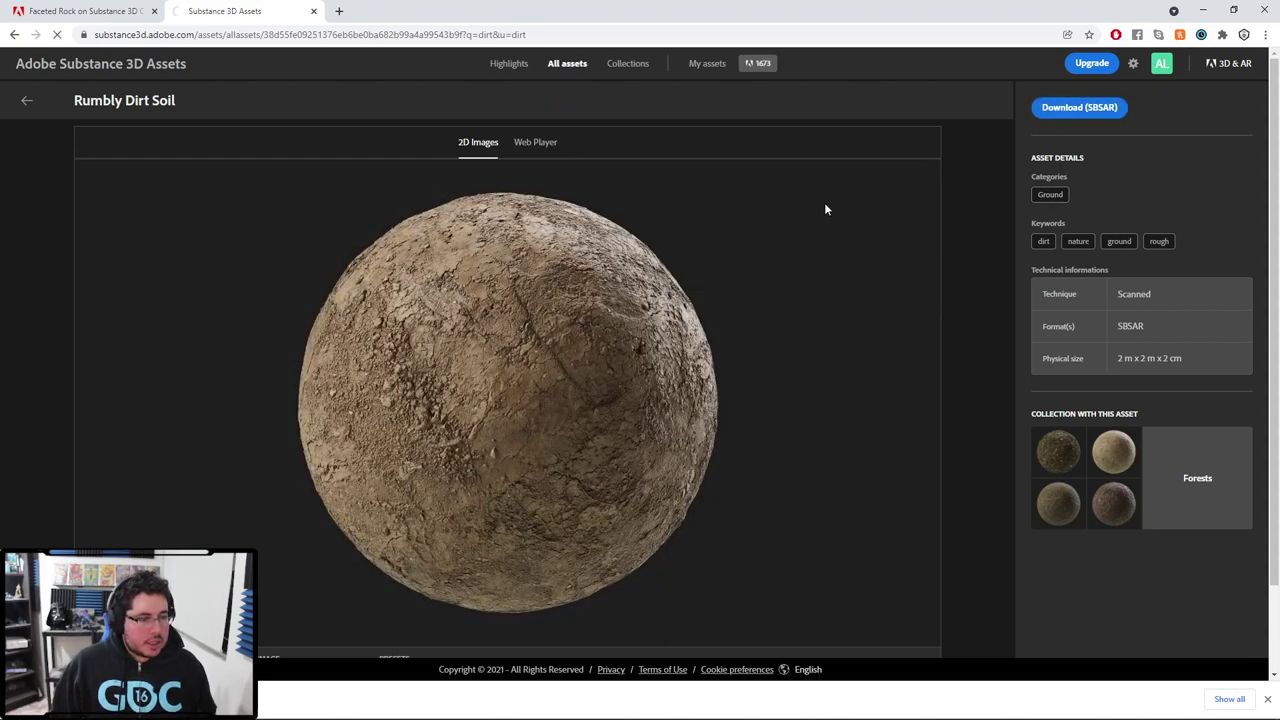
Step: Search the assets for sand and download the Dirty Sand Ground material as SBSAR
click(30, 104)
click(333, 96)
text(sand)
key(Return)
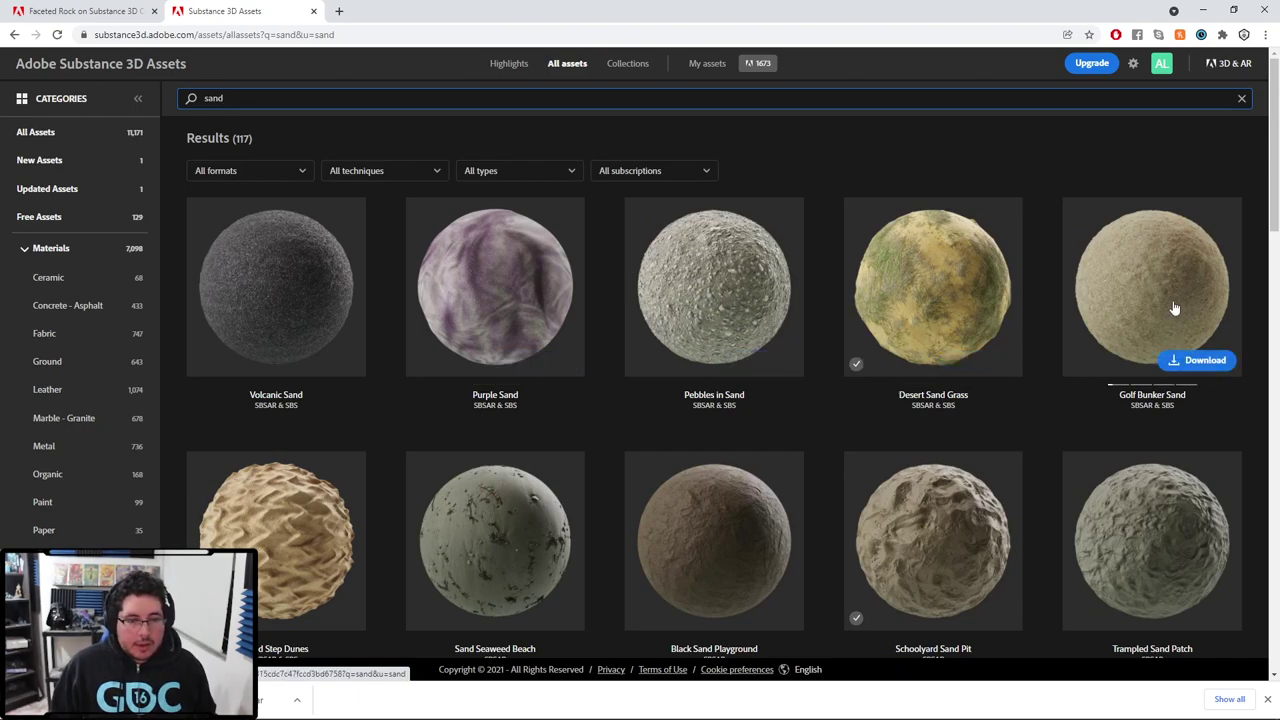
scroll(1174, 308, down, 2)
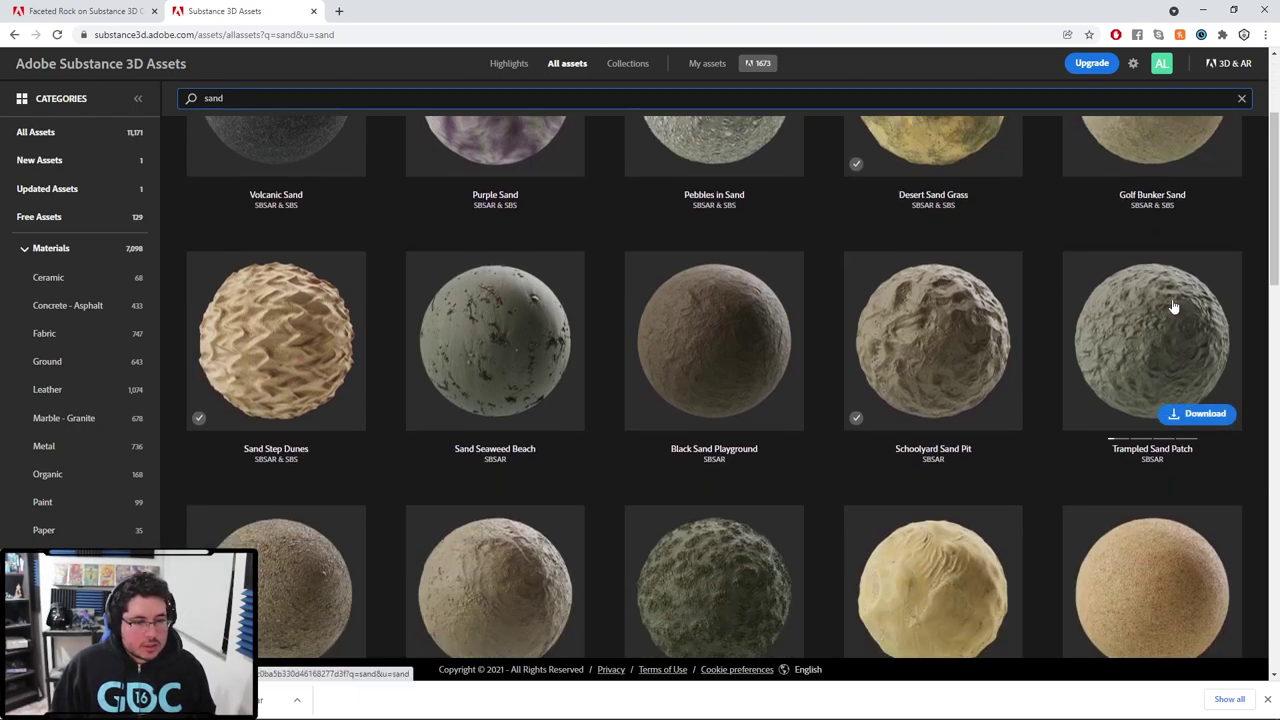
scroll(1172, 306, down, 1)
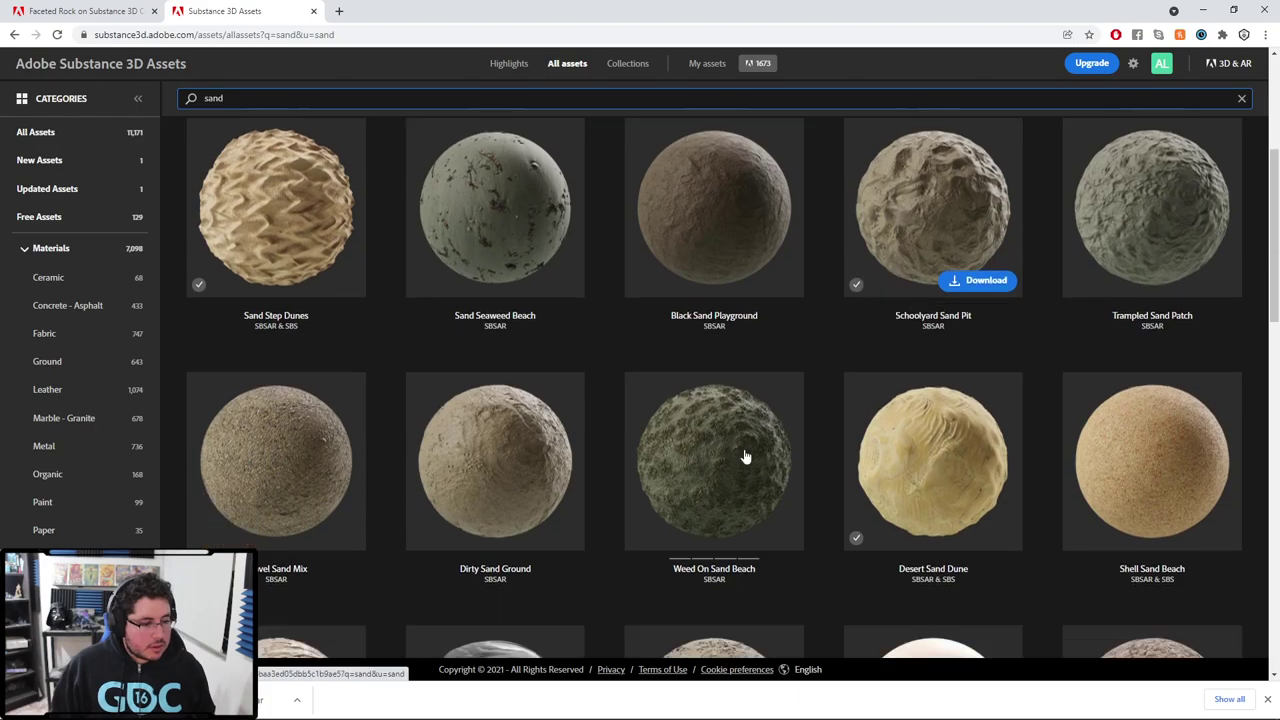
click(534, 475)
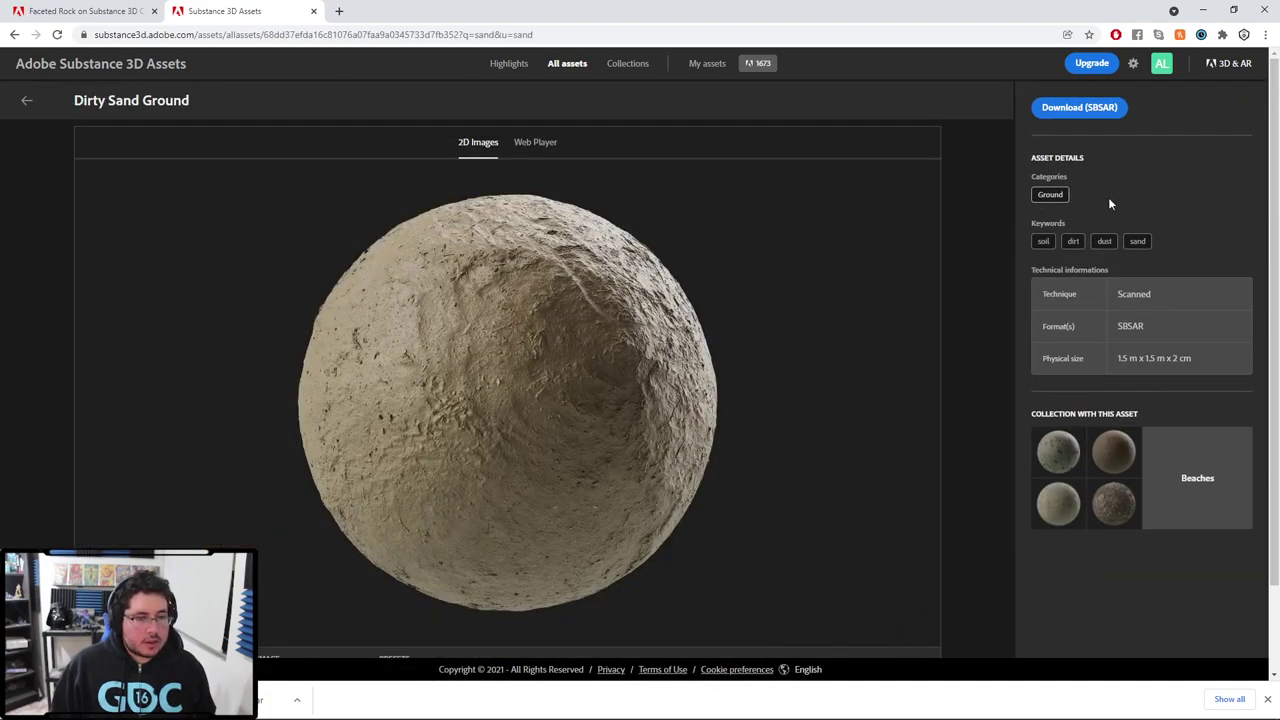
click(1077, 110)
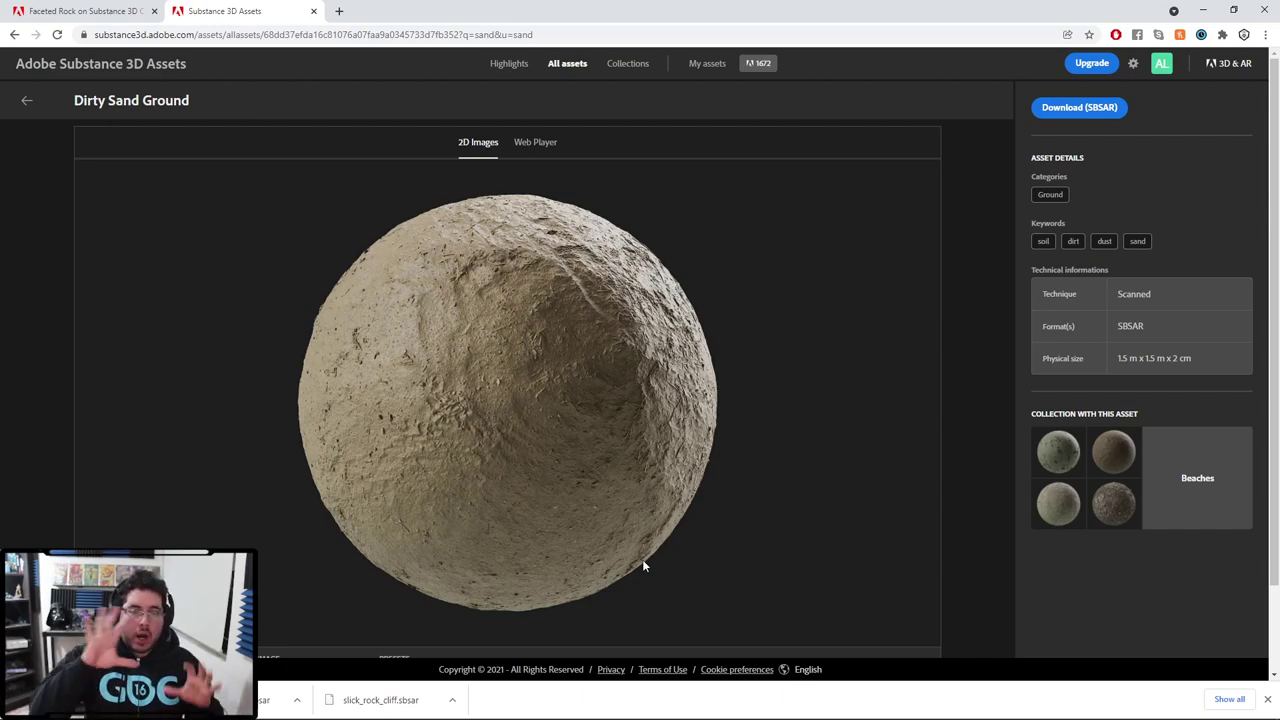
Step: Switch to Substance 3D Painter and add dirty_sand_ground.sbsar, rumbly_dirt_soil.sbsar and slick_rock_cliff.sbsar to the resource import
key(alt+Tab)
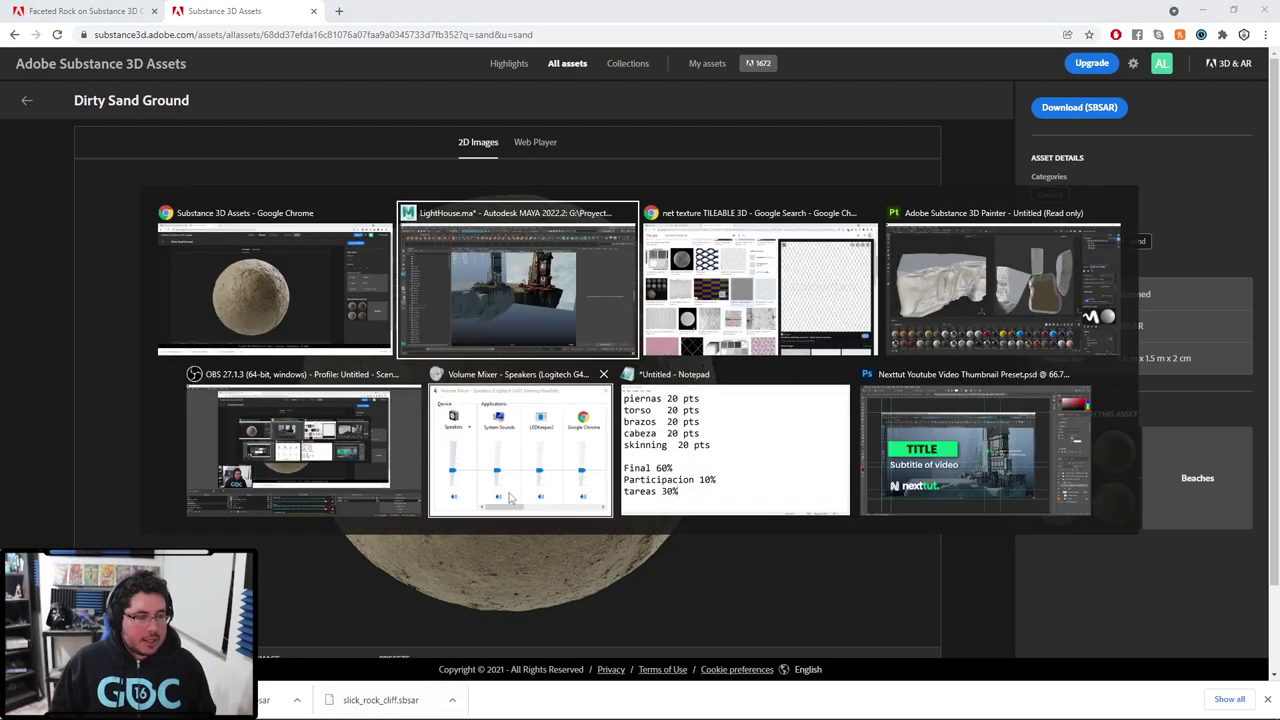
key(Escape)
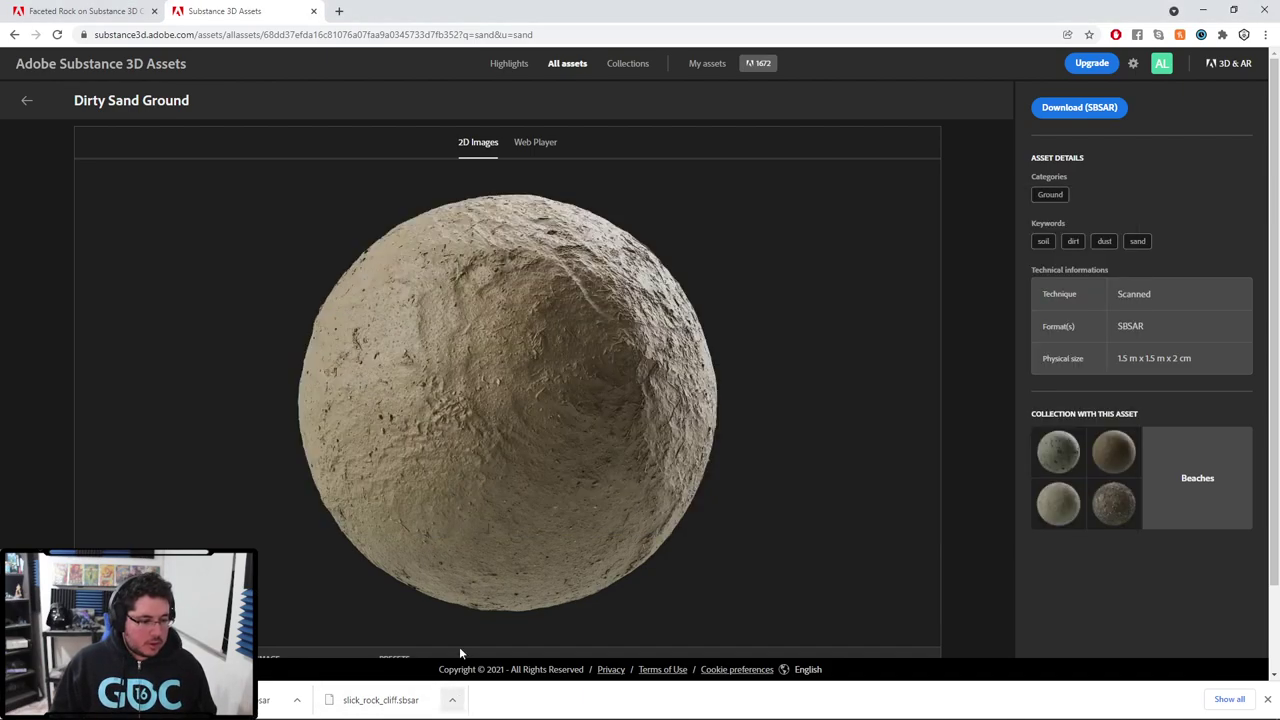
key(alt+Tab)
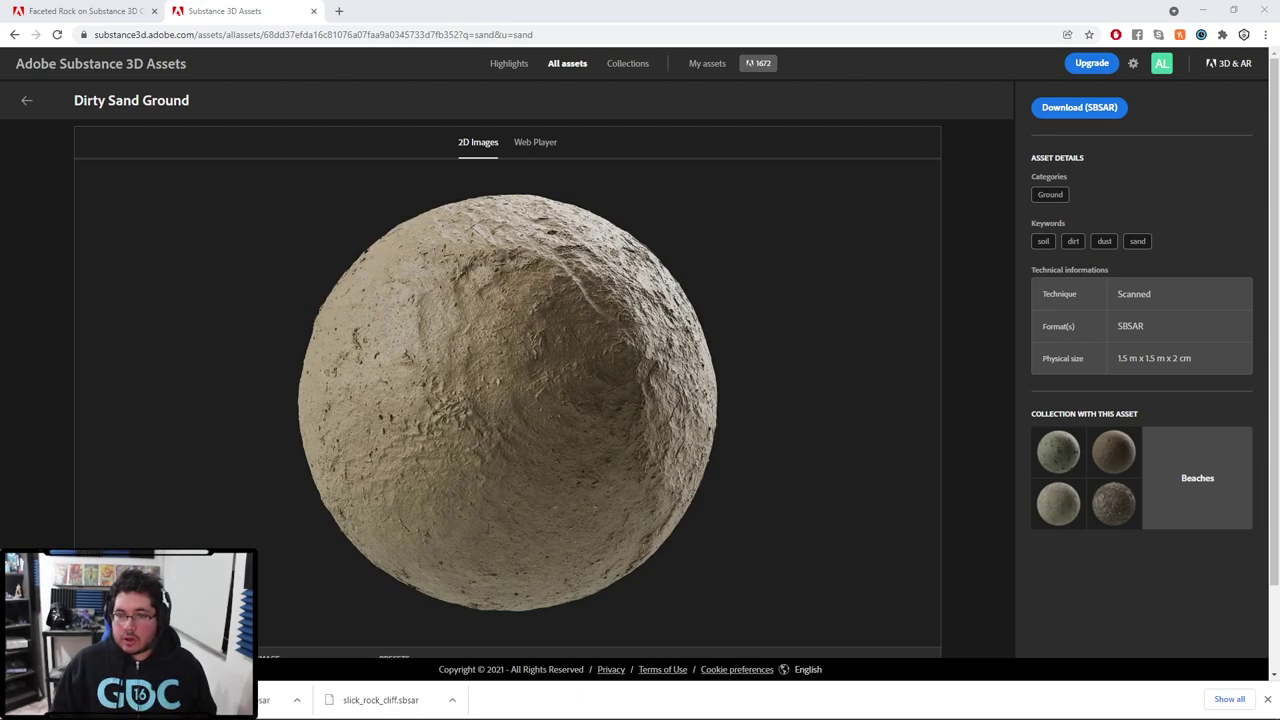
mouse_move(1279, 499)
mouse_down()
mouse_move(895, 499)
mouse_move(275, 706)
mouse_move(298, 714)
mouse_move(348, 624)
mouse_up()
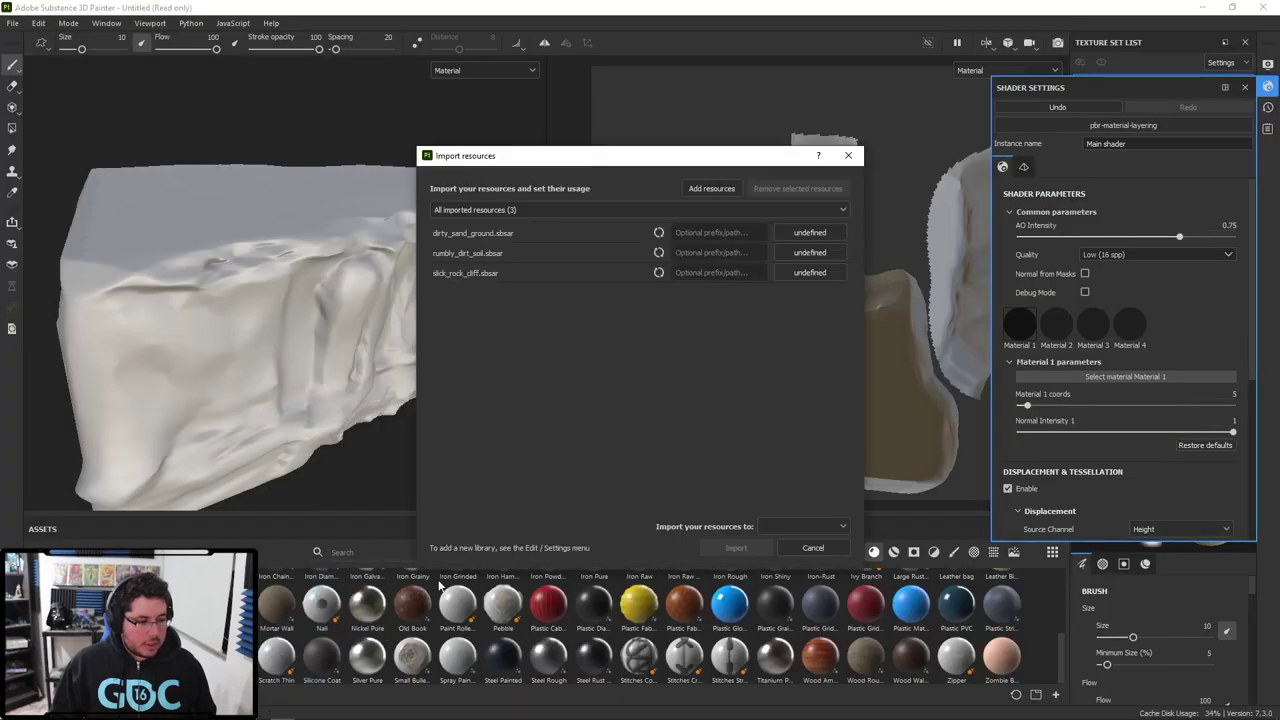
Step: Set the usage of all three imported resources to basematerial and import them into the personal user library
click(814, 234)
click(843, 246)
click(822, 254)
click(848, 265)
click(810, 273)
click(836, 293)
click(811, 527)
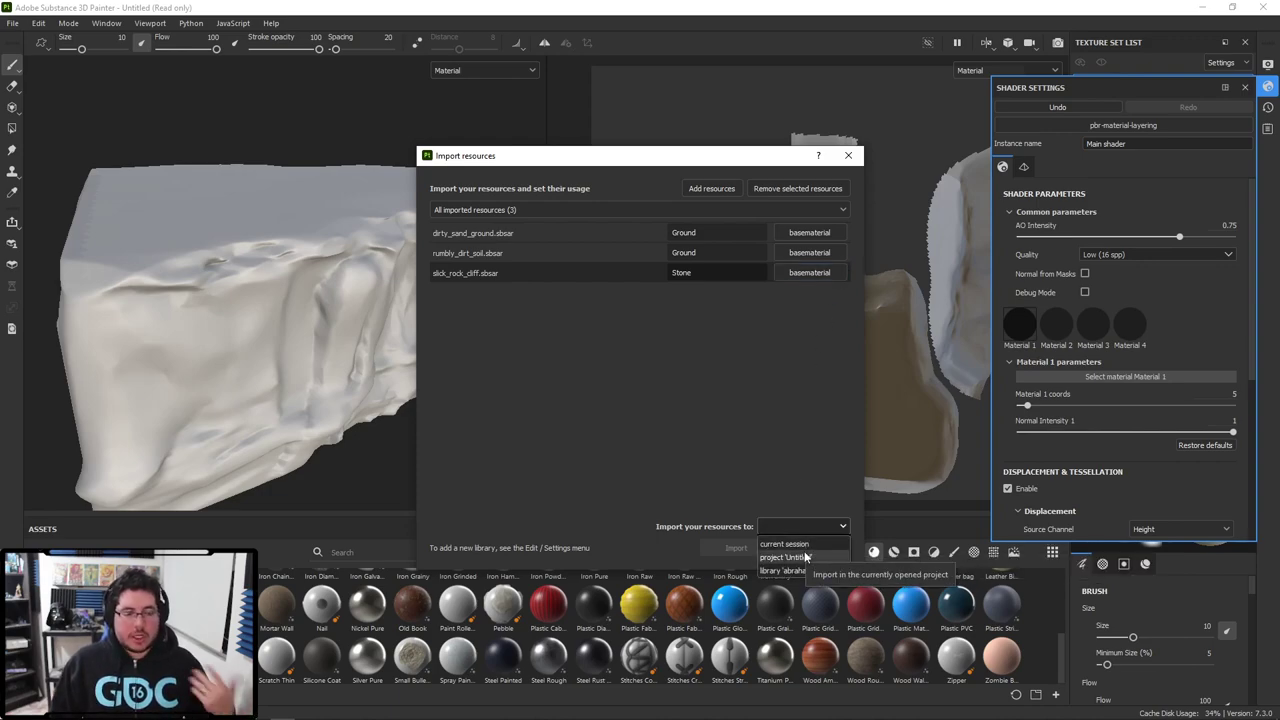
click(805, 569)
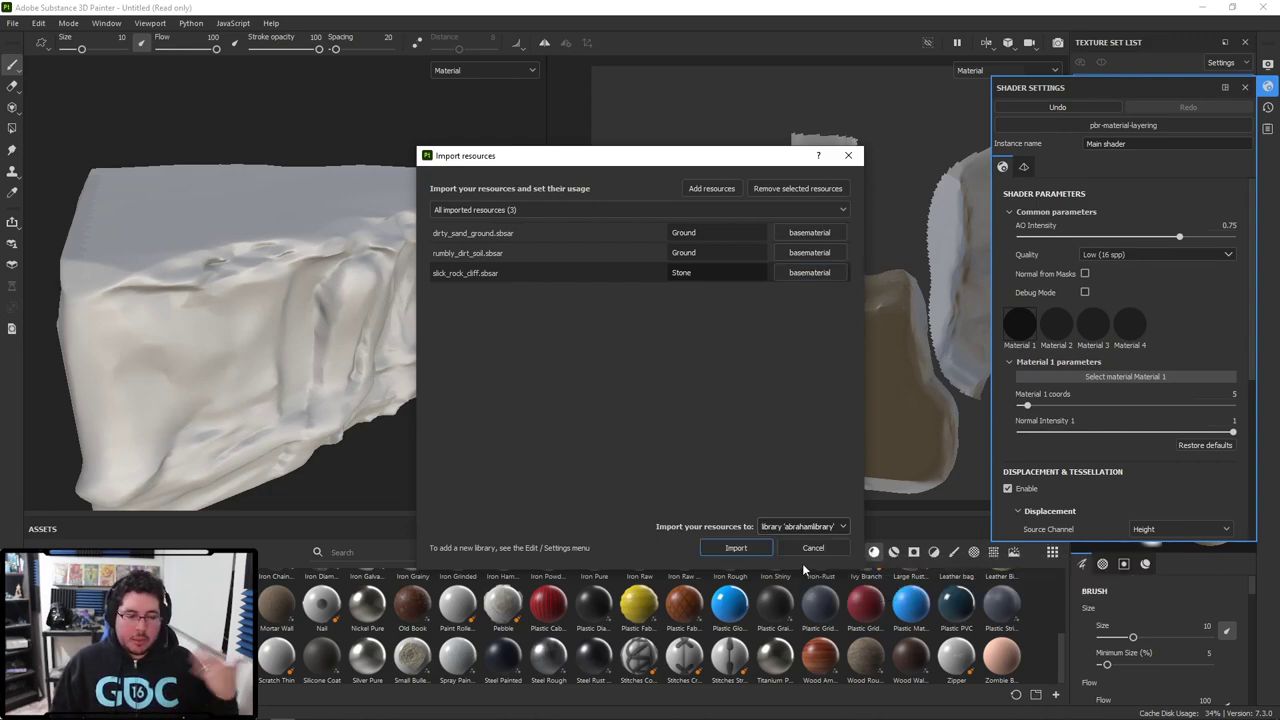
click(751, 550)
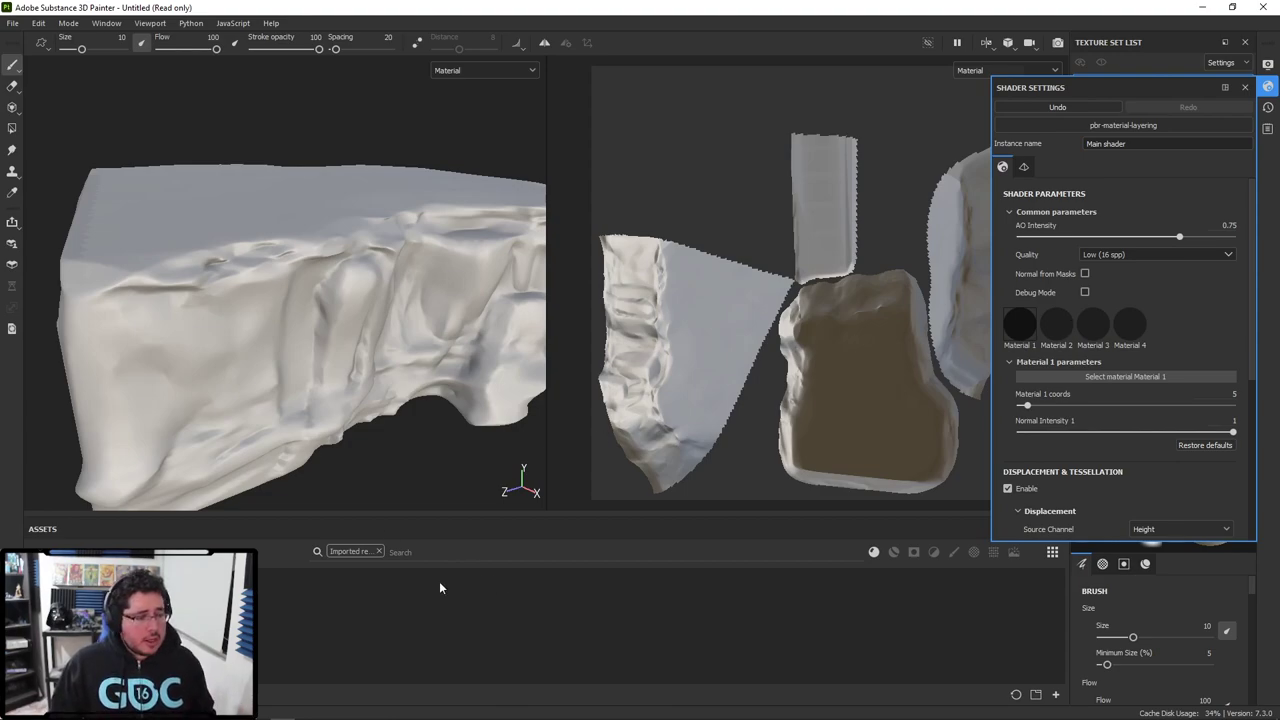
Step: Assign the Slick Rock Cliff material to the shader's Material 1 slot
drag(236, 618, 1018, 323)
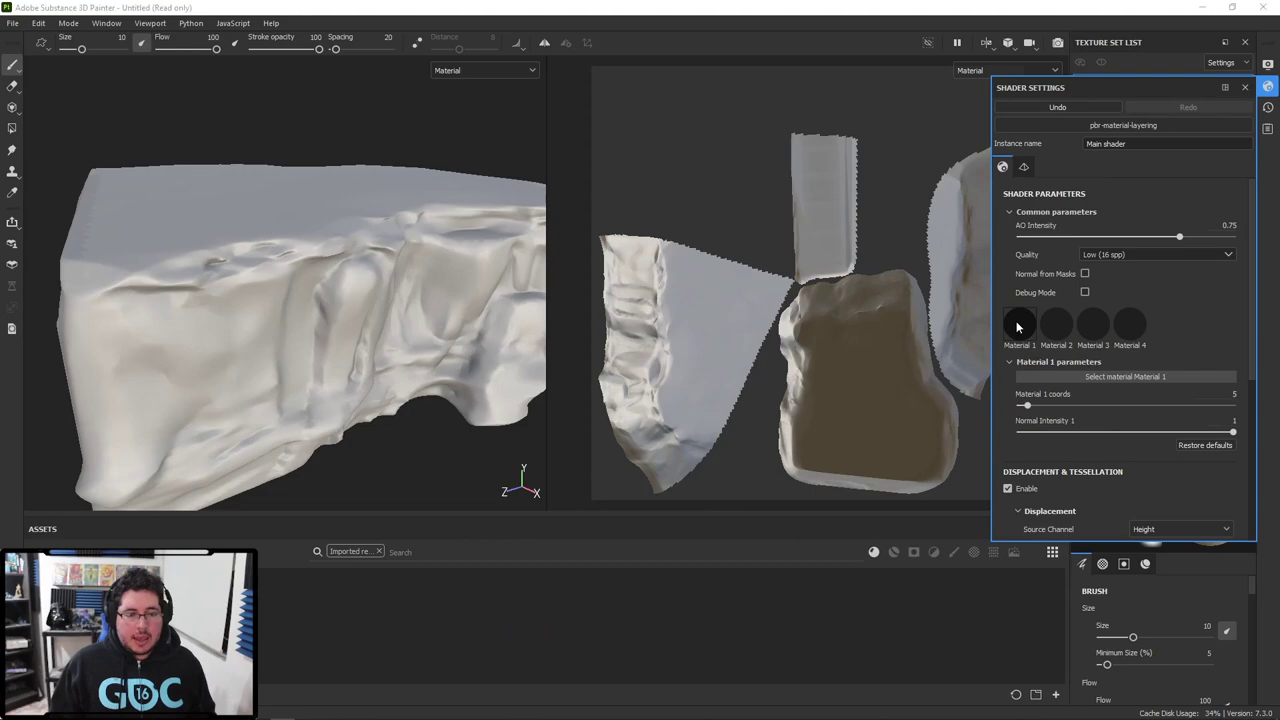
click(1094, 377)
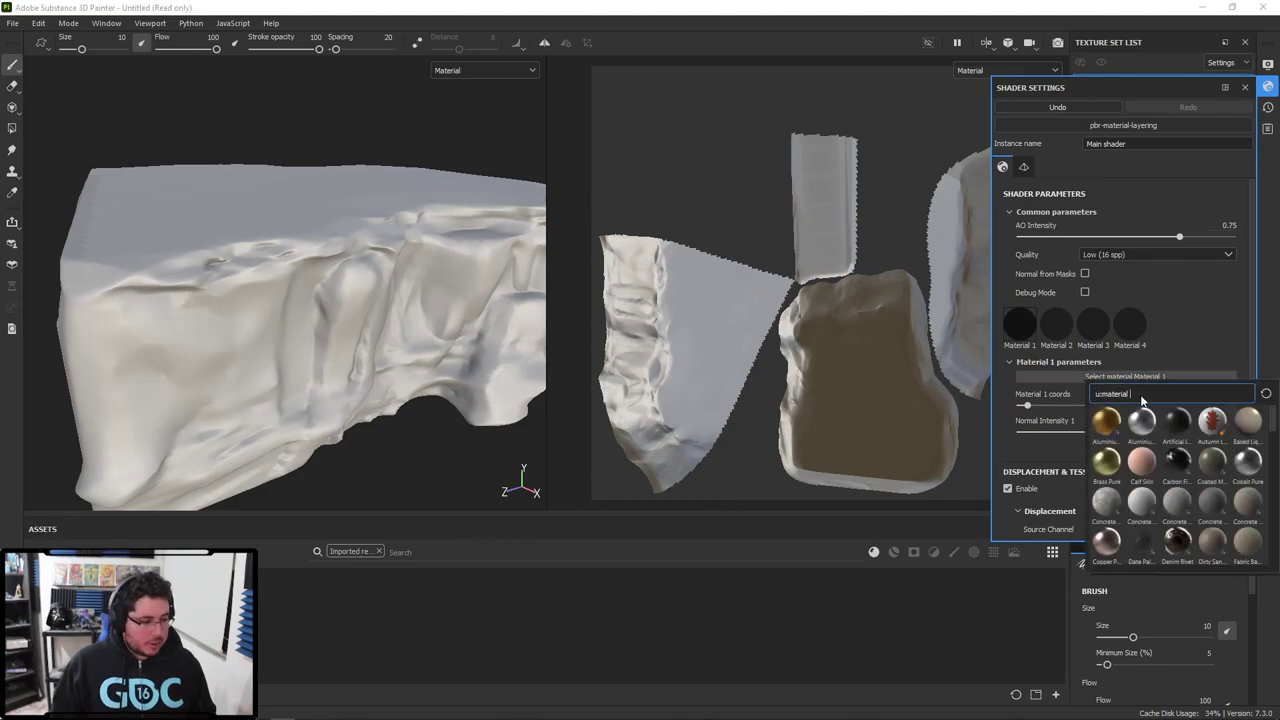
text(slic)
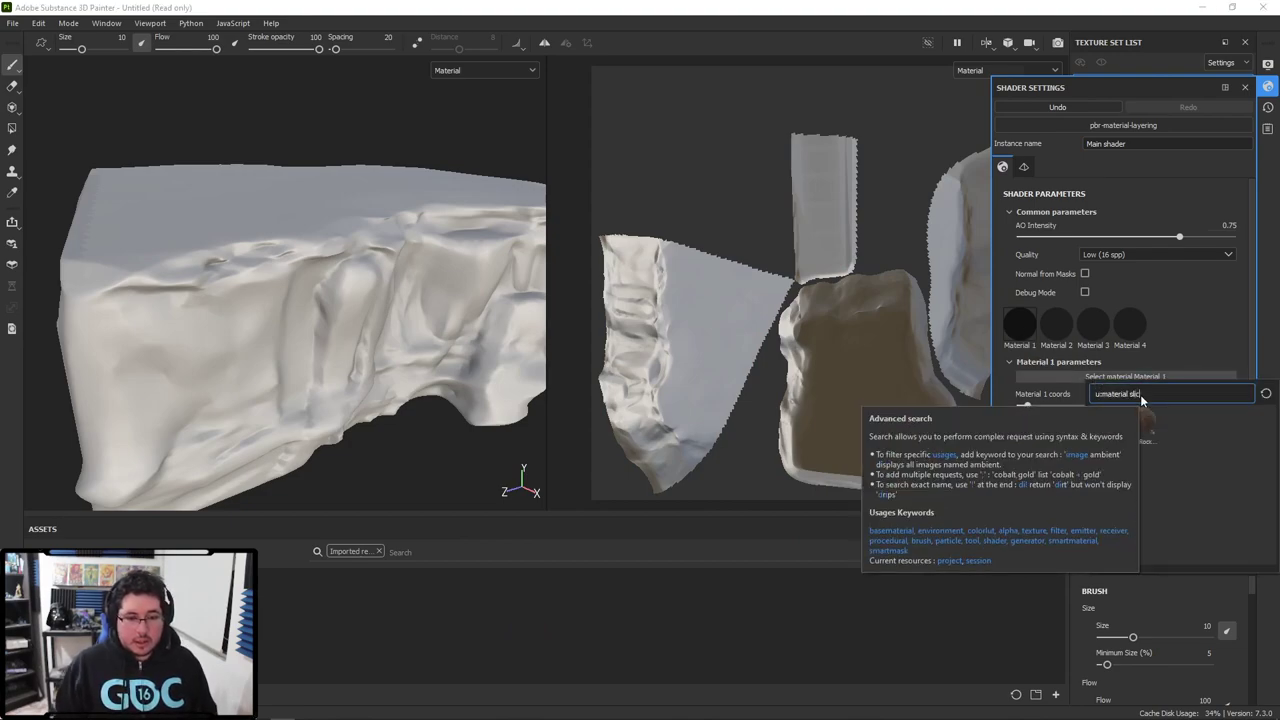
click(1142, 414)
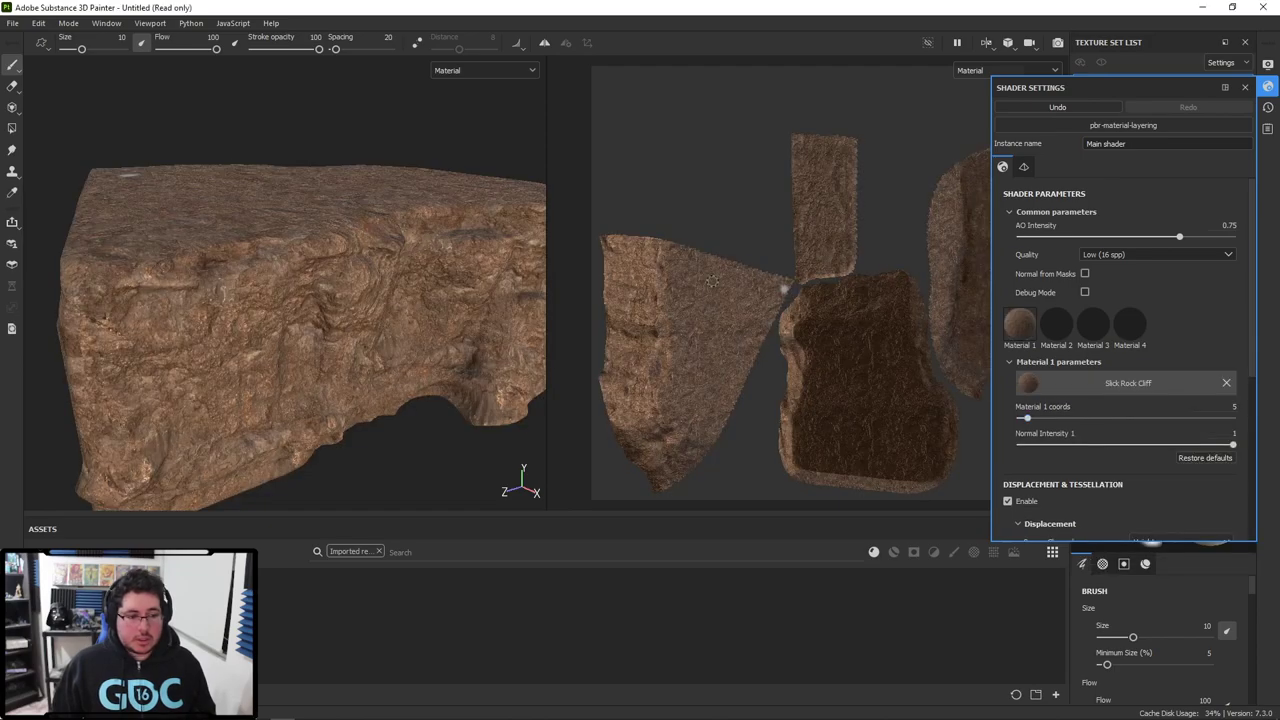
Step: Try a Material 1 coords value of about 10 on the cliff, followed by a value of 4
alt+drag(298, 308, 180, 295)
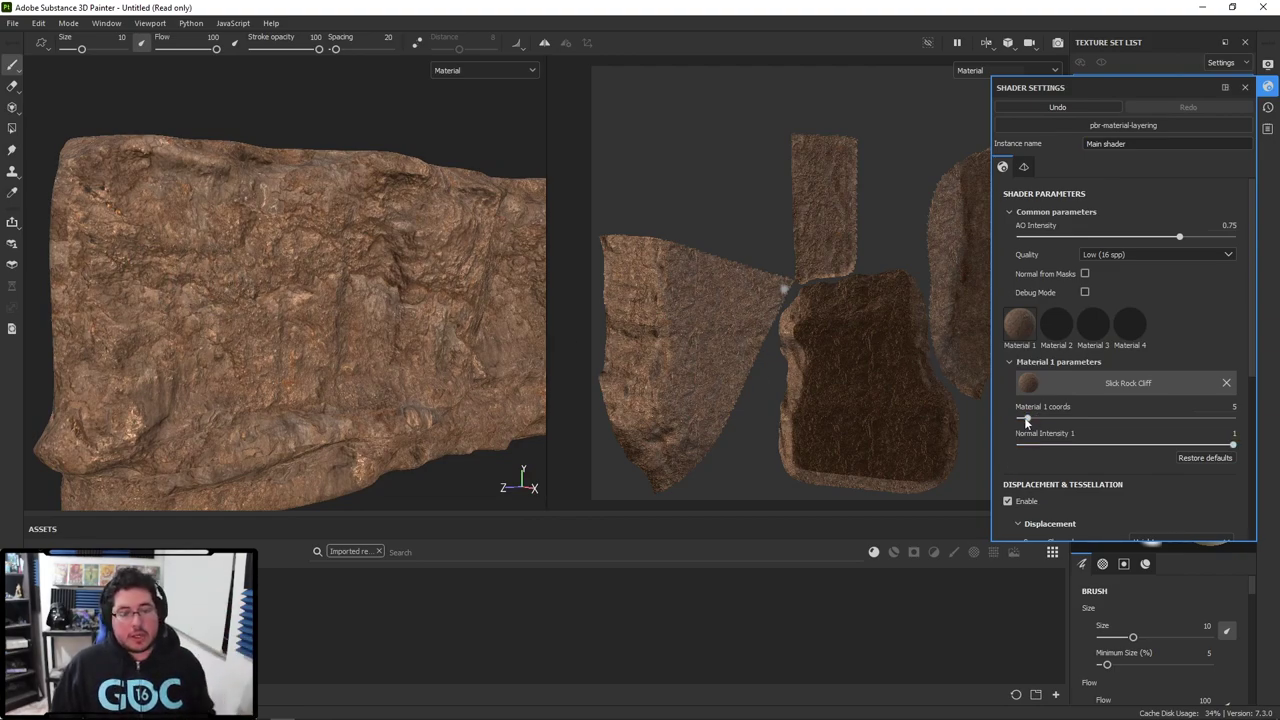
drag(1035, 424, 1036, 424)
click(1236, 407)
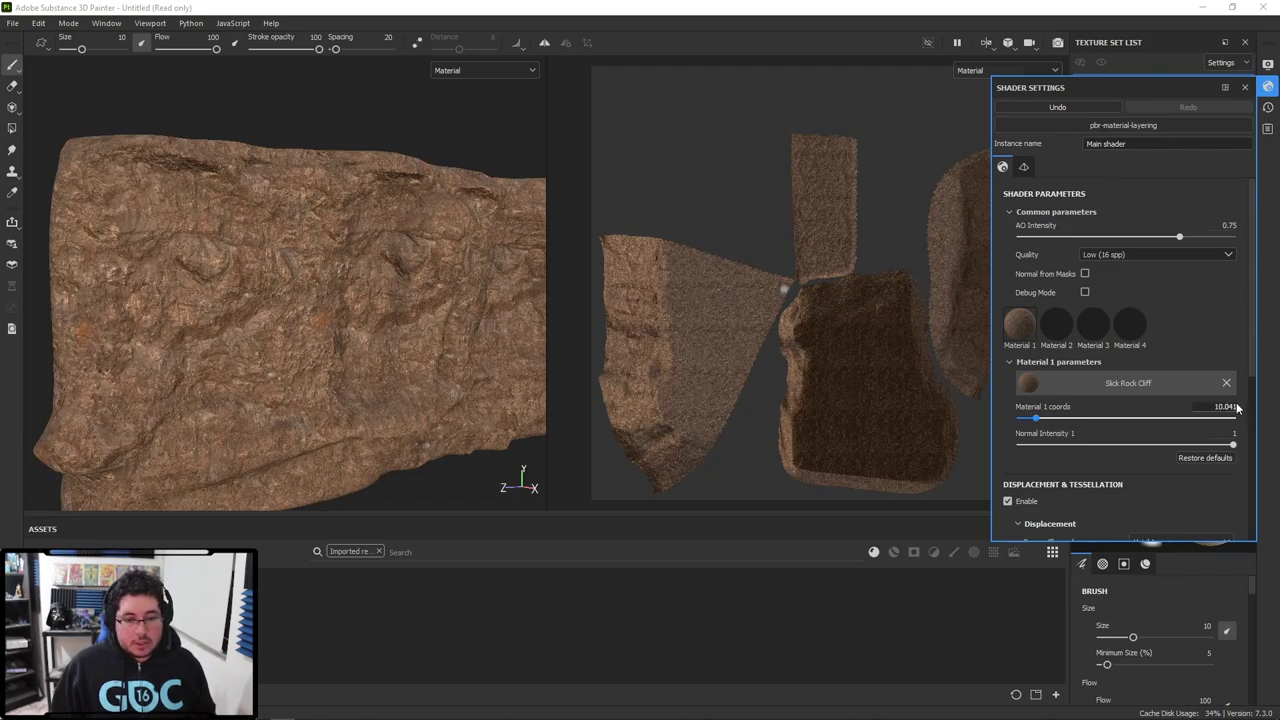
text(4)
key(Return)
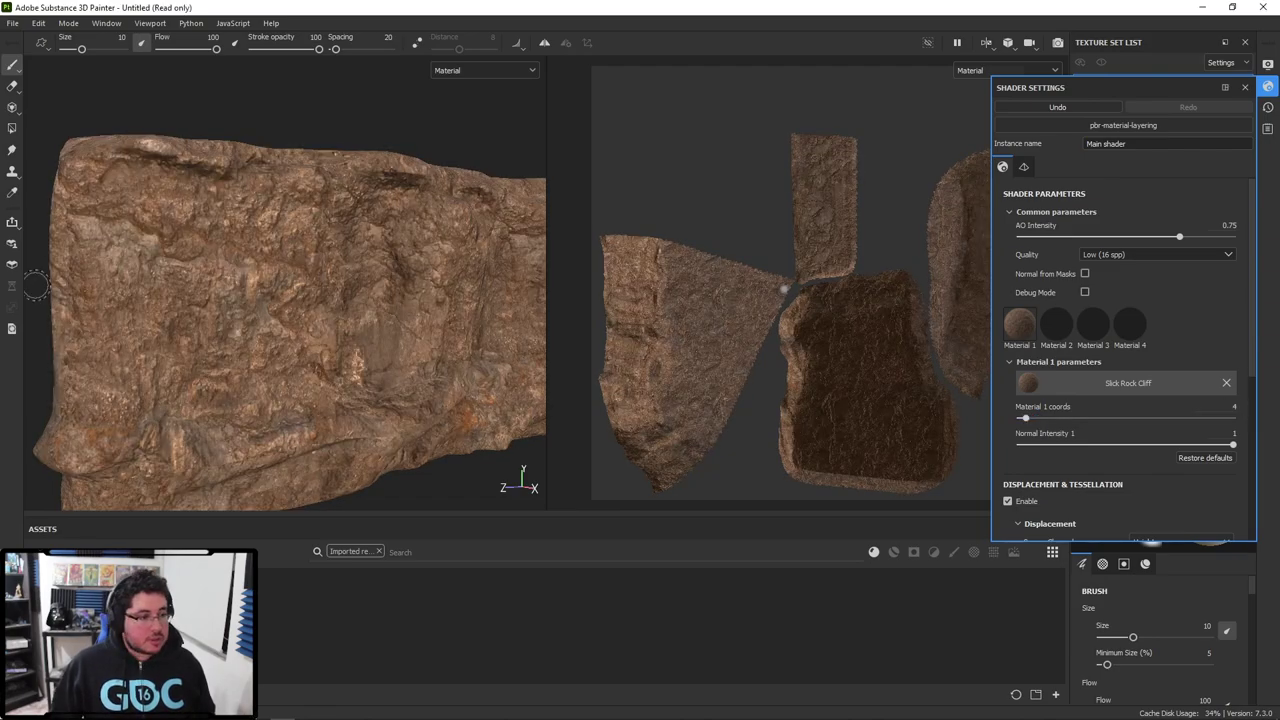
Step: Inspect the rock texture up close on the cliff and set Material 1 coords to 8
scroll(256, 307, up, 4)
alt+drag(256, 307, 360, 330)
alt+right_drag(360, 330, 920, 472)
click(1234, 407)
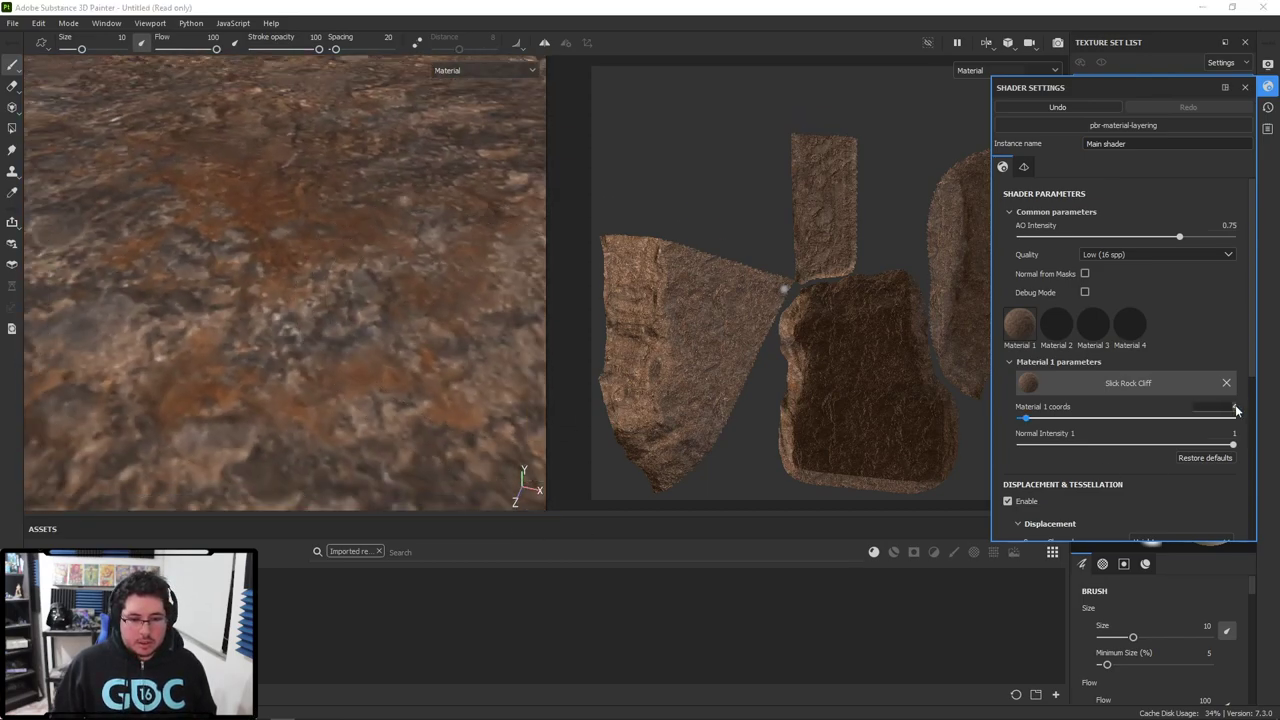
text(8)
key(Return)
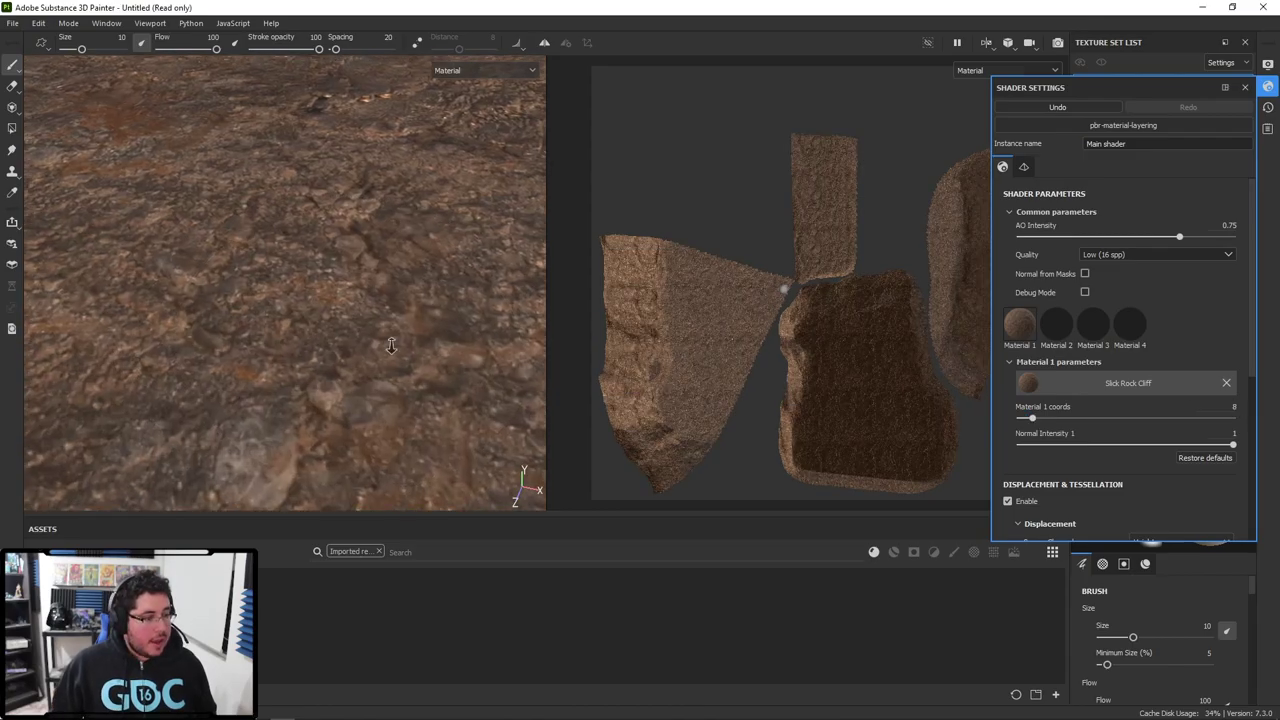
Step: Examine how the Slick Rock Cliff texture tiles across the cliff's flat top and its rugged side face
alt+right_drag(305, 378, 200, 300)
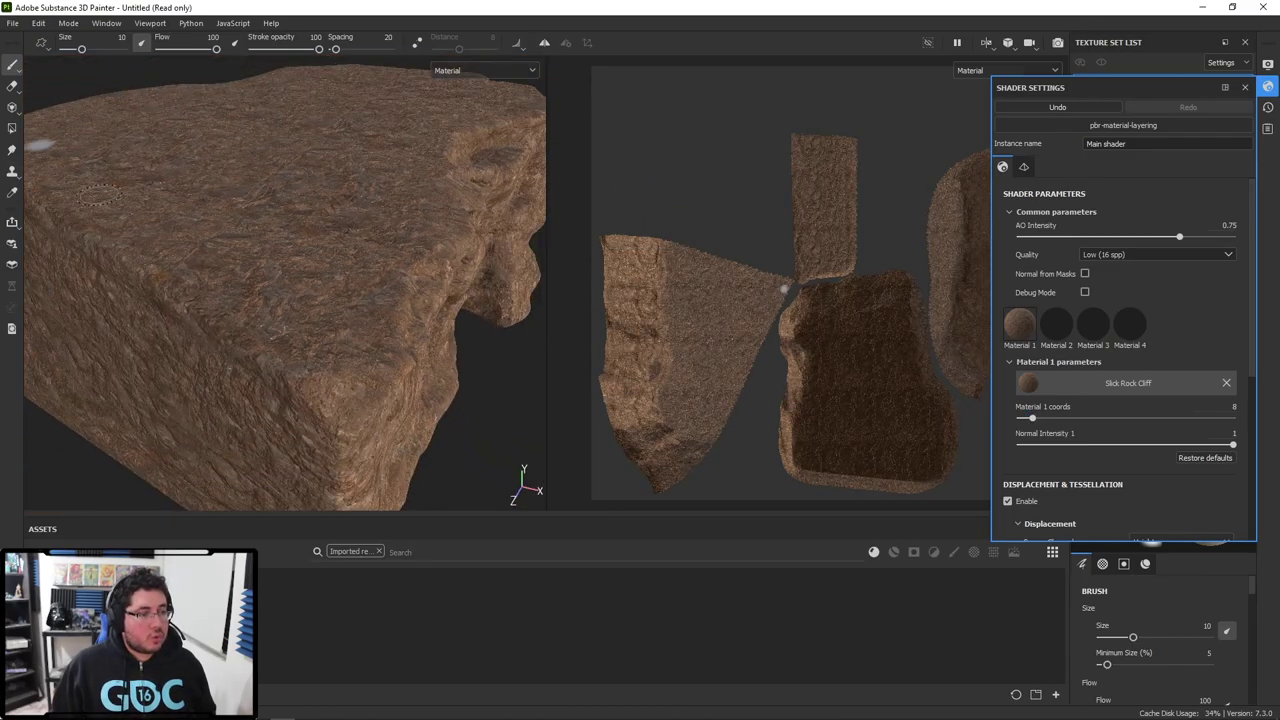
alt+drag(200, 300, 246, 234)
alt+right_drag(246, 234, 285, 215)
alt+middle_drag(285, 215, 307, 249)
mouse_move(307, 249)
alt+mouse_down()
mouse_move(330, 280)
mouse_move(300, 270)
alt+mouse_up()
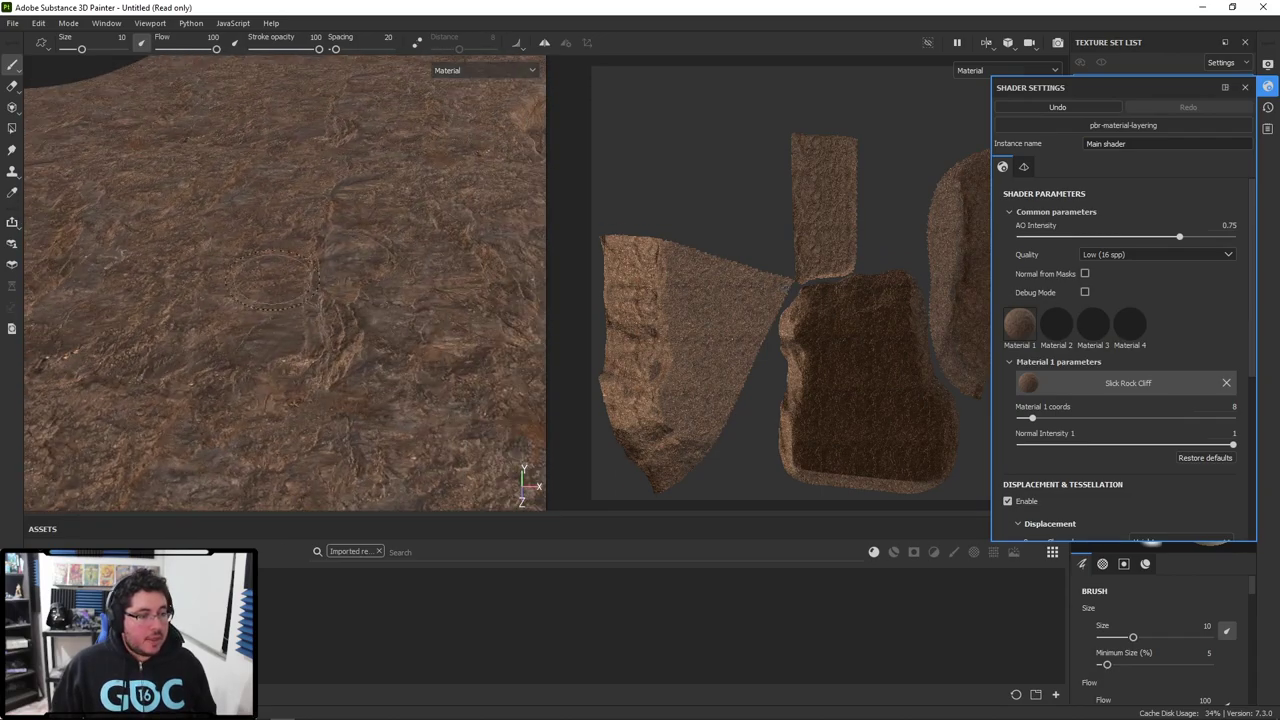
alt+right_drag(300, 270, 230, 225)
mouse_move(407, 310)
alt+mouse_down()
mouse_move(480, 300)
mouse_move(400, 318)
alt+mouse_up()
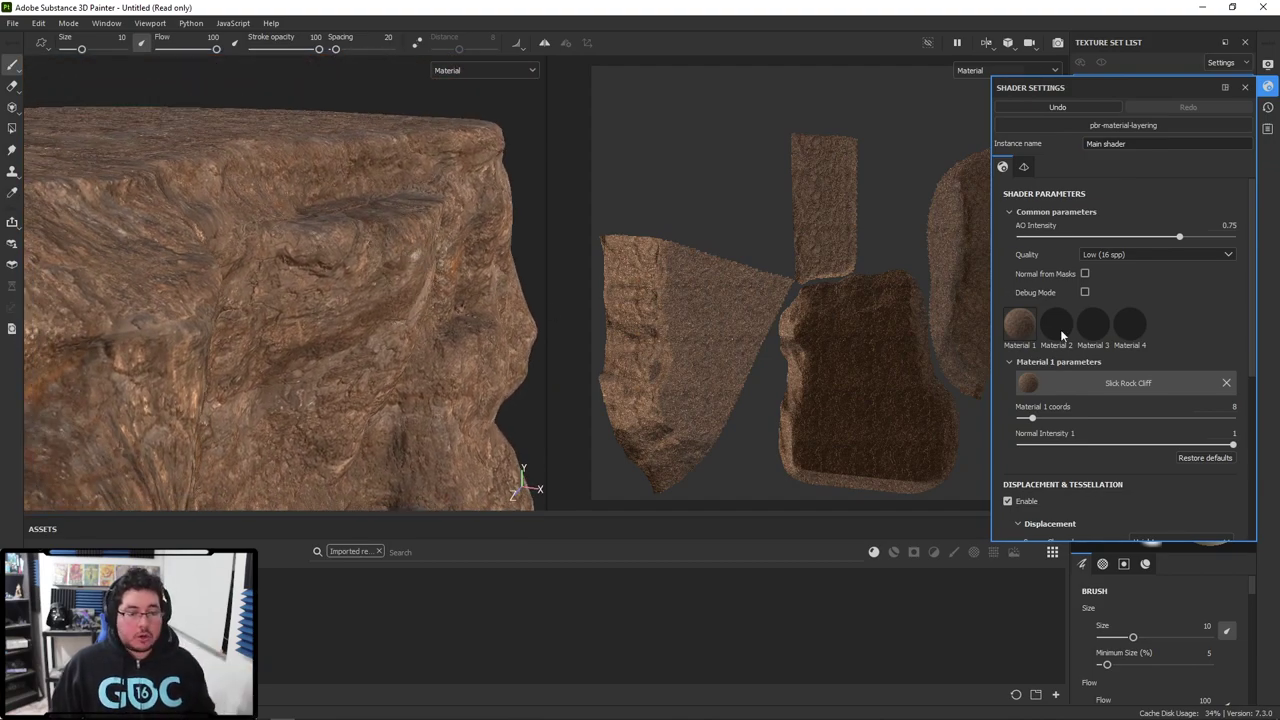
Step: Assign the Rumbly Dirt Soil material to the shader's Material 2 slot
click(1060, 330)
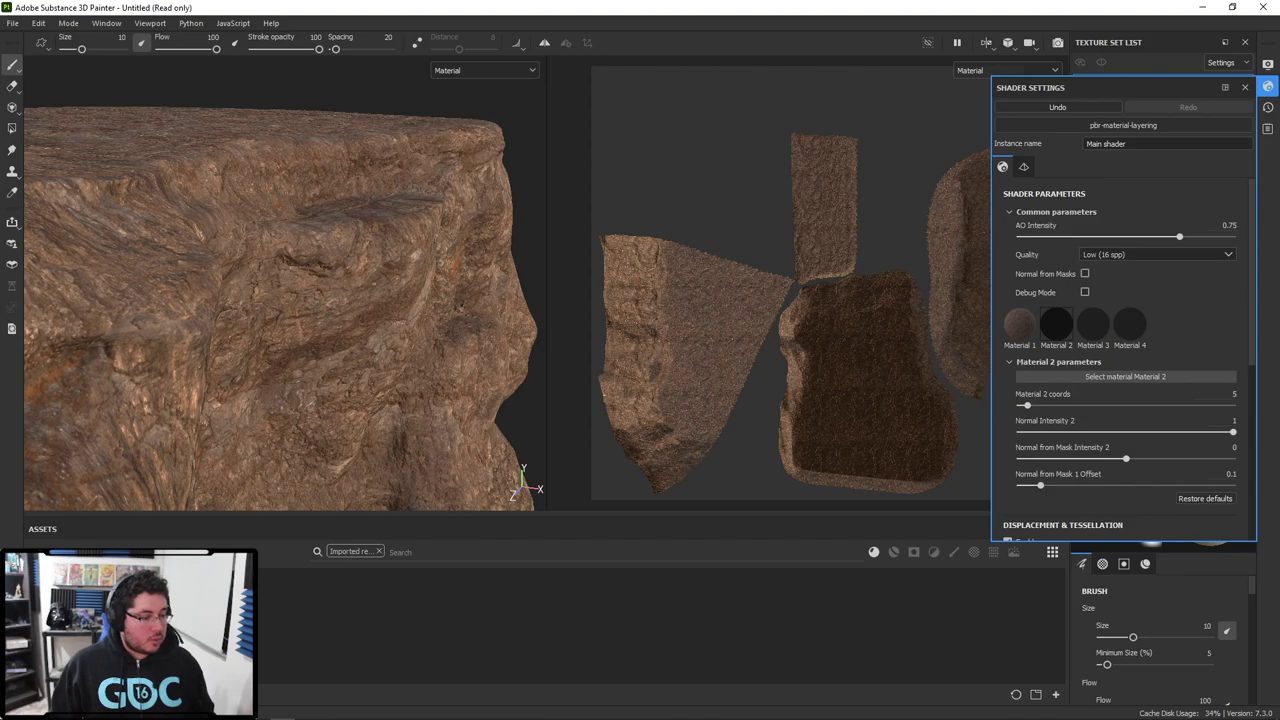
click(1117, 379)
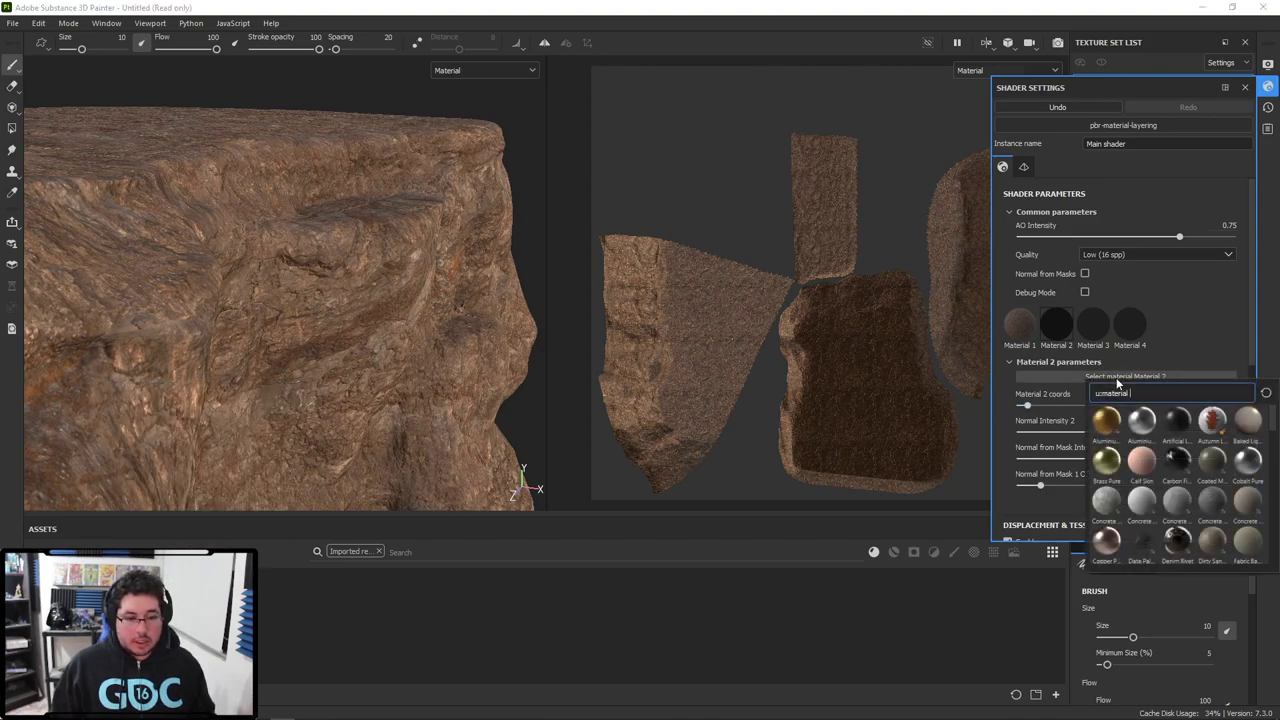
text(rumb)
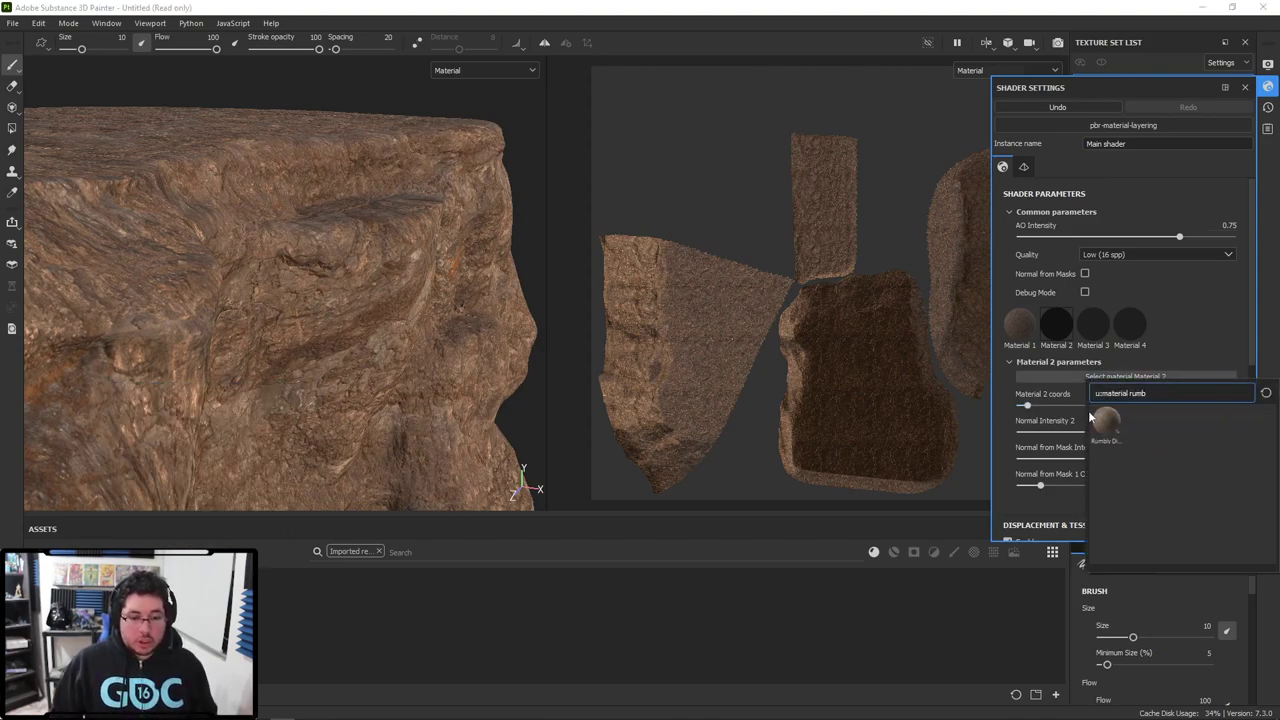
click(1100, 425)
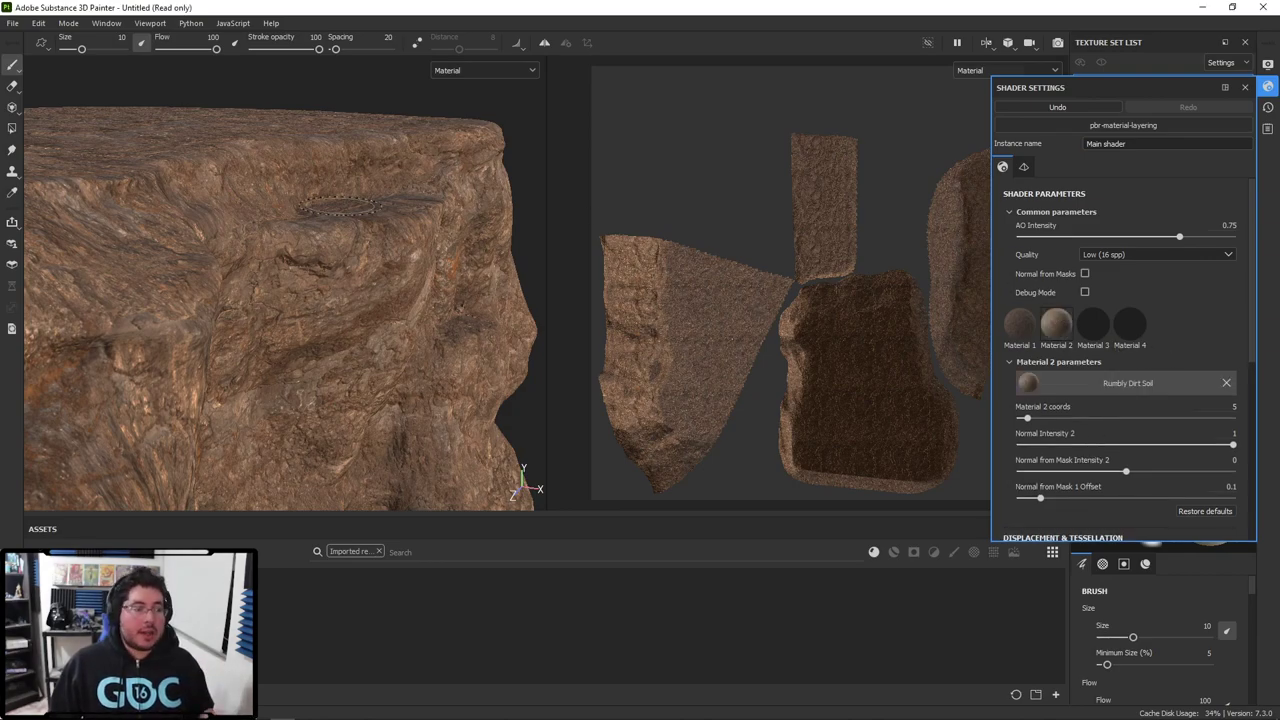
click(1245, 91)
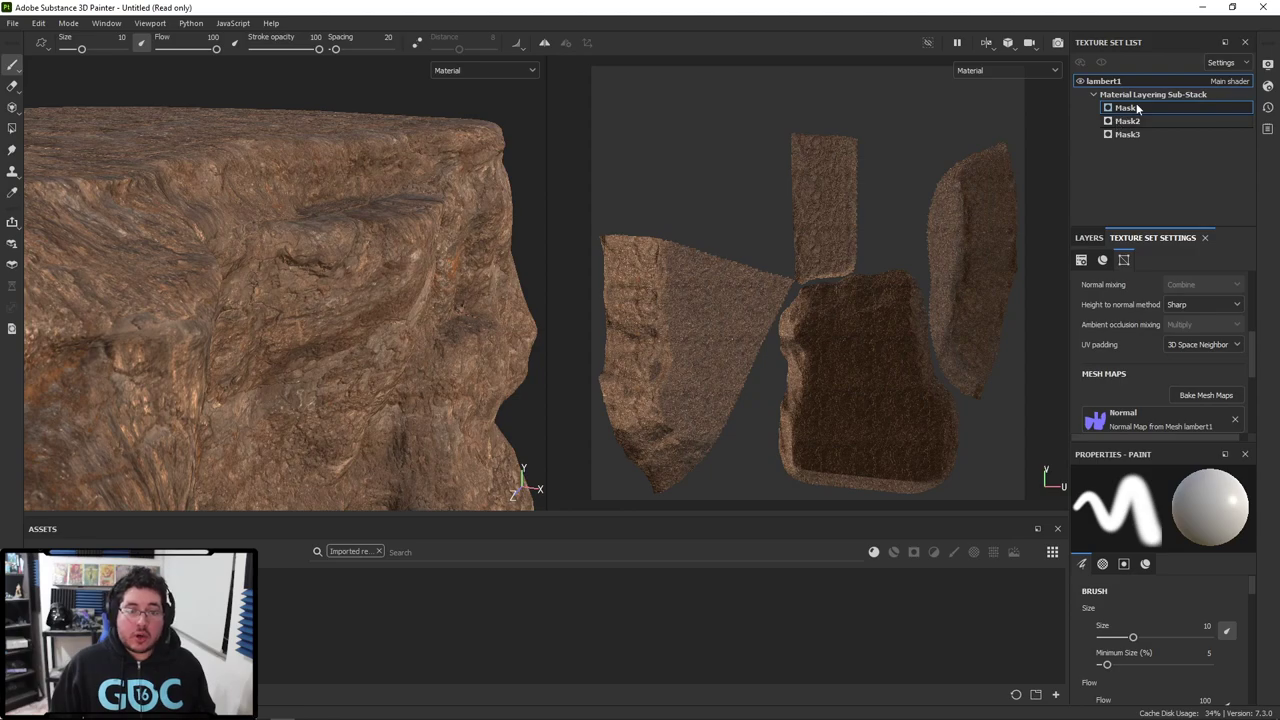
Step: Paint the dirt over the whole top surface of the cliff on the first mask, with a brush size of about 43
mouse_move(514, 220)
alt+mouse_down()
mouse_move(400, 250)
mouse_move(274, 242)
mouse_move(295, 245)
mouse_move(243, 267)
mouse_move(286, 329)
mouse_move(280, 350)
alt+mouse_up()
mouse_move(420, 140)
mouse_down()
mouse_move(200, 275)
mouse_move(191, 390)
mouse_up()
alt+right_drag(191, 390, 262, 302)
drag(262, 302, 140, 366)
mouse_move(140, 366)
alt+right_down()
mouse_move(318, 246)
mouse_move(390, 246)
alt+right_up()
mouse_move(300, 190)
mouse_down()
mouse_move(370, 200)
mouse_move(390, 185)
mouse_up()
mouse_move(152, 305)
mouse_down()
mouse_move(169, 331)
mouse_move(290, 300)
mouse_move(243, 267)
mouse_up()
alt+right_drag(243, 267, 140, 262)
mouse_move(140, 262)
mouse_down()
mouse_move(156, 283)
mouse_move(190, 210)
mouse_move(320, 220)
mouse_move(370, 285)
mouse_move(250, 372)
mouse_move(350, 385)
mouse_move(490, 340)
mouse_move(440, 390)
mouse_move(403, 238)
mouse_up()
alt+drag(268, 382, 331, 334)
alt+right_drag(331, 334, 1040, 480)
alt+middle_drag(280, 270, 328, 318)
mouse_move(328, 318)
alt+right_down()
mouse_move(743, 463)
mouse_move(1025, 289)
alt+right_up()
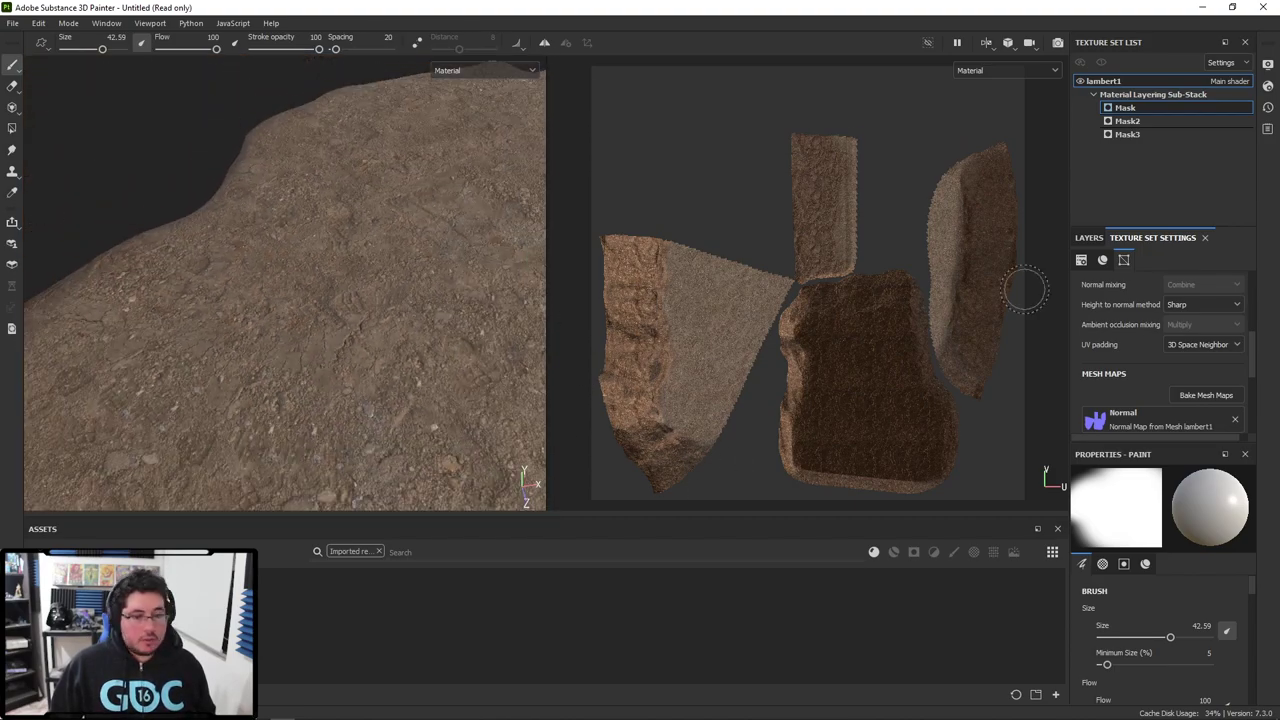
Step: Set Material 2 coords to 10 in the shader settings and check the dirt's scale on the cliff top
click(1266, 87)
click(1235, 410)
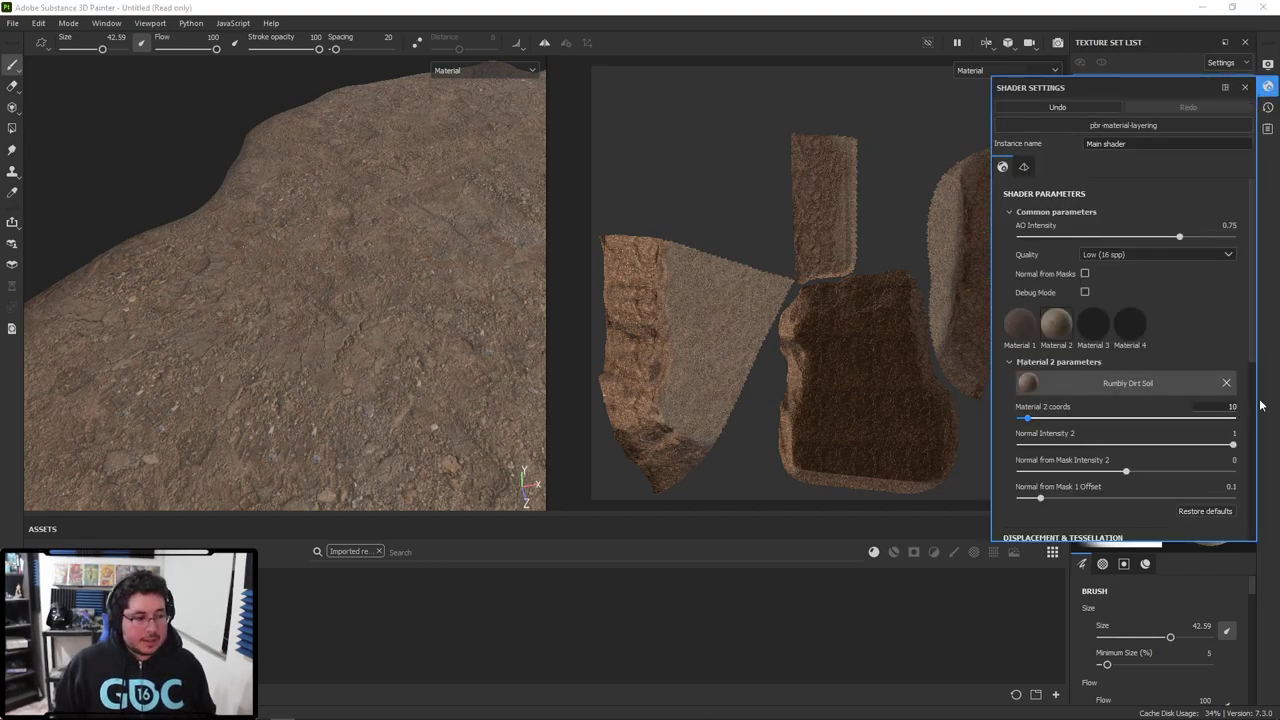
key(Return)
alt+right_drag(362, 371, 330, 340)
mouse_move(330, 340)
alt+mouse_down()
mouse_move(267, 303)
mouse_move(177, 203)
mouse_move(130, 230)
mouse_move(100, 205)
mouse_move(322, 238)
alt+mouse_up()
click(1245, 87)
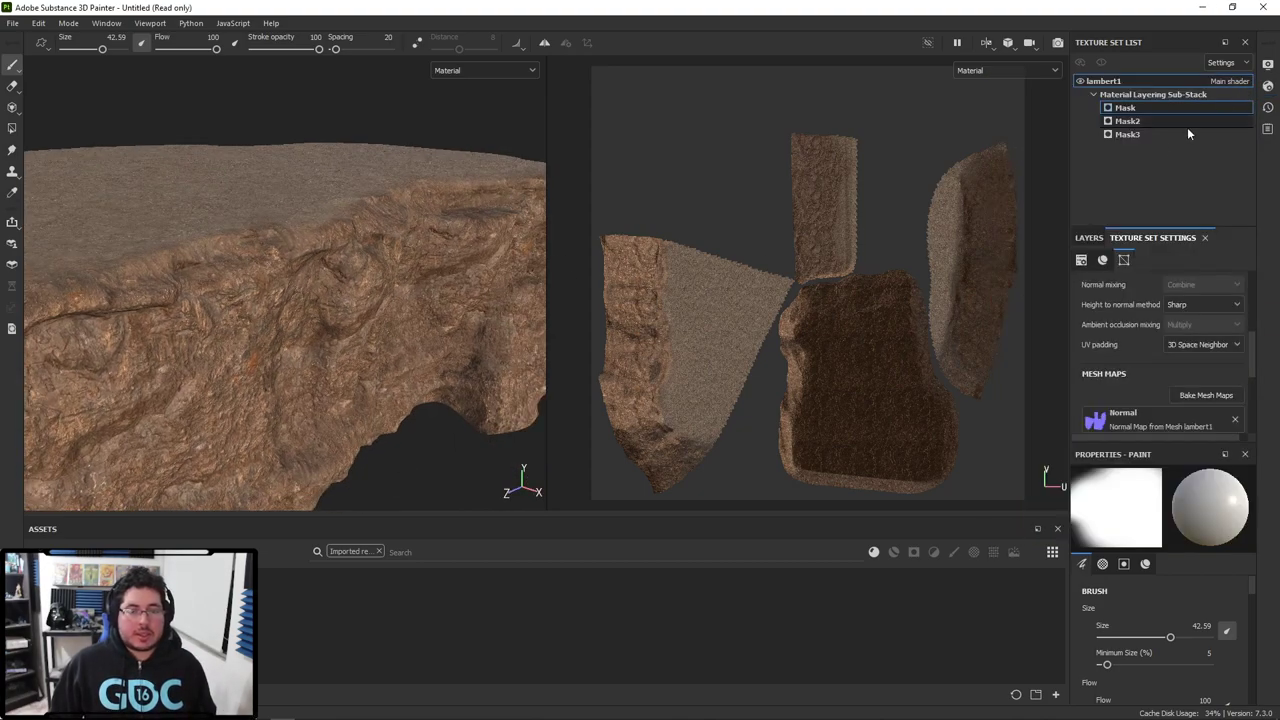
Step: Add a fill layer above the painted layer in the first mask and set its blending mask value to 1
click(1088, 238)
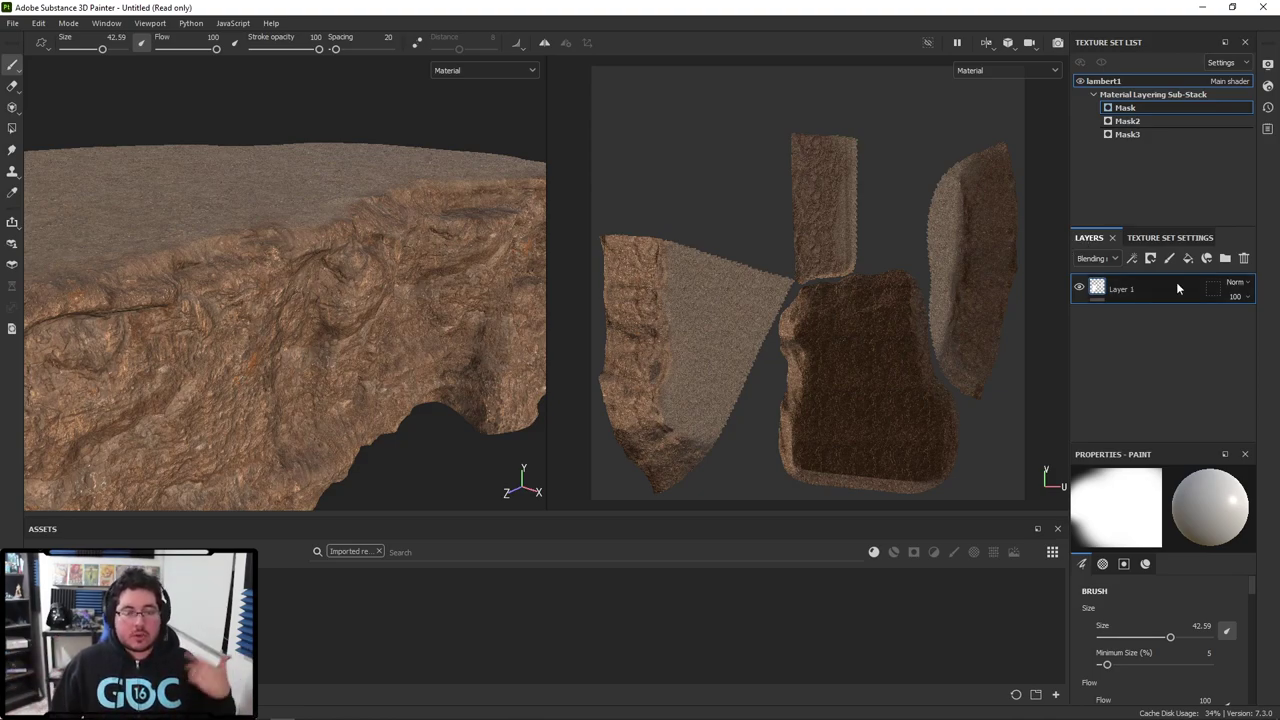
click(1188, 258)
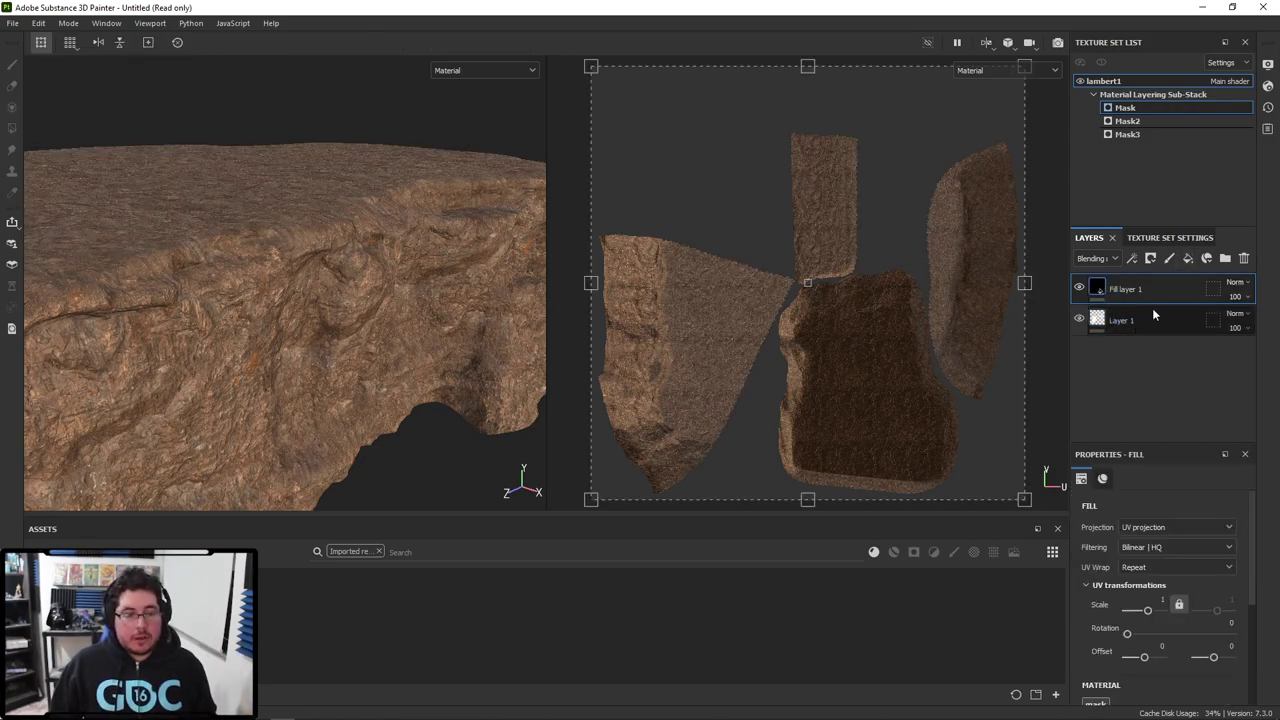
scroll(1156, 640, down, 5)
drag(1086, 623, 1239, 624)
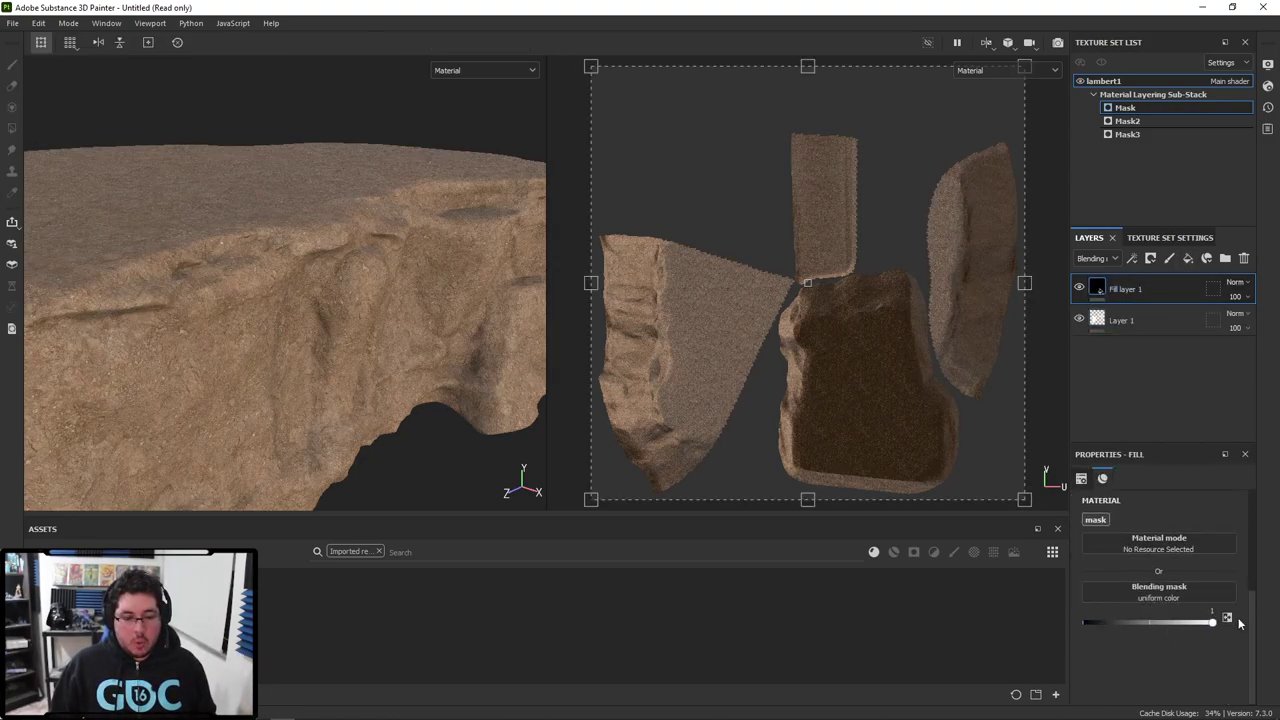
alt+drag(418, 283, 587, 312)
Step: Give the fill layer a black mask and add a Light generator to that mask
right_click(1128, 287)
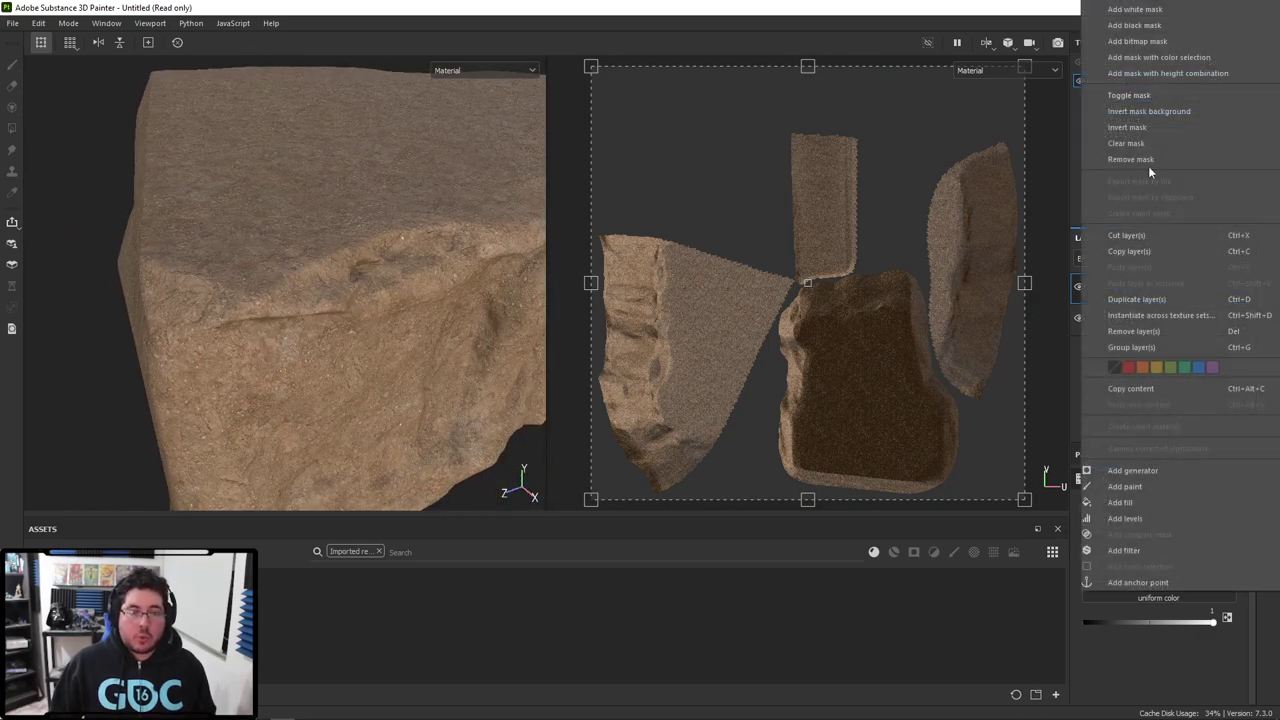
click(1135, 26)
right_click(1120, 285)
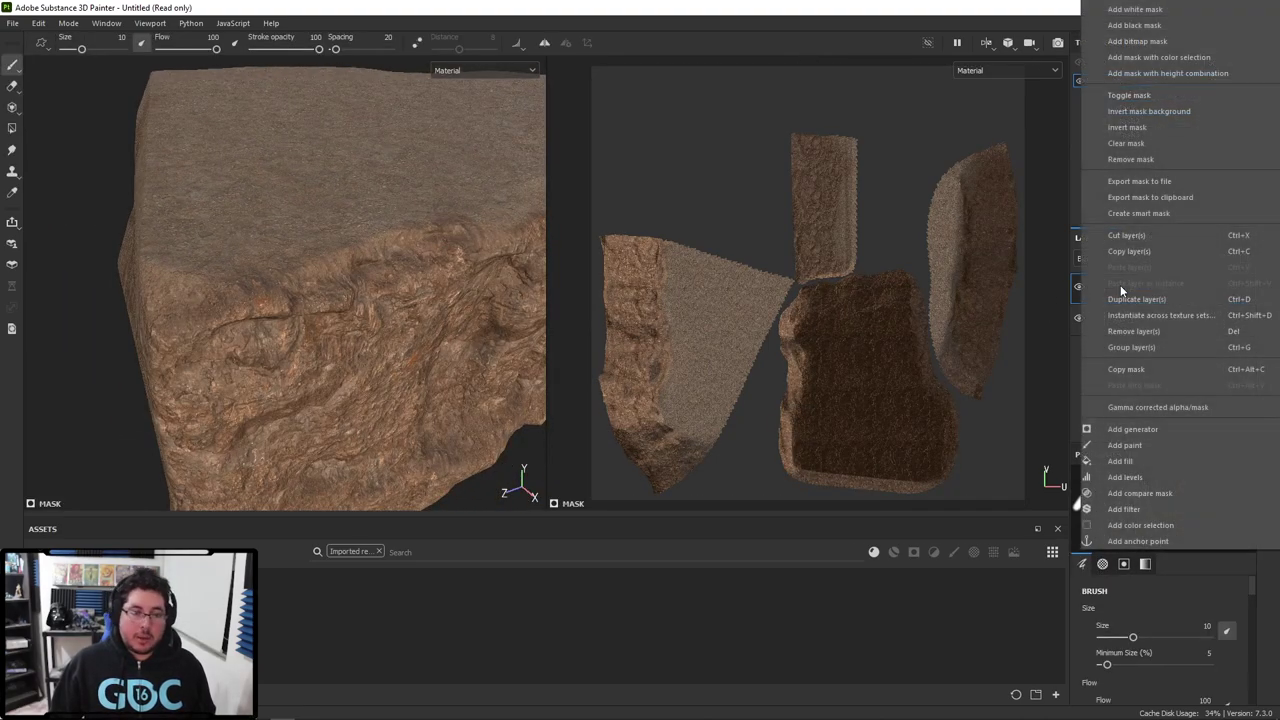
click(1132, 428)
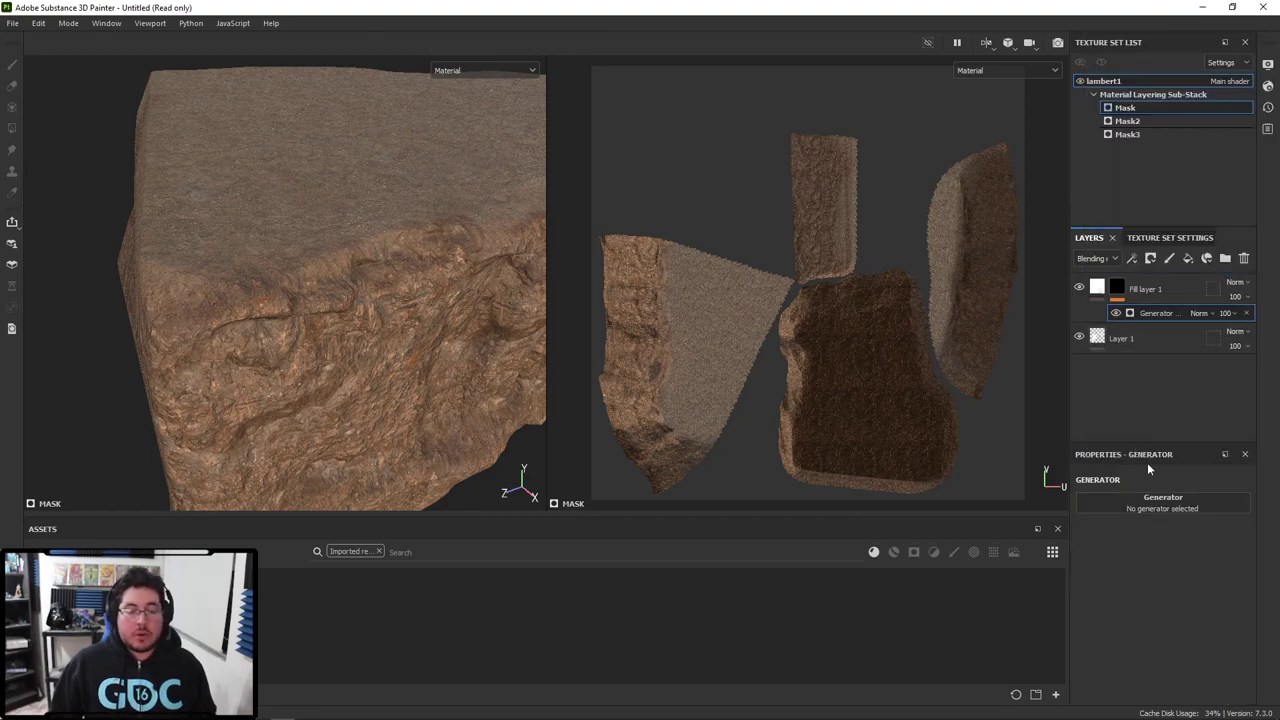
click(1152, 497)
click(1242, 584)
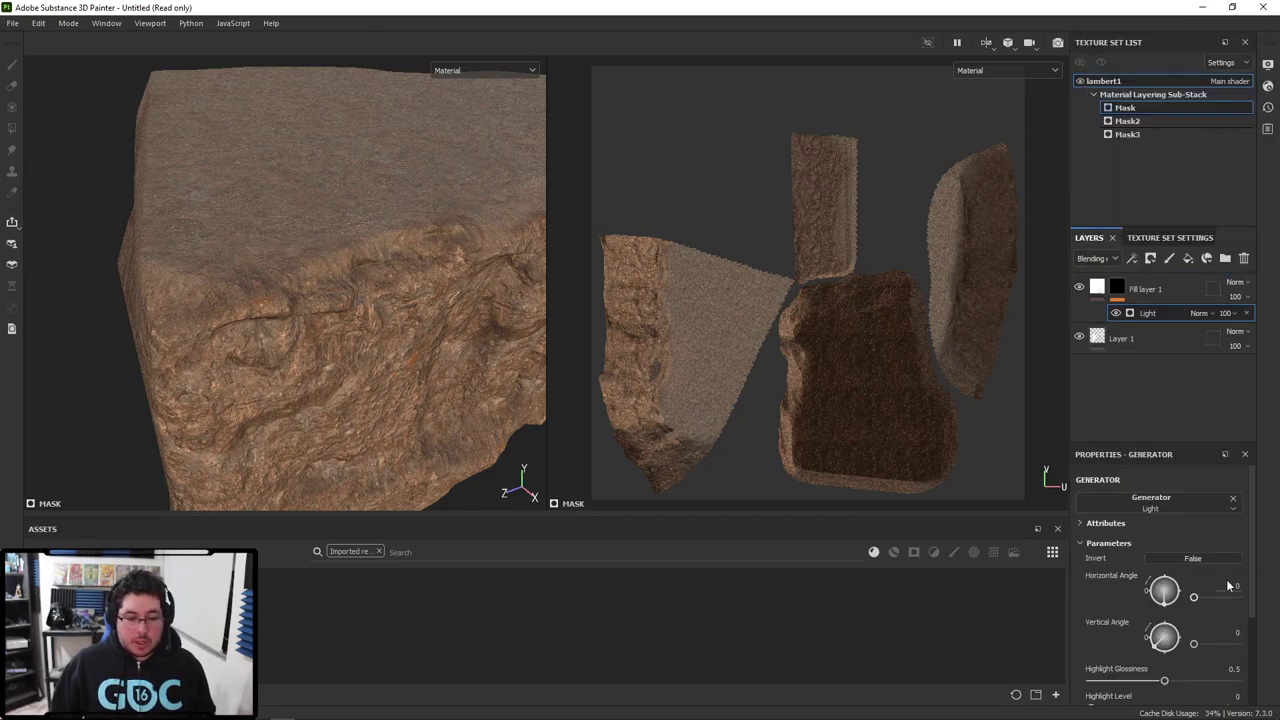
Step: Set the Light generator's vertical angle to 268 so dirt gathers on the upward-facing ledges of the cliff
alt+drag(452, 315, 340, 292)
scroll(340, 292, down, 2)
drag(1159, 648, 1167, 656)
alt+drag(460, 340, 337, 263)
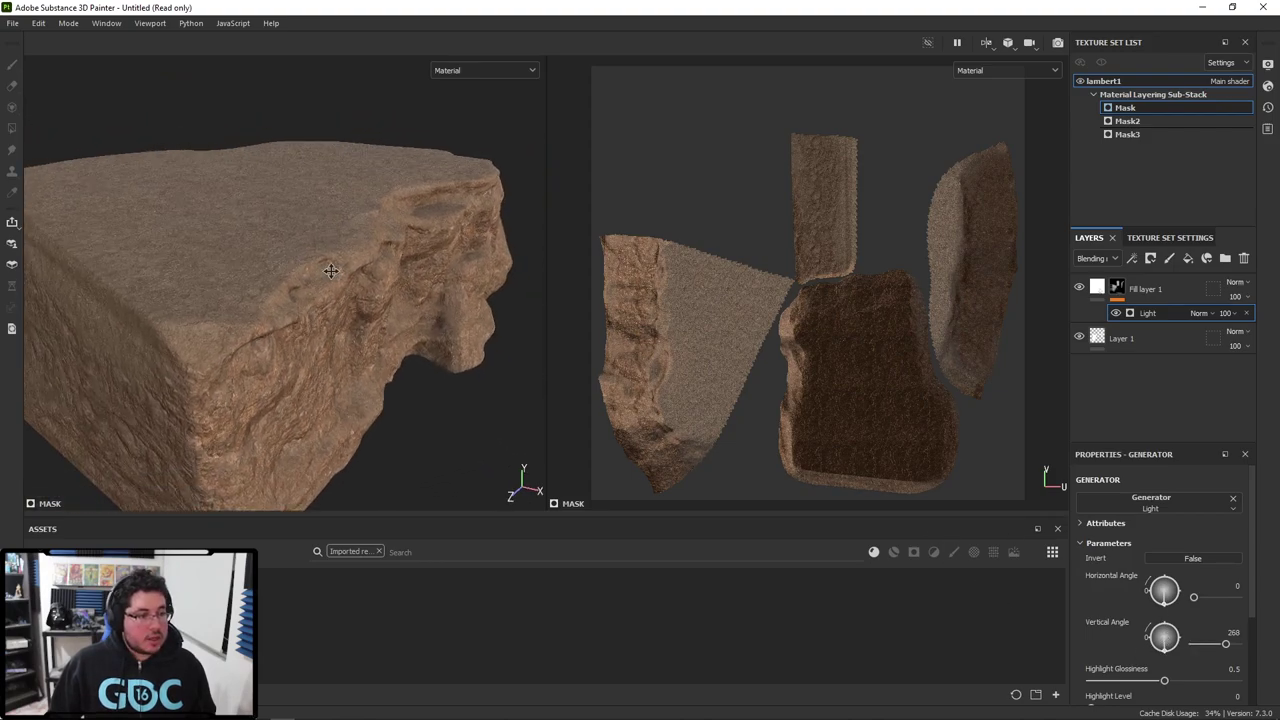
alt+right_drag(337, 263, 586, 414)
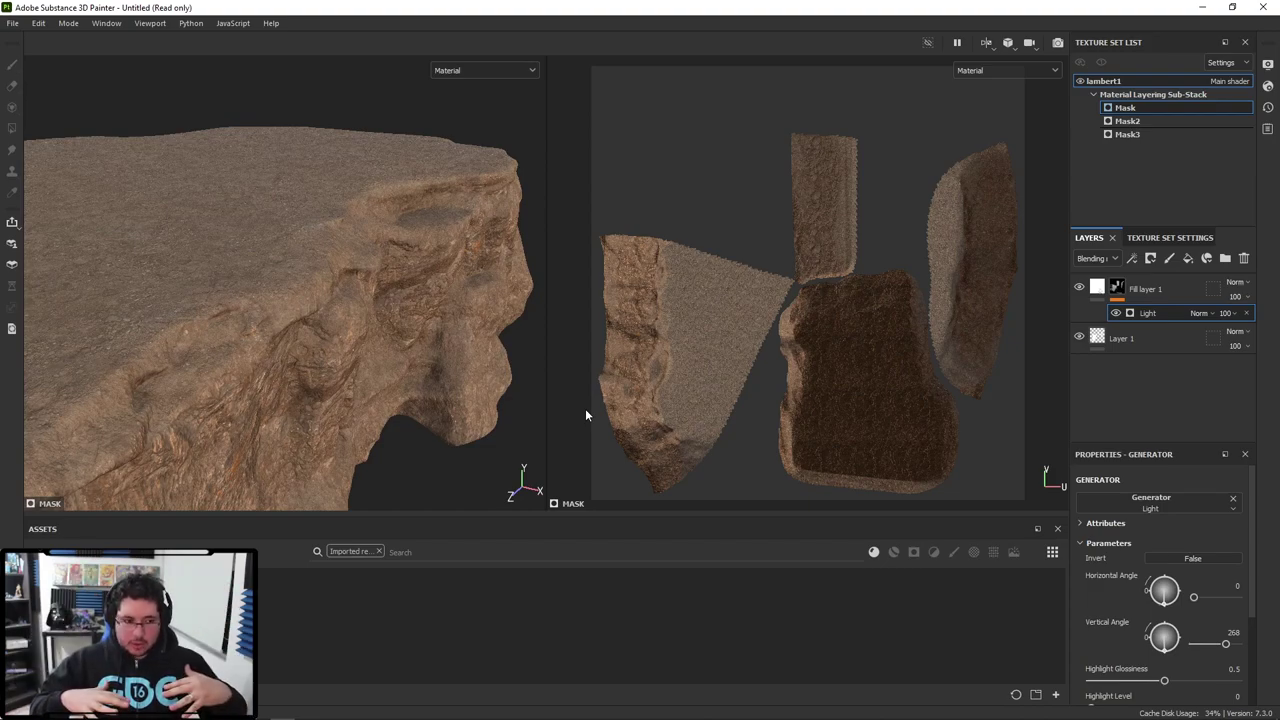
alt+drag(460, 277, 245, 148)
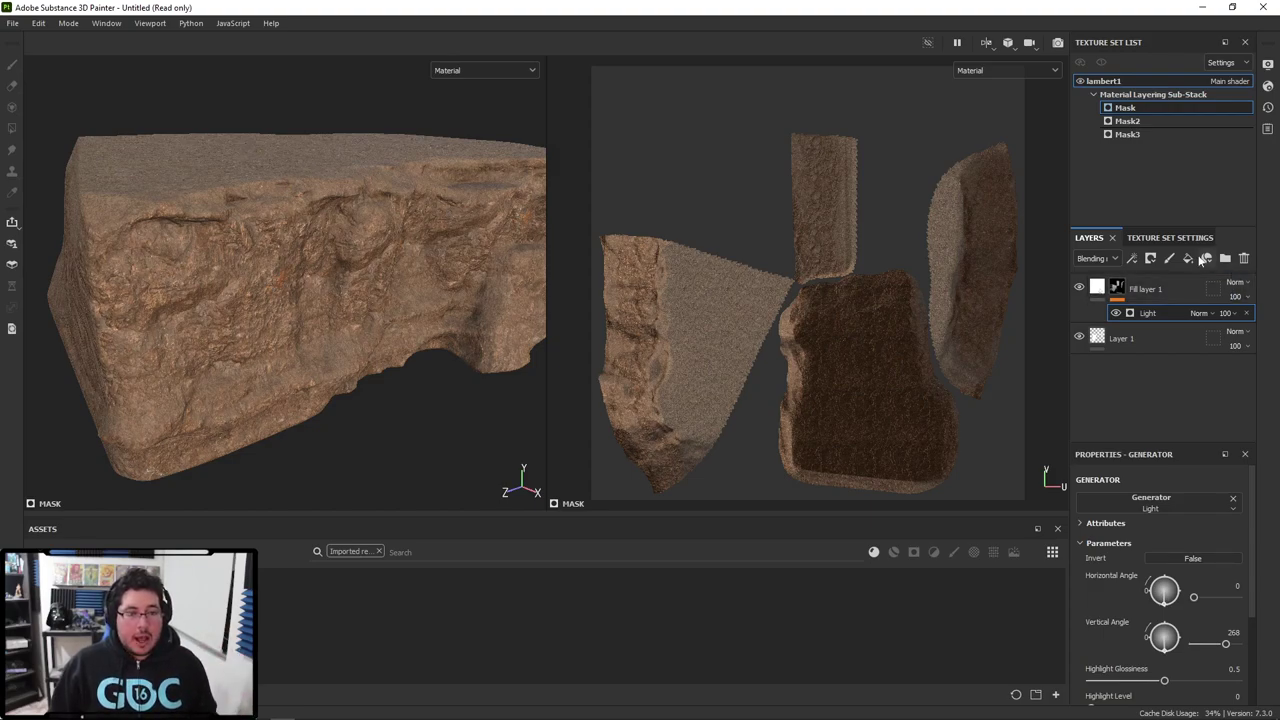
Step: Review the shader's Material 2, normal-from-mask, and displacement and tessellation parameters
click(1267, 87)
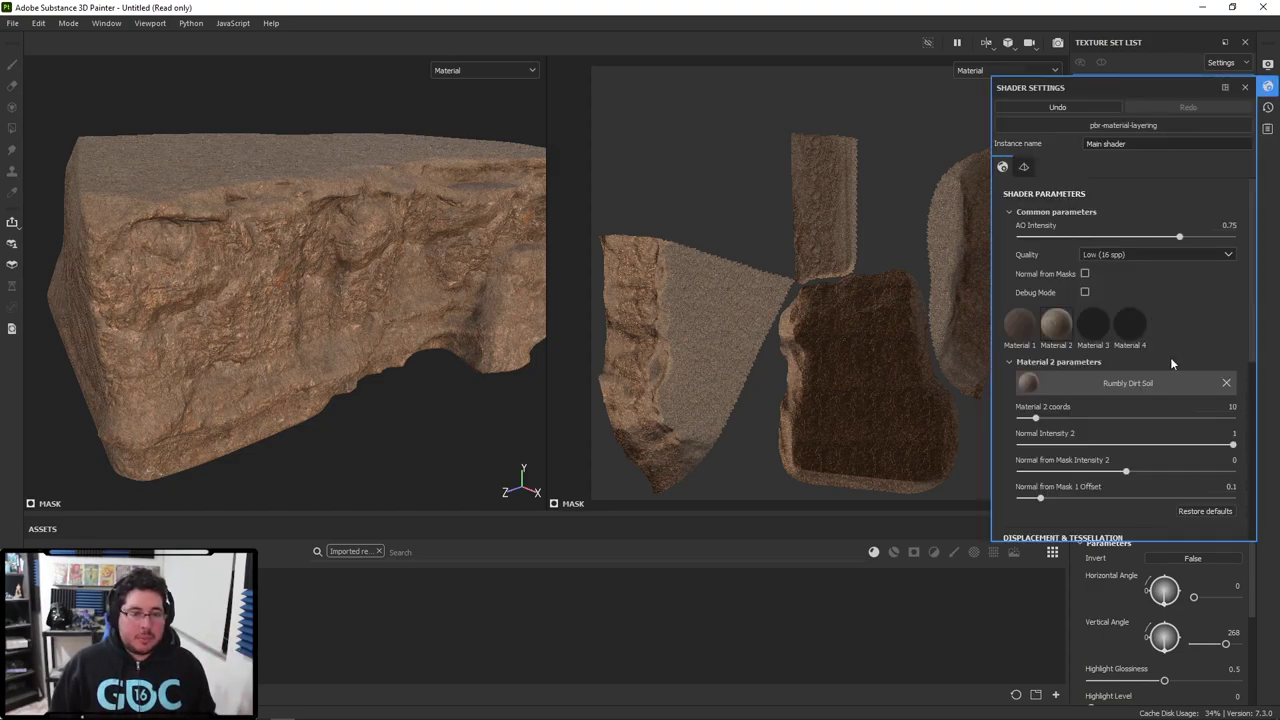
scroll(1161, 459, down, 3)
scroll(1166, 423, down, 3)
scroll(1146, 402, up, 3)
scroll(1154, 285, up, 3)
scroll(1155, 292, down, 3)
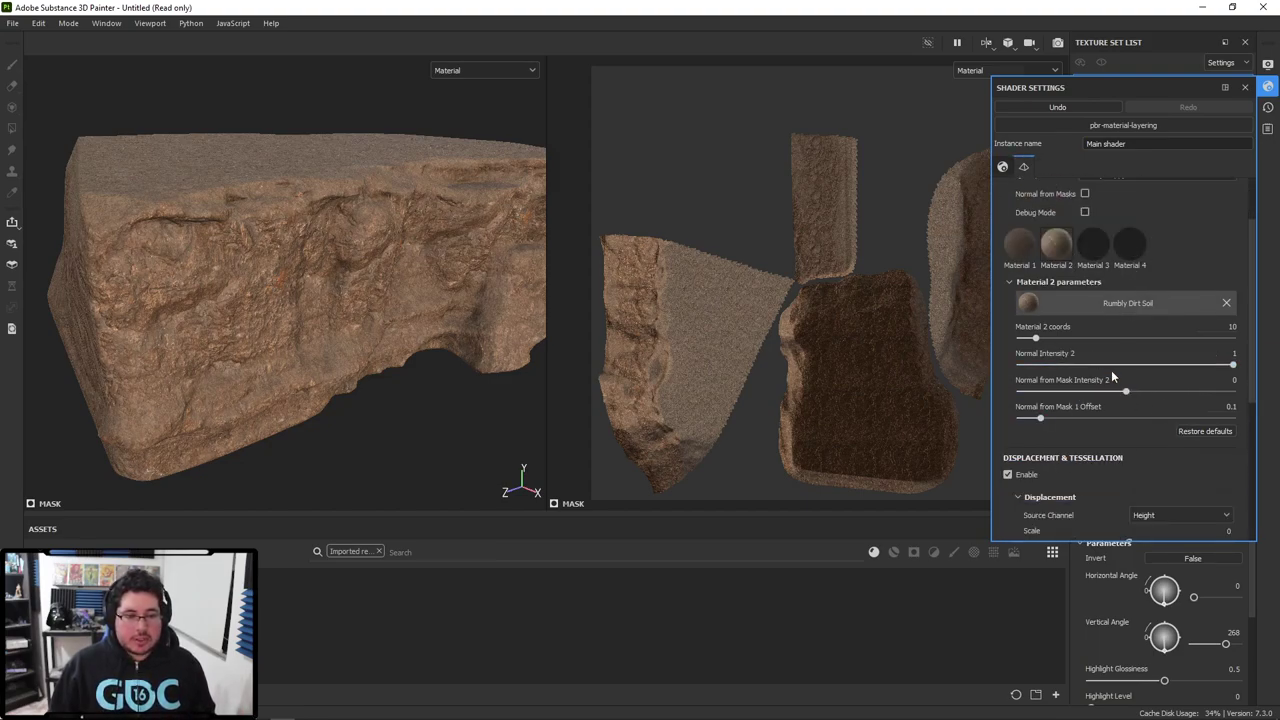
scroll(1090, 290, up, 3)
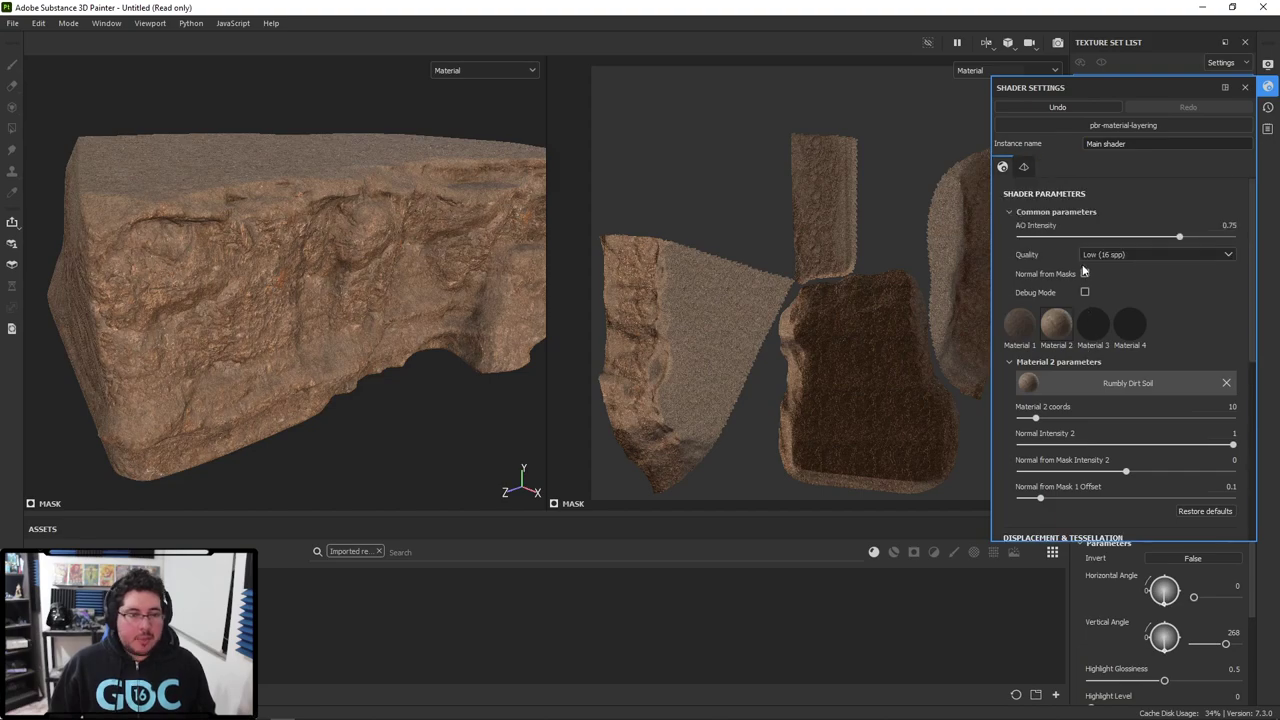
alt+drag(510, 367, 448, 364)
scroll(1118, 420, down, 5)
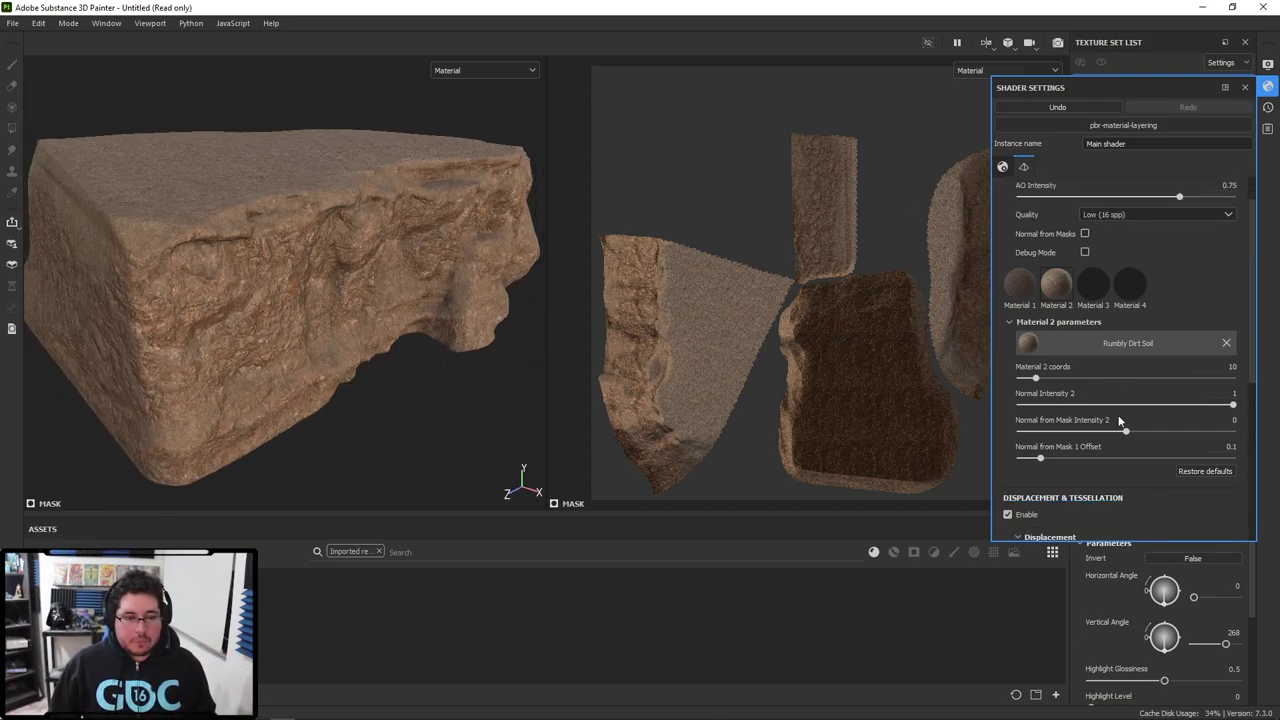
scroll(1118, 420, up, 4)
scroll(1118, 418, up, 2)
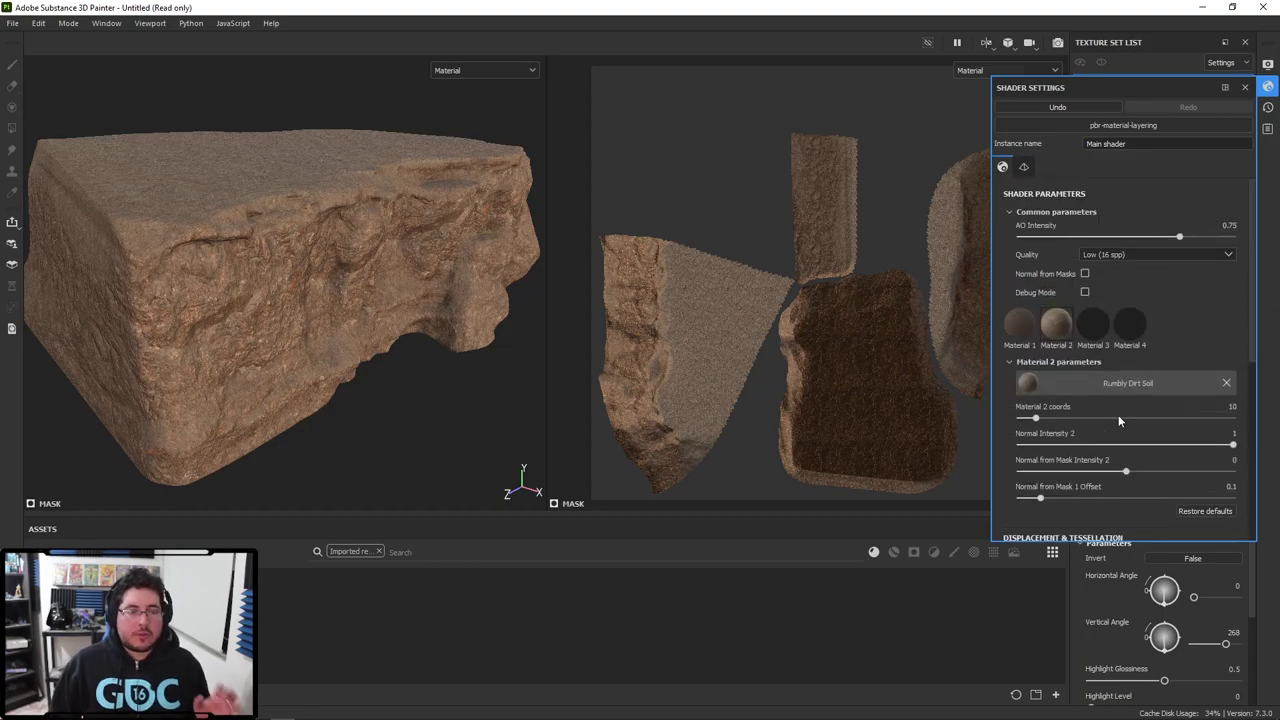
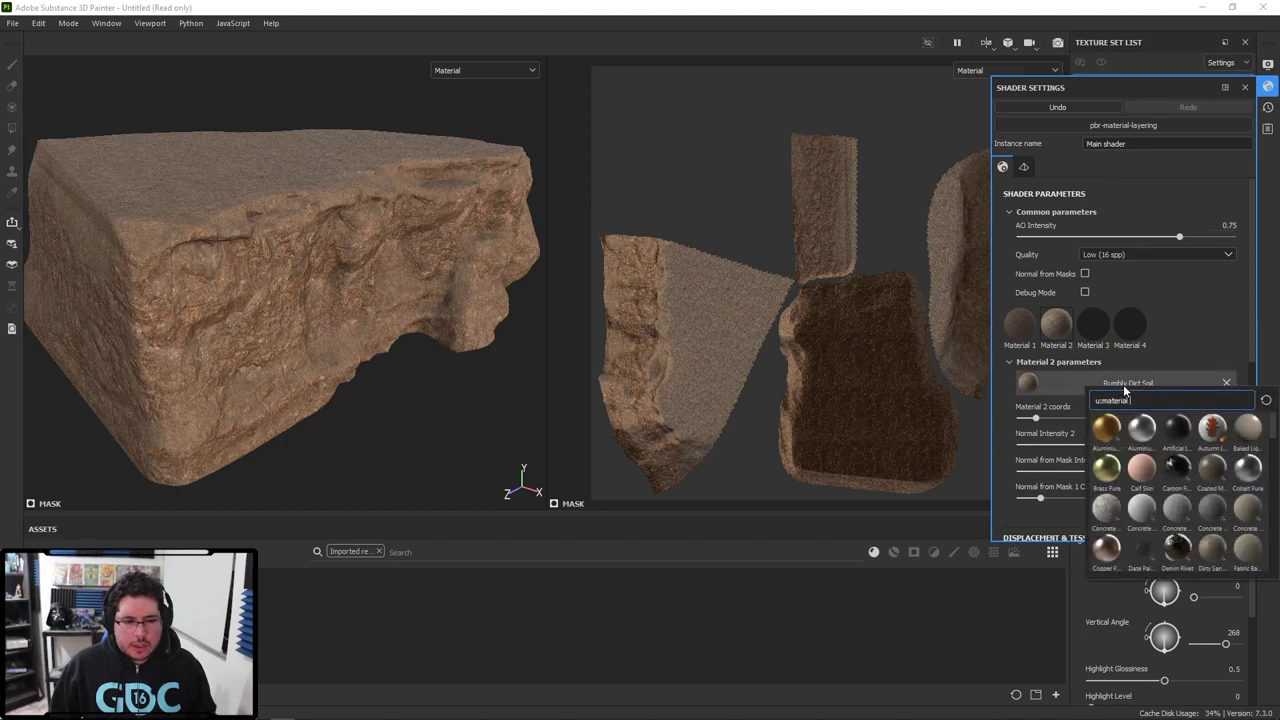
scroll(1047, 348, down, 2)
scroll(1047, 348, down, 6)
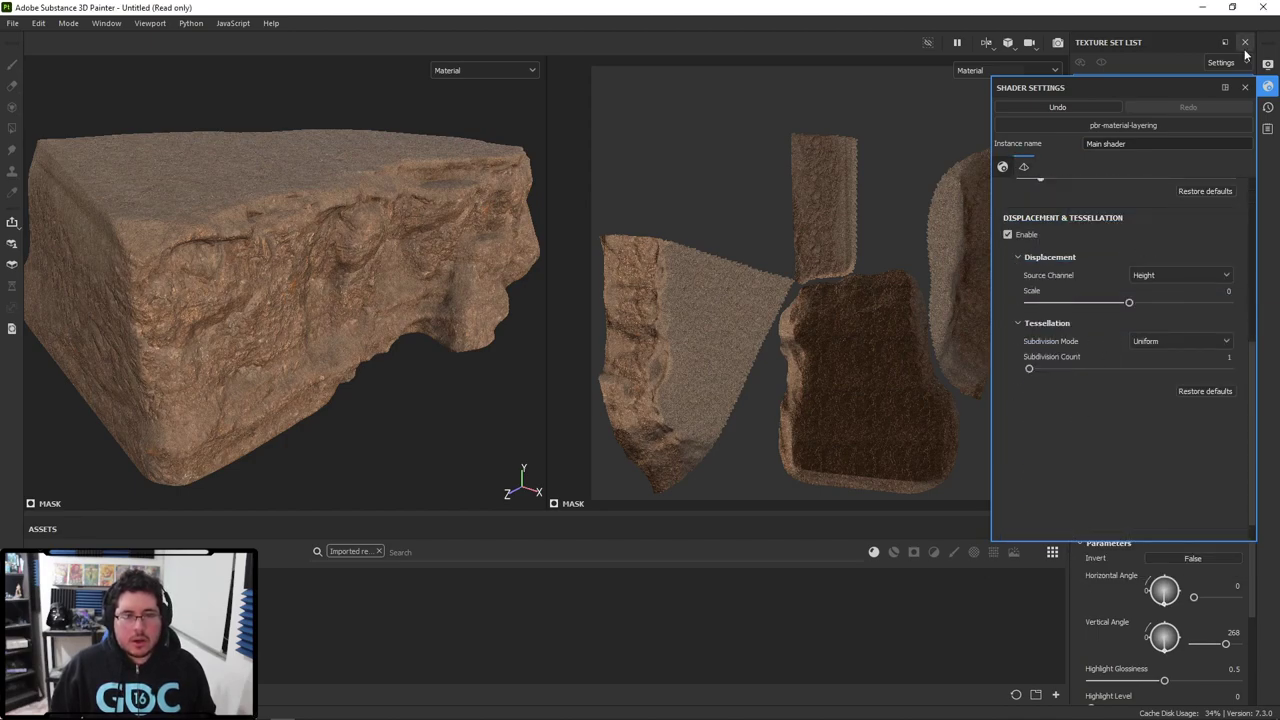
click(1245, 87)
Step: Look through the Material Layering Sub-Stack, checking the first mask's Light generator parameters and the Mask2 stack
click(1133, 95)
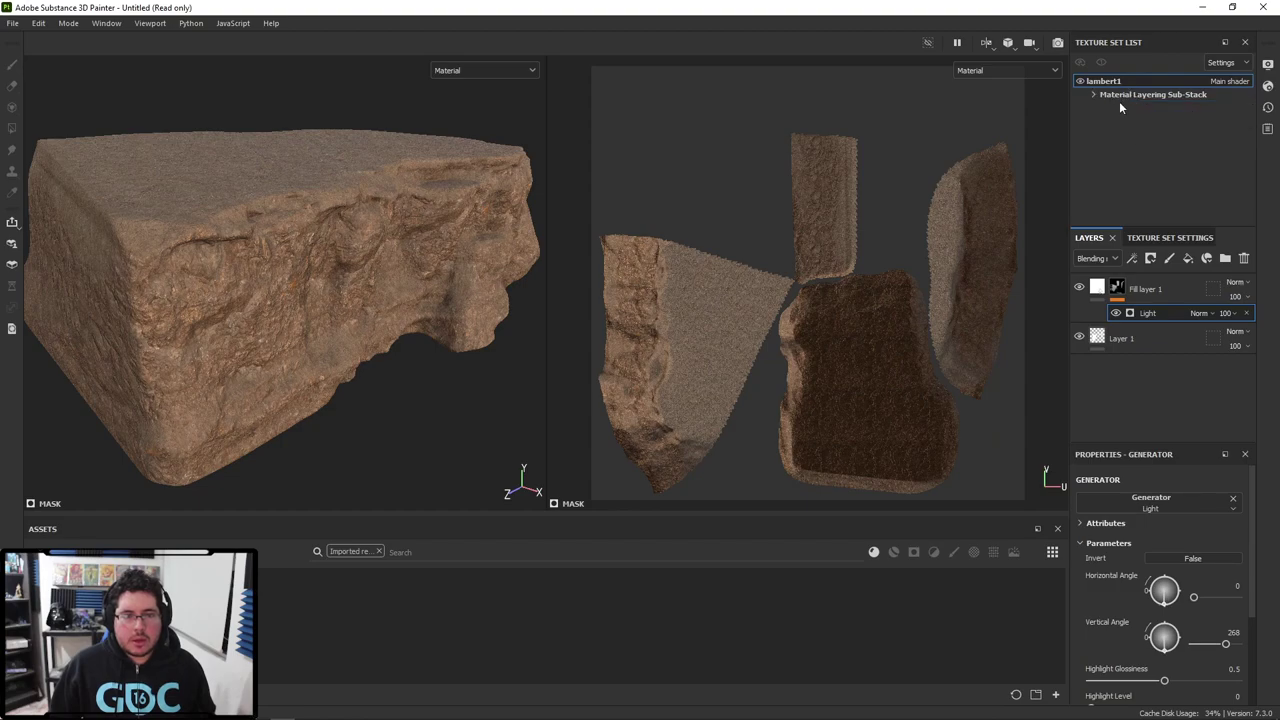
click(1109, 97)
click(1125, 107)
scroll(1172, 588, down, 3)
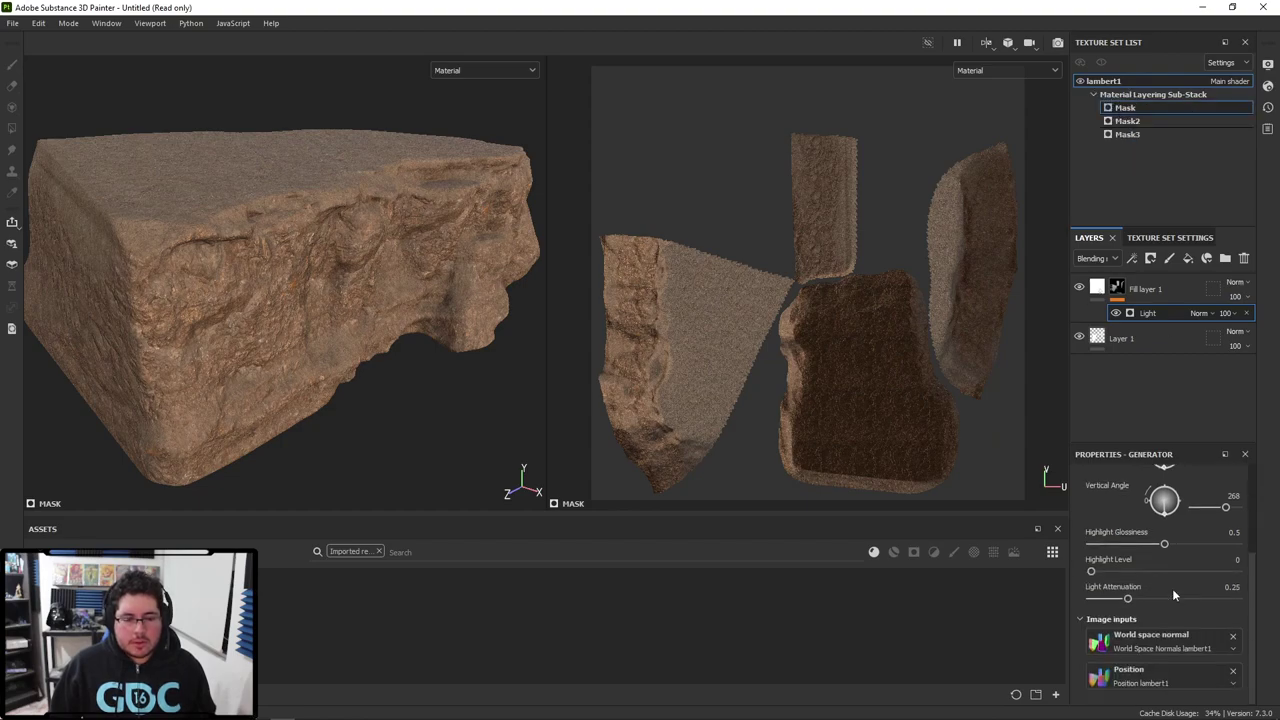
click(1131, 120)
click(1134, 107)
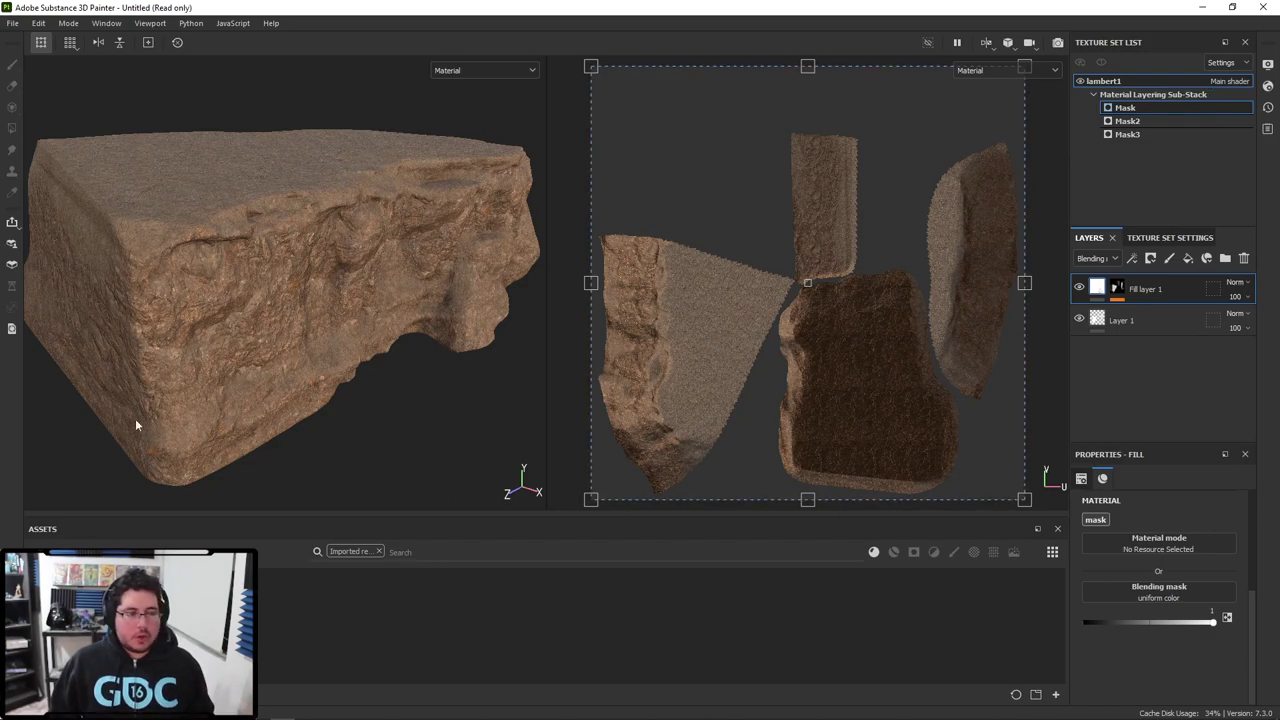
alt+drag(136, 425, 206, 322)
scroll(386, 388, up, 5)
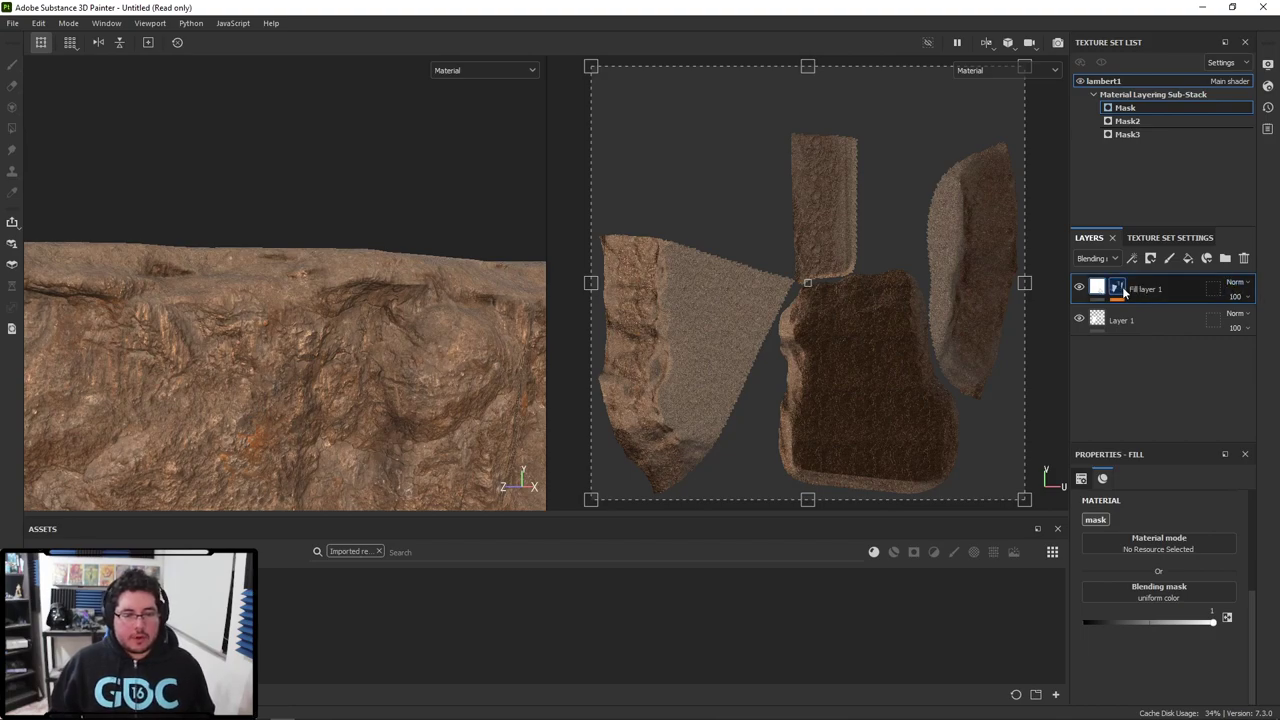
alt+drag(442, 314, 340, 281)
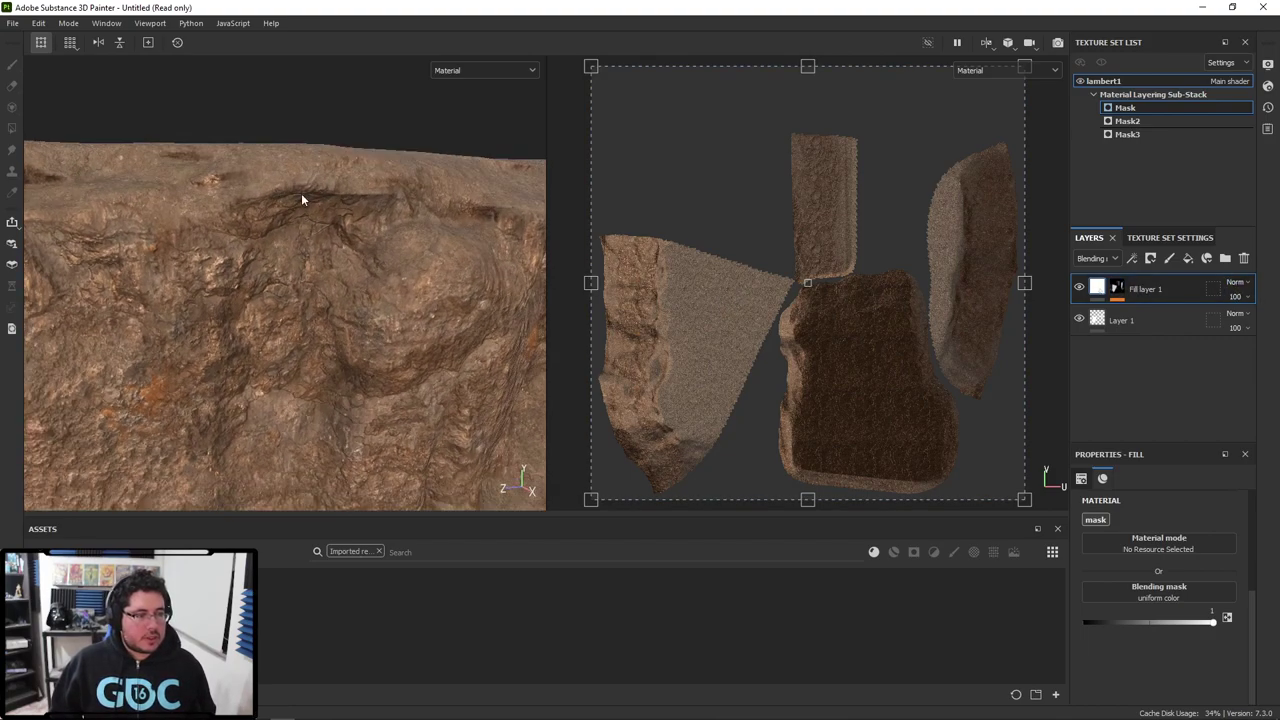
alt+drag(301, 198, 507, 265)
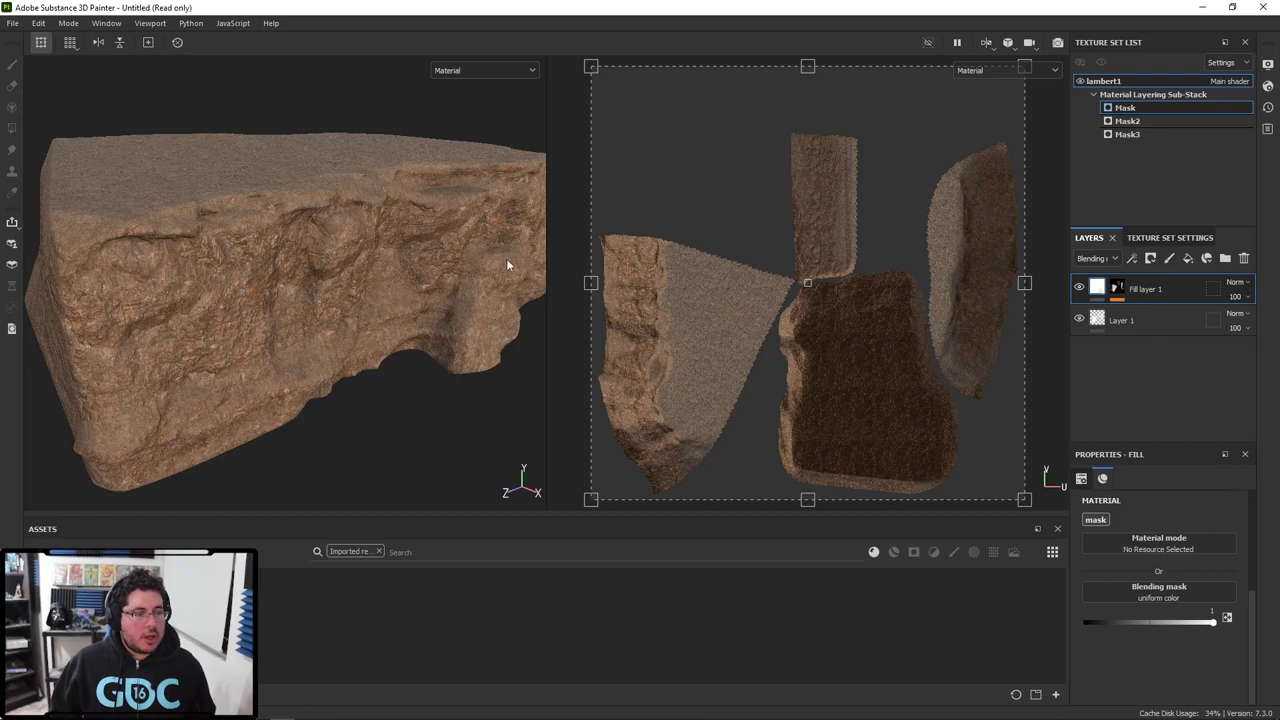
right_click(1117, 289)
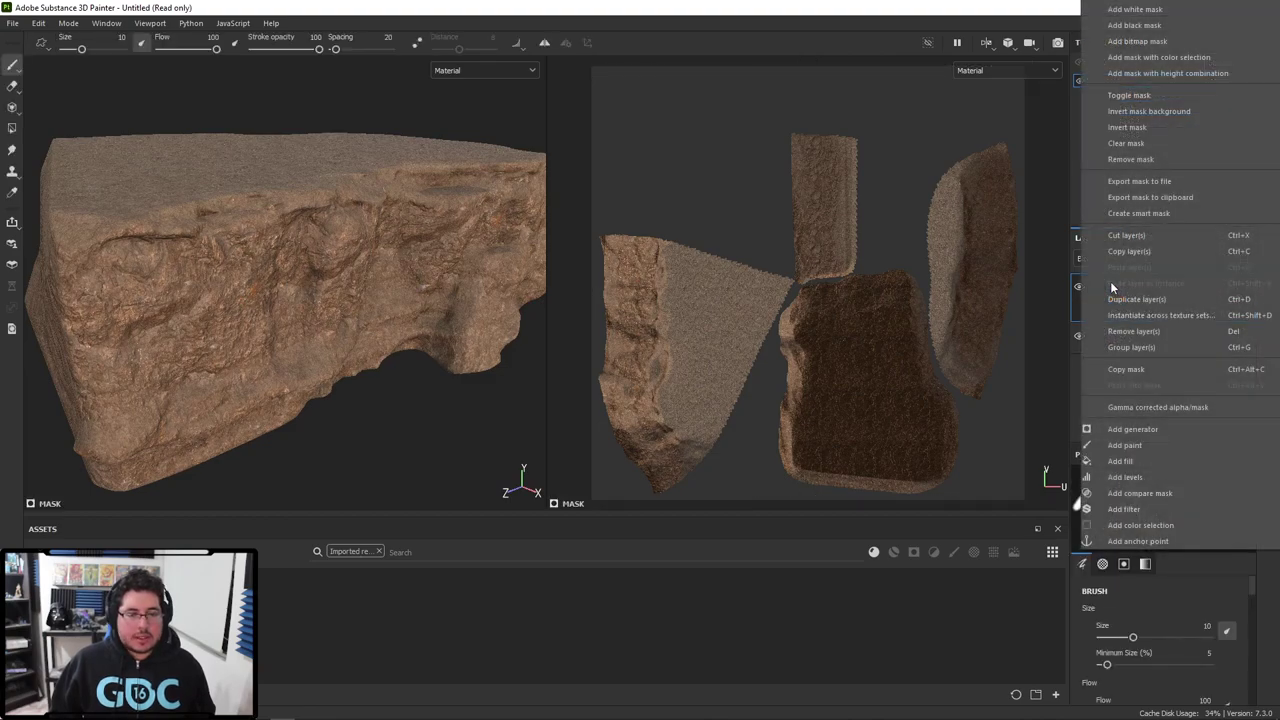
click(1075, 376)
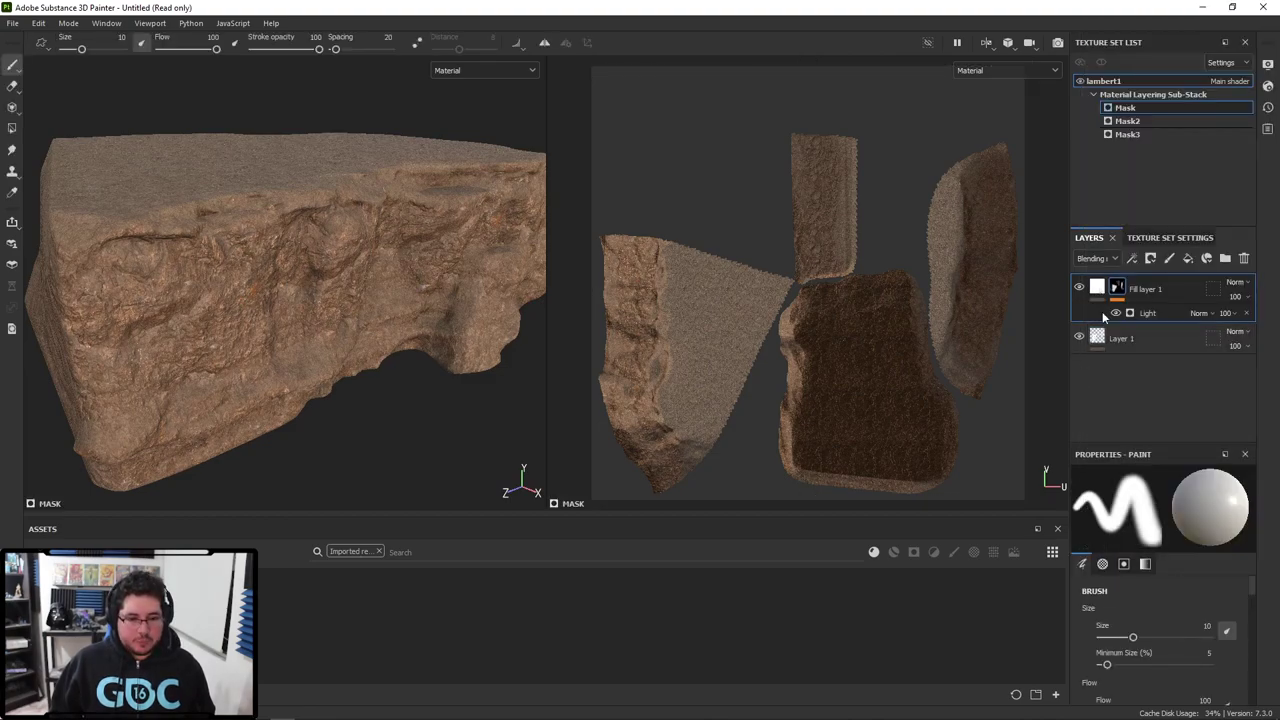
Step: Add a second fill layer above the Light-masked one, with a black mask driven by a Metal Edge Wear generator
click(1188, 259)
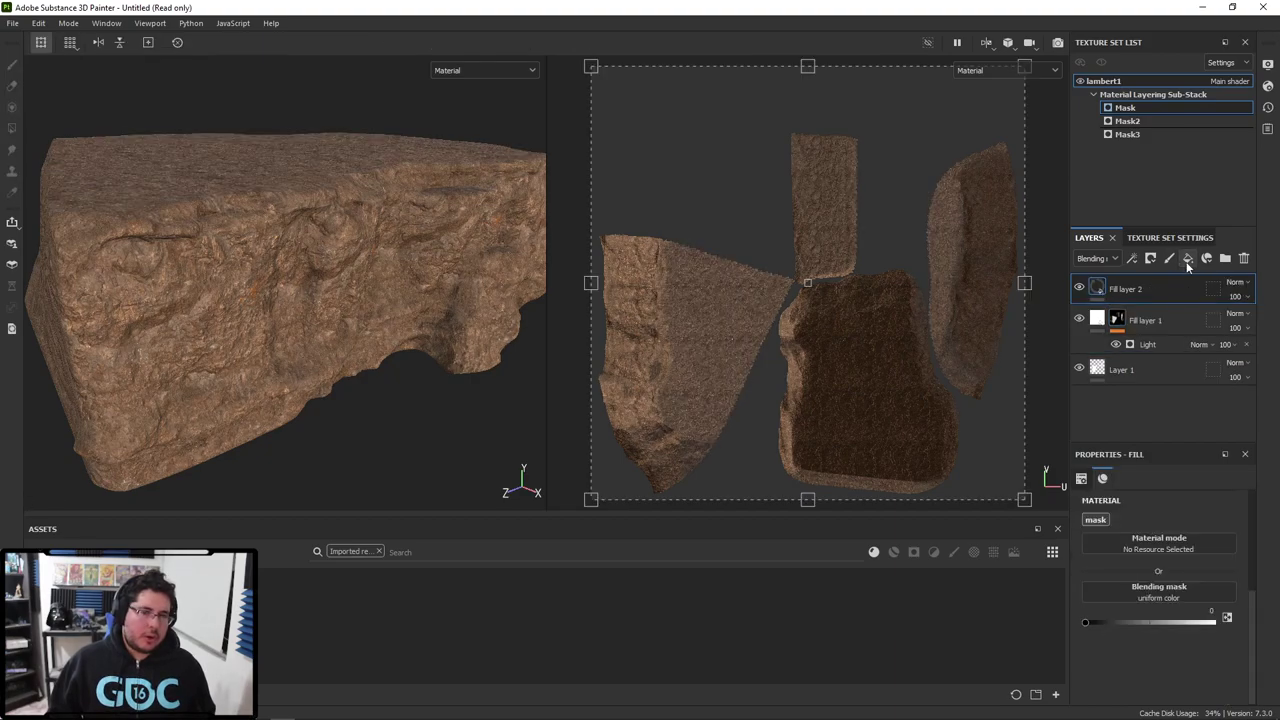
click(1143, 588)
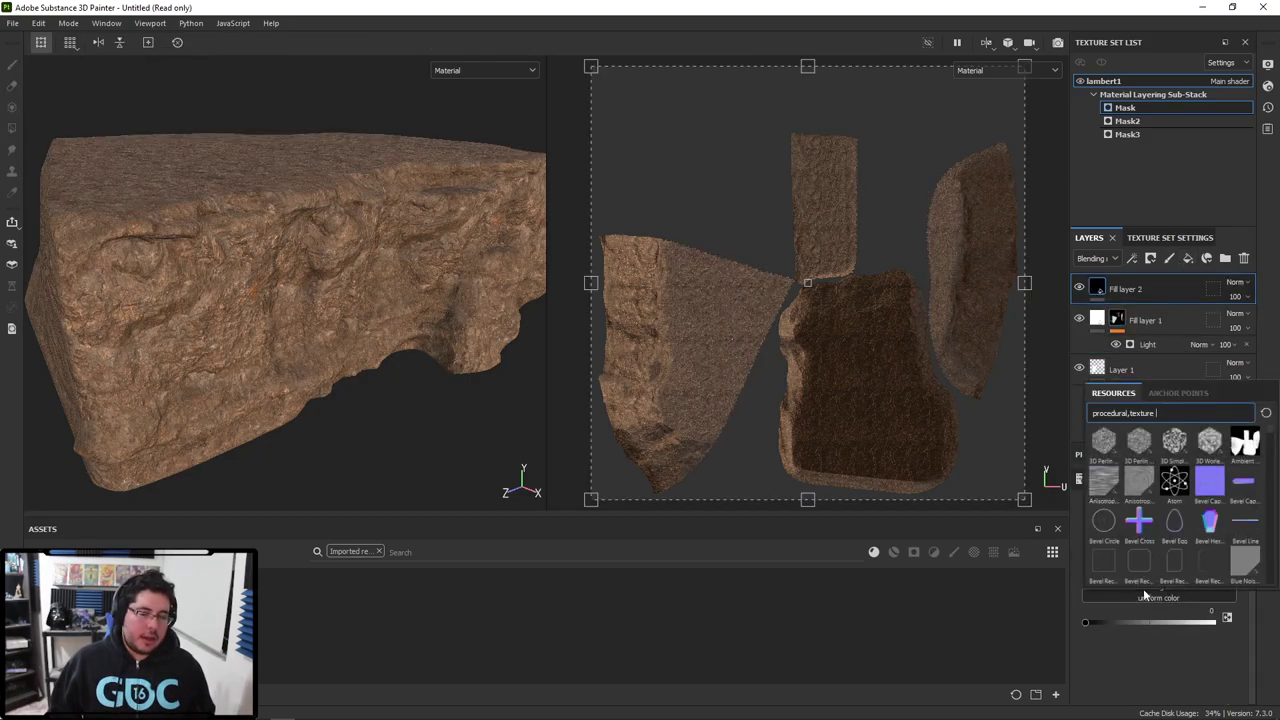
right_click(1127, 292)
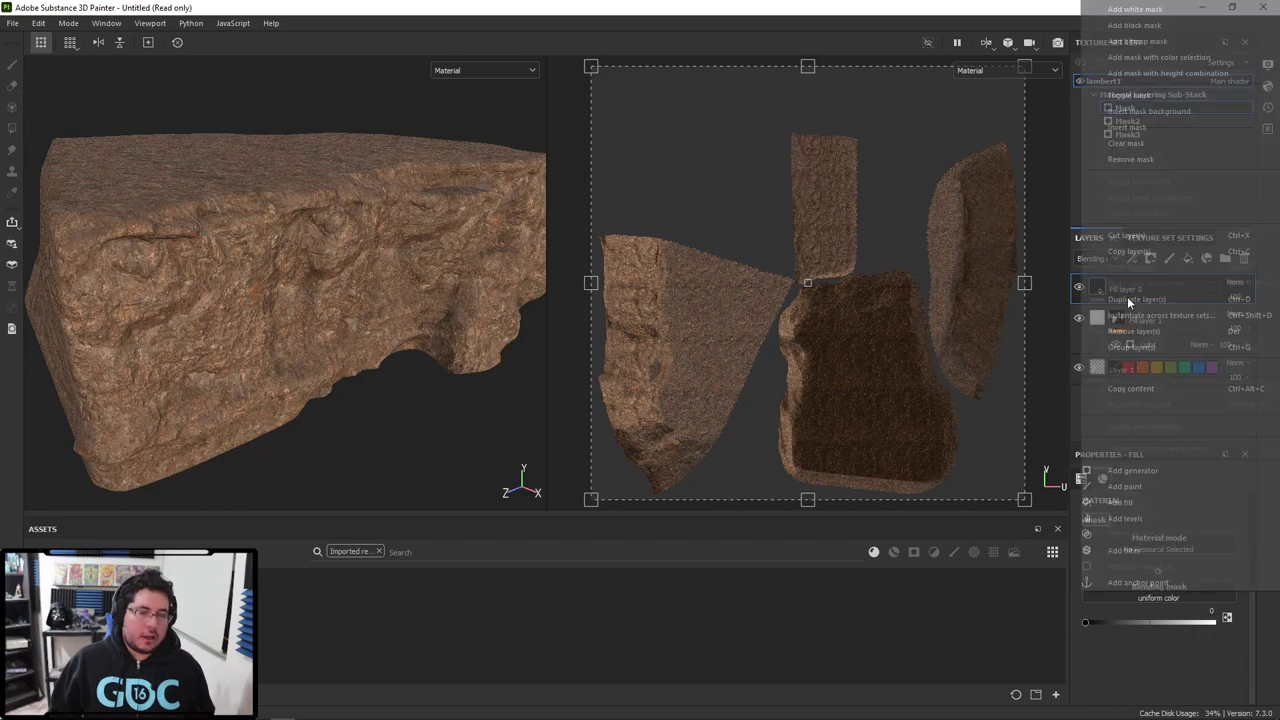
click(1125, 38)
right_click(1118, 287)
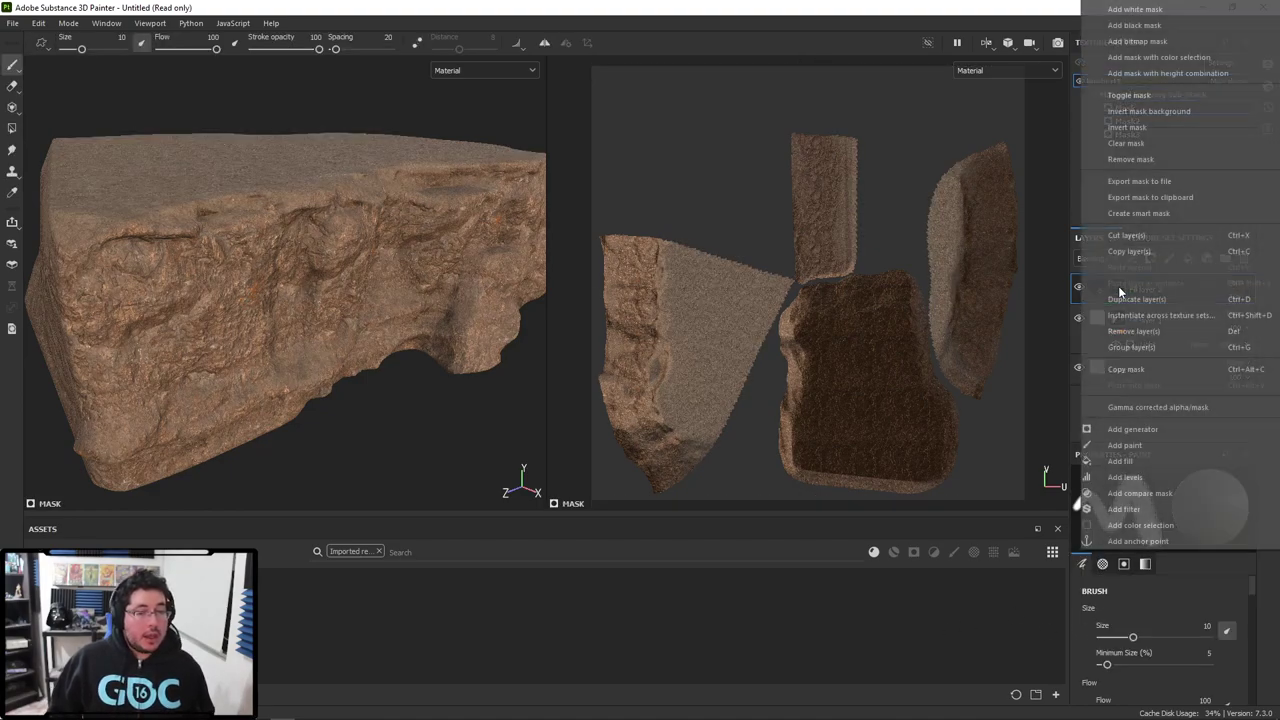
click(1142, 428)
click(1145, 500)
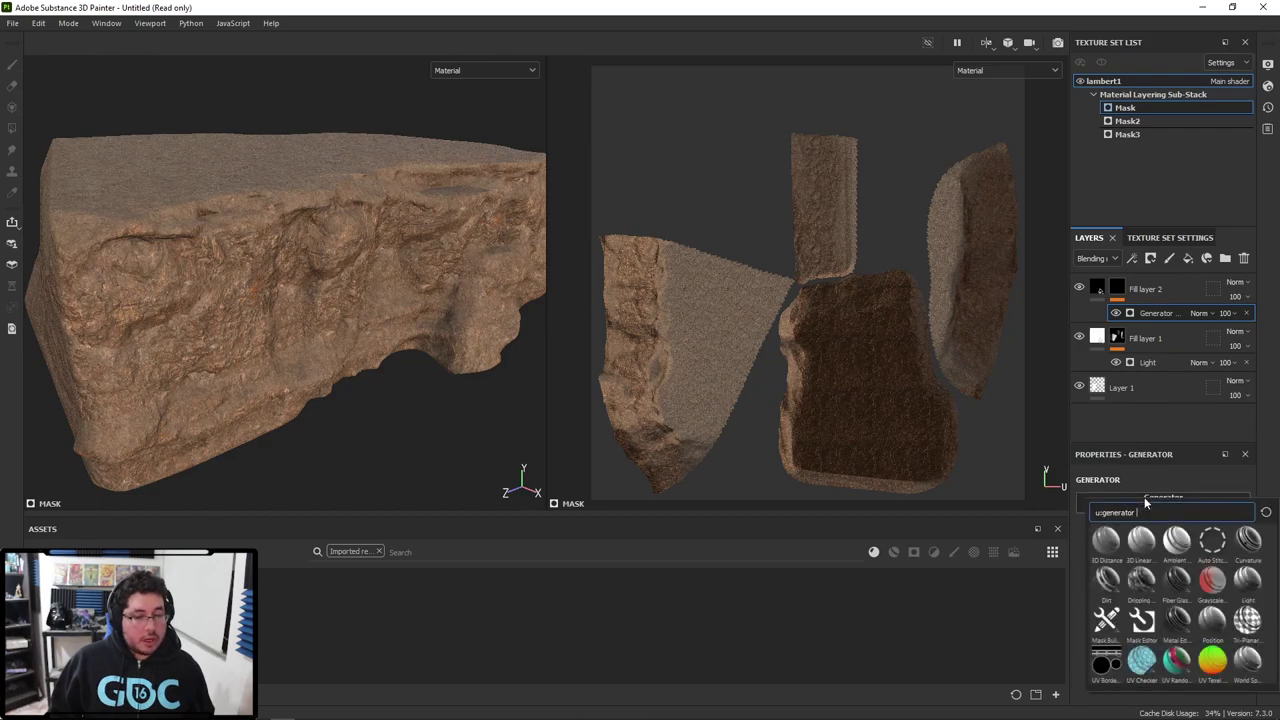
click(1181, 622)
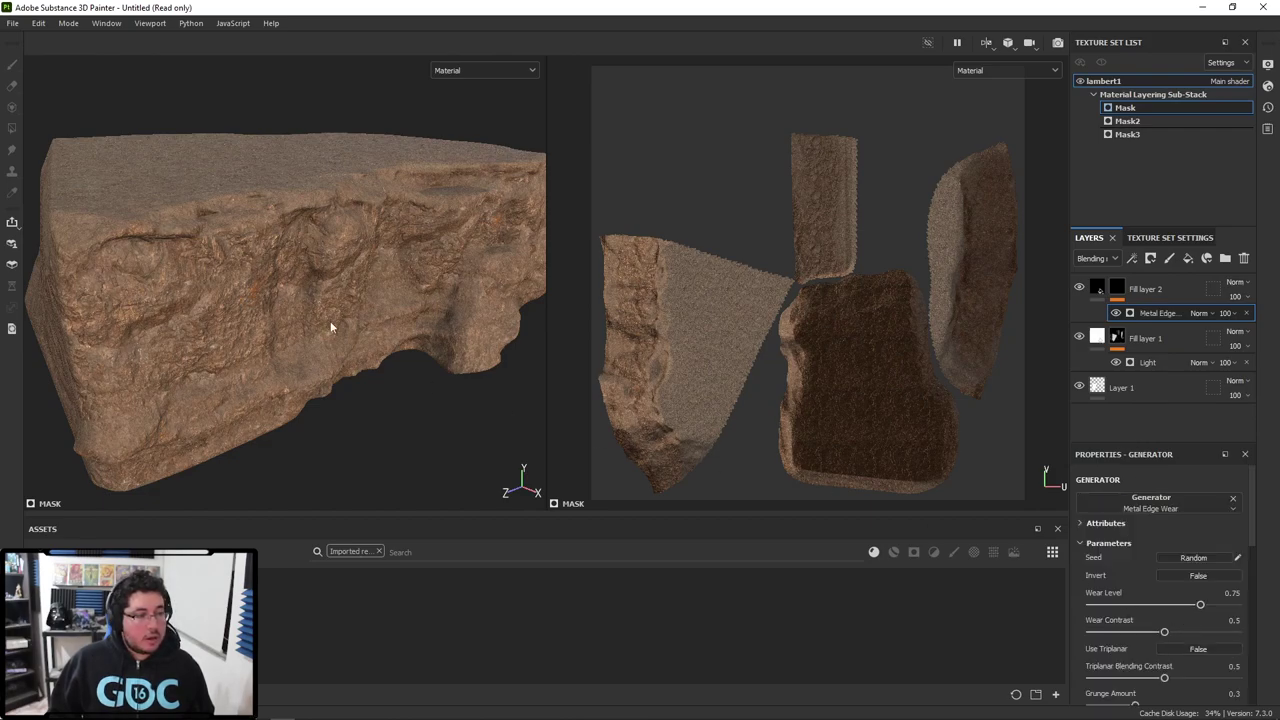
Step: Set the Metal Edge Wear generator's wear level to 1
alt+drag(330, 321, 450, 342)
alt+right_drag(450, 342, 439, 375)
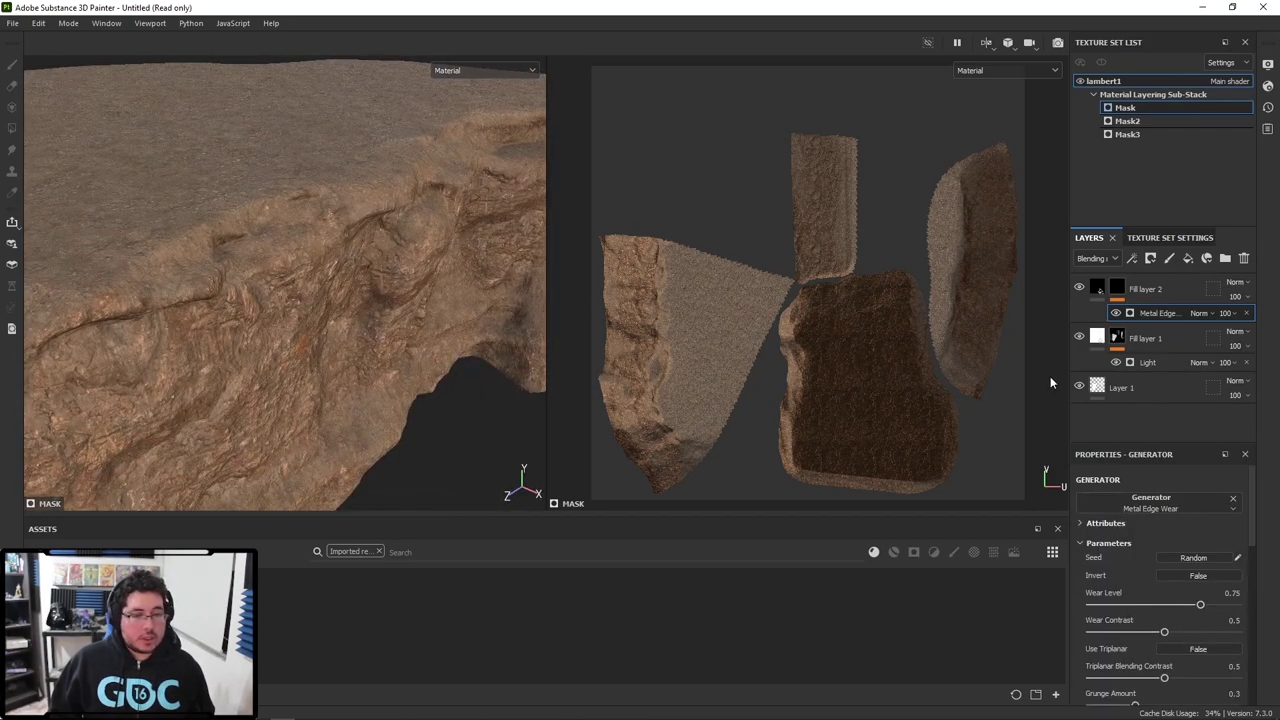
alt+drag(200, 170, 517, 312)
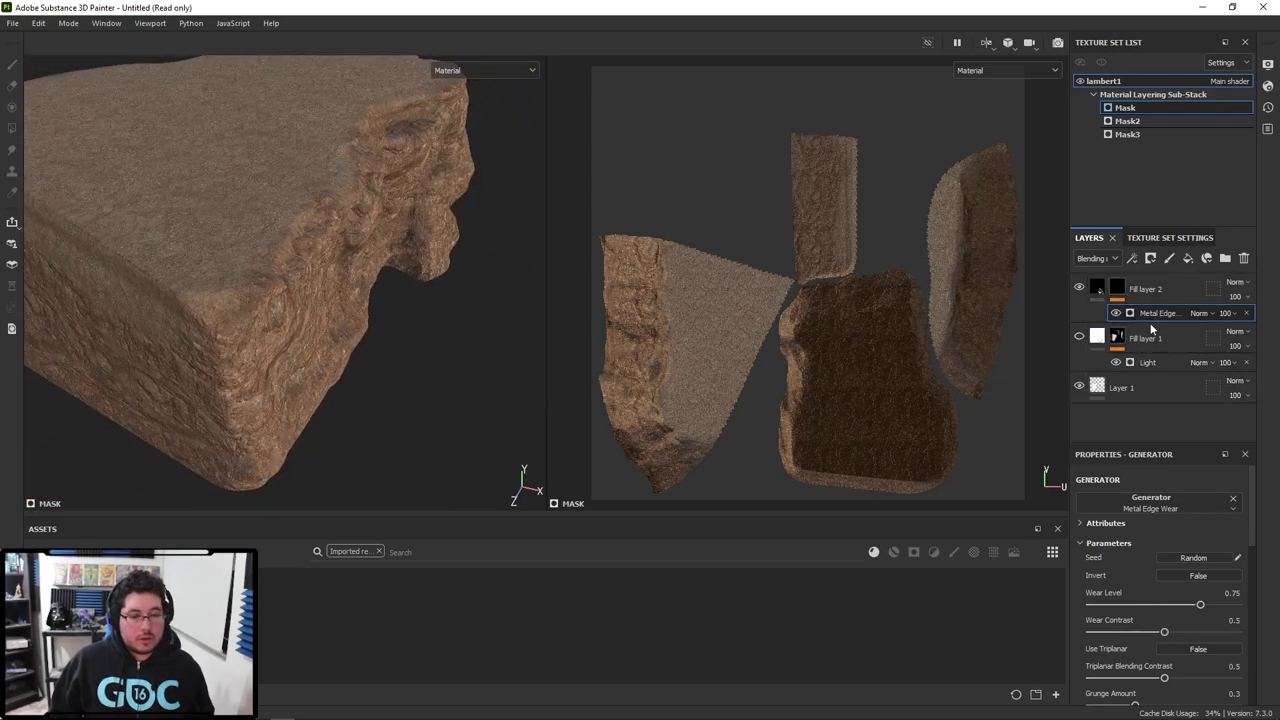
drag(1208, 607, 1237, 602)
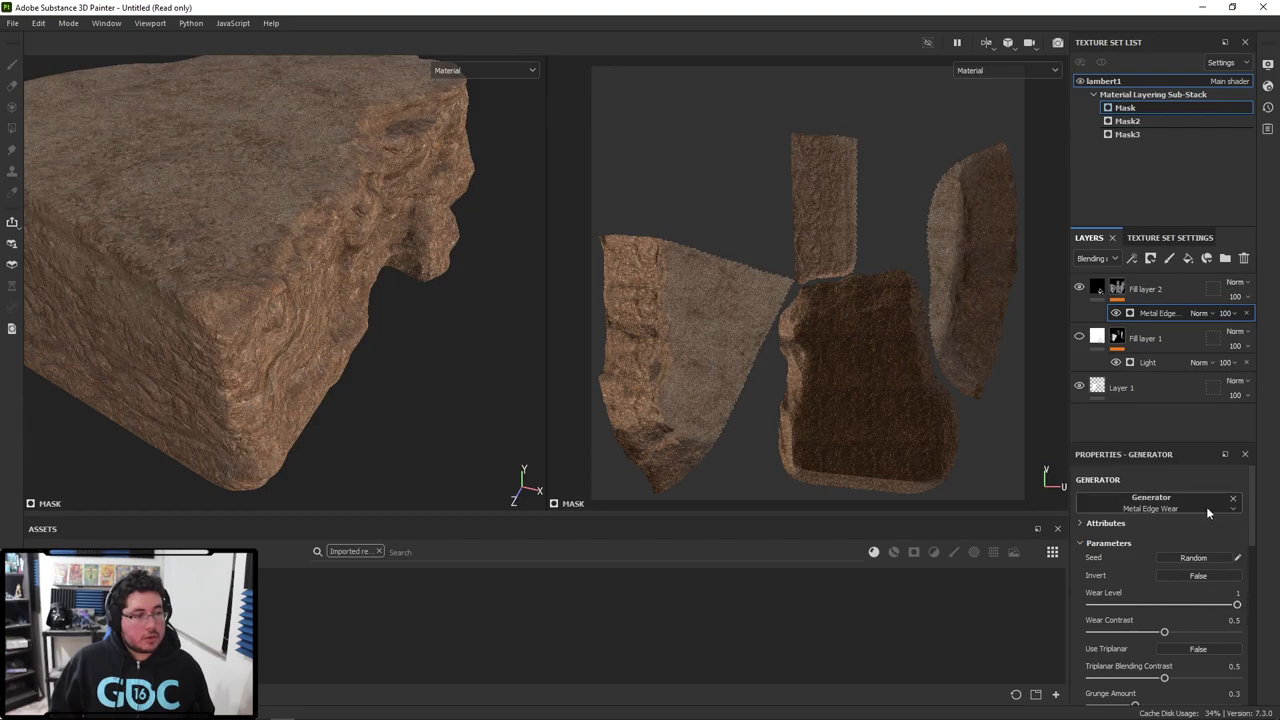
Step: Set the second fill layer's blend mode to Multiply and its opacity to 33
click(1235, 283)
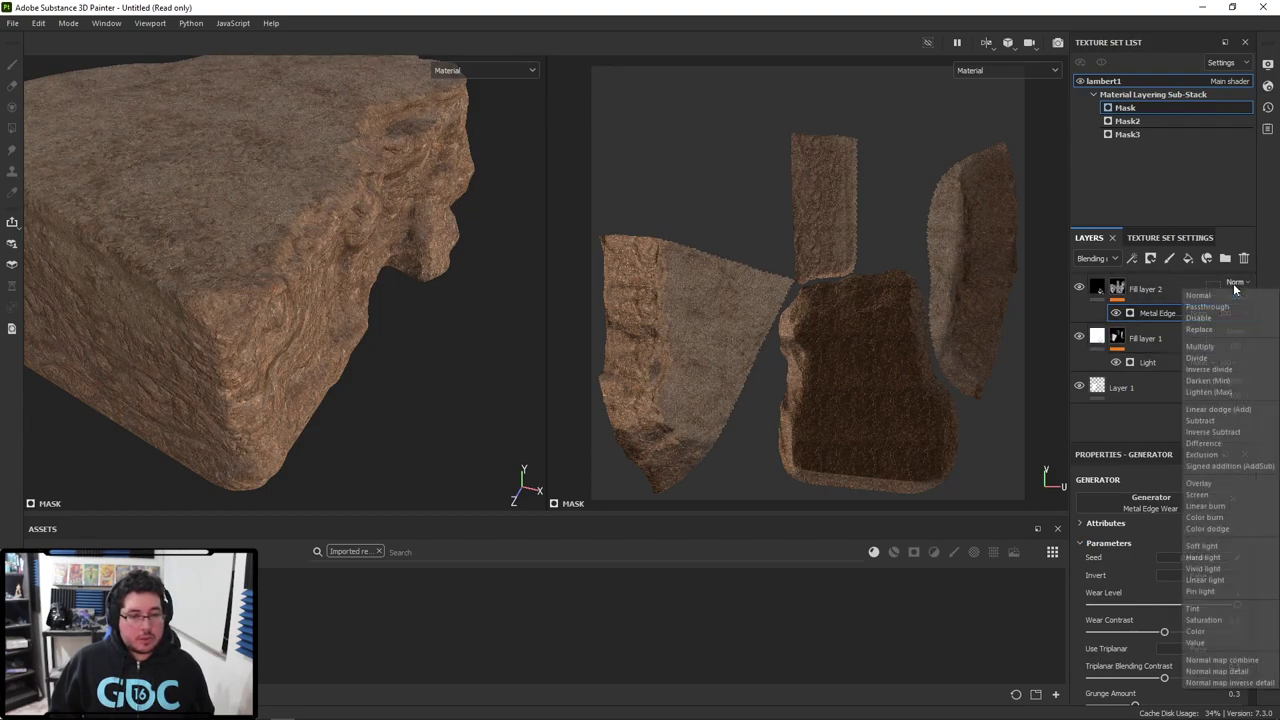
click(1205, 346)
alt+drag(449, 226, 630, 254)
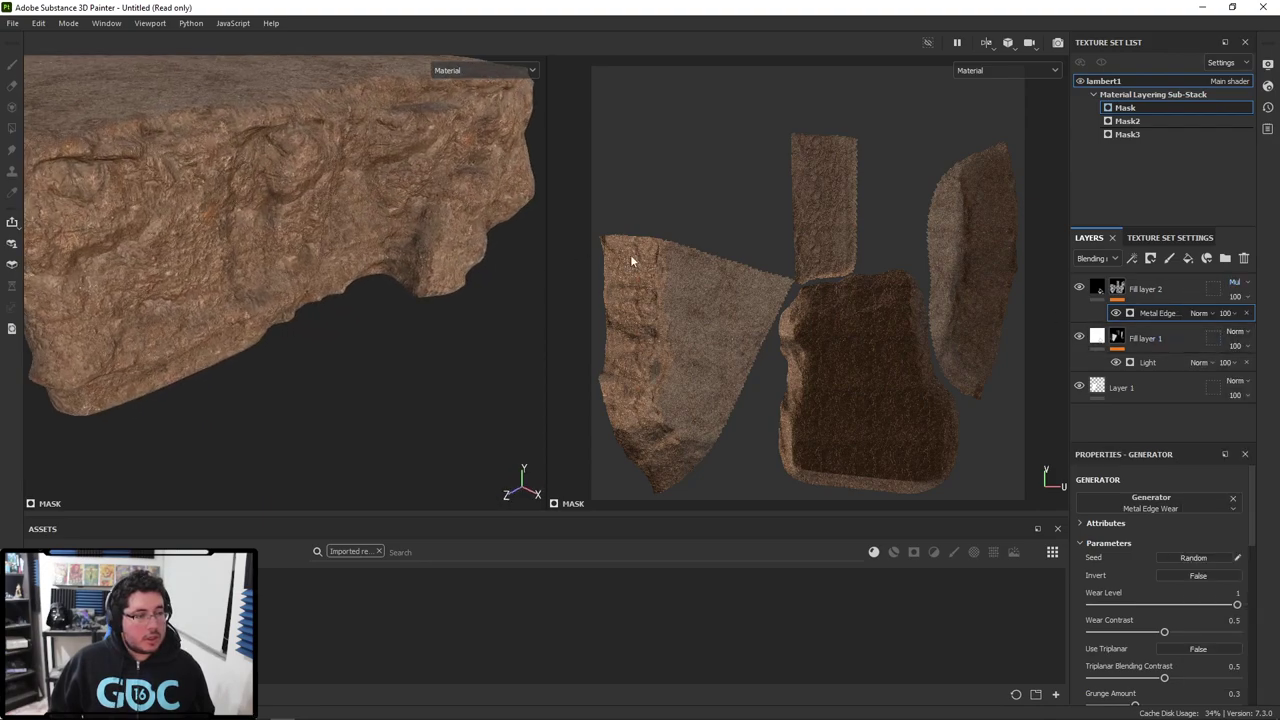
click(1235, 296)
drag(1266, 320, 1236, 326)
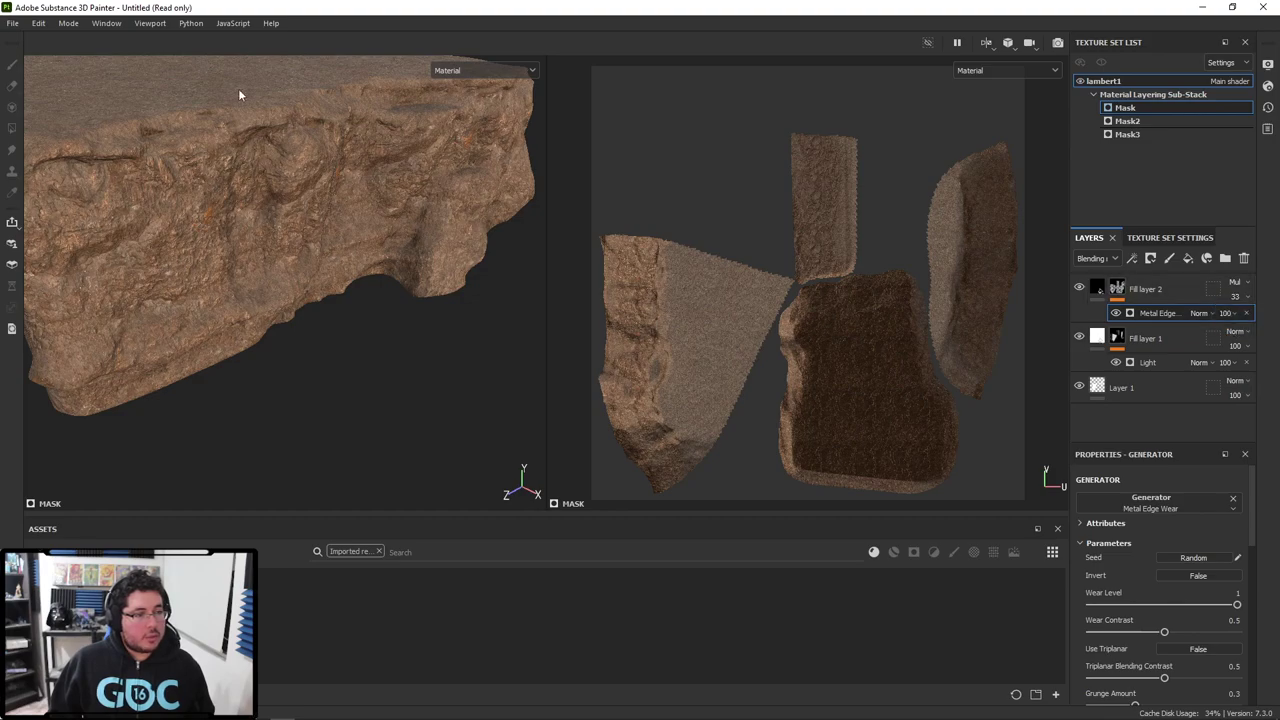
Step: Add a paint effect above the Light generator in the first fill layer's mask
mouse_move(238, 88)
alt+mouse_down()
mouse_move(292, 349)
mouse_move(266, 361)
mouse_move(381, 364)
mouse_move(306, 312)
alt+mouse_up()
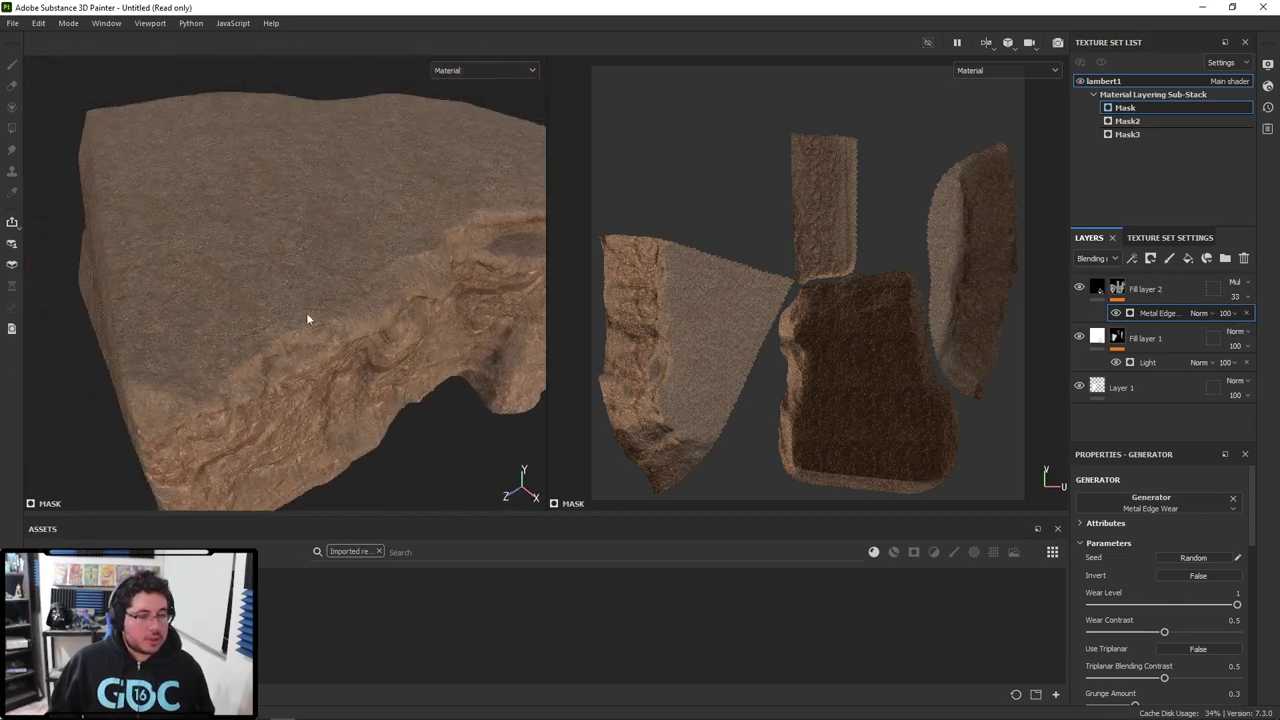
click(1117, 338)
right_click(1114, 348)
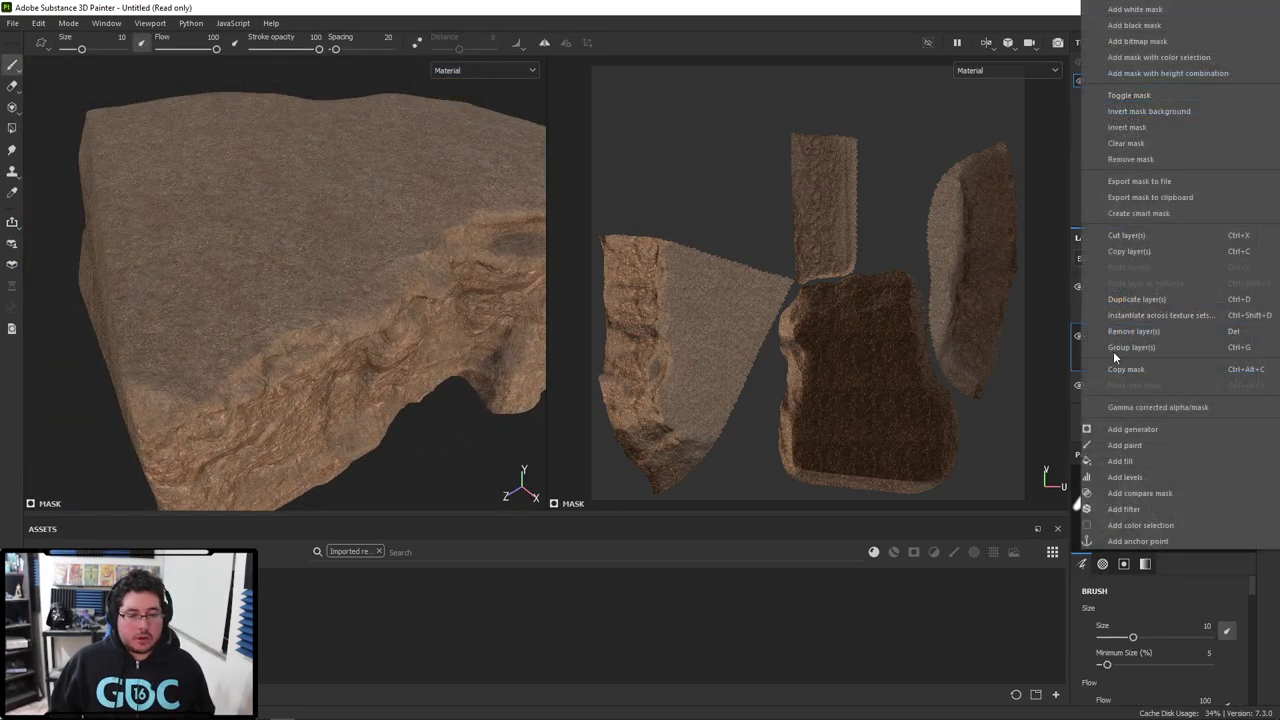
click(1131, 447)
Step: Choose the Dirt 1 brush at size 23.73 and dab dirt onto the cliff's rocky side
alt+drag(394, 337, 326, 294)
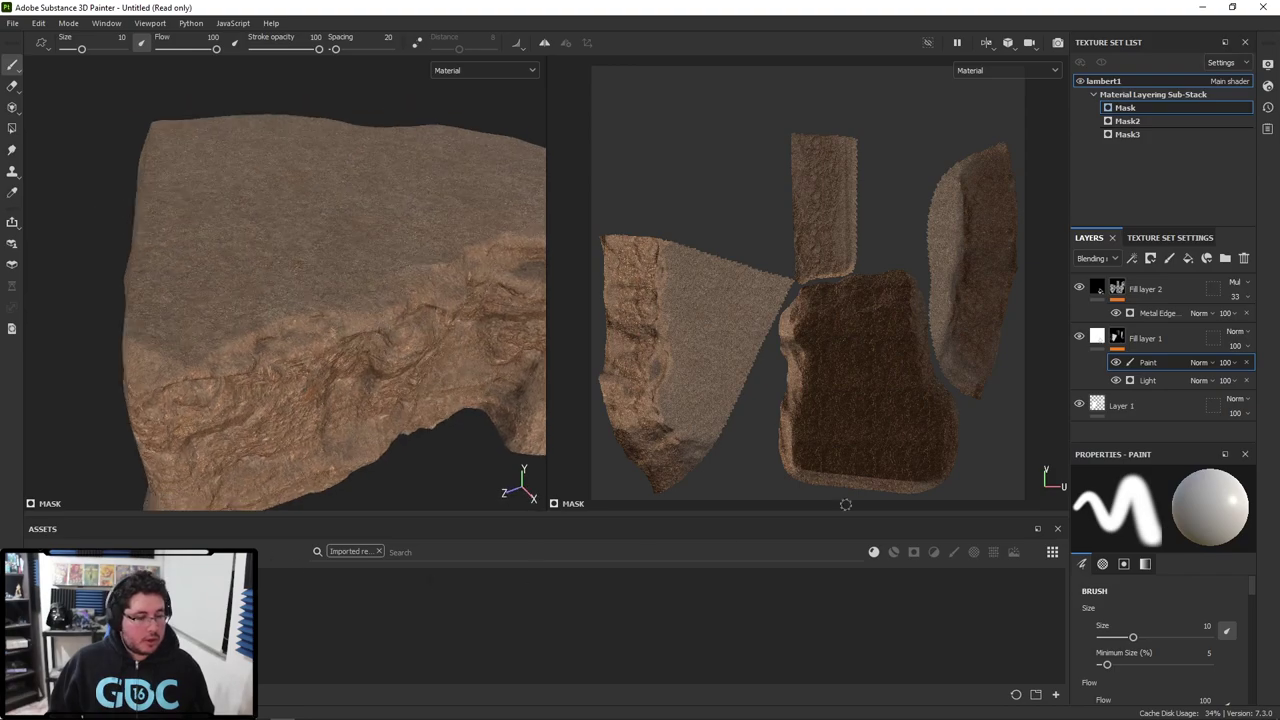
click(950, 552)
click(378, 552)
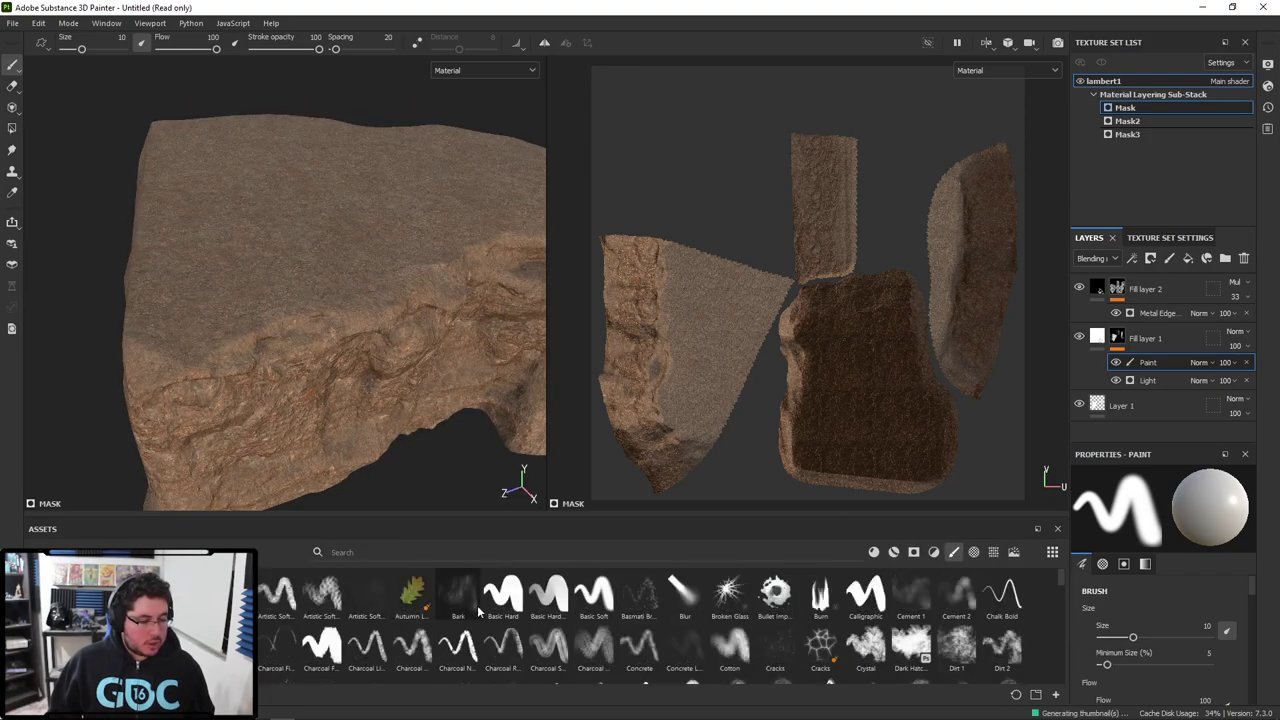
click(955, 645)
alt+right_drag(220, 262, 243, 277)
ctrl+right_drag(250, 361, 280, 361)
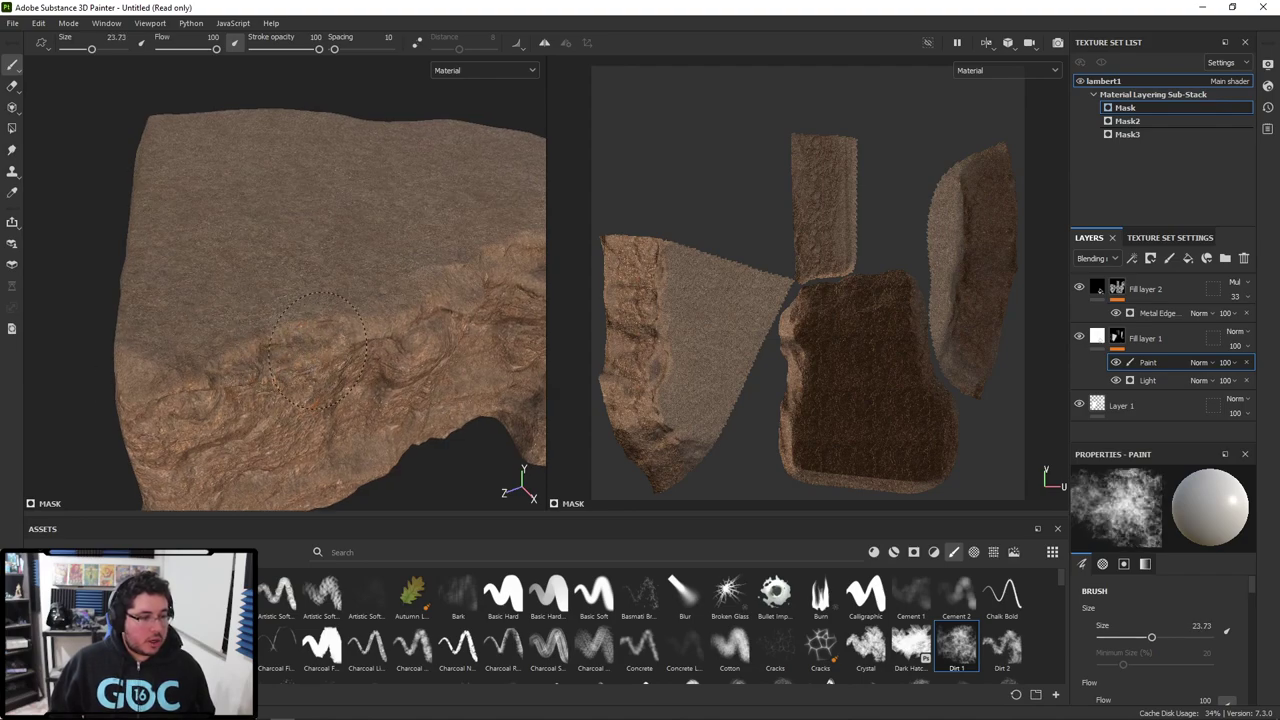
mouse_move(330, 340)
alt+mouse_down()
mouse_move(345, 287)
mouse_move(168, 318)
alt+mouse_up()
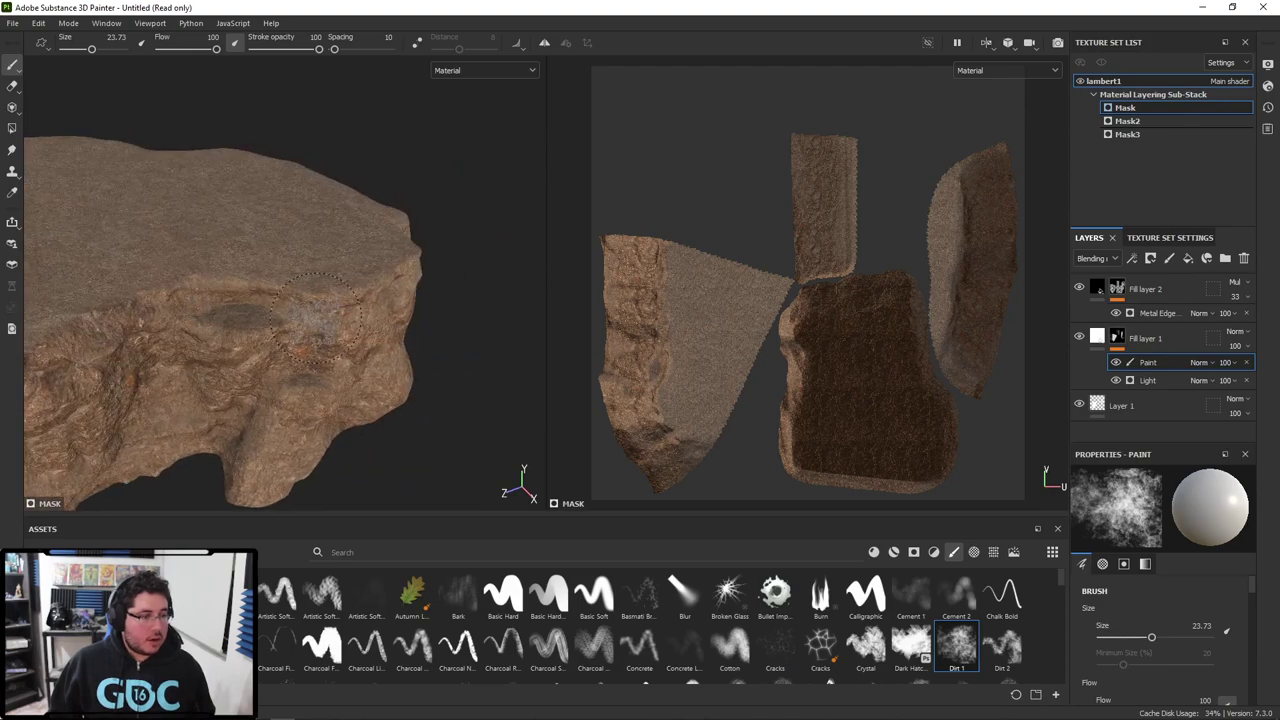
mouse_move(352, 298)
alt+mouse_down()
mouse_move(330, 262)
mouse_move(352, 338)
mouse_move(371, 334)
alt+mouse_up()
click(352, 338)
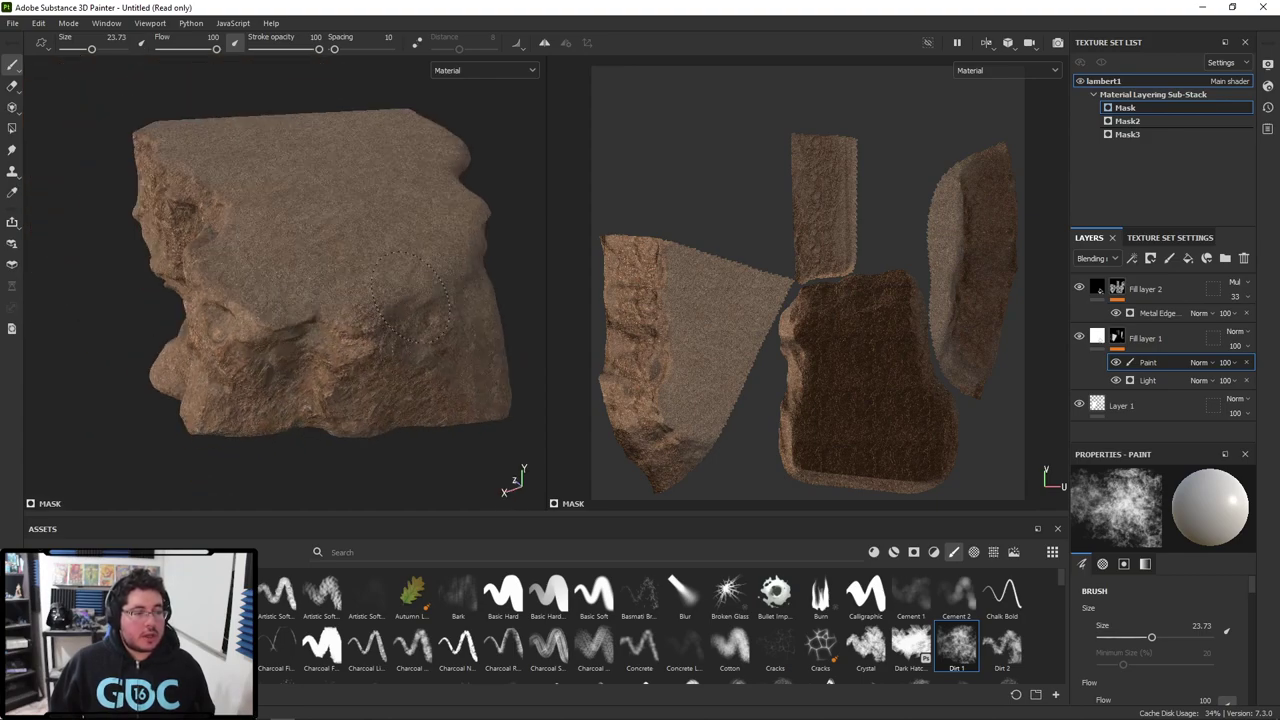
Step: Examine the blend of dirt and rock on the cliff's front face, corners and top edge from several angles
mouse_move(411, 297)
alt+mouse_down()
mouse_move(323, 300)
mouse_move(403, 383)
mouse_move(445, 365)
alt+mouse_up()
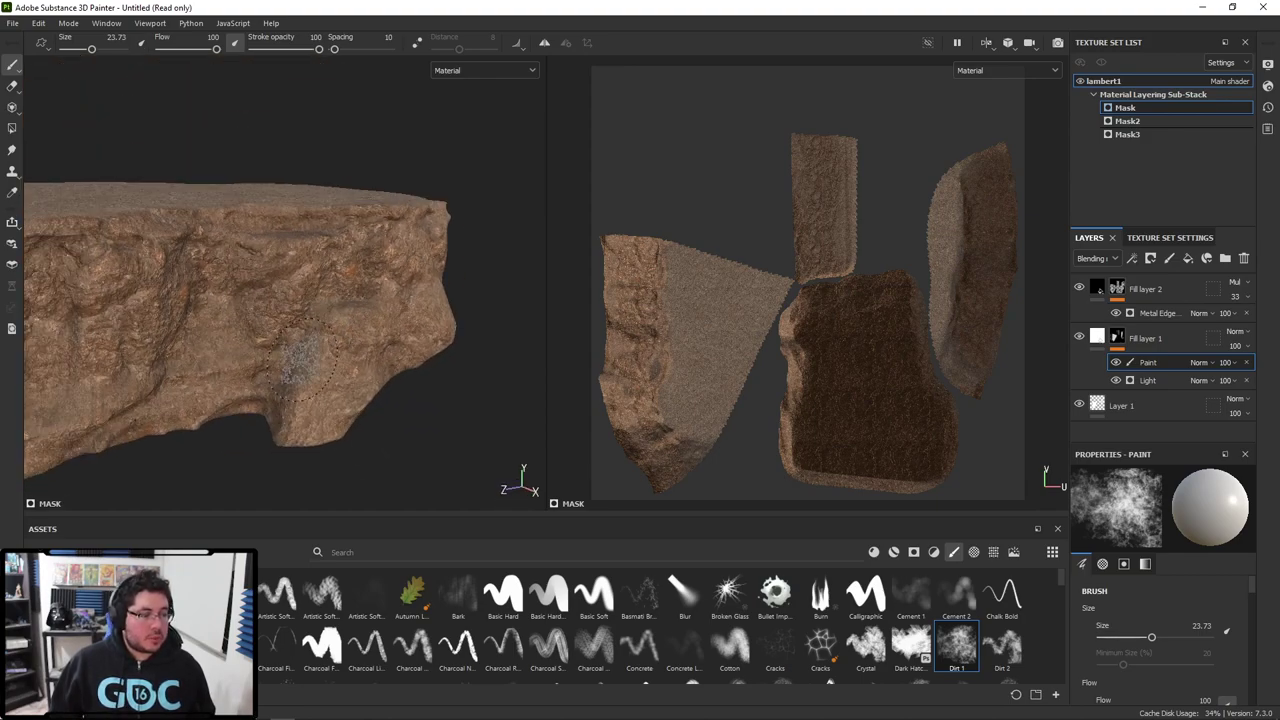
alt+drag(300, 355, 380, 332)
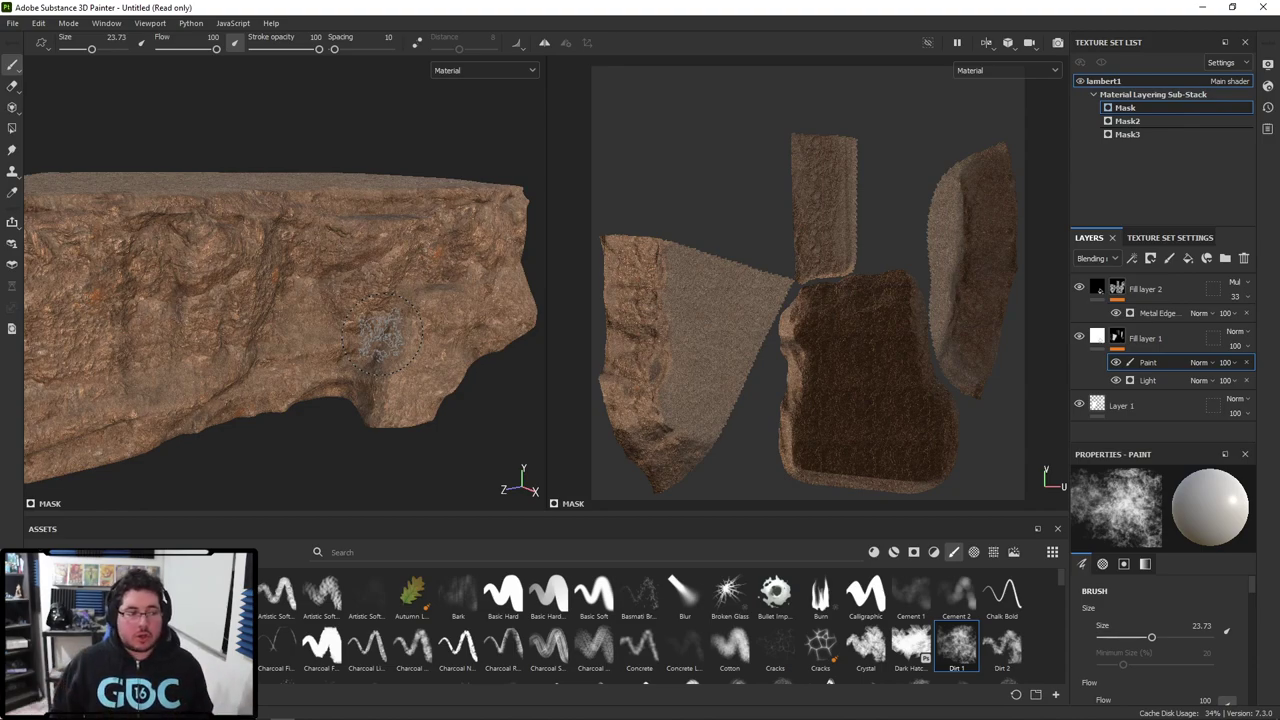
alt+drag(380, 330, 178, 402)
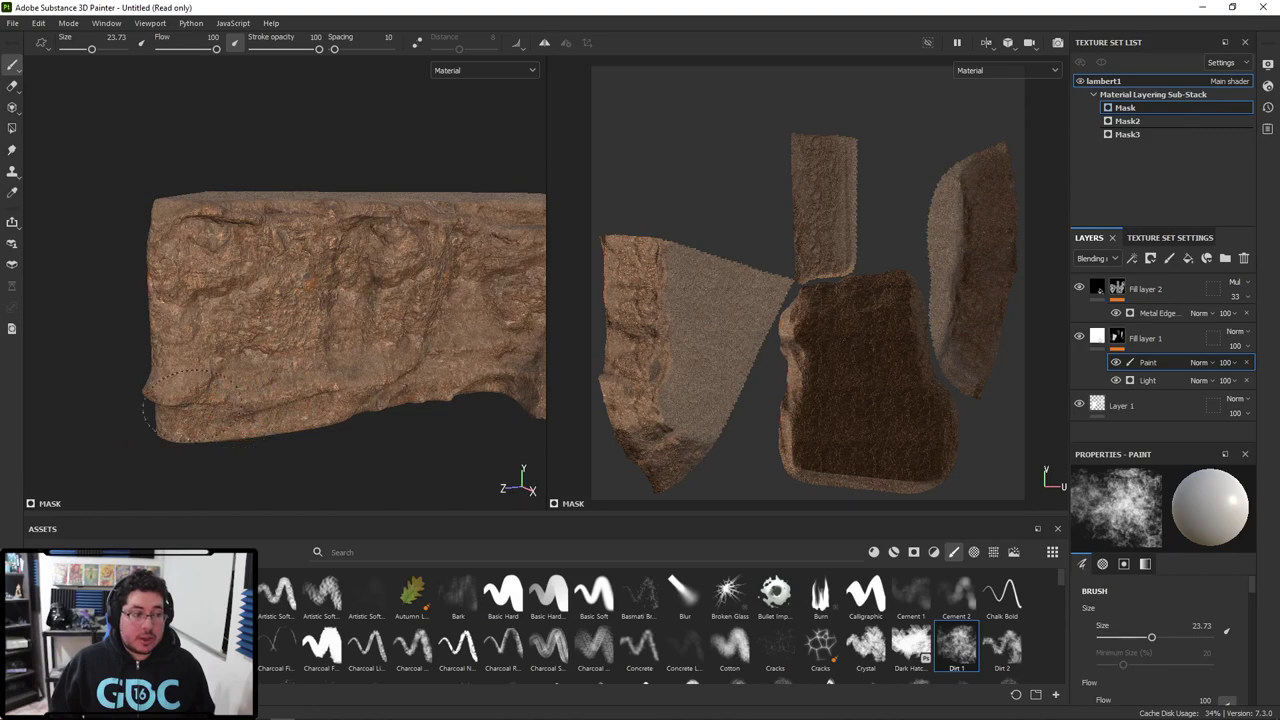
mouse_move(413, 387)
alt+mouse_down()
mouse_move(386, 394)
mouse_move(465, 365)
mouse_move(453, 407)
alt+mouse_up()
alt+drag(257, 336, 340, 325)
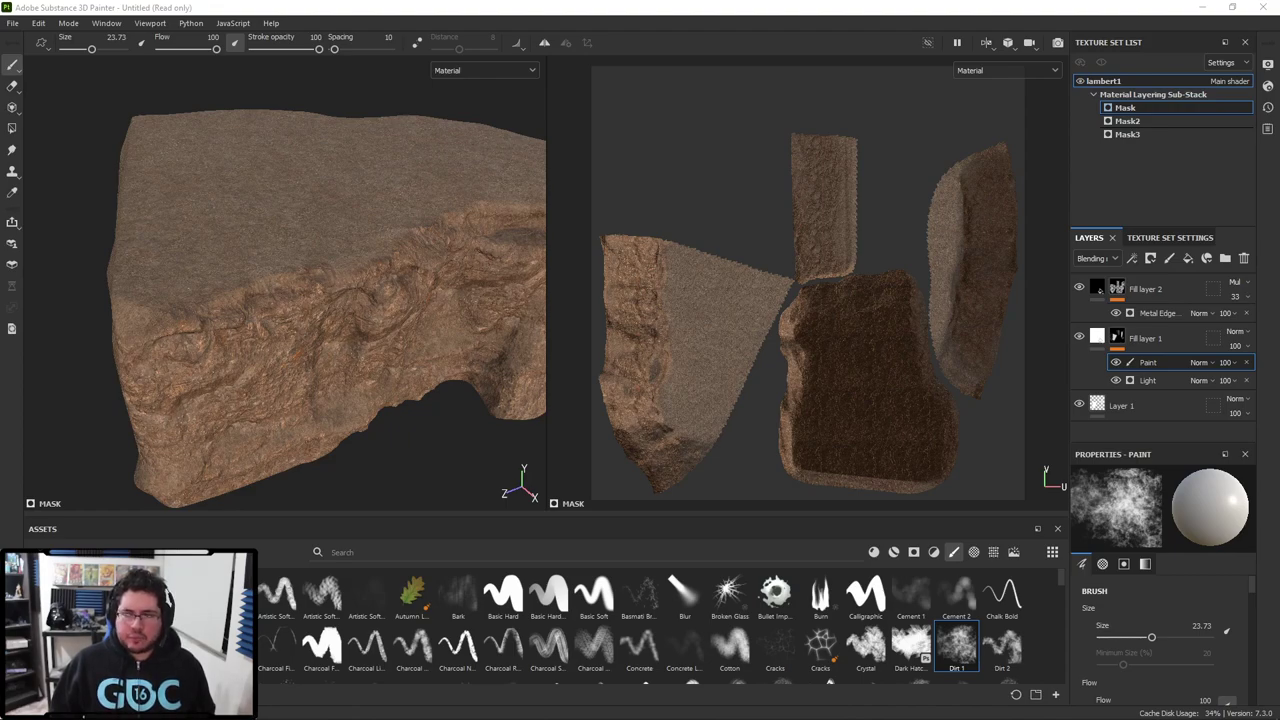
alt+drag(471, 291, 428, 298)
mouse_move(428, 298)
alt+right_down()
mouse_move(243, 286)
mouse_move(452, 342)
alt+right_up()
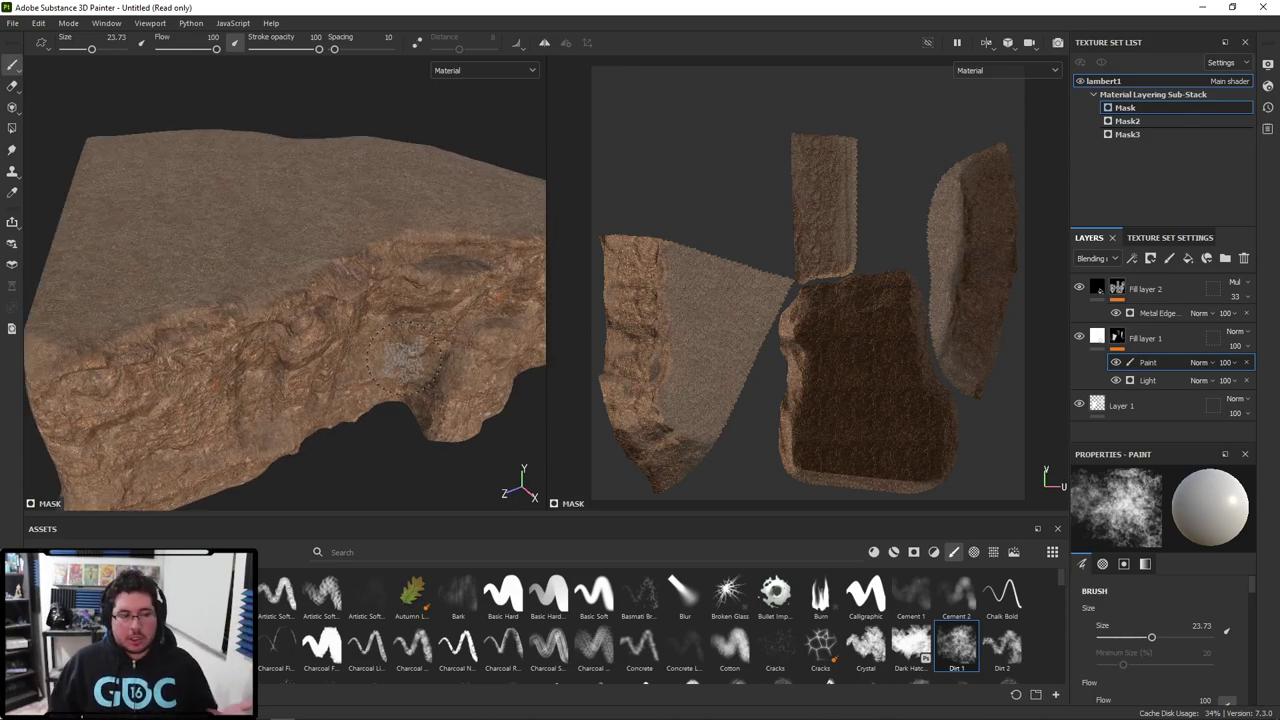
alt+right_drag(271, 310, 370, 322)
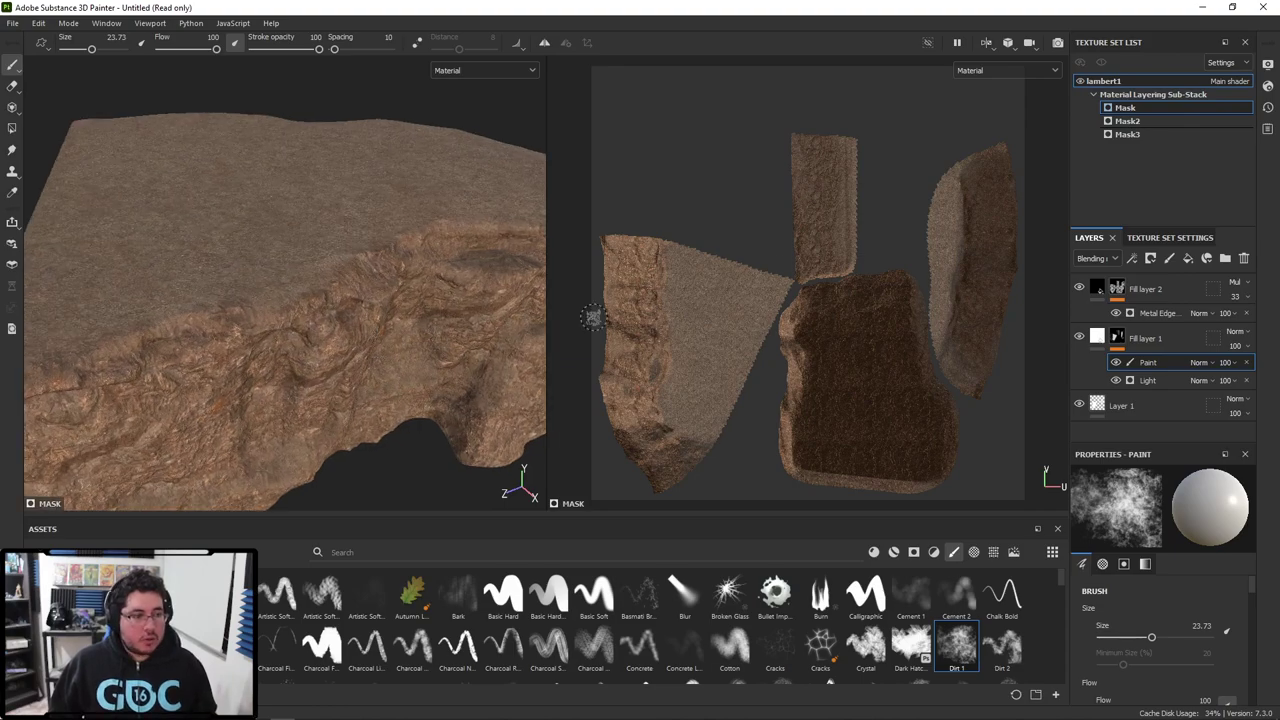
Step: Assign the Dirty Sand Ground material to Material 3 in the pbr-material-layering shader
click(1264, 89)
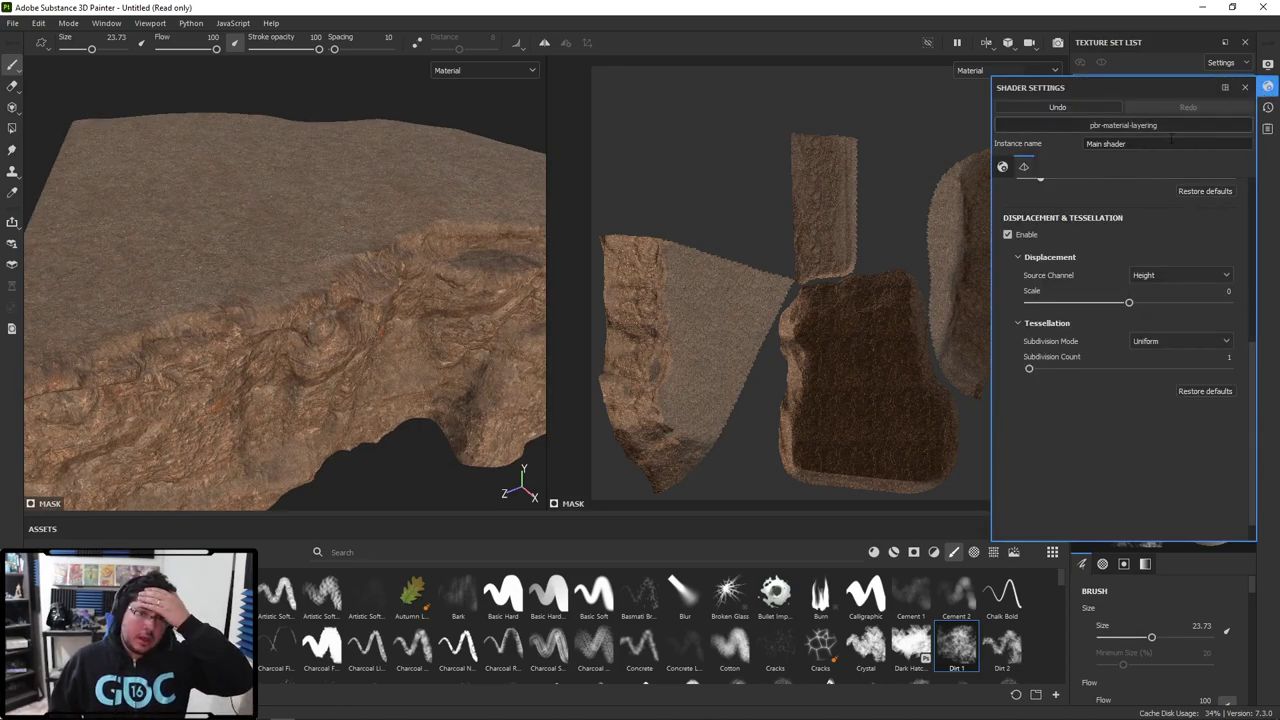
scroll(1141, 222, up, 5)
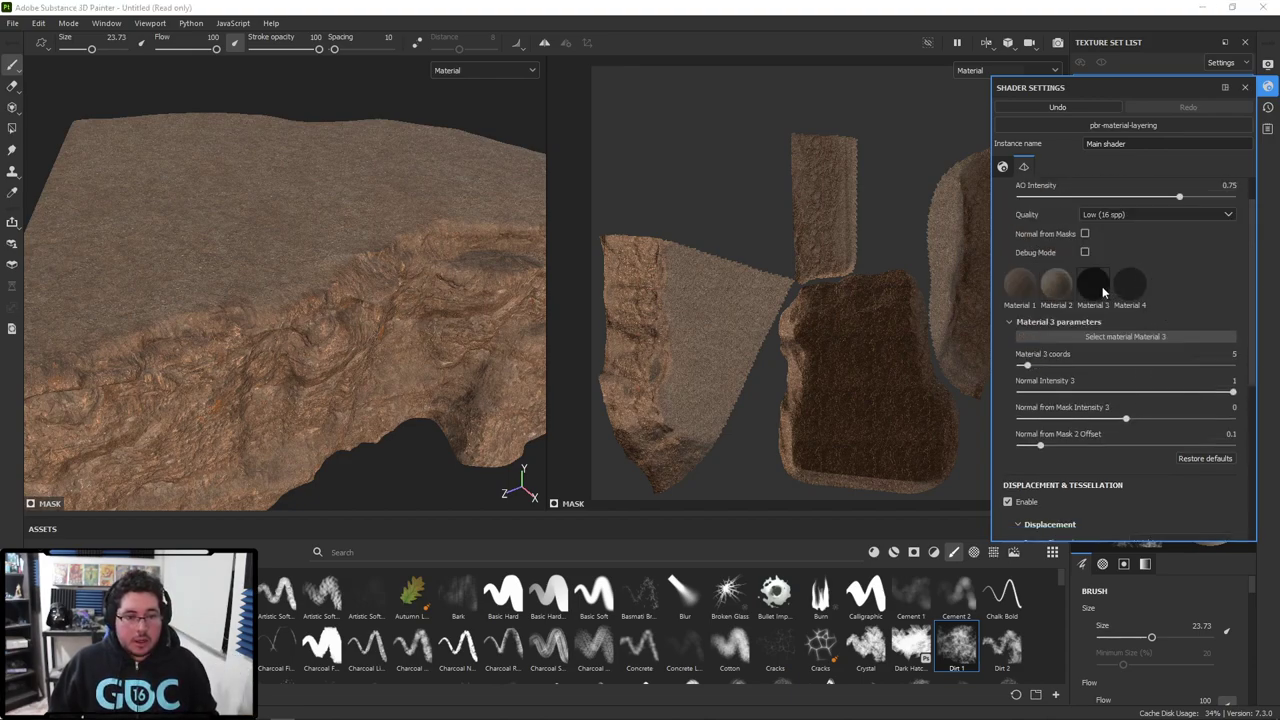
click(1122, 336)
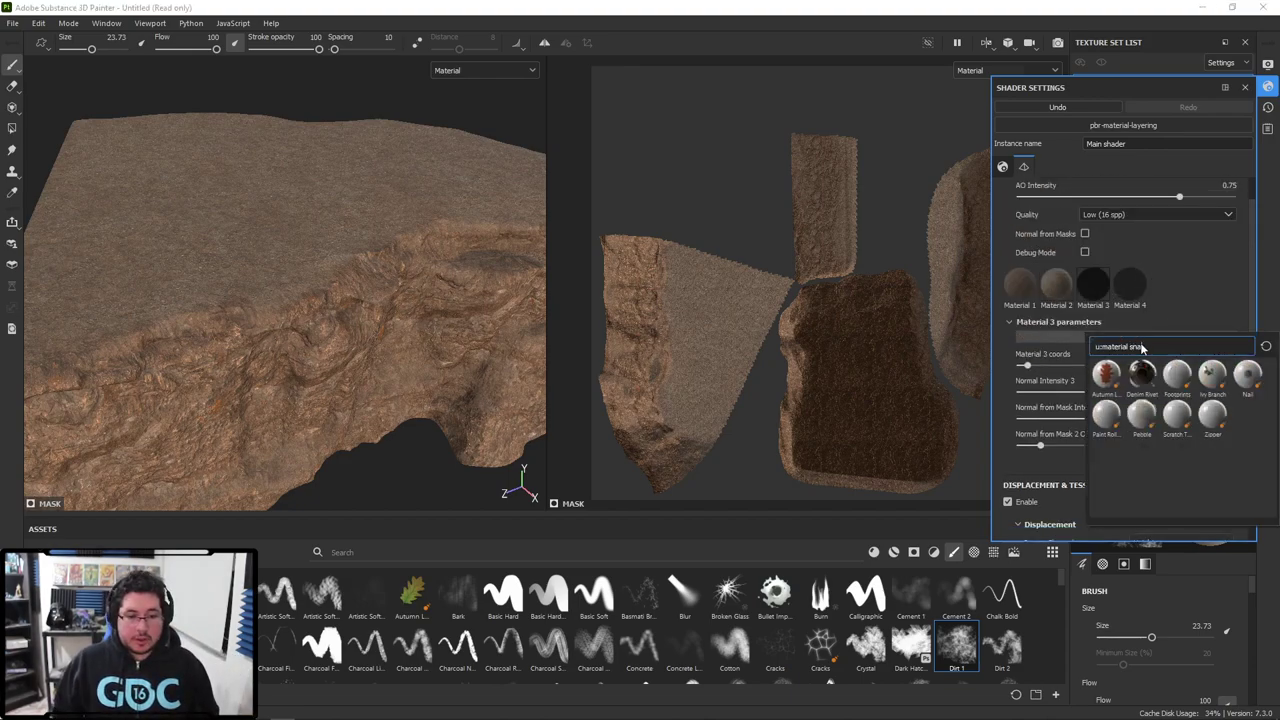
text(san)
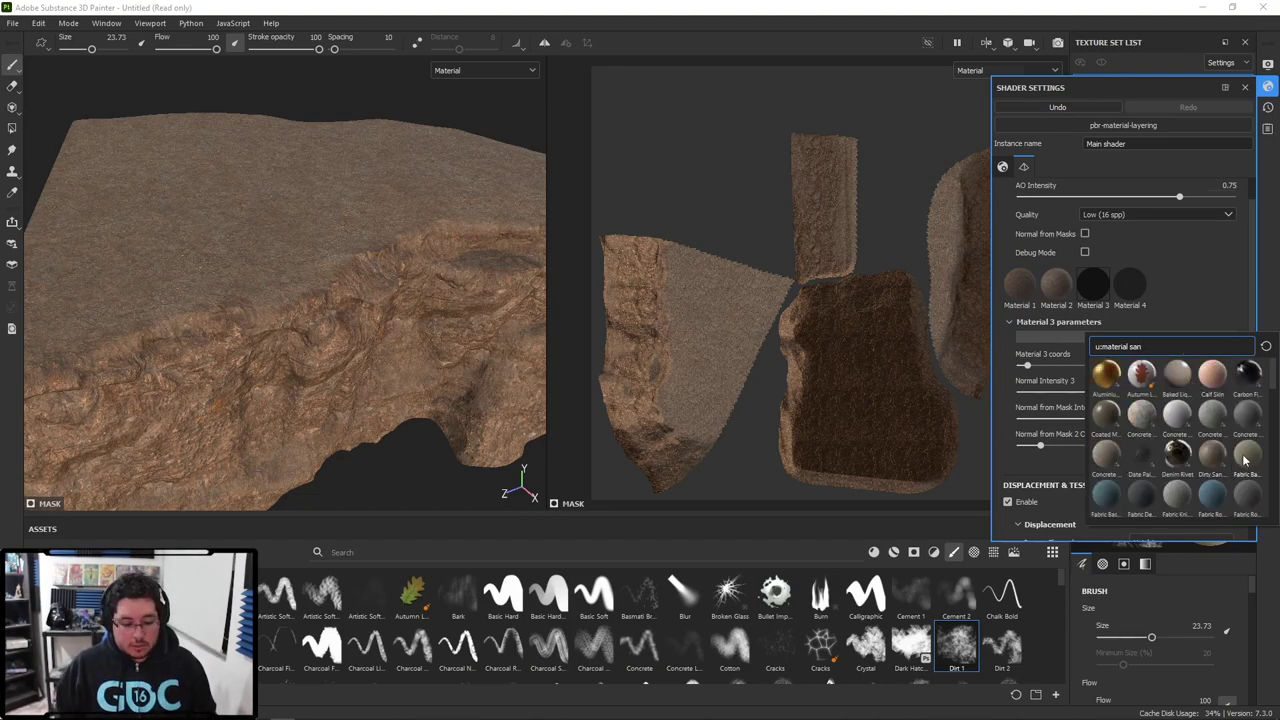
text(d)
click(1103, 377)
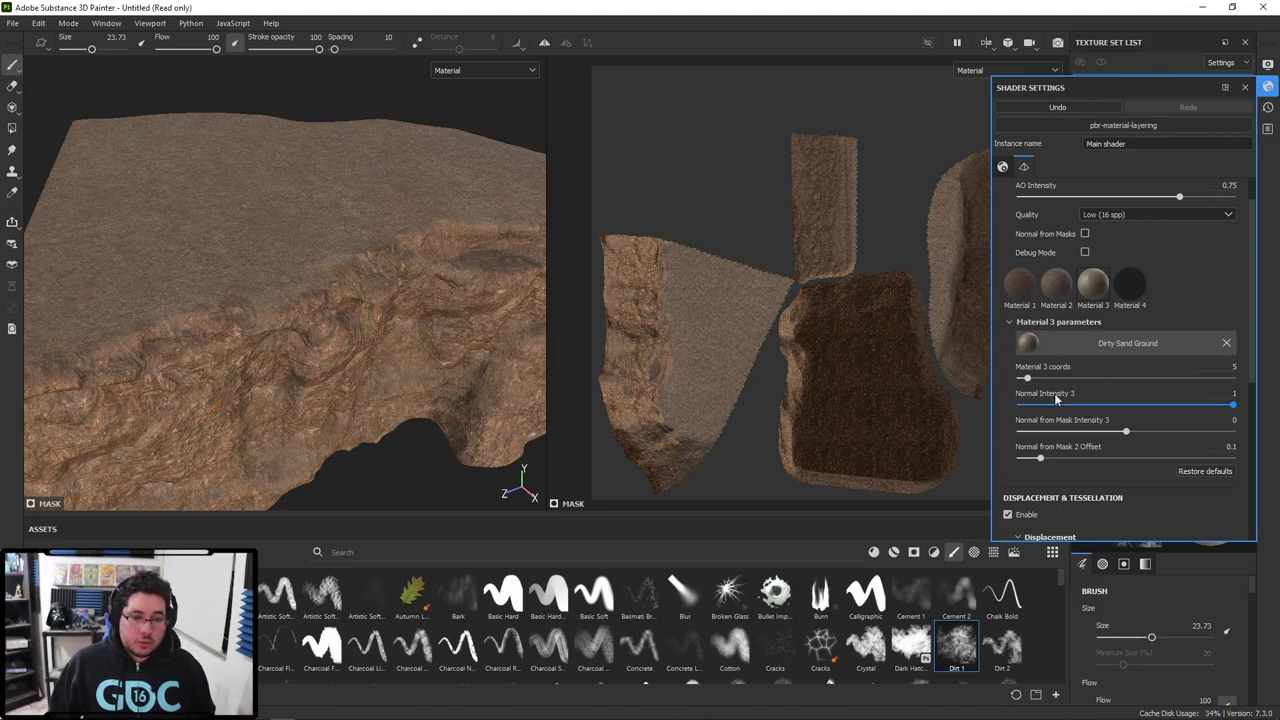
Step: Add a fill layer to the Mask2 stack and set its blending mask value to 1
click(1243, 88)
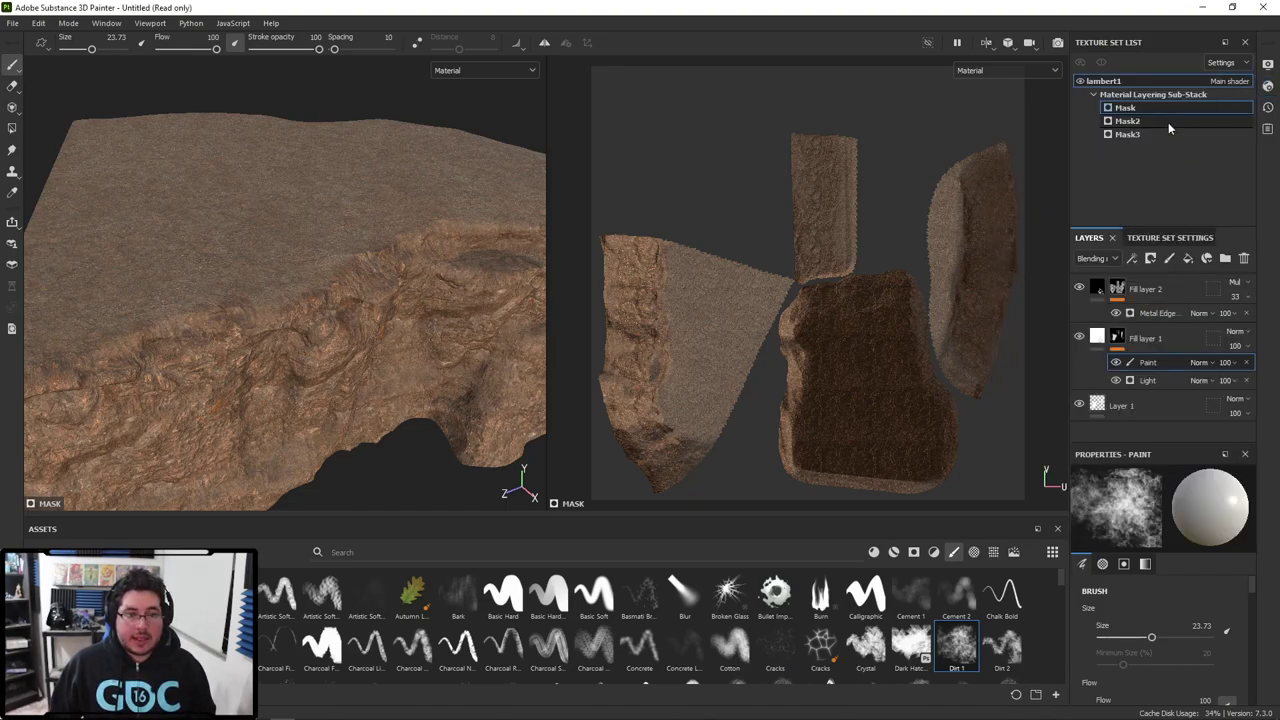
click(1163, 121)
mouse_move(440, 250)
alt+mouse_down()
mouse_move(410, 280)
mouse_move(400, 260)
alt+mouse_up()
drag(318, 262, 358, 252)
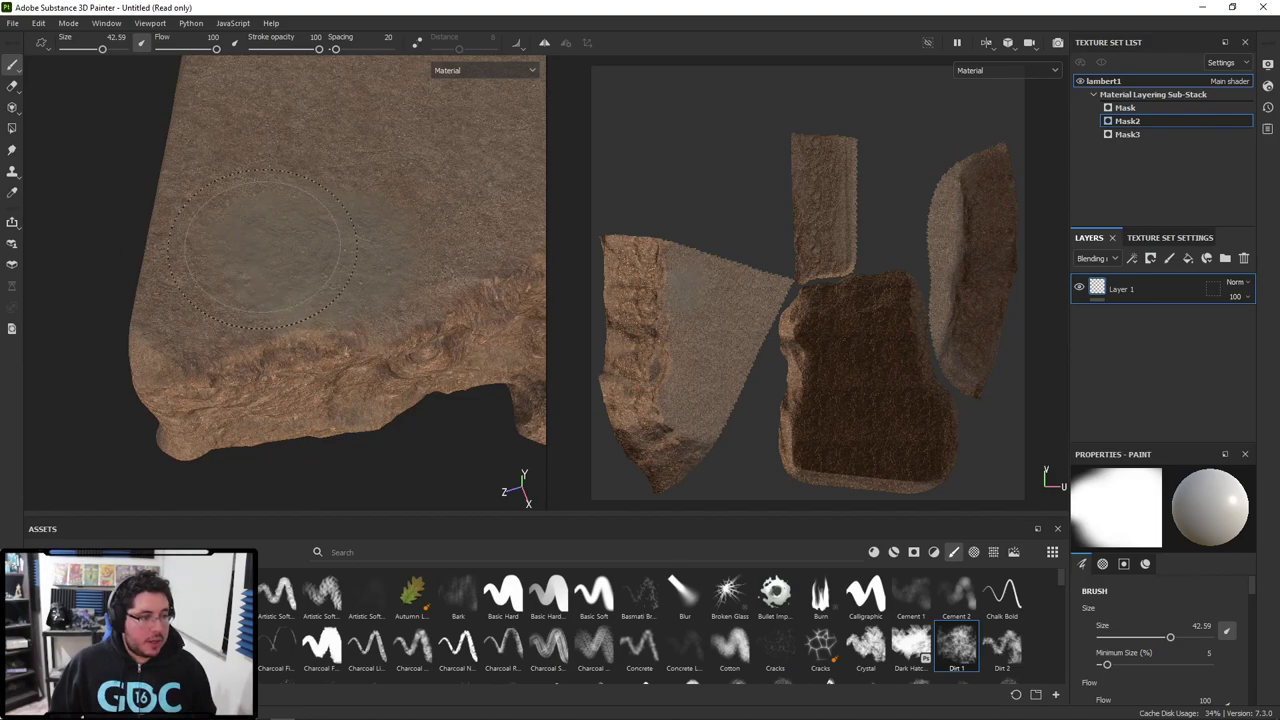
alt+right_drag(358, 252, 300, 286)
alt+drag(300, 286, 330, 330)
alt+middle_drag(330, 330, 295, 229)
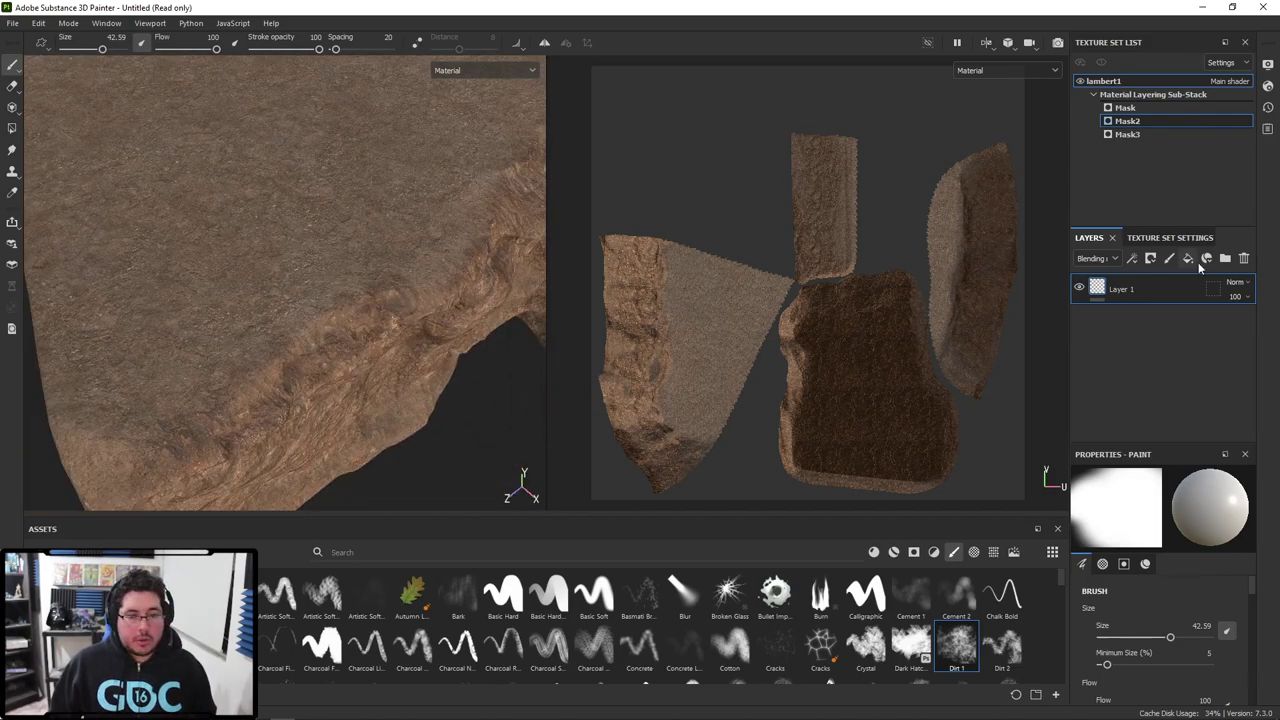
click(1188, 259)
drag(1134, 623, 1253, 619)
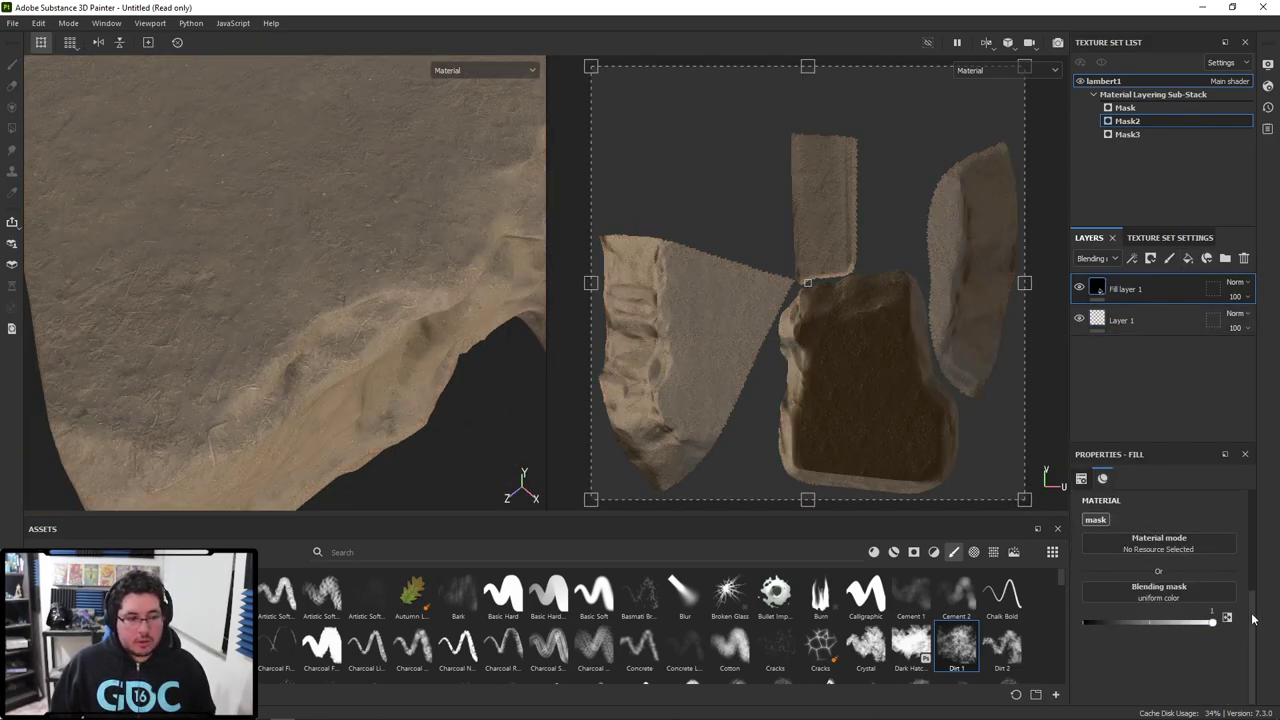
Step: Add a black mask to the new fill layer and apply the Dirt generator to it
right_click(1149, 294)
click(1137, 36)
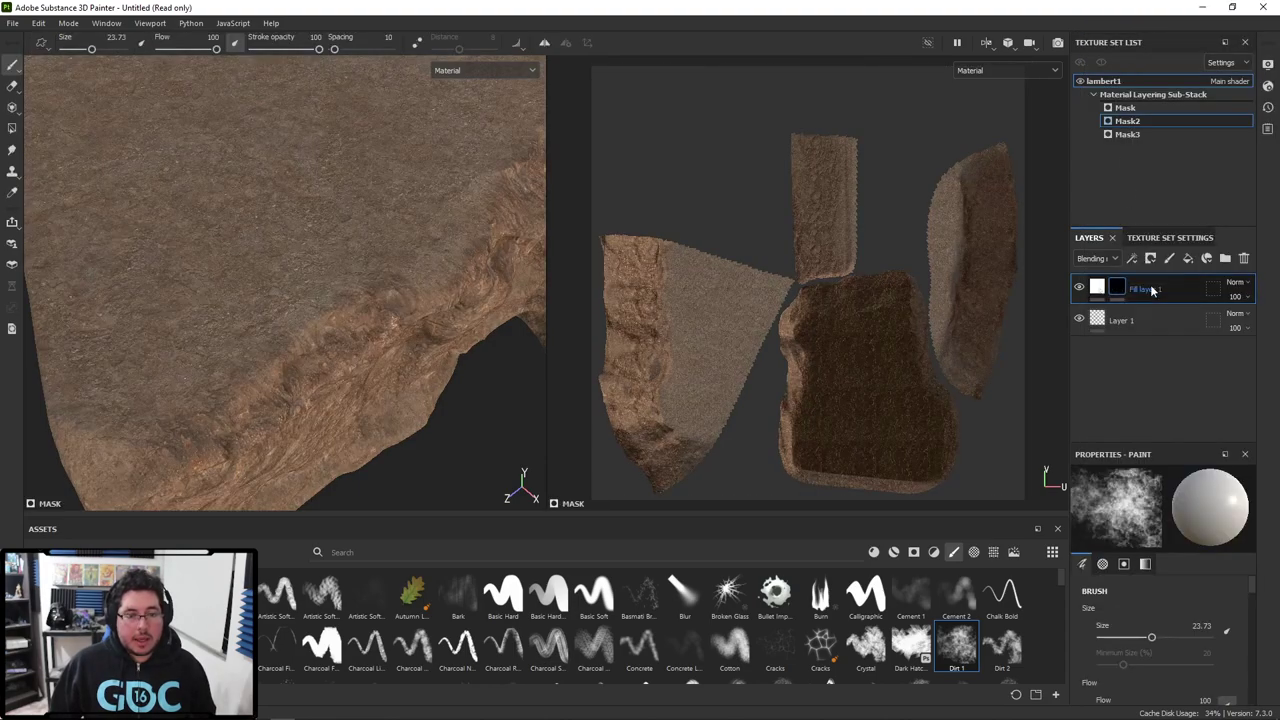
right_click(1117, 288)
click(1141, 472)
click(1156, 505)
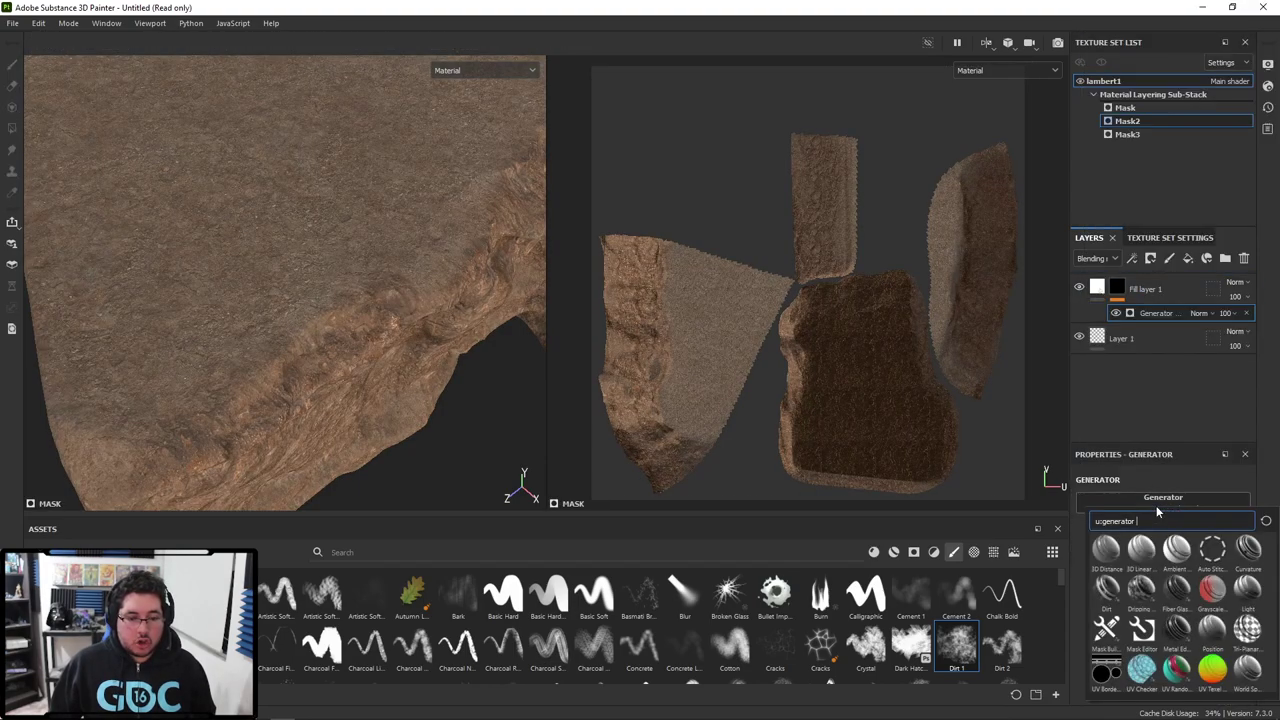
click(1107, 590)
Step: Set the Dirt generator's Dirt Level to 0.67 and Dirt Contrast to 0.74
alt+drag(350, 288, 445, 308)
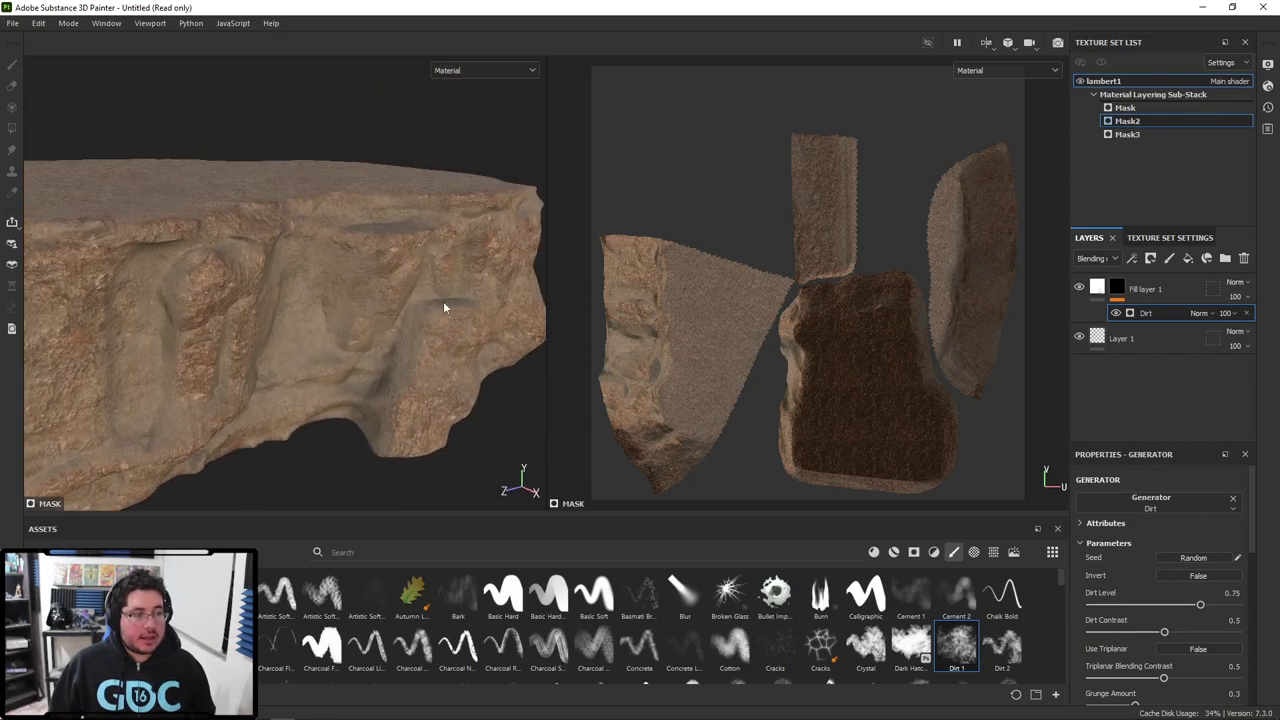
mouse_move(1200, 606)
mouse_down()
mouse_move(1150, 610)
mouse_move(1224, 632)
mouse_move(1189, 606)
mouse_up()
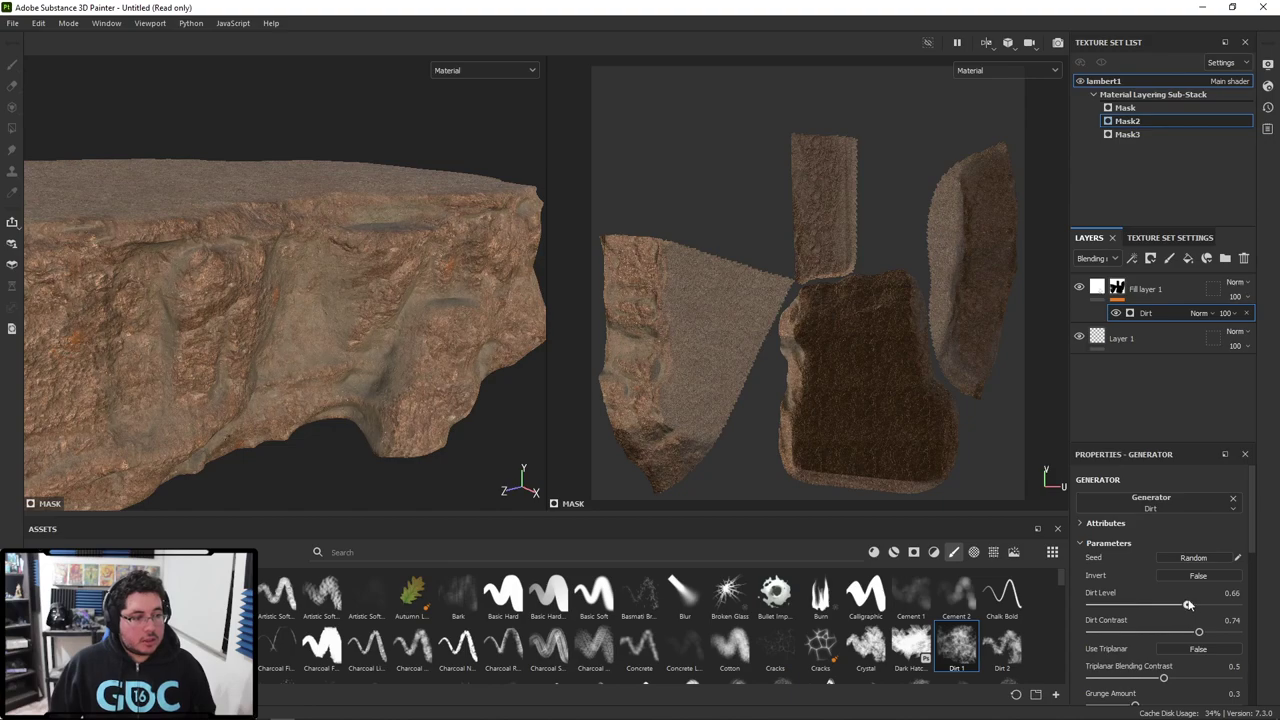
alt+drag(310, 286, 269, 337)
scroll(251, 297, up, 3)
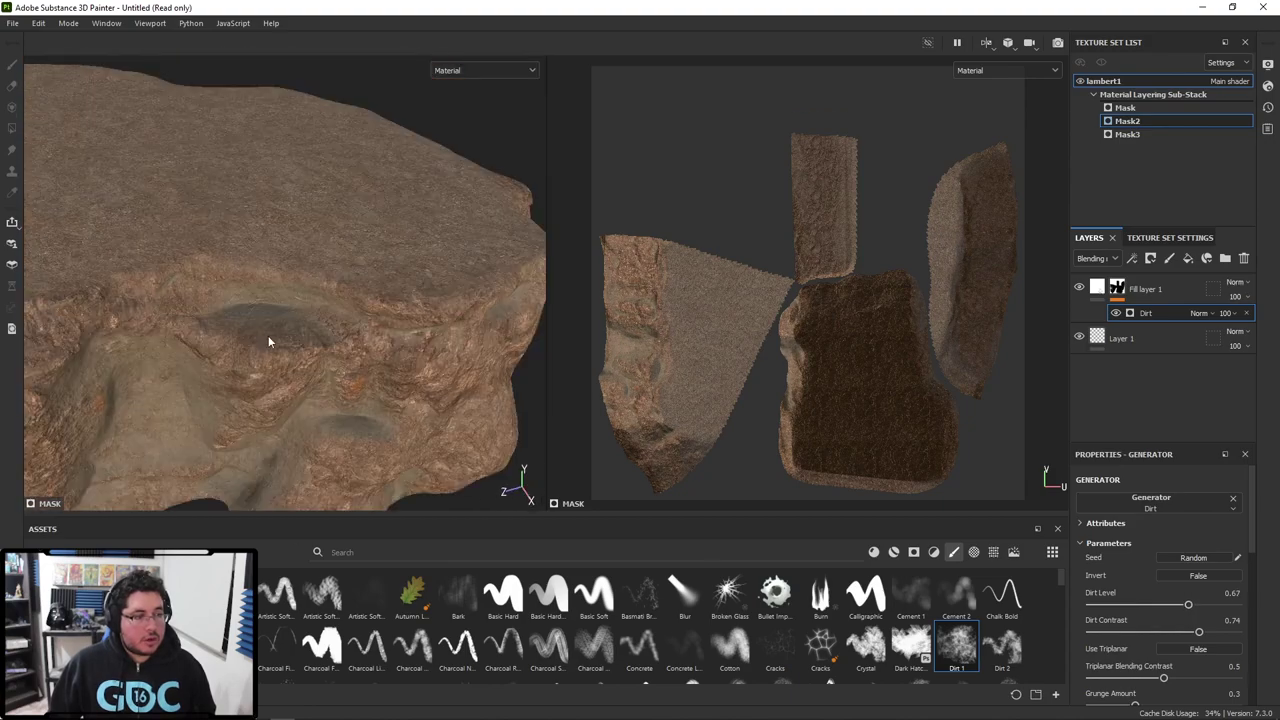
Step: Set Material 3 coords to 20 in the shader settings to tile the Dirty Sand Ground material more finely
scroll(229, 277, up, 5)
alt+drag(229, 277, 265, 243)
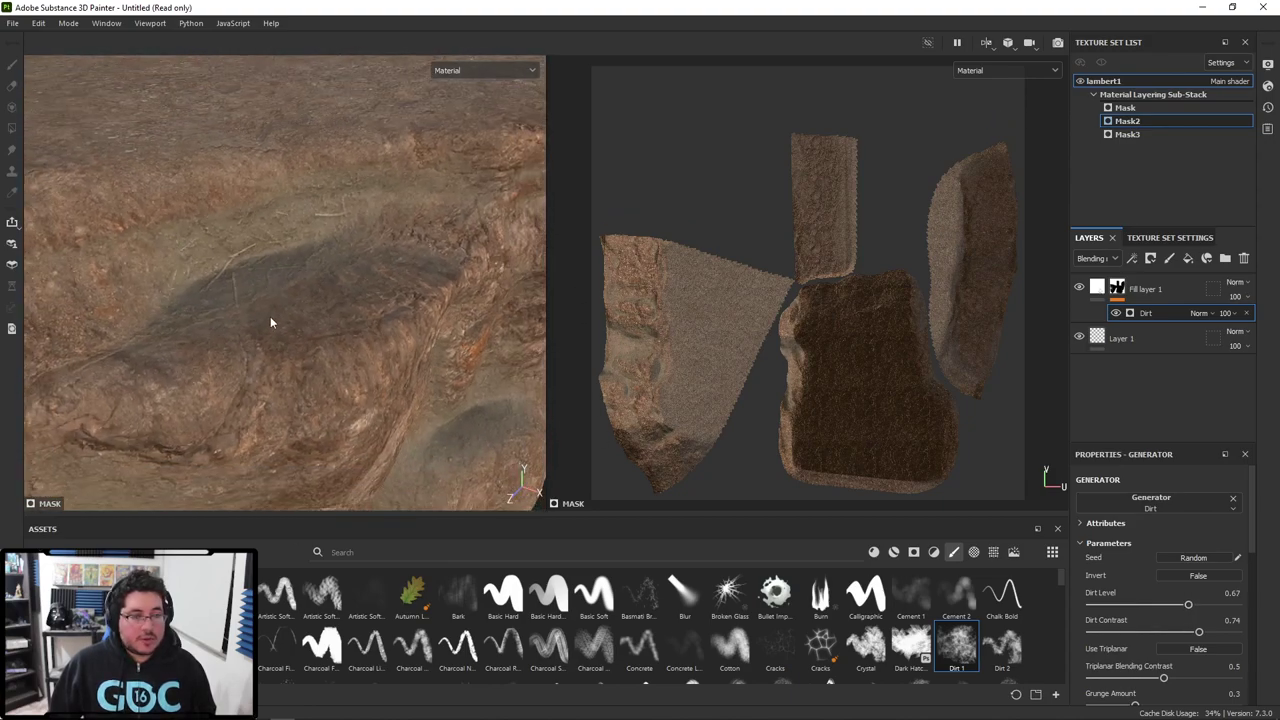
alt+drag(270, 322, 209, 251)
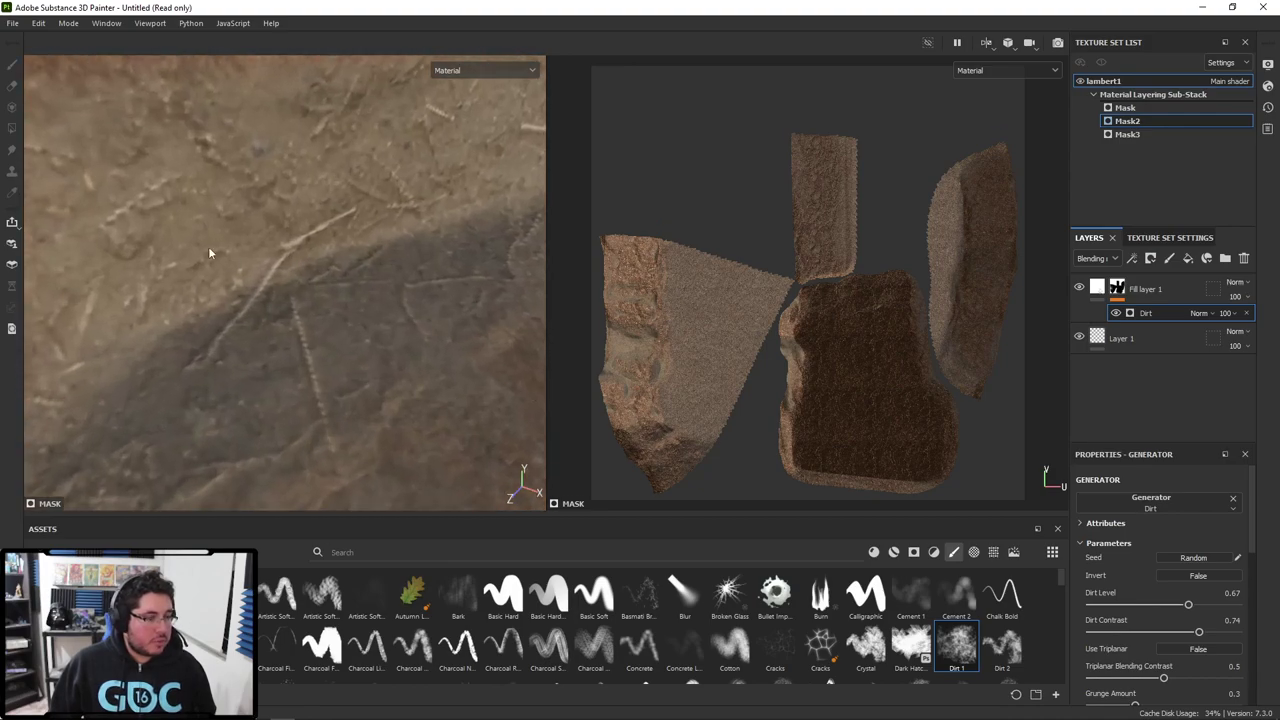
click(1267, 88)
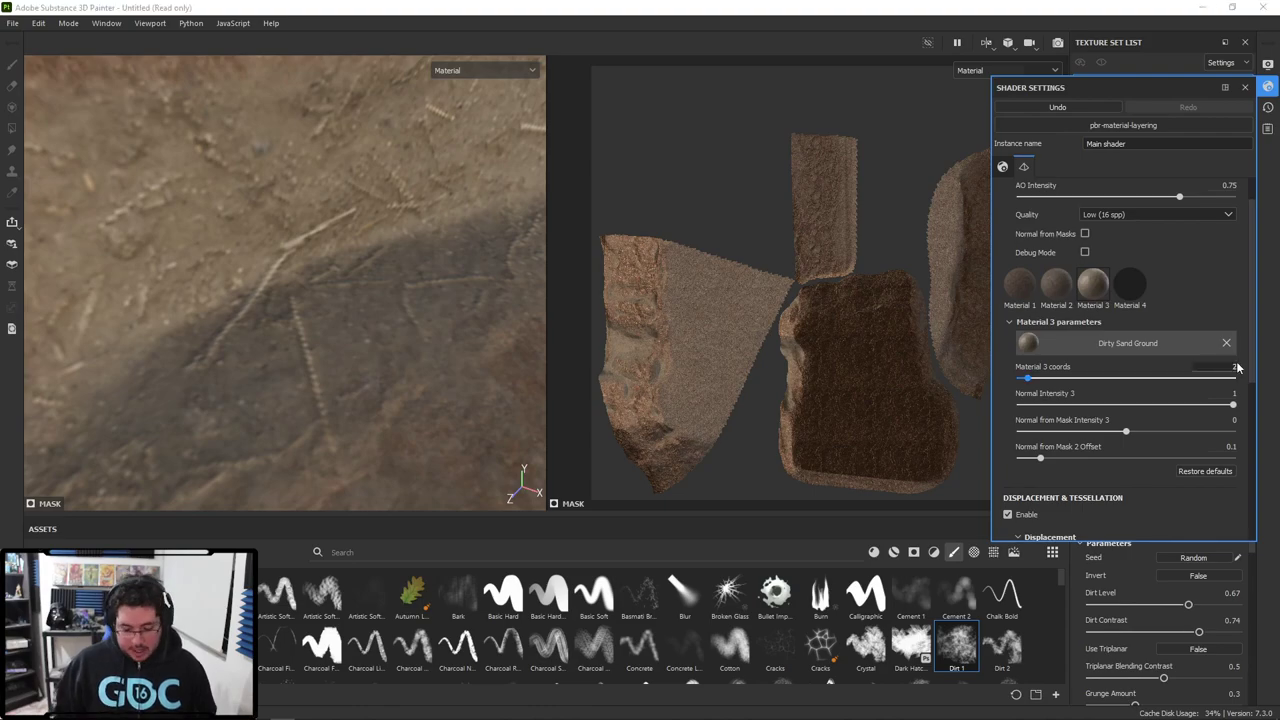
key(Return)
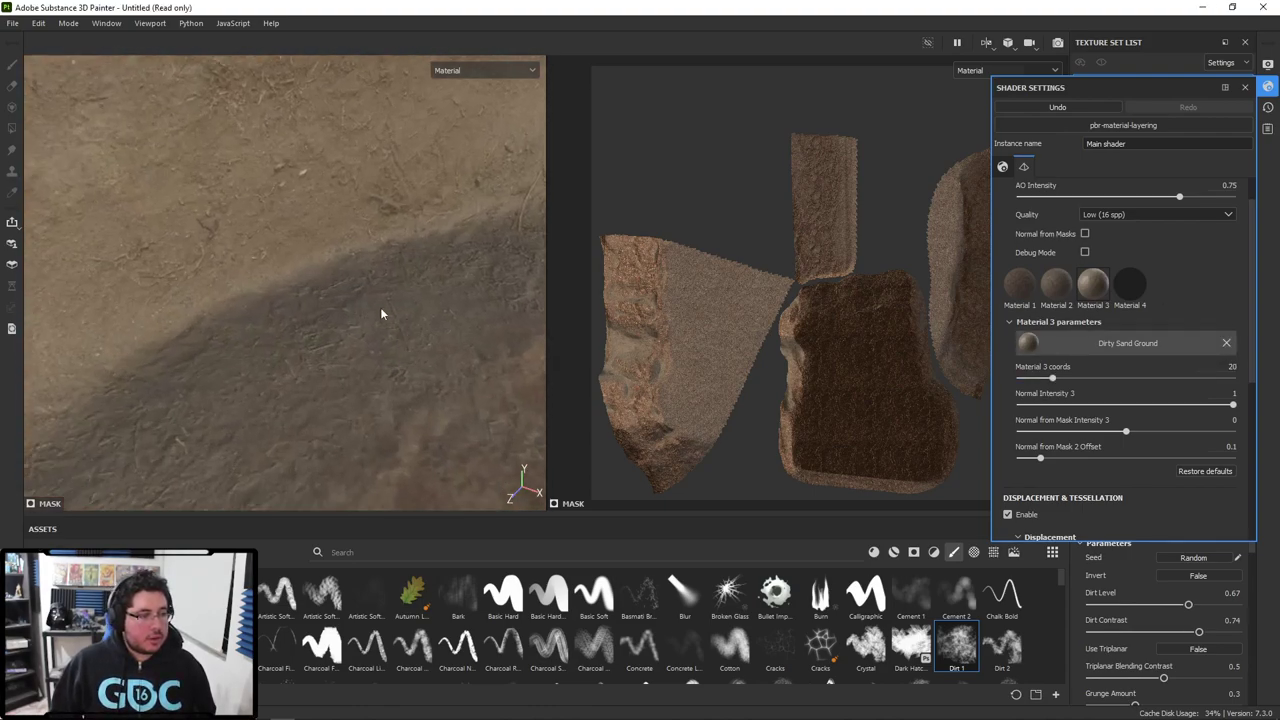
alt+drag(381, 314, 360, 270)
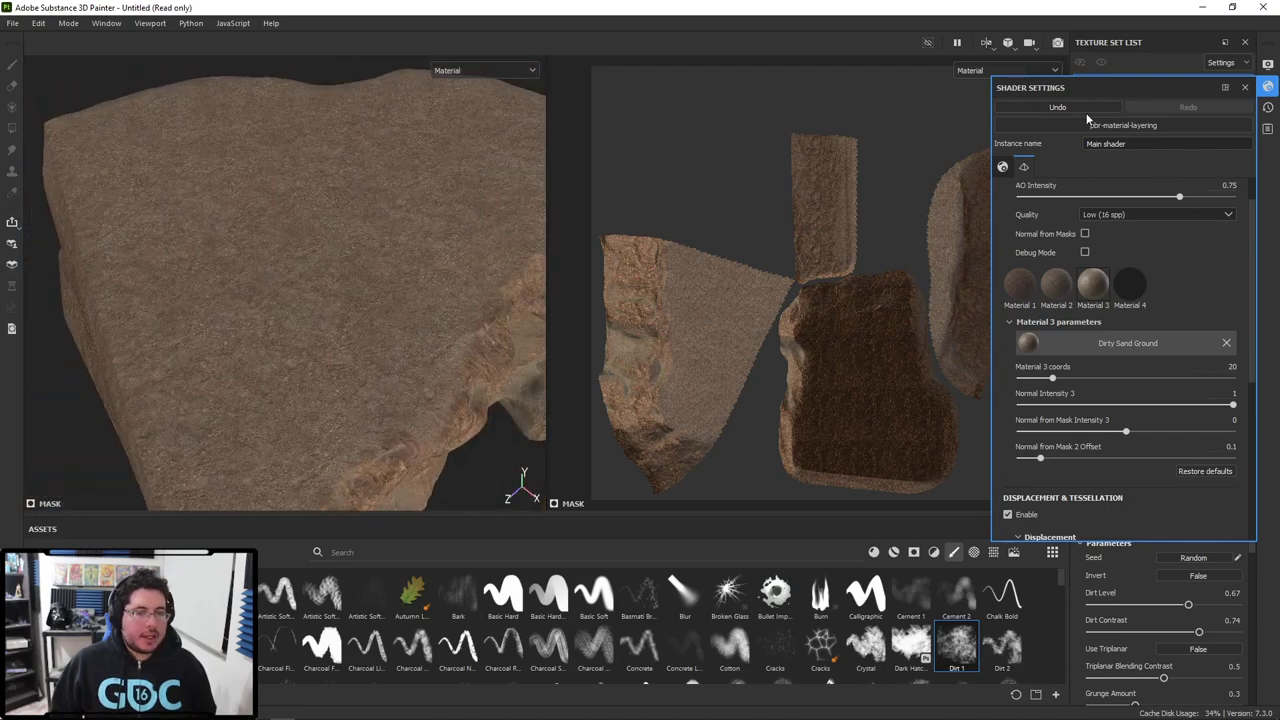
click(1247, 88)
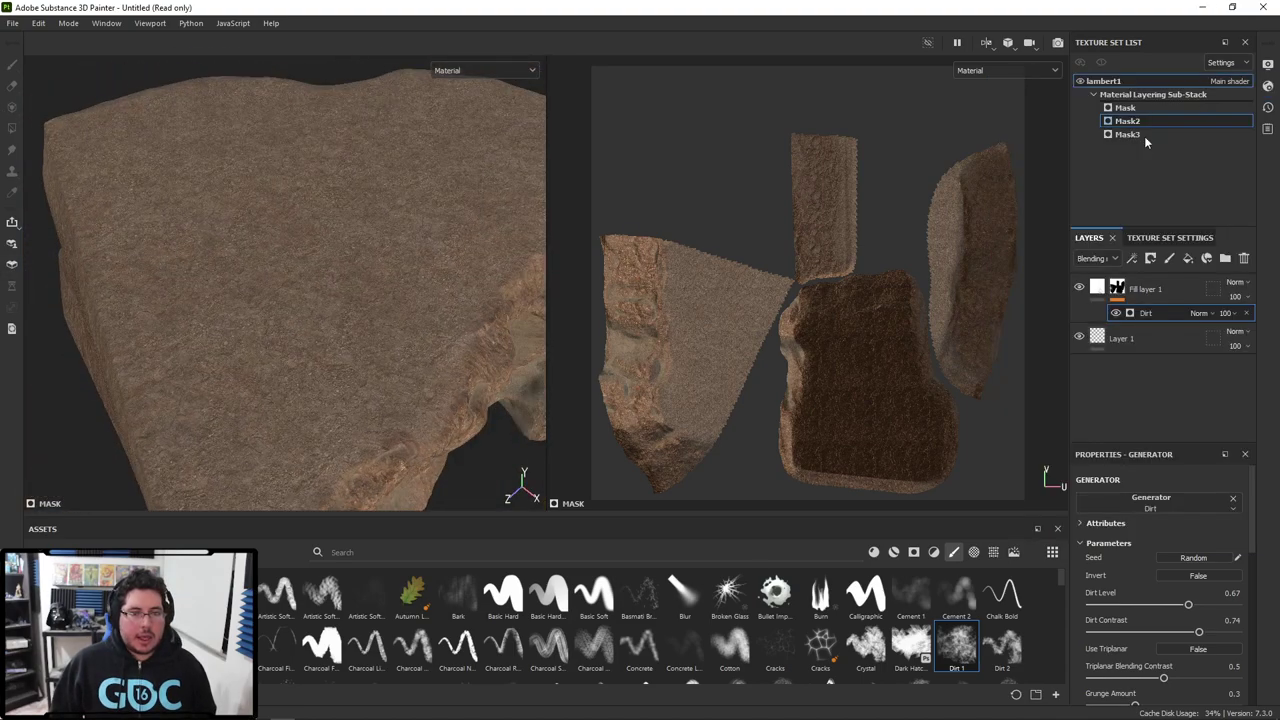
Step: Add a paint layer above the fill layer in Mask2 and brush sand along the cliff top with Dirt 2 at size 50.1
click(1169, 259)
alt+drag(430, 283, 300, 225)
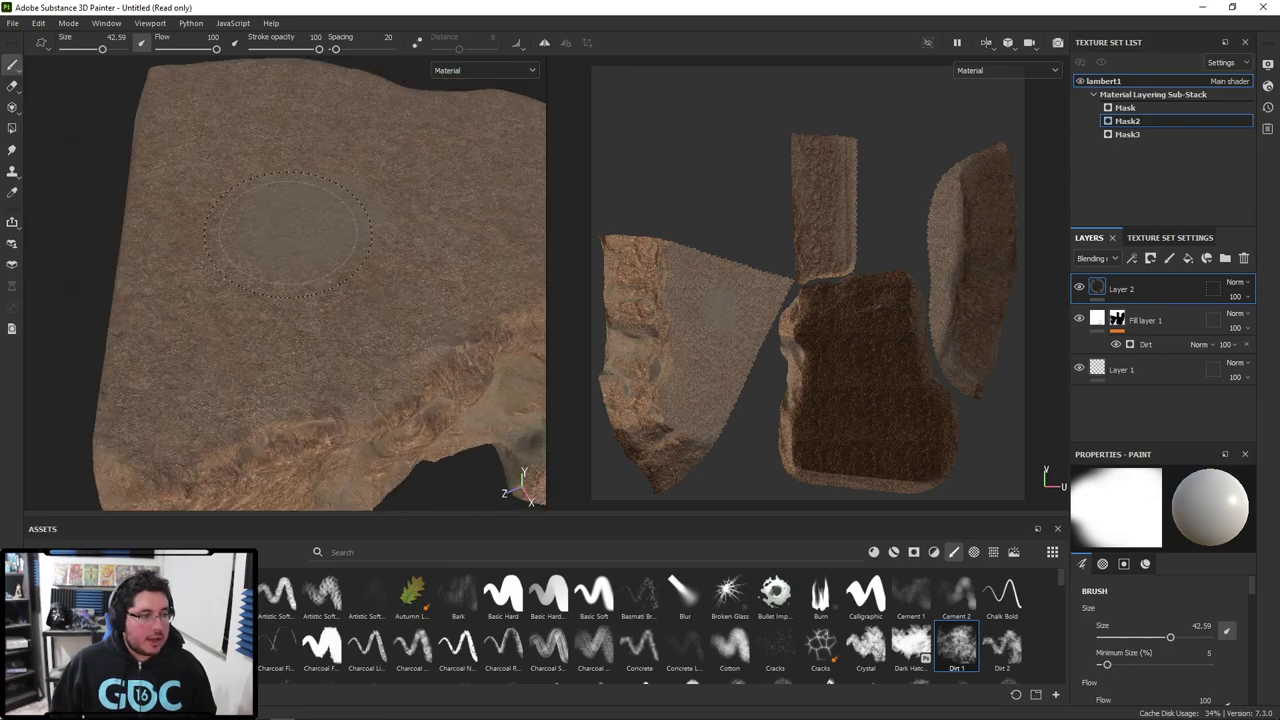
click(1002, 645)
ctrl+right_drag(388, 341, 418, 341)
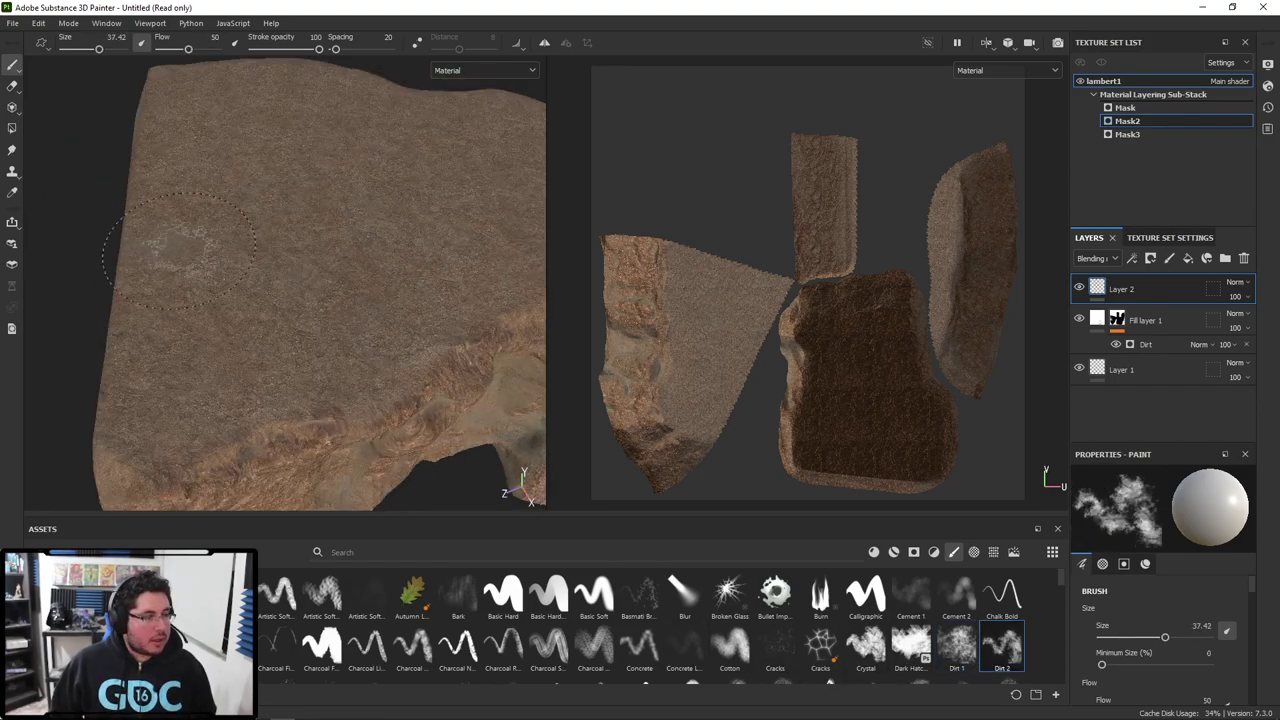
ctrl+right_drag(150, 240, 115, 212)
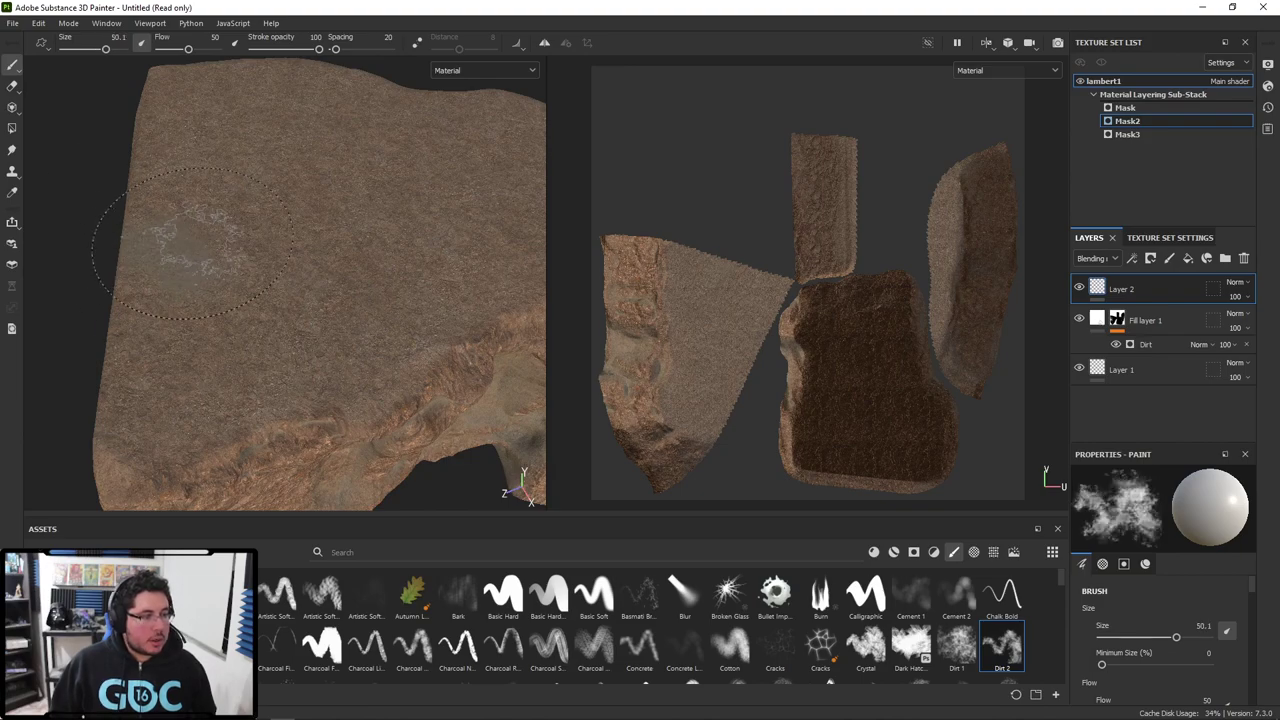
alt+middle_drag(192, 243, 106, 281)
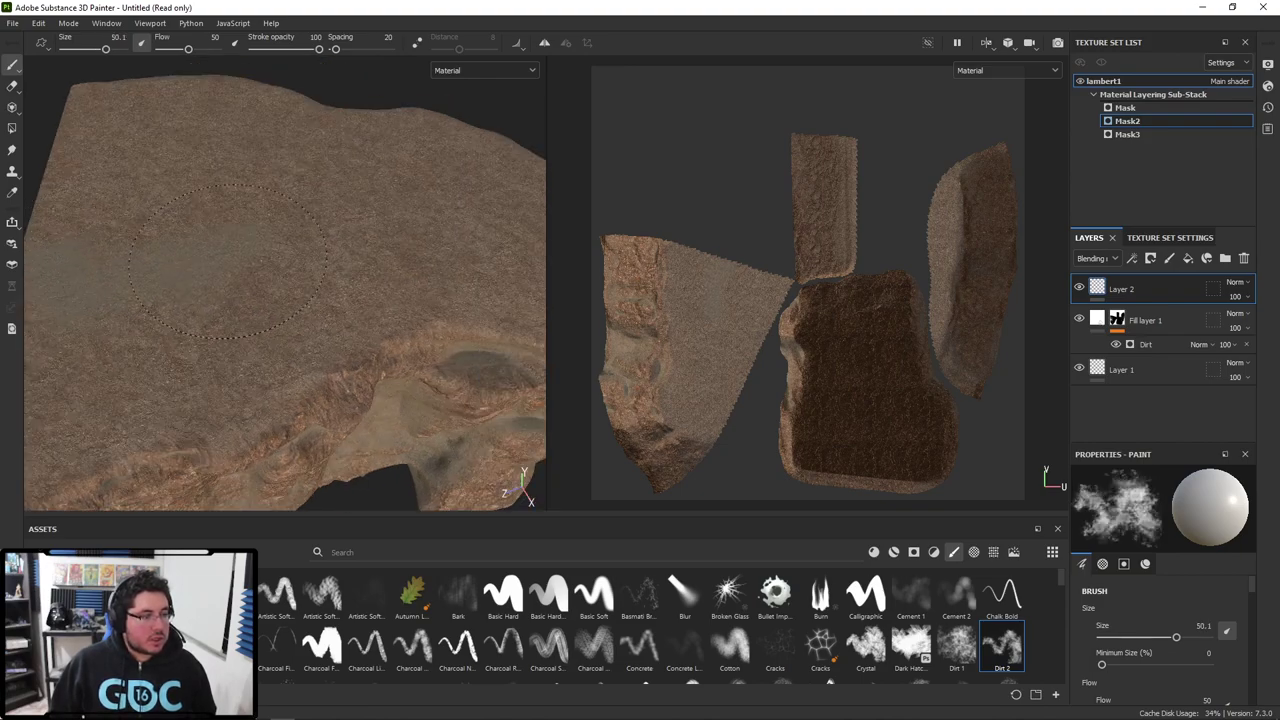
mouse_move(228, 262)
alt+mouse_down()
mouse_move(190, 255)
mouse_move(219, 240)
alt+mouse_up()
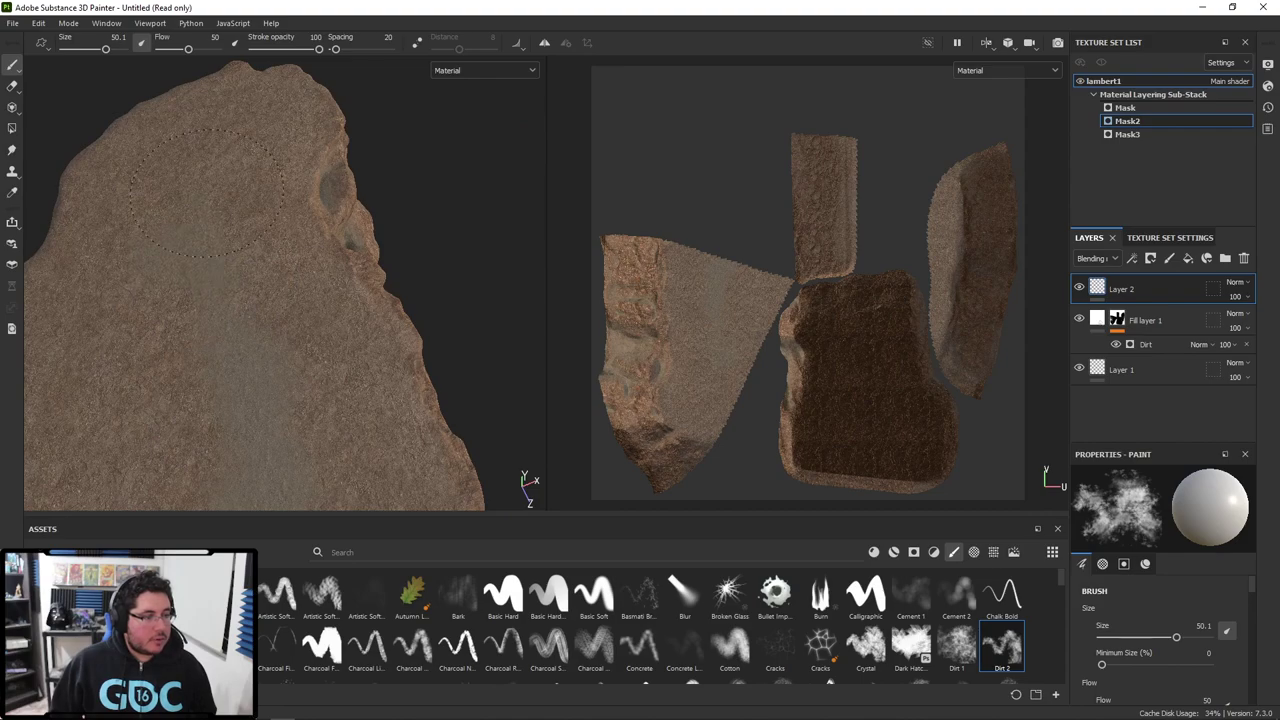
alt+drag(263, 316, 296, 245)
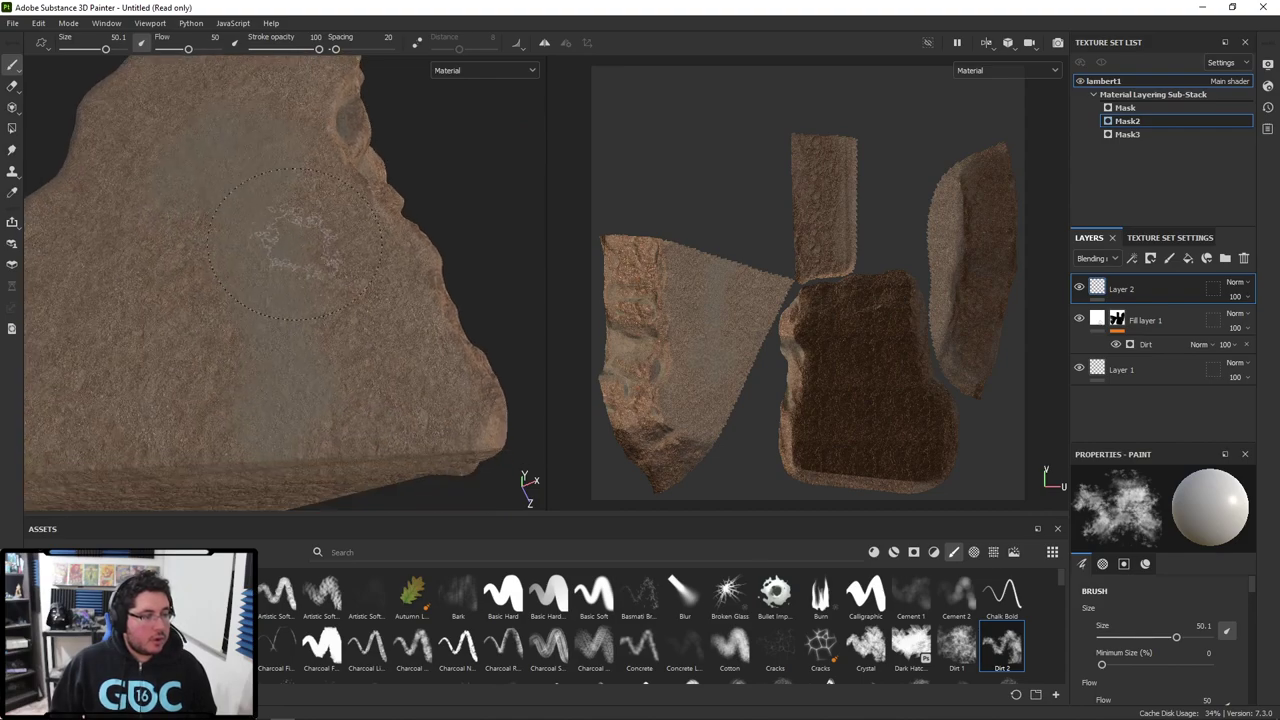
Step: Enlarge the Dirt 2 brush to size 89.85 and paint broad sand patches across the cliff's top surface
ctrl+right_drag(203, 357, 264, 357)
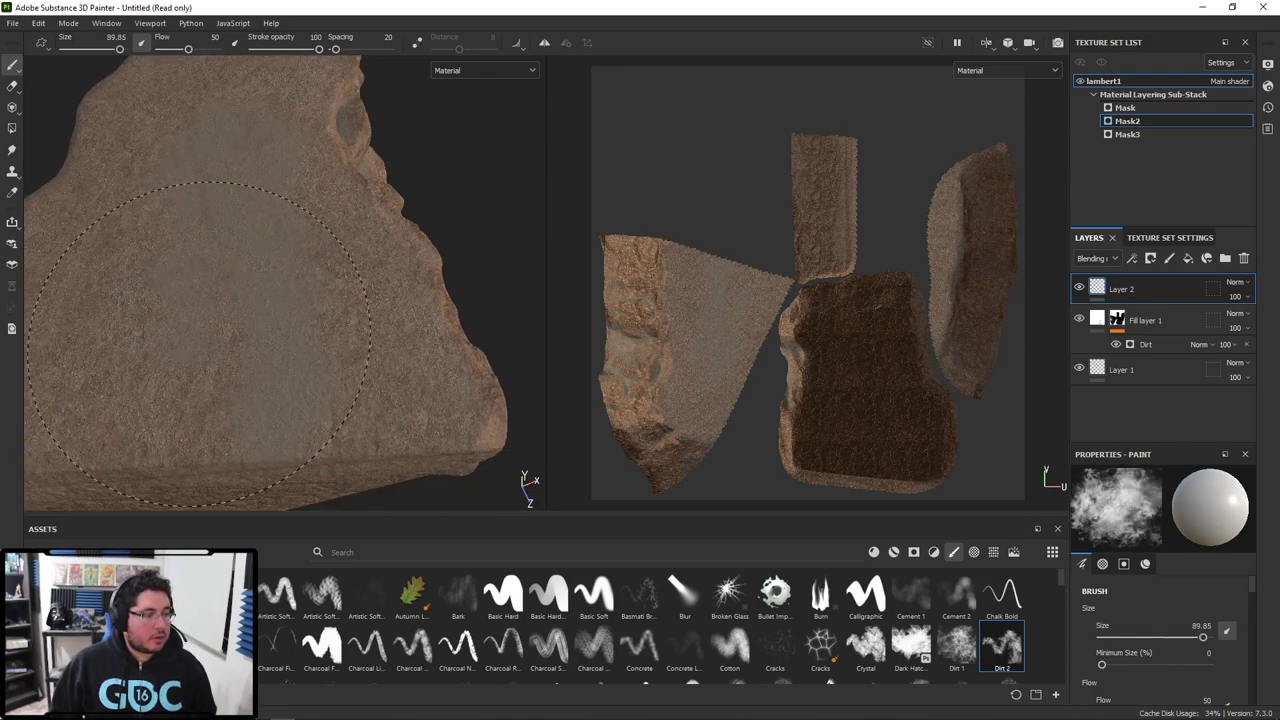
click(205, 348)
mouse_move(273, 332)
alt+mouse_down()
mouse_move(289, 298)
mouse_move(257, 306)
alt+mouse_up()
scroll(257, 306, up, 2)
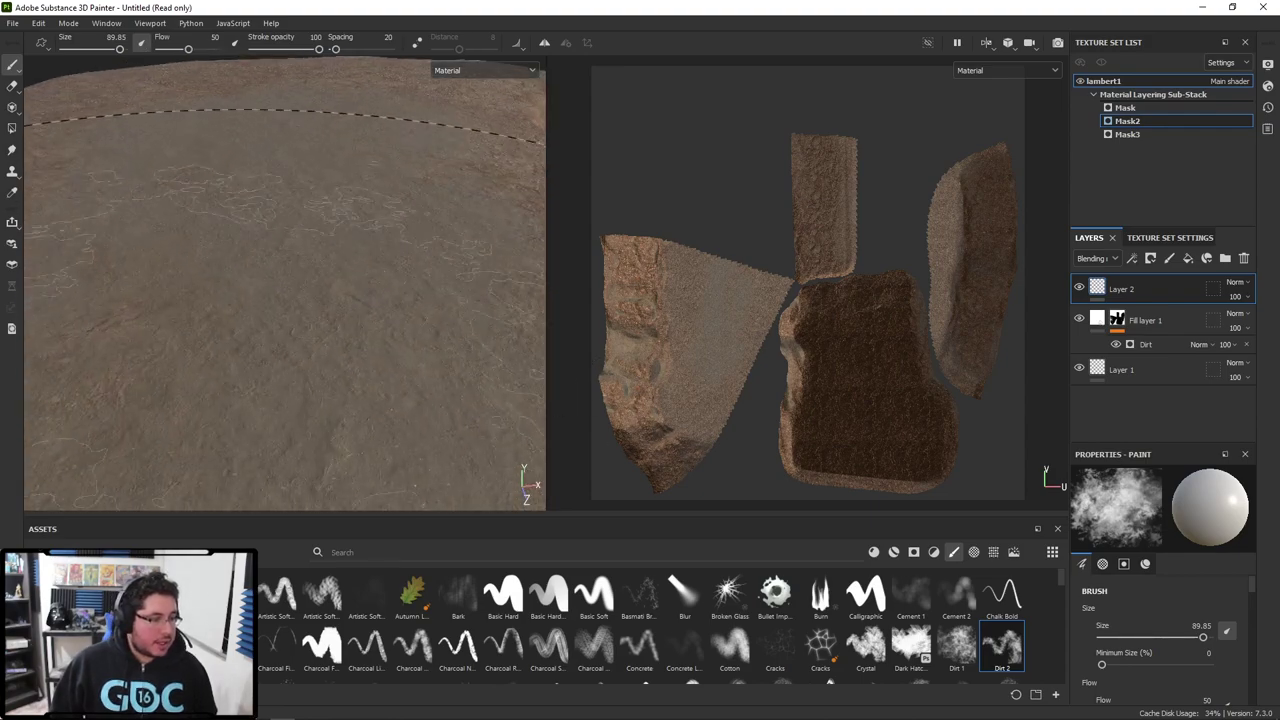
mouse_move(262, 304)
alt+right_down()
mouse_move(71, 211)
mouse_move(80, 200)
alt+right_up()
alt+drag(80, 200, 150, 260)
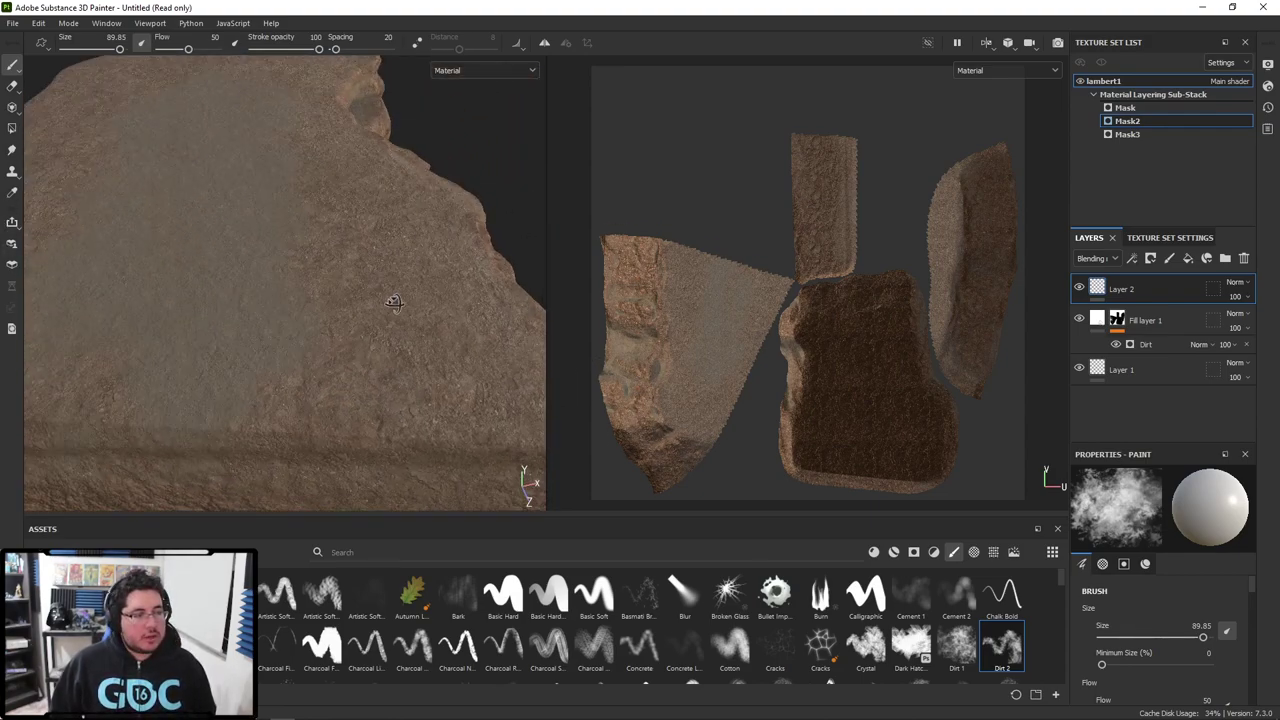
alt+middle_drag(191, 322, 305, 336)
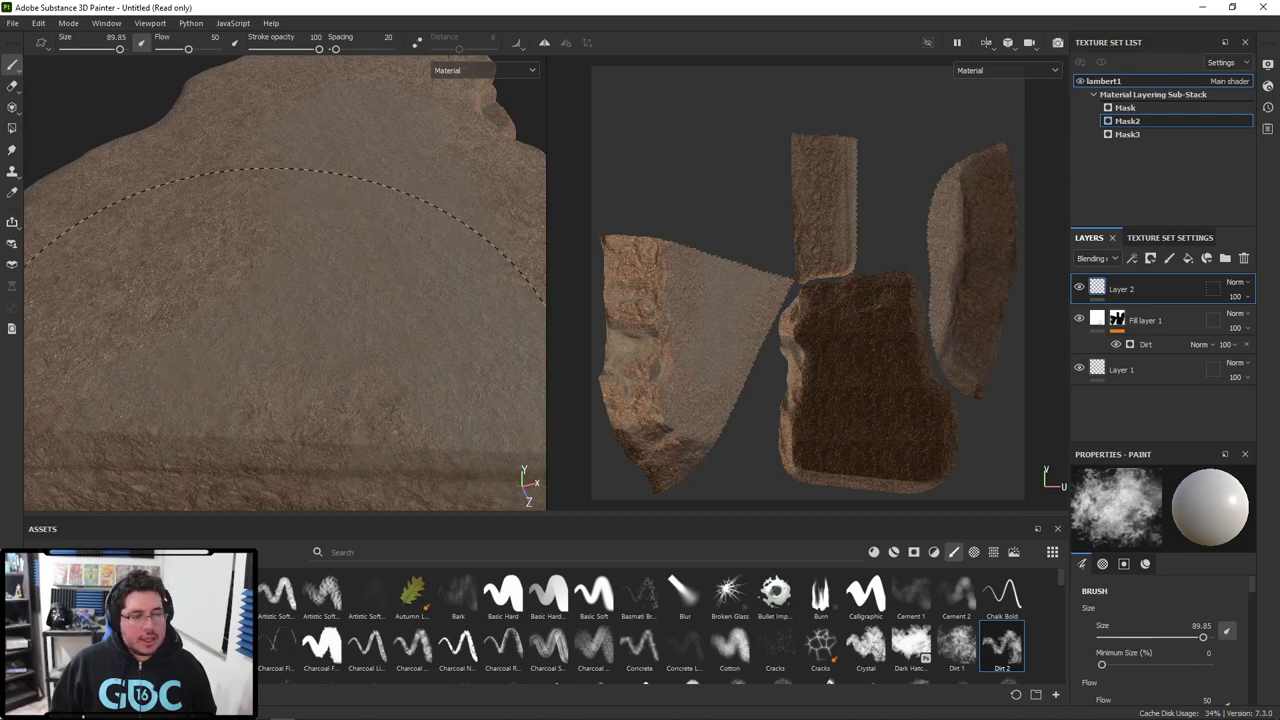
mouse_move(285, 300)
alt+mouse_down()
mouse_move(286, 366)
mouse_move(297, 258)
alt+mouse_up()
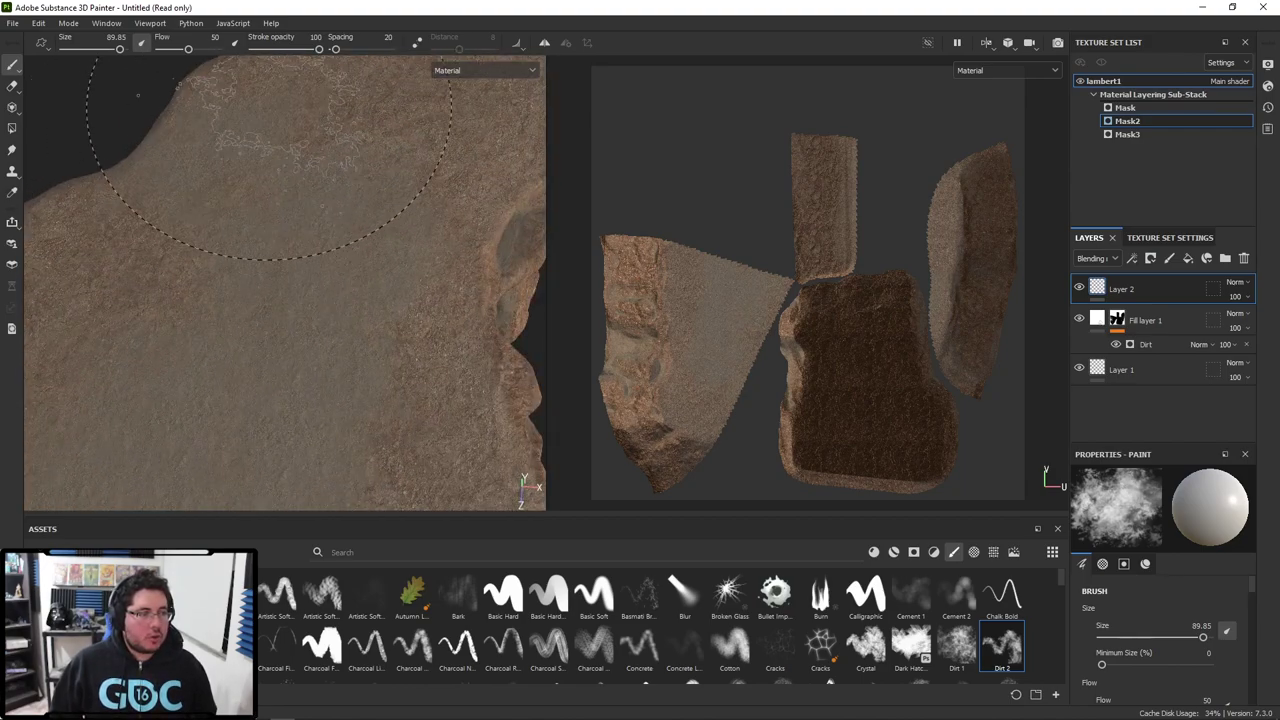
mouse_move(300, 200)
alt+mouse_down()
mouse_move(177, 166)
mouse_move(283, 215)
mouse_move(289, 240)
mouse_move(400, 262)
alt+mouse_up()
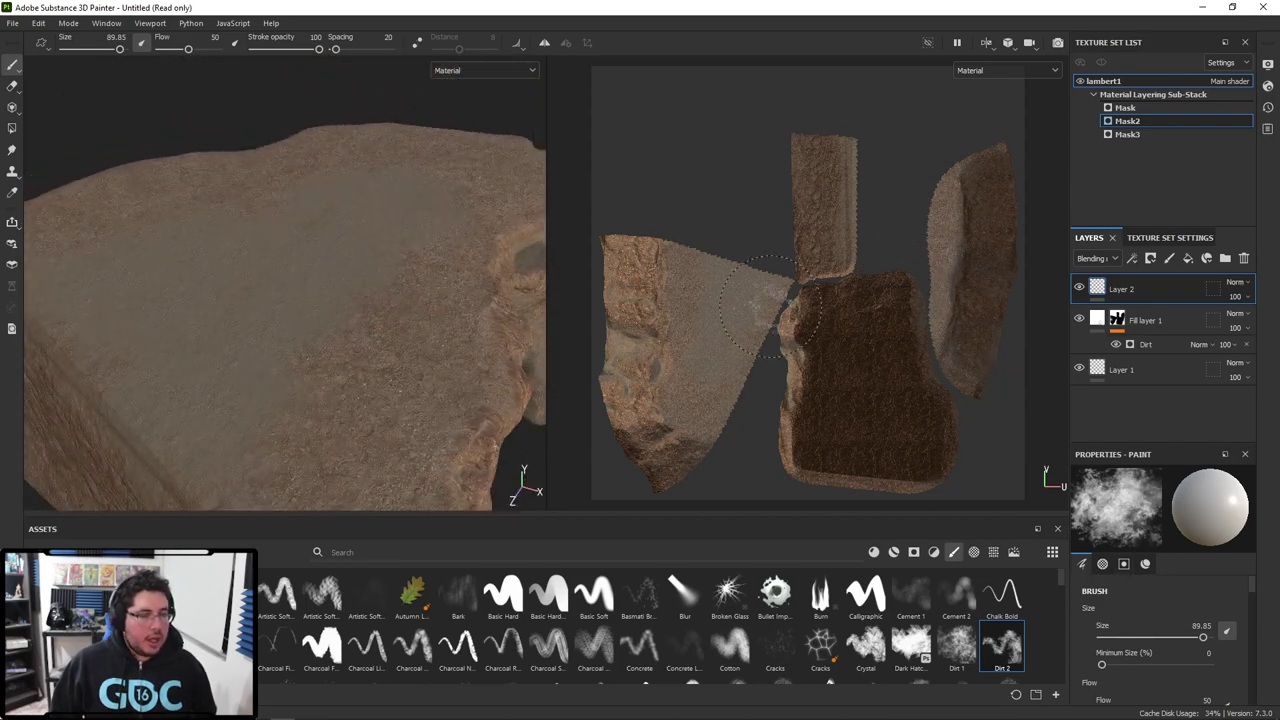
Step: Lower the opacity of the painted sand layer, Layer 2, to 68
drag(1272, 320, 1262, 321)
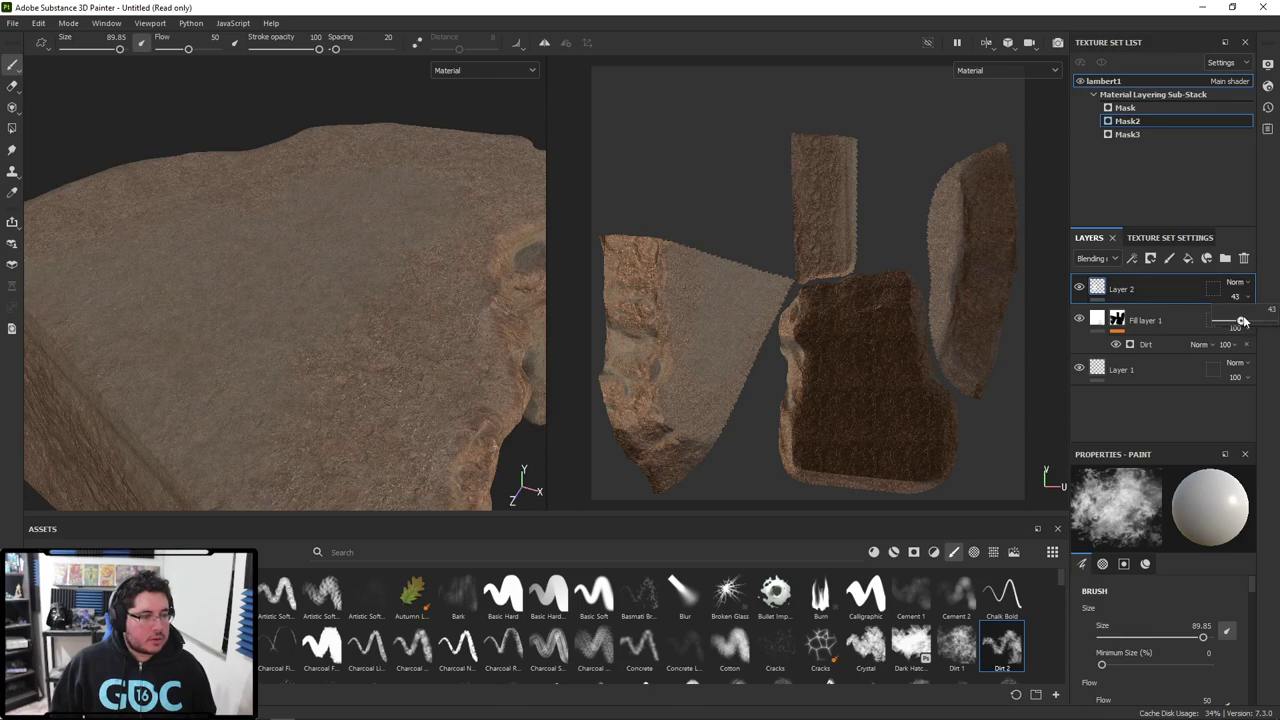
alt+right_drag(290, 238, 400, 212)
alt+drag(400, 212, 332, 200)
alt+drag(331, 268, 568, 361)
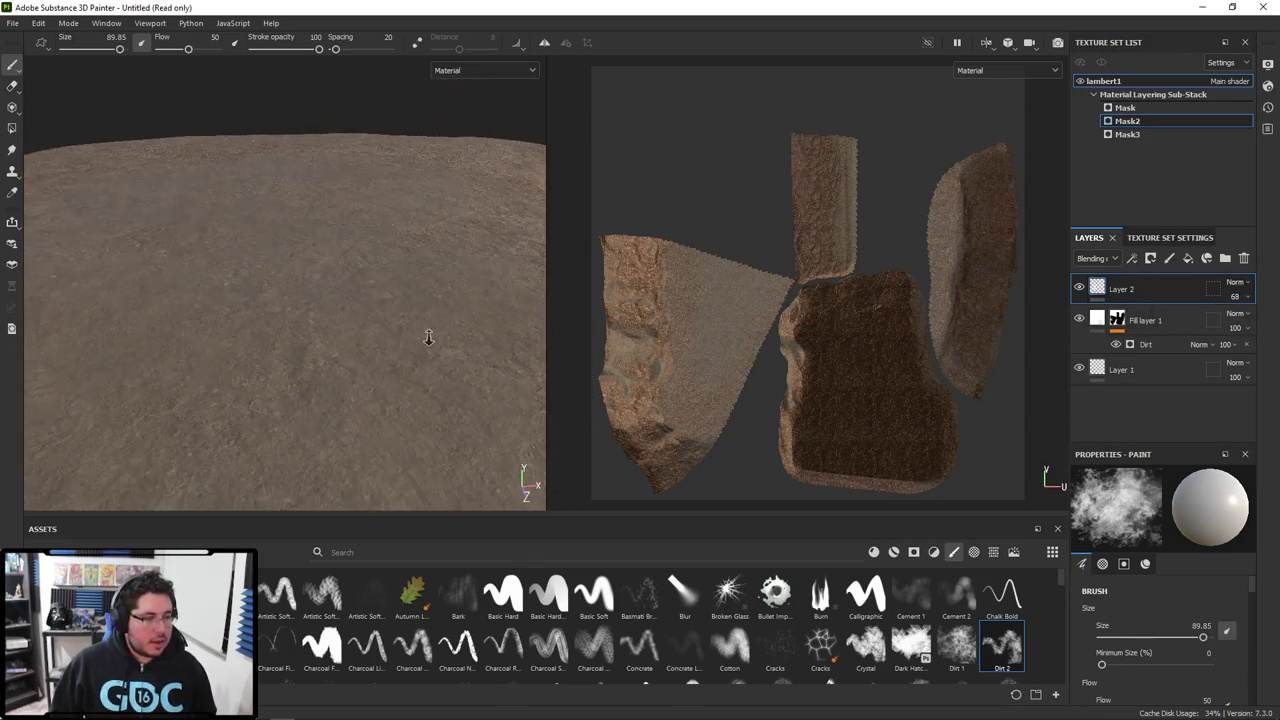
Step: Set the brush's blending mask value to 0 and size to 45.41, and brush sand away from the cliff's rocky side
alt+drag(429, 337, 246, 262)
alt+right_drag(246, 262, 170, 250)
alt+drag(170, 250, 440, 345)
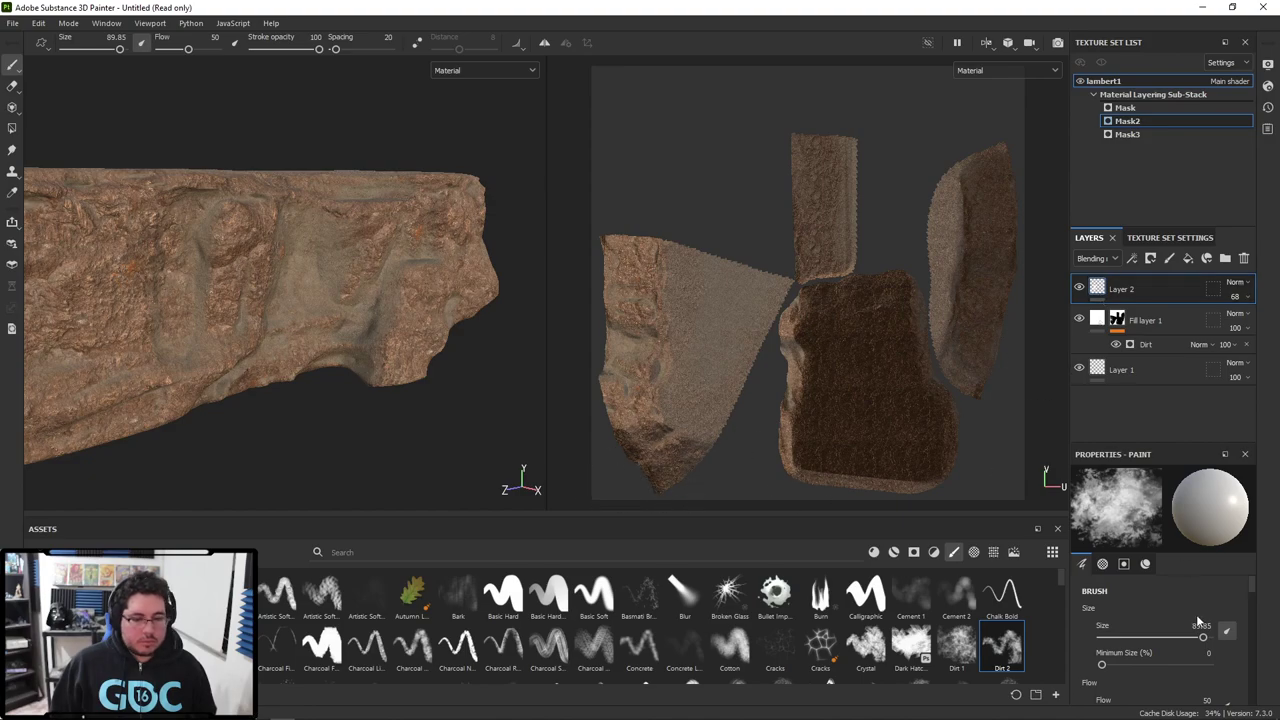
scroll(1180, 650, down, 5)
scroll(1178, 667, down, 5)
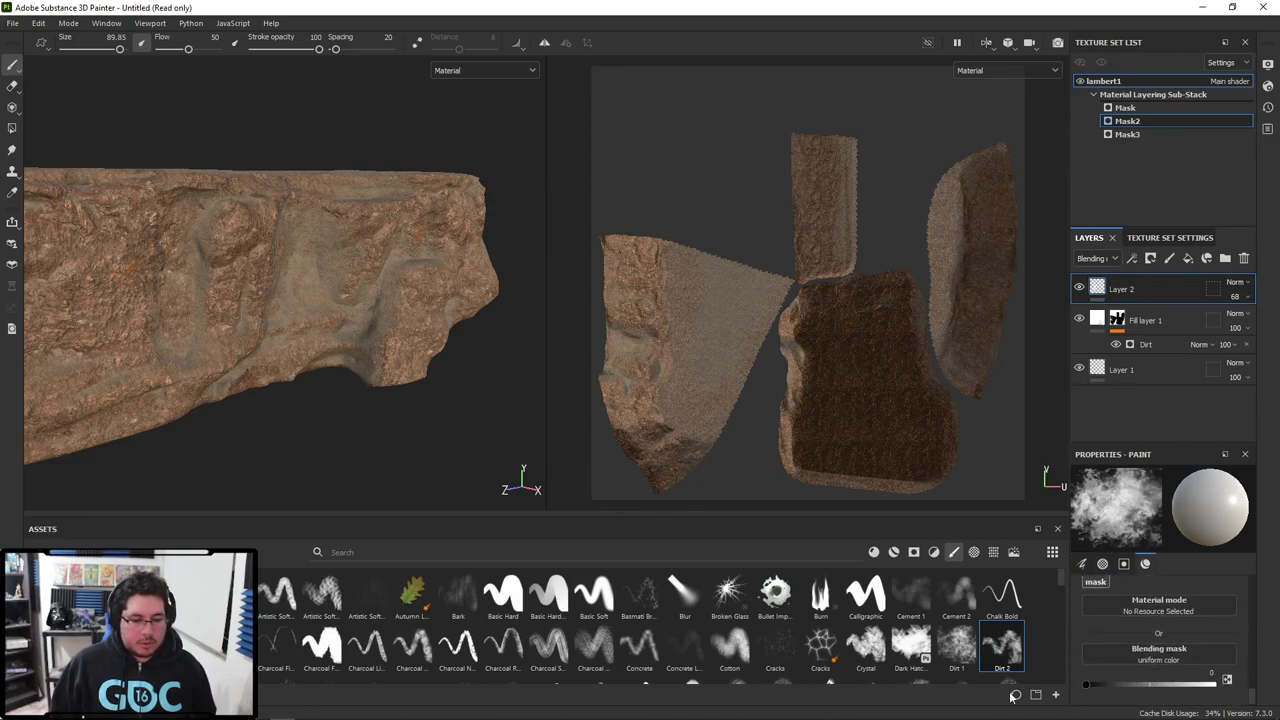
alt+drag(314, 306, 288, 314)
ctrl+right_drag(276, 279, 200, 279)
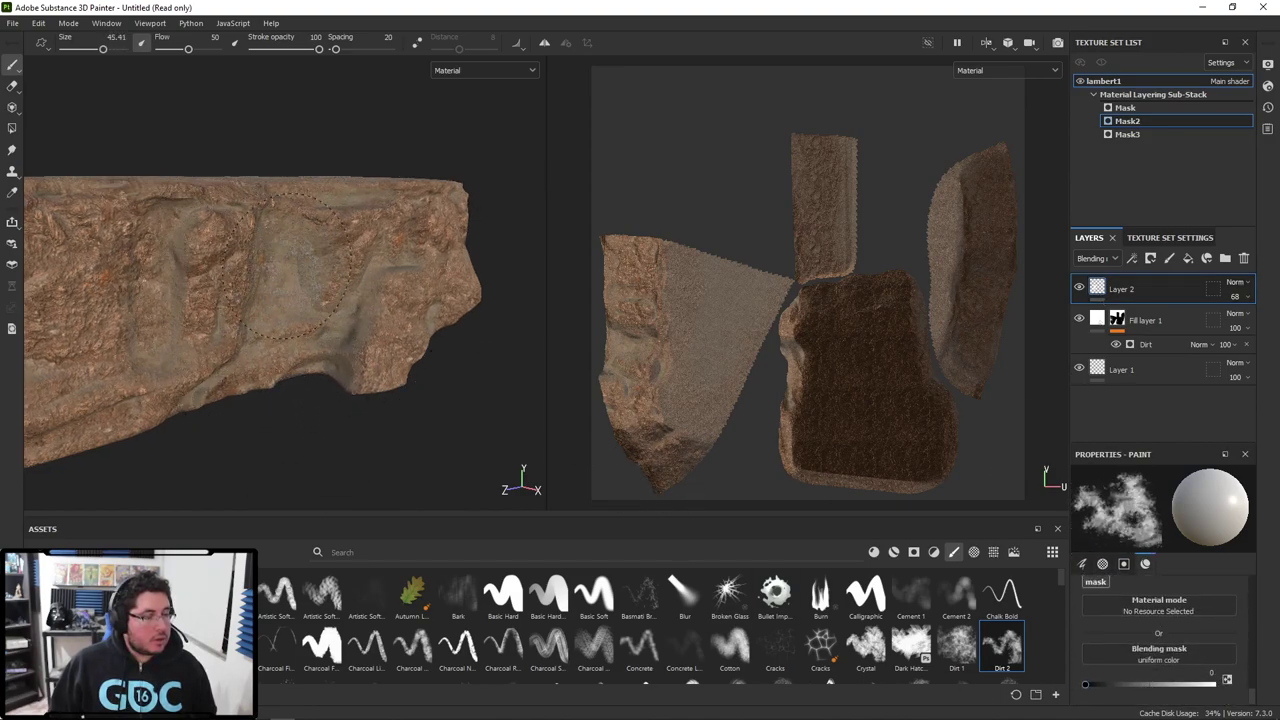
alt+drag(301, 213, 280, 280)
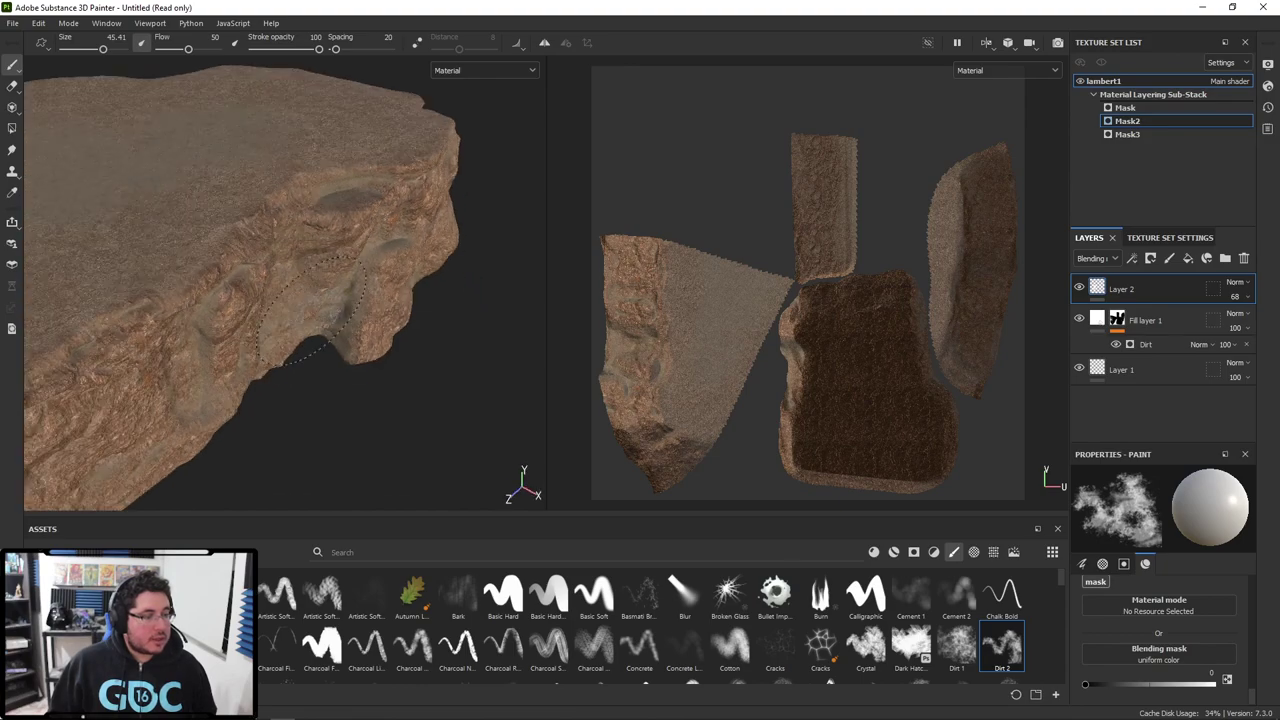
Step: Reduce the Dirt 2 brush size to 37.92 for the cliff's rocky side
alt+right_drag(280, 280, 400, 228)
alt+middle_drag(400, 228, 272, 296)
ctrl+right_drag(272, 296, 259, 296)
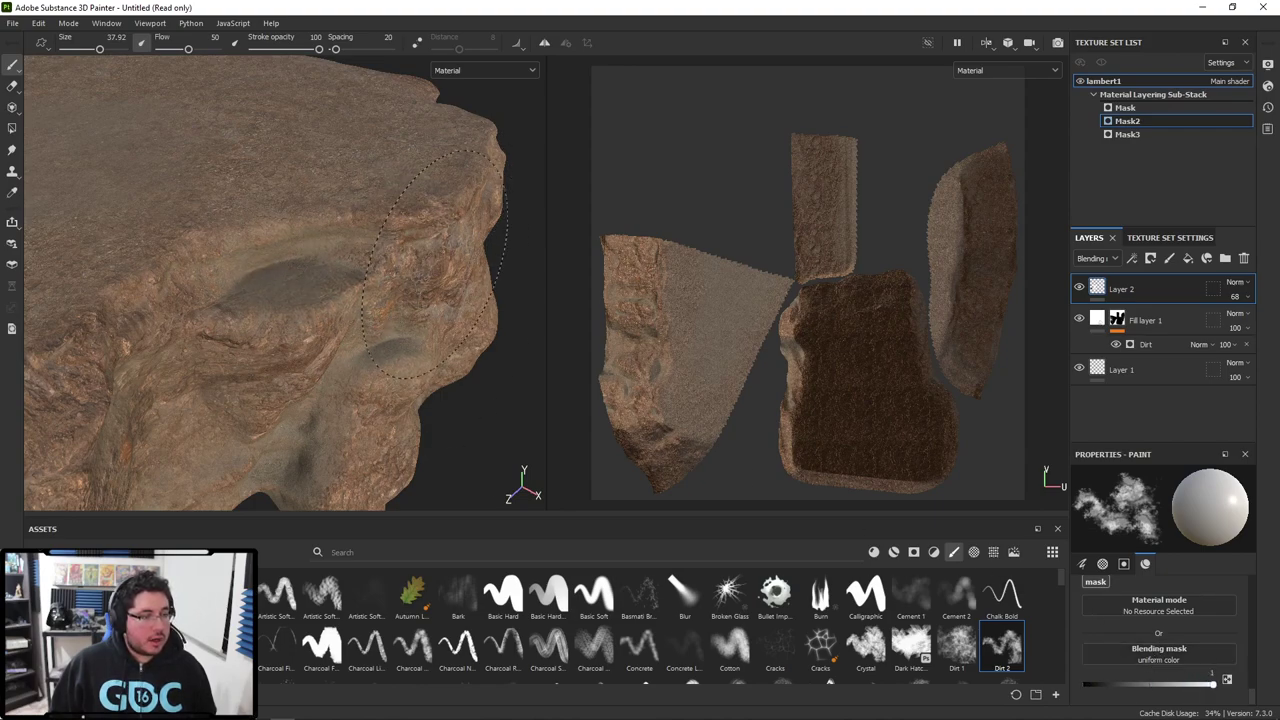
Step: Examine the blend of sand, dirt and rock on the cliff's top and front face from several angles
mouse_move(470, 165)
alt+mouse_down()
mouse_move(147, 232)
mouse_move(300, 250)
alt+mouse_up()
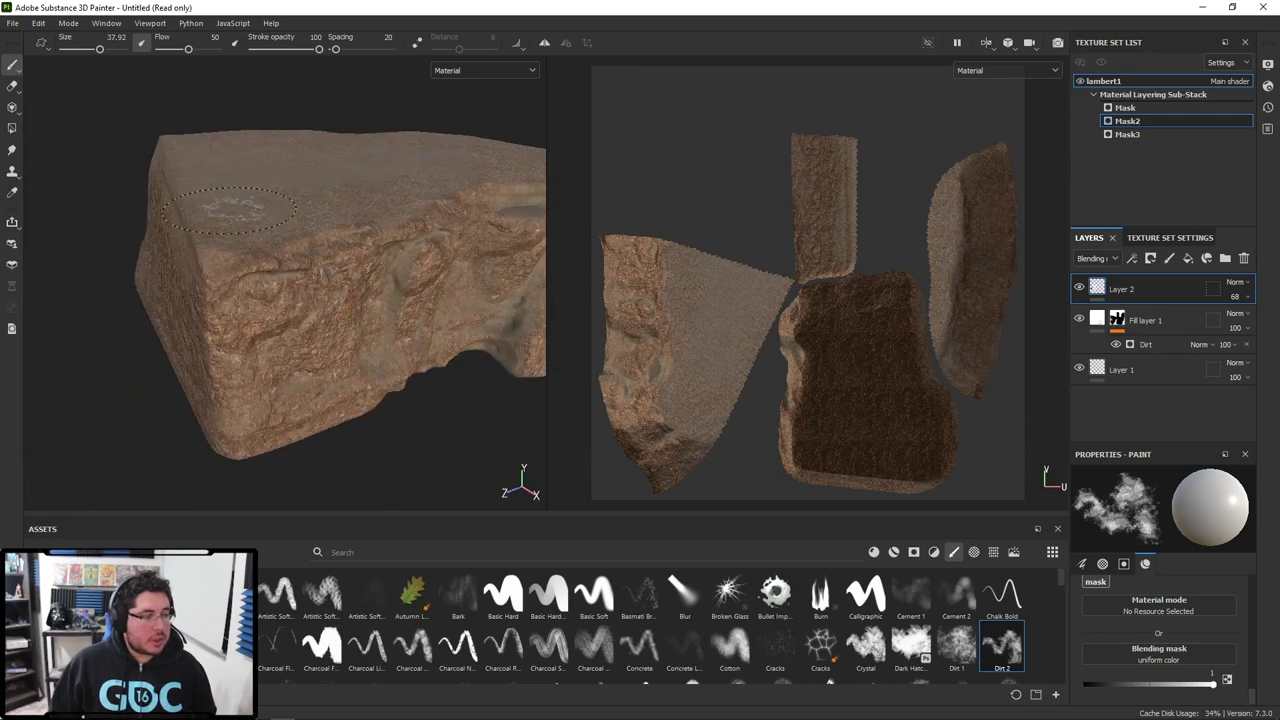
alt+drag(229, 210, 333, 213)
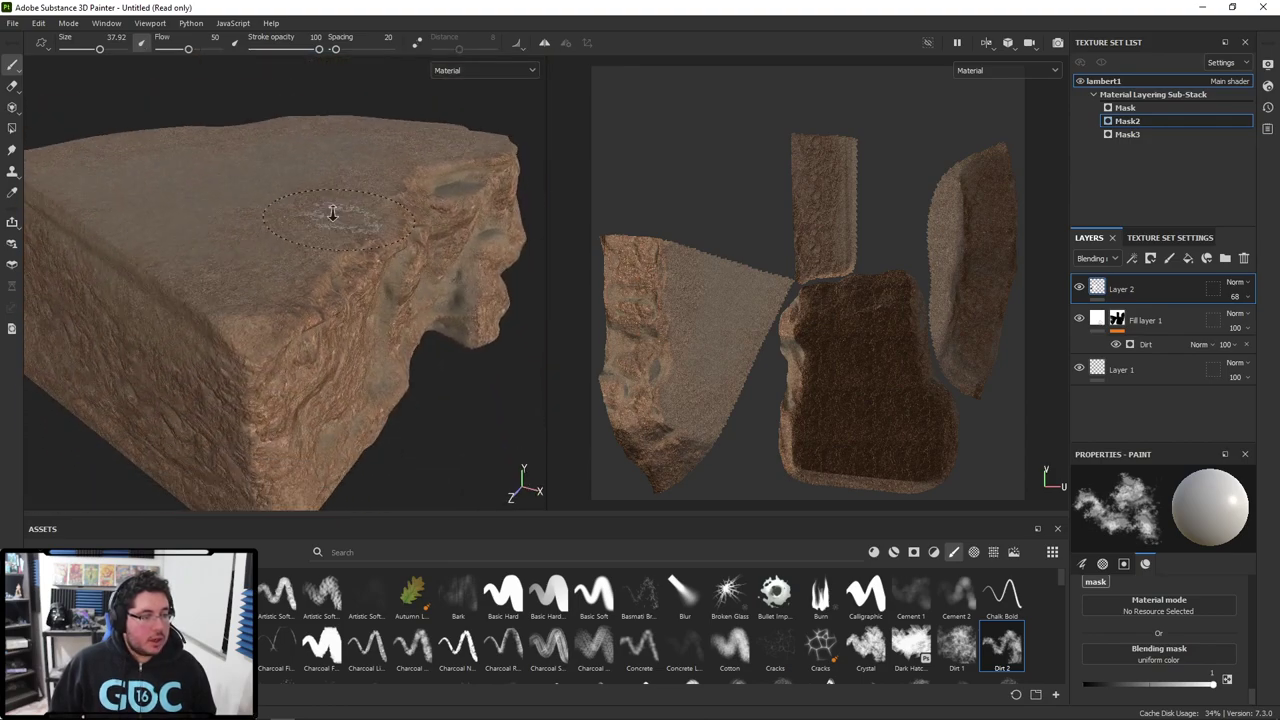
alt+right_drag(333, 213, 290, 200)
alt+drag(290, 200, 240, 170)
alt+right_drag(240, 170, 340, 230)
alt+drag(340, 230, 443, 251)
alt+right_drag(443, 251, 340, 265)
alt+drag(340, 265, 436, 359)
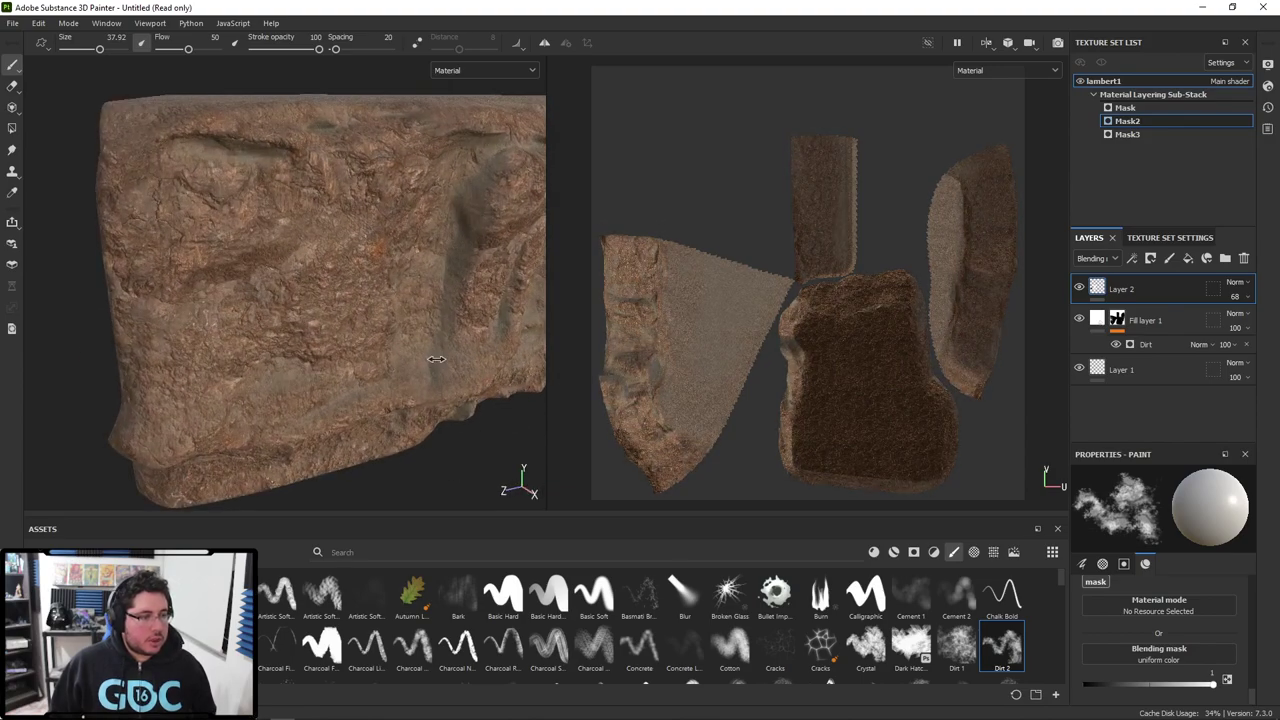
Step: Rotate the environment lighting, preview the cliff in rendering mode, and return to the painting view
shift+right_drag(436, 359, 720, 359)
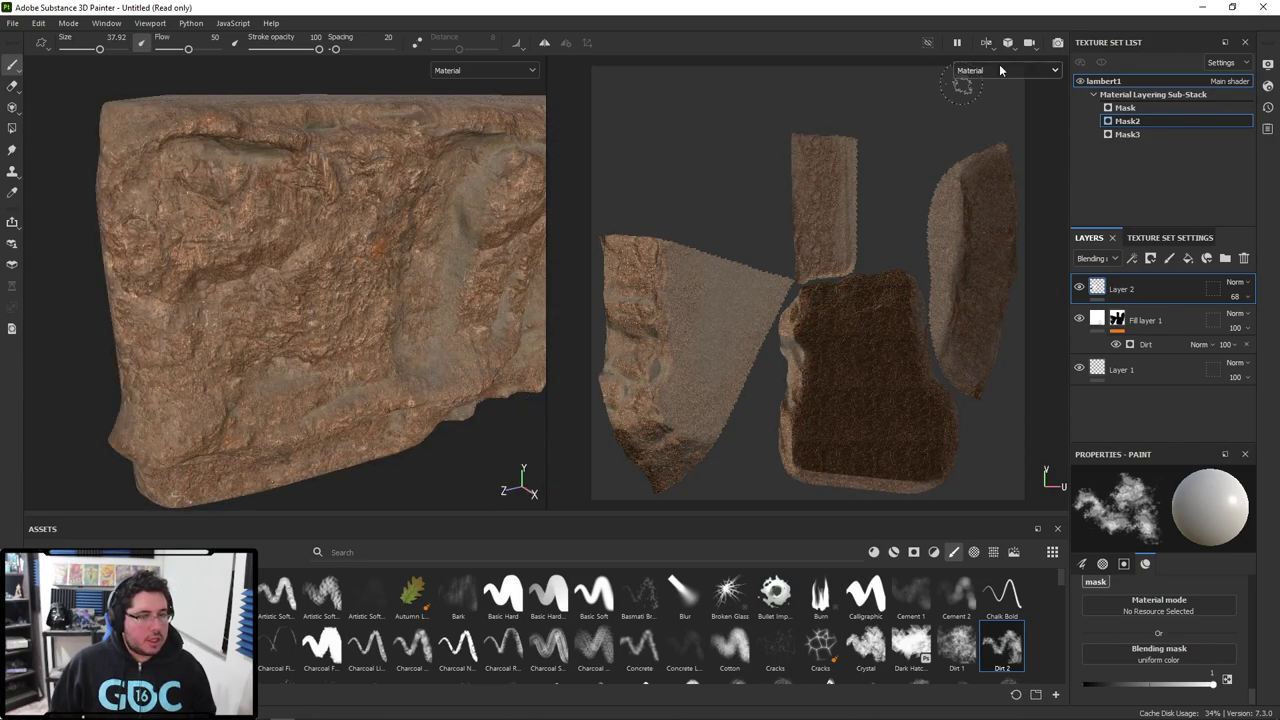
click(1057, 44)
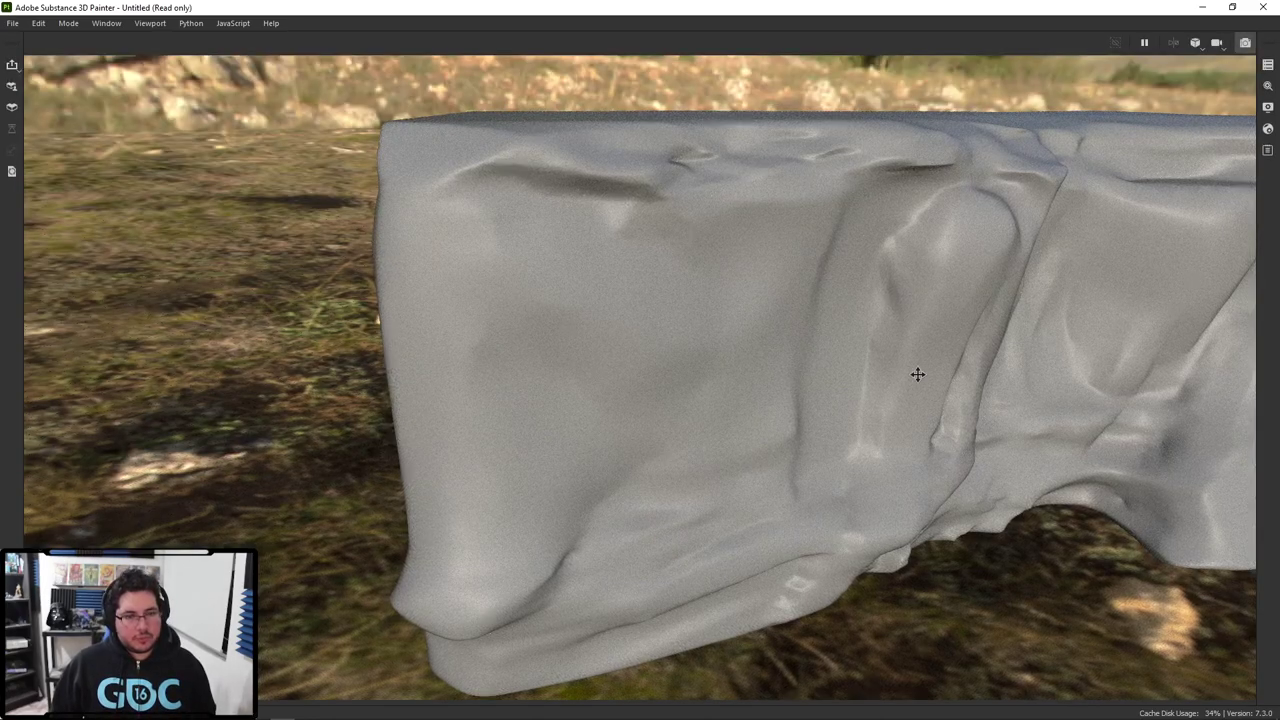
key(f)
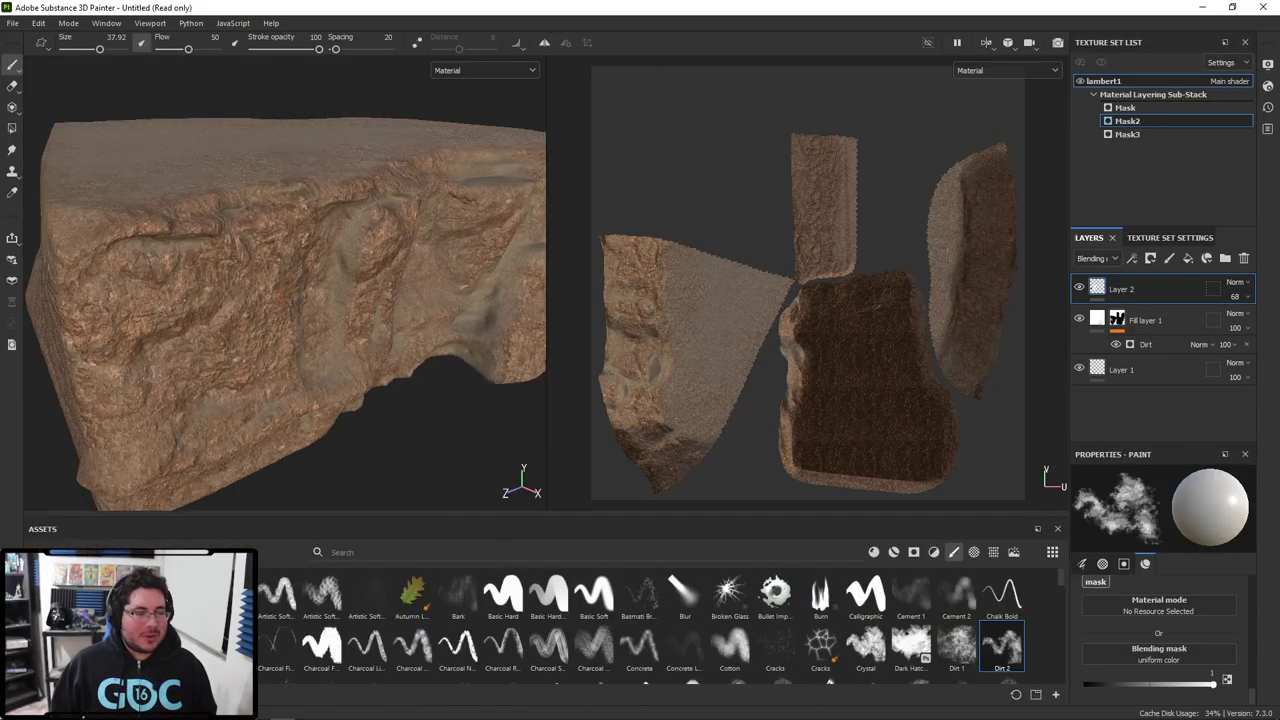
Step: Open the texture export settings and choose the Document channels + Normal + AO (No Alpha) output template
click(14, 23)
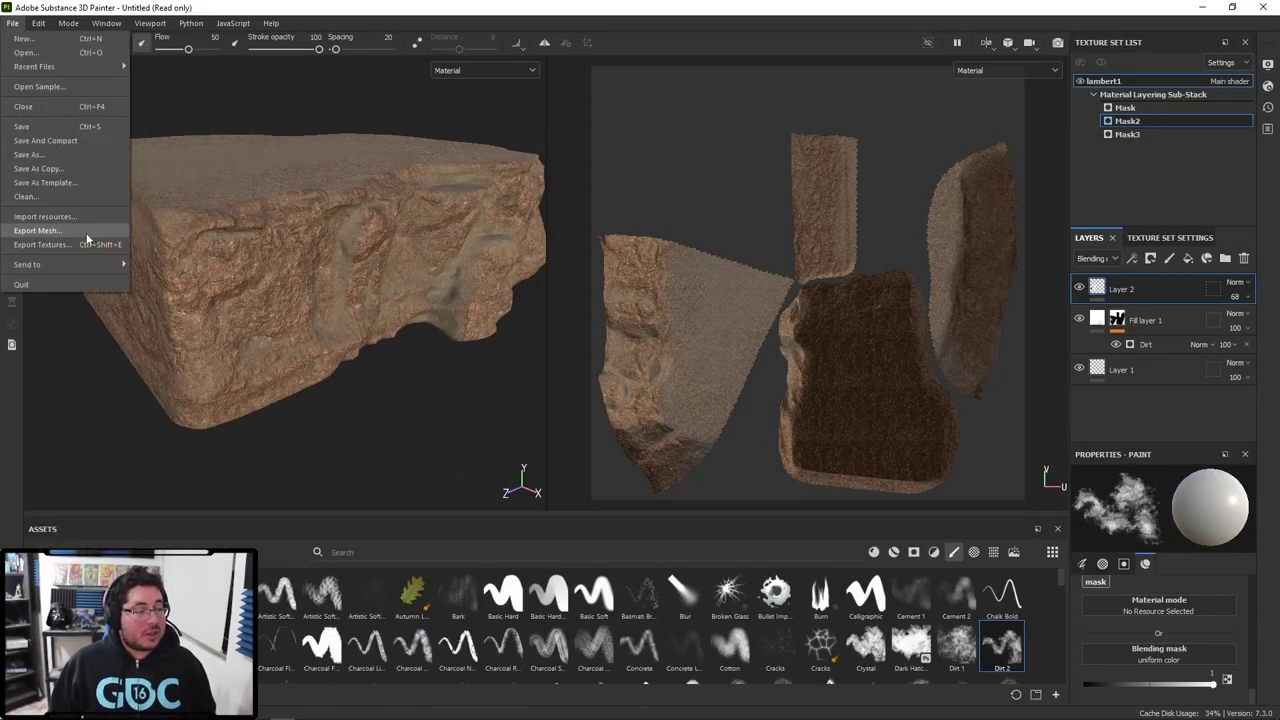
click(86, 233)
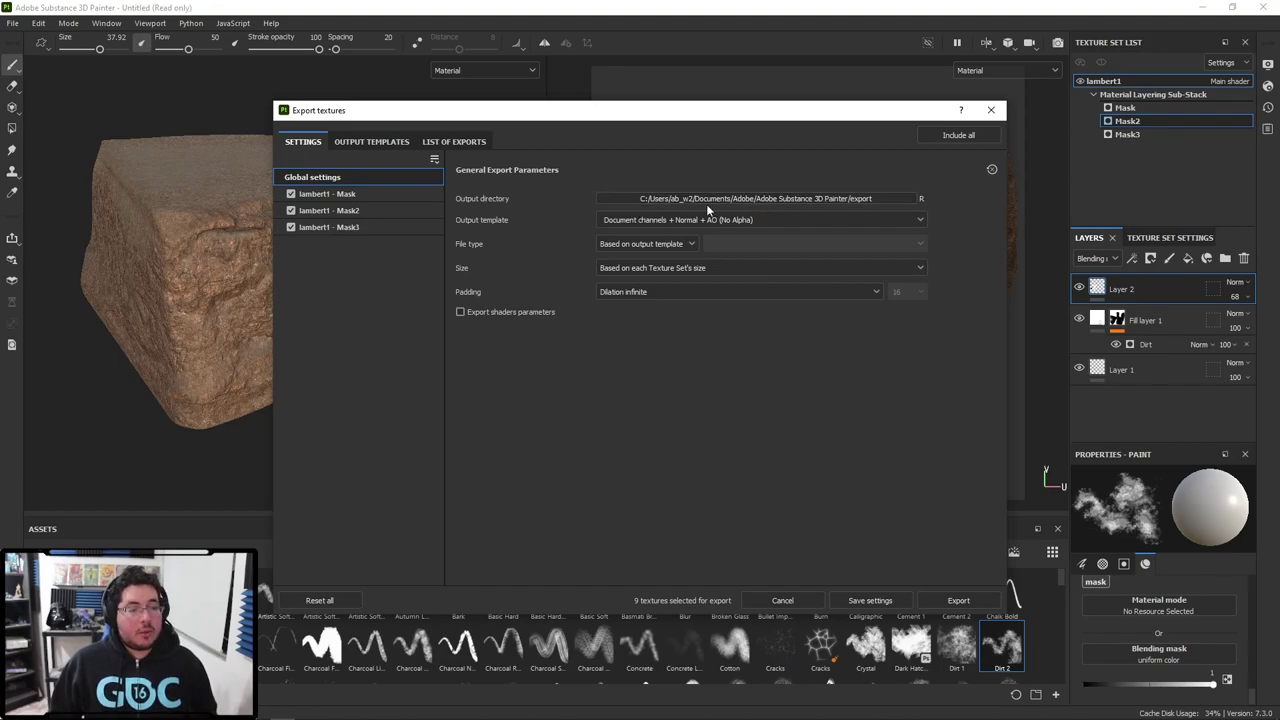
click(744, 199)
key(Escape)
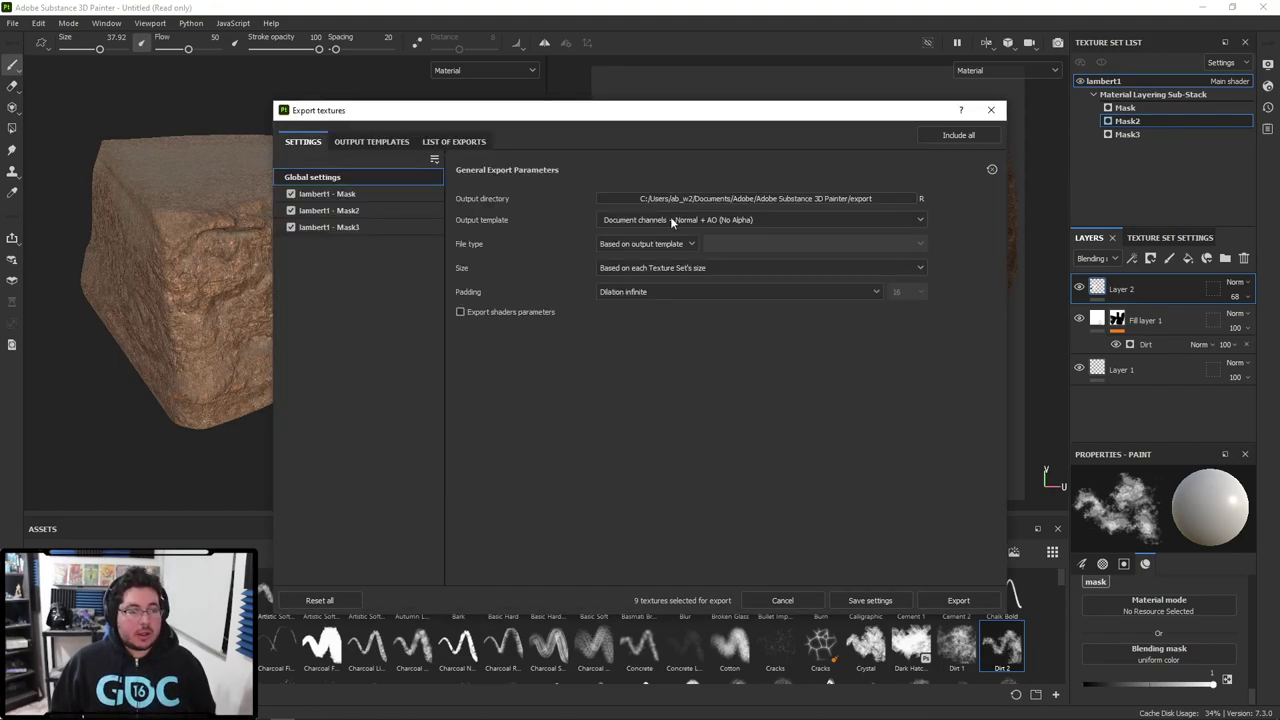
click(670, 219)
click(598, 377)
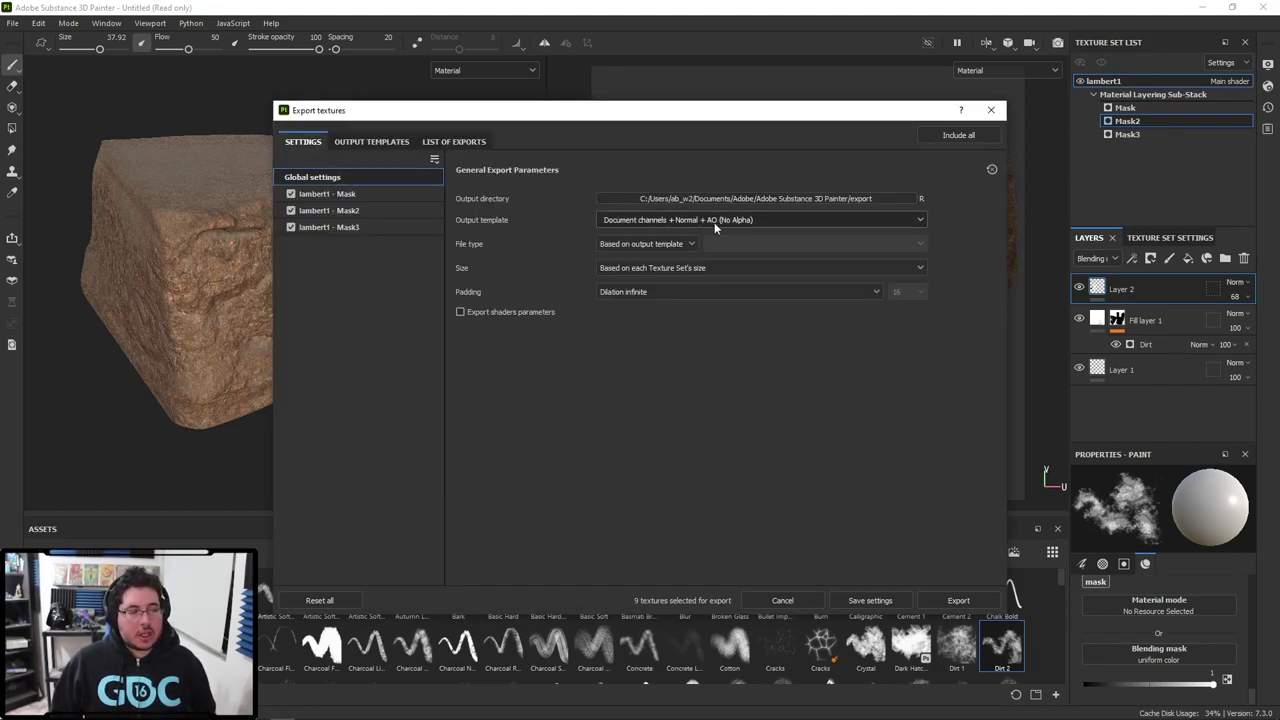
click(693, 219)
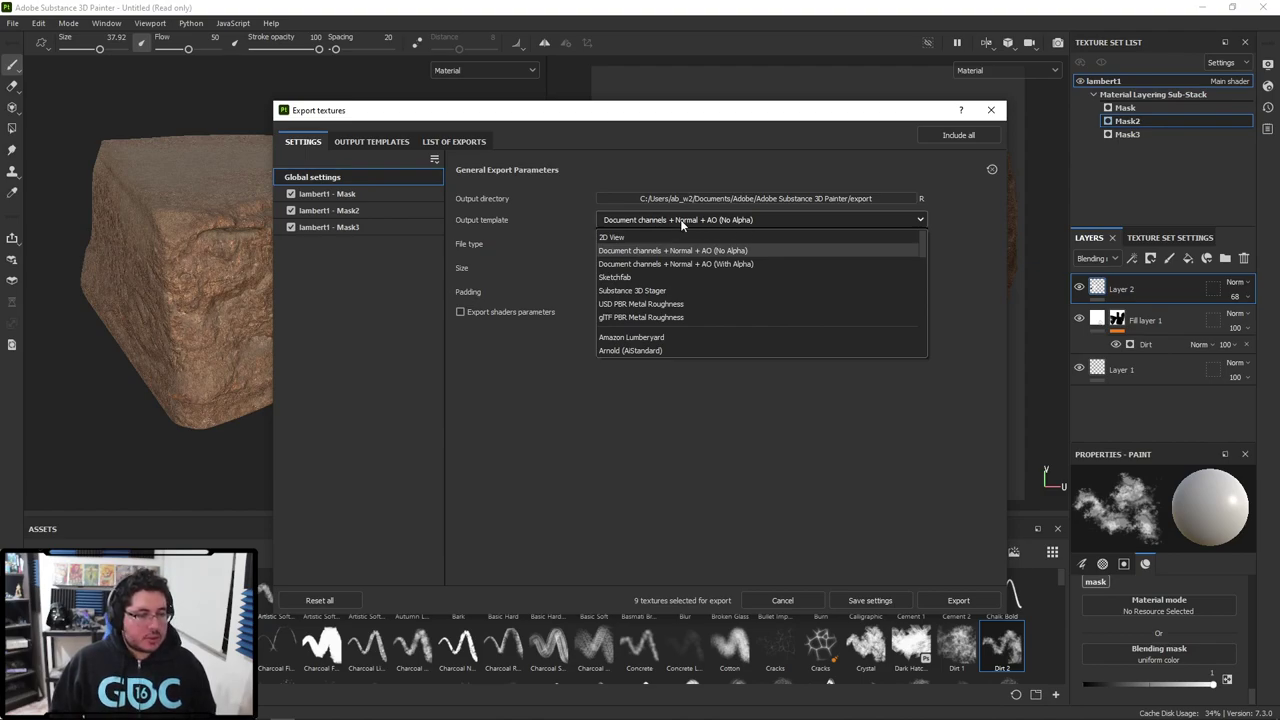
click(679, 251)
Step: Set the export's output directory to G:/ProyectosCritical/2021/Nextut_Live/assets/Lighthouse/Cliff
click(738, 198)
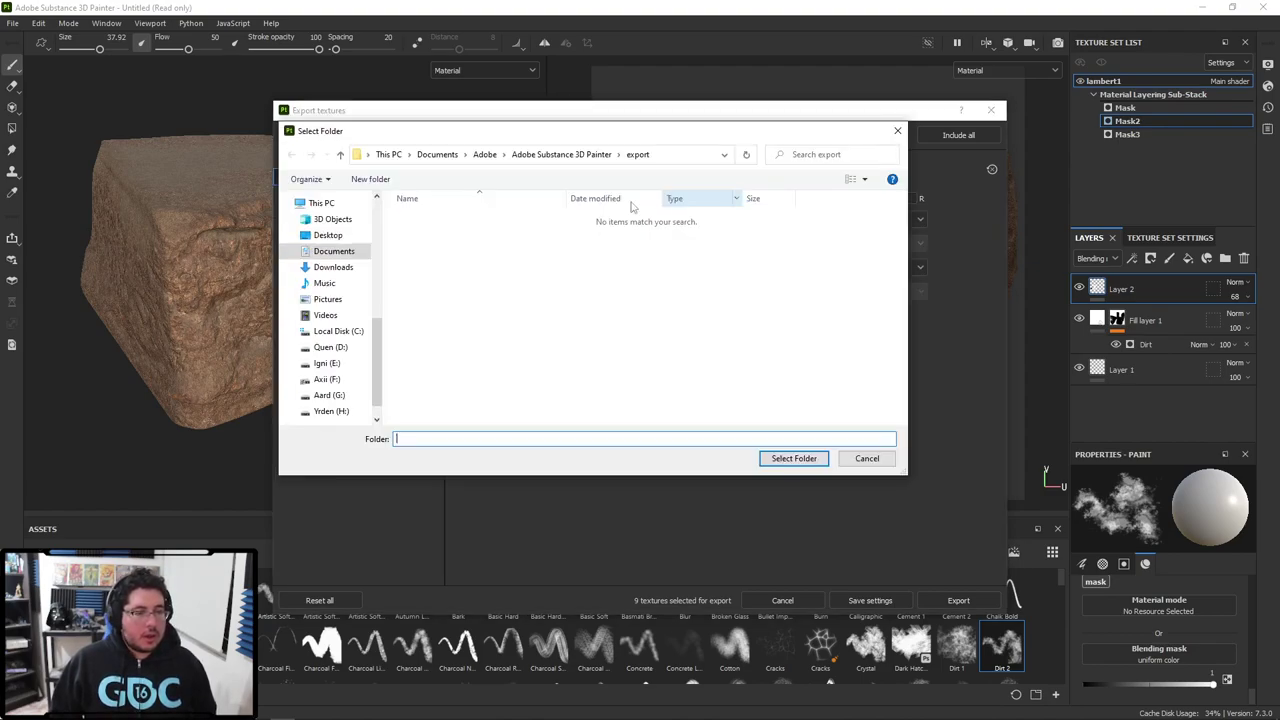
scroll(343, 289, up, 6)
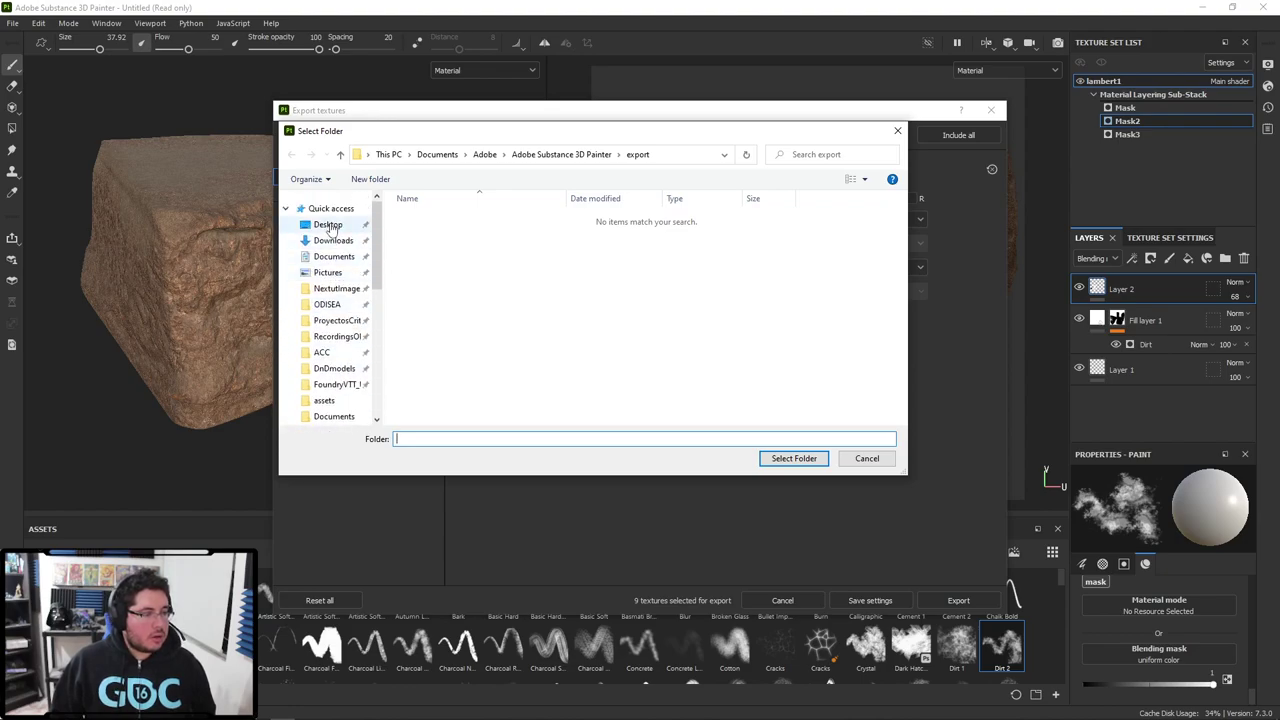
click(334, 294)
click(500, 154)
double_click(431, 233)
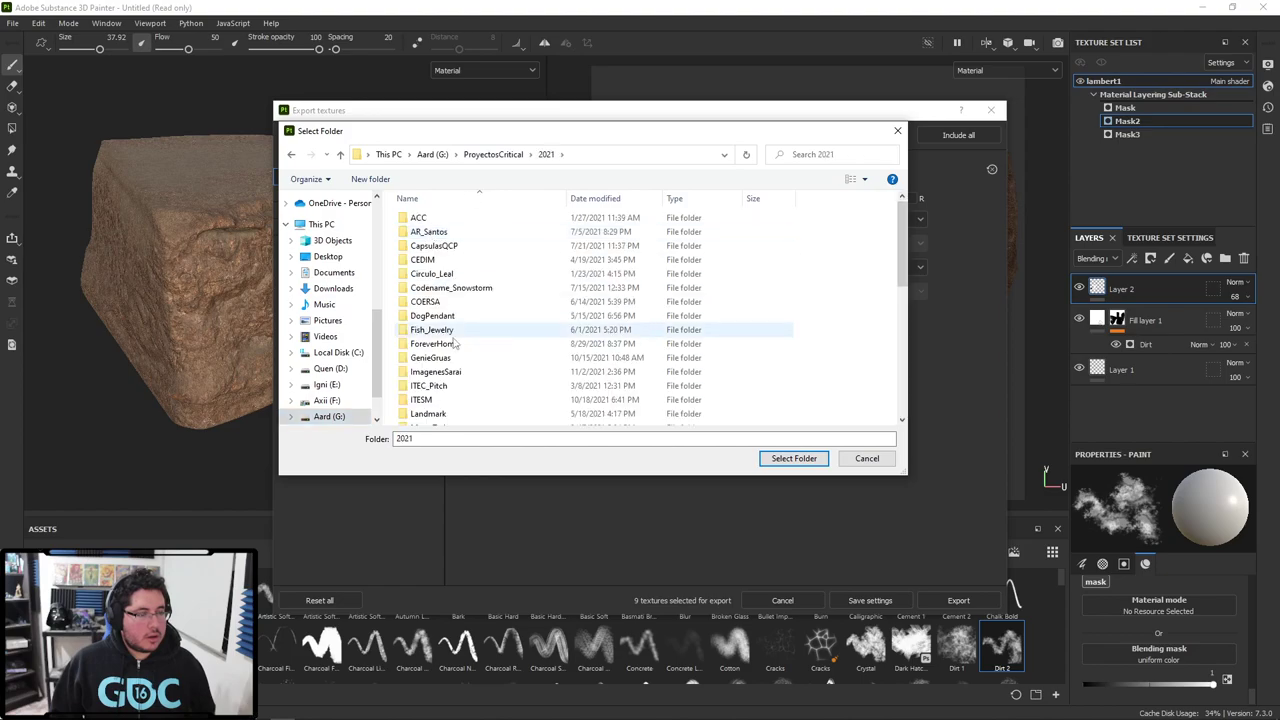
scroll(455, 338, down, 6)
scroll(450, 356, up, 1)
double_click(445, 256)
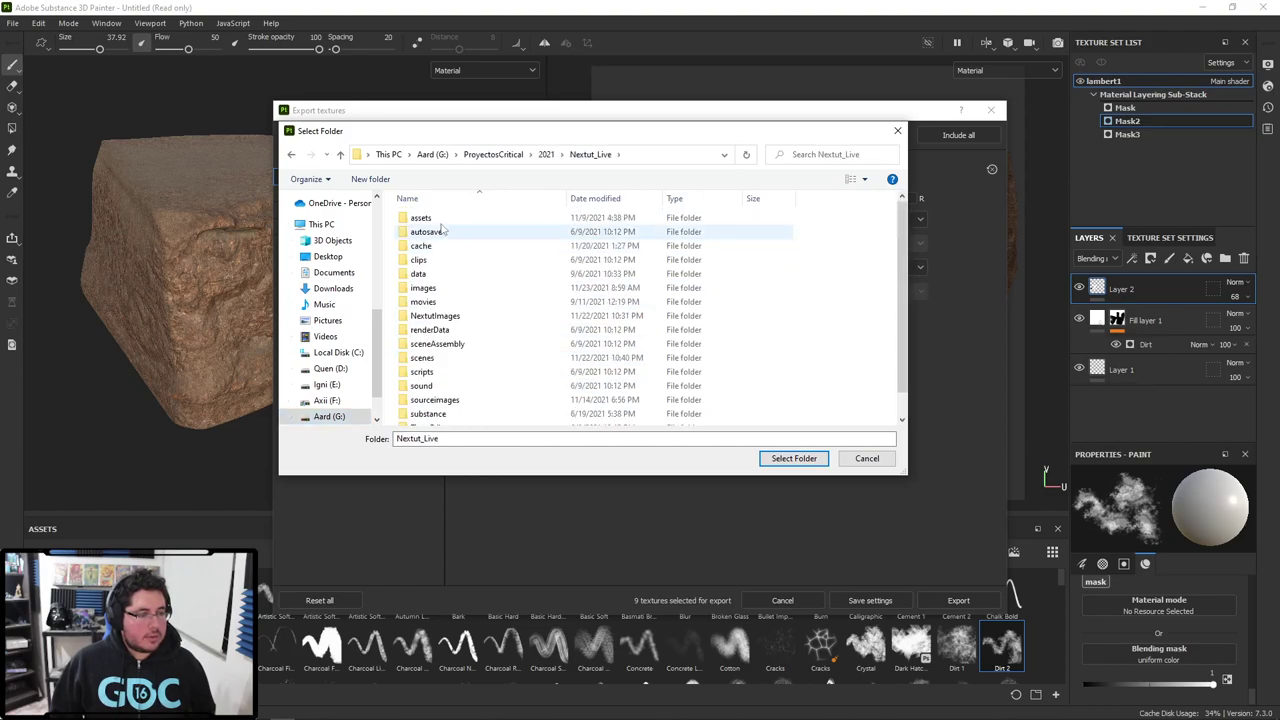
double_click(425, 230)
double_click(428, 343)
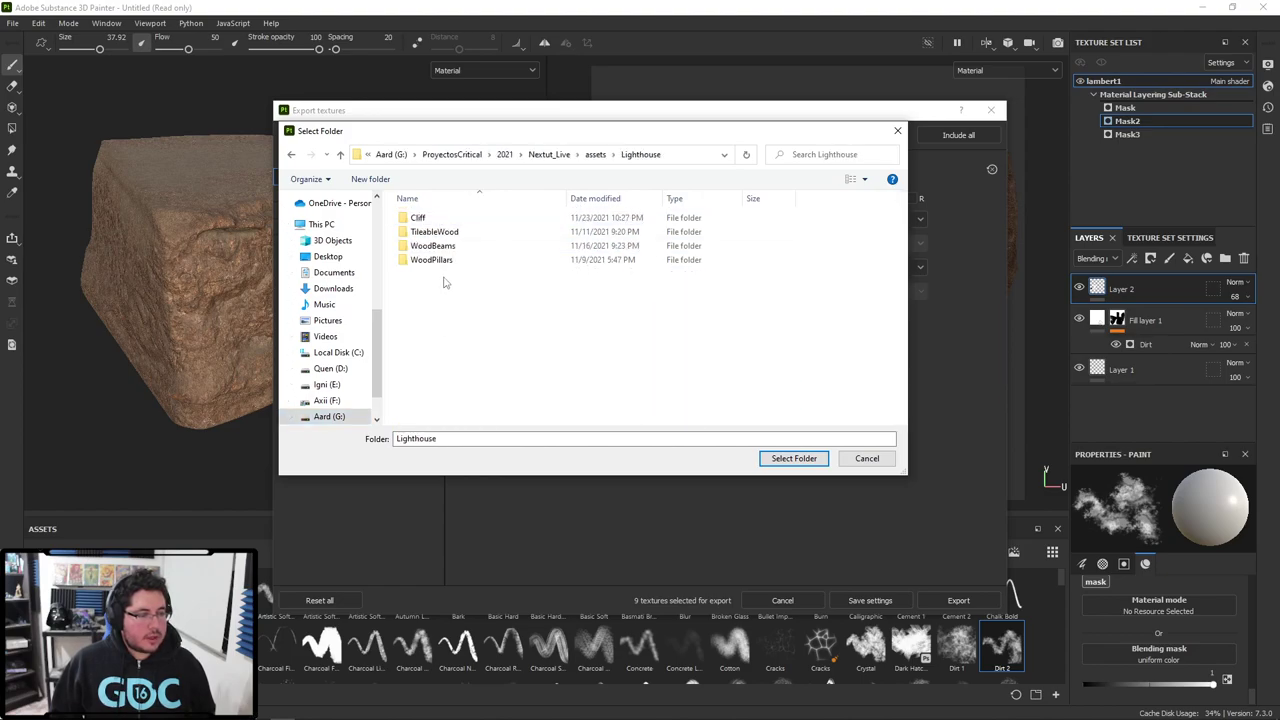
double_click(420, 217)
click(794, 458)
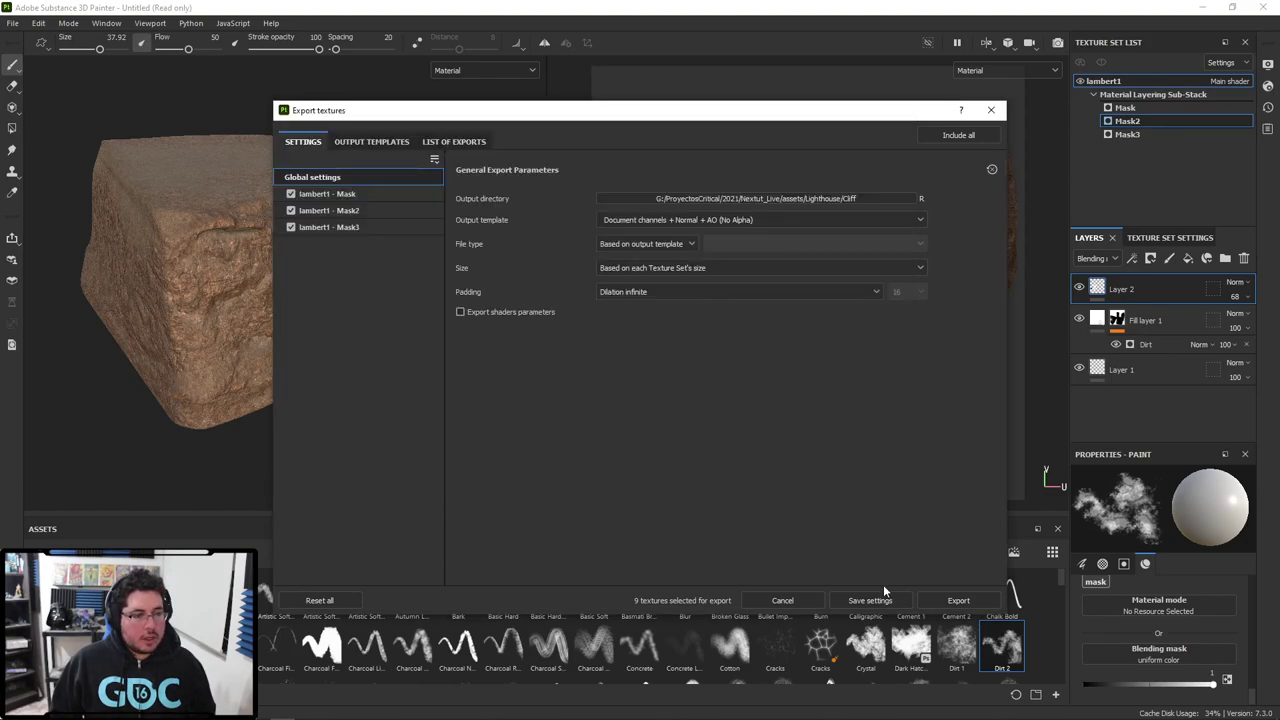
Step: Export the textures for Mask, Mask2 and Mask3, and show the output directory in a maximised window
click(962, 600)
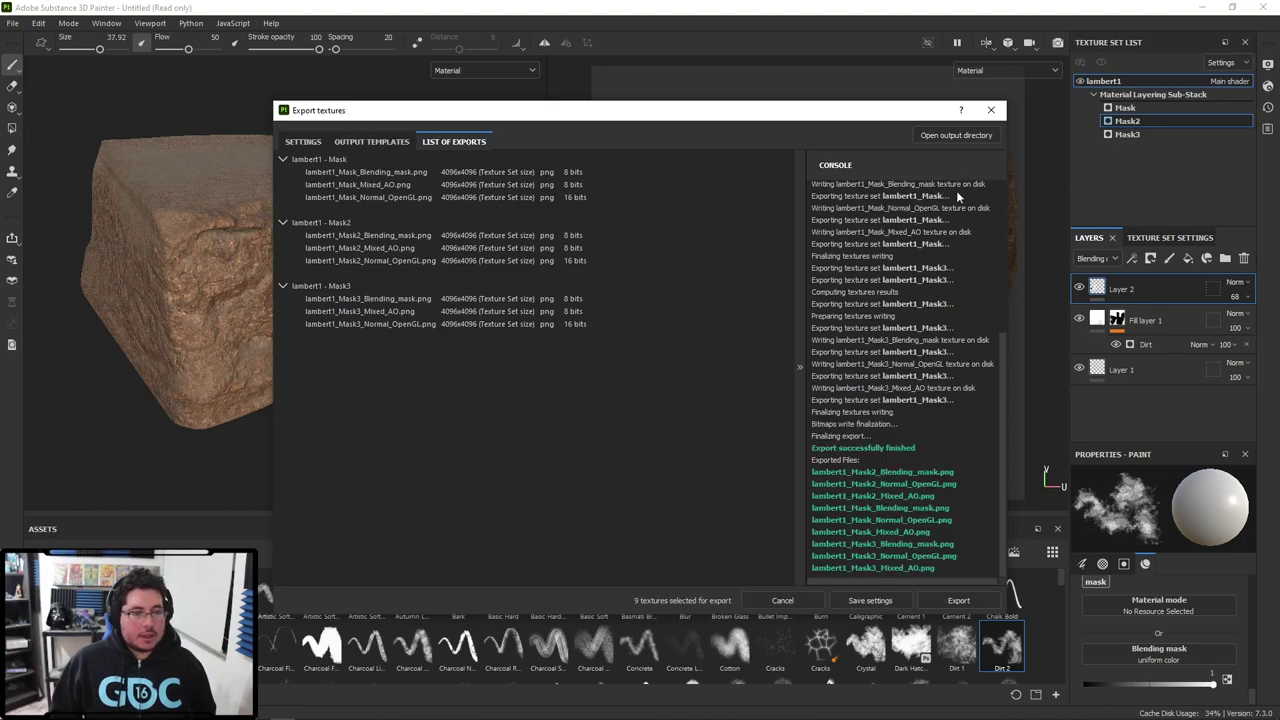
click(957, 137)
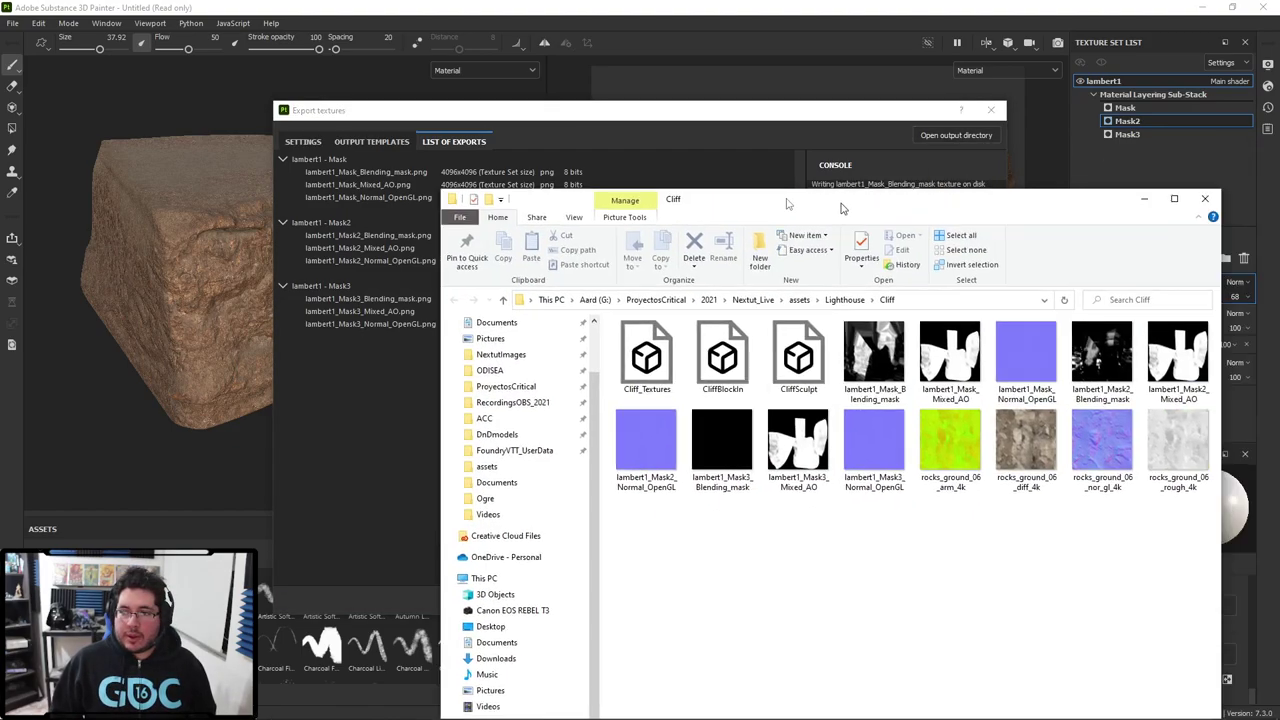
drag(842, 204, 614, 1)
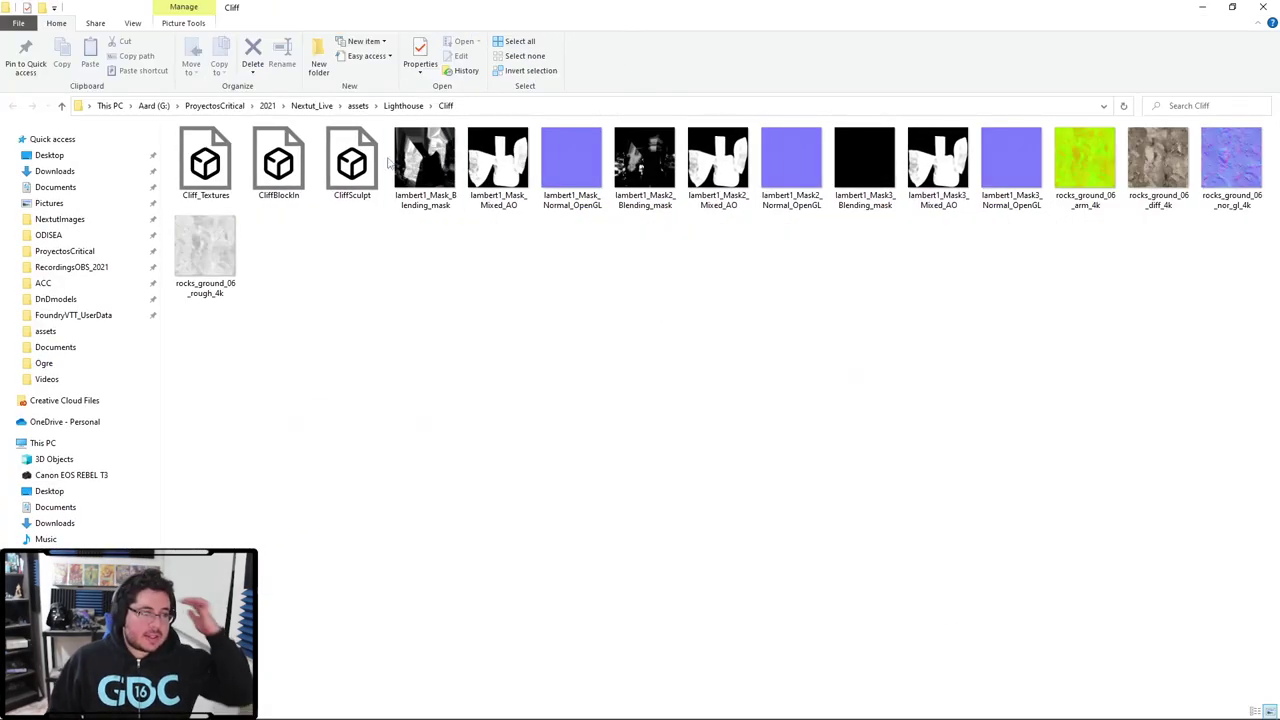
Step: View the exported images from lambert1_Mask_Blending_mask through lambert1_Mask2_Blending_mask
click(434, 164)
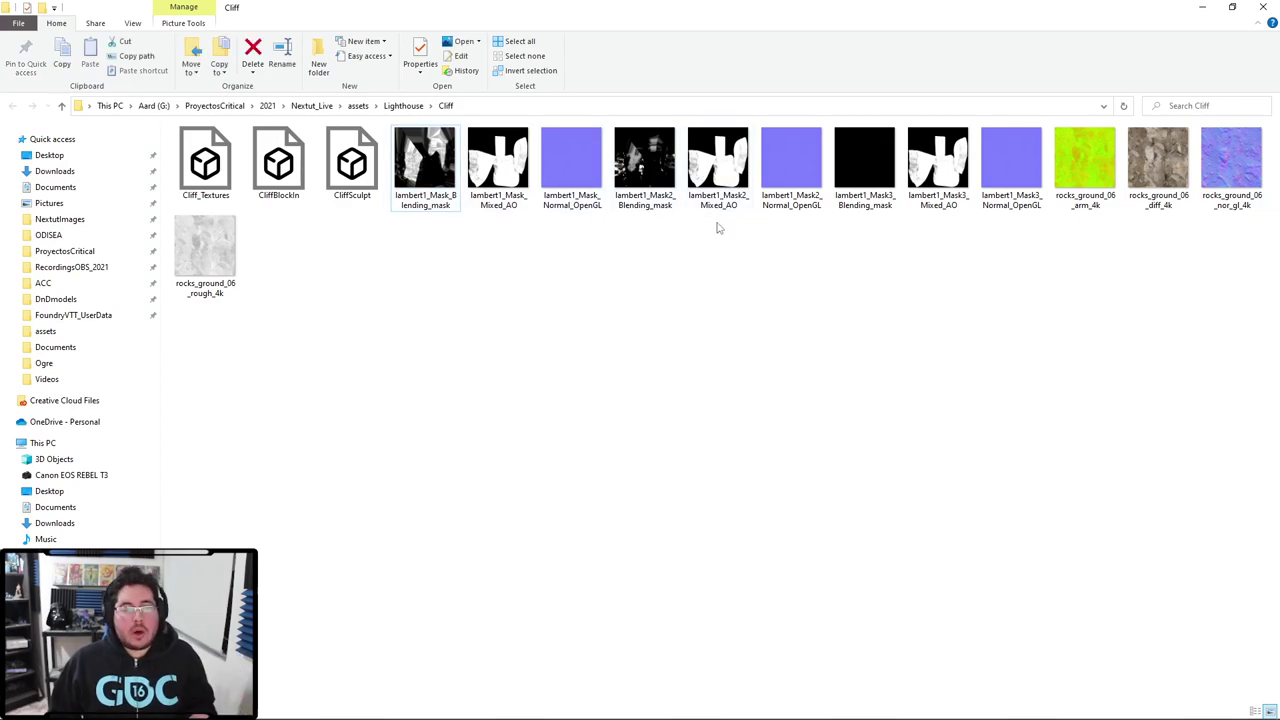
double_click(431, 166)
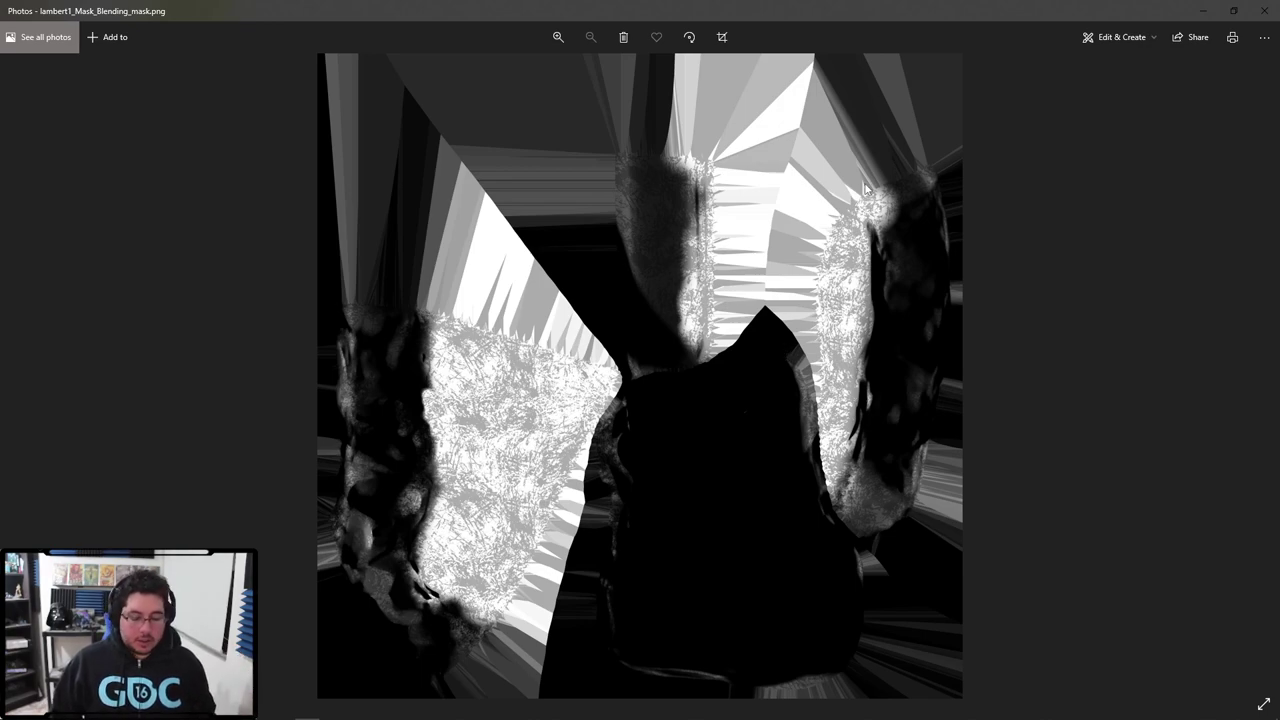
key(Right)
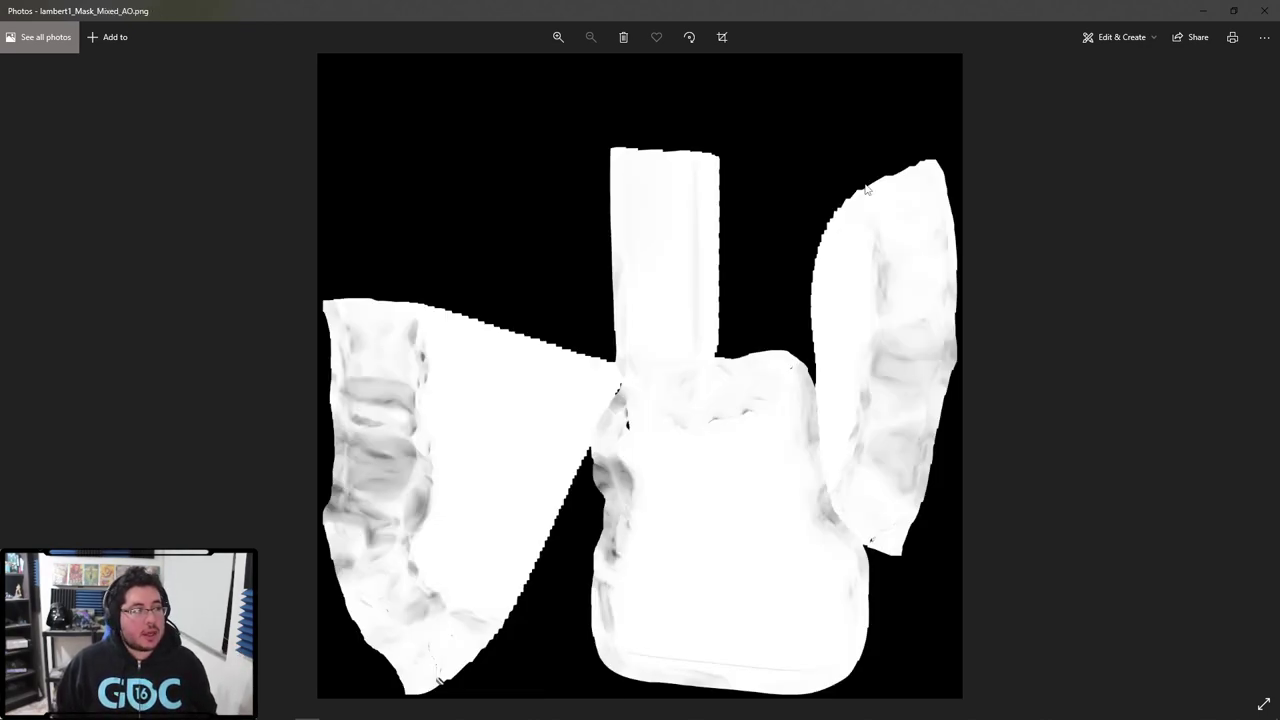
key(Right)
key(Left)
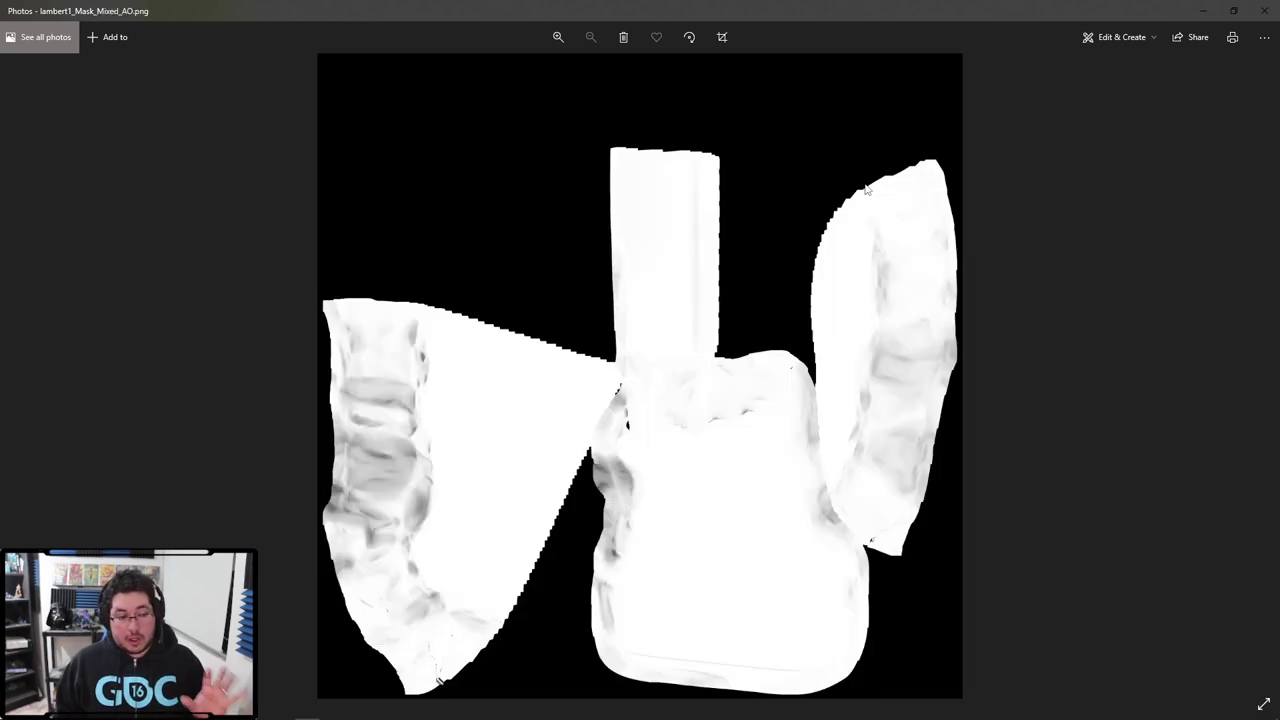
key(Right)
key(Right)
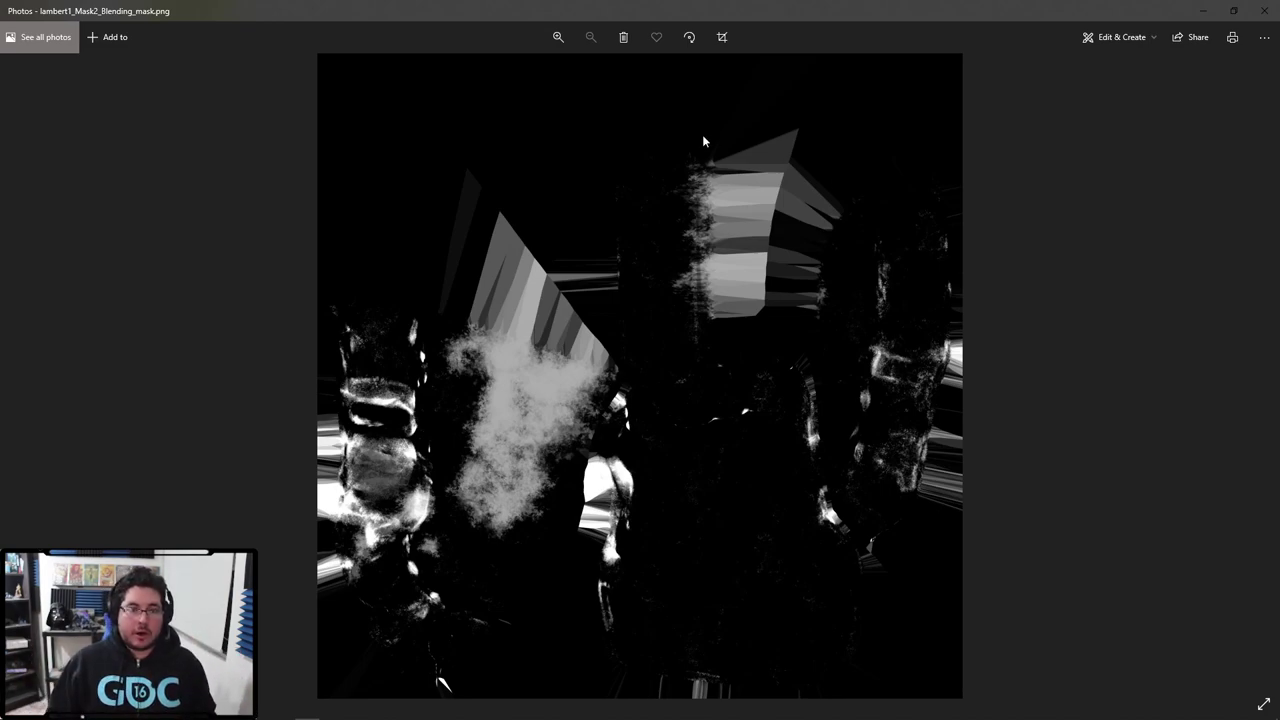
Step: Minimise the image viewer and the Cliff folder window, and close the texture export dialog
click(1200, 11)
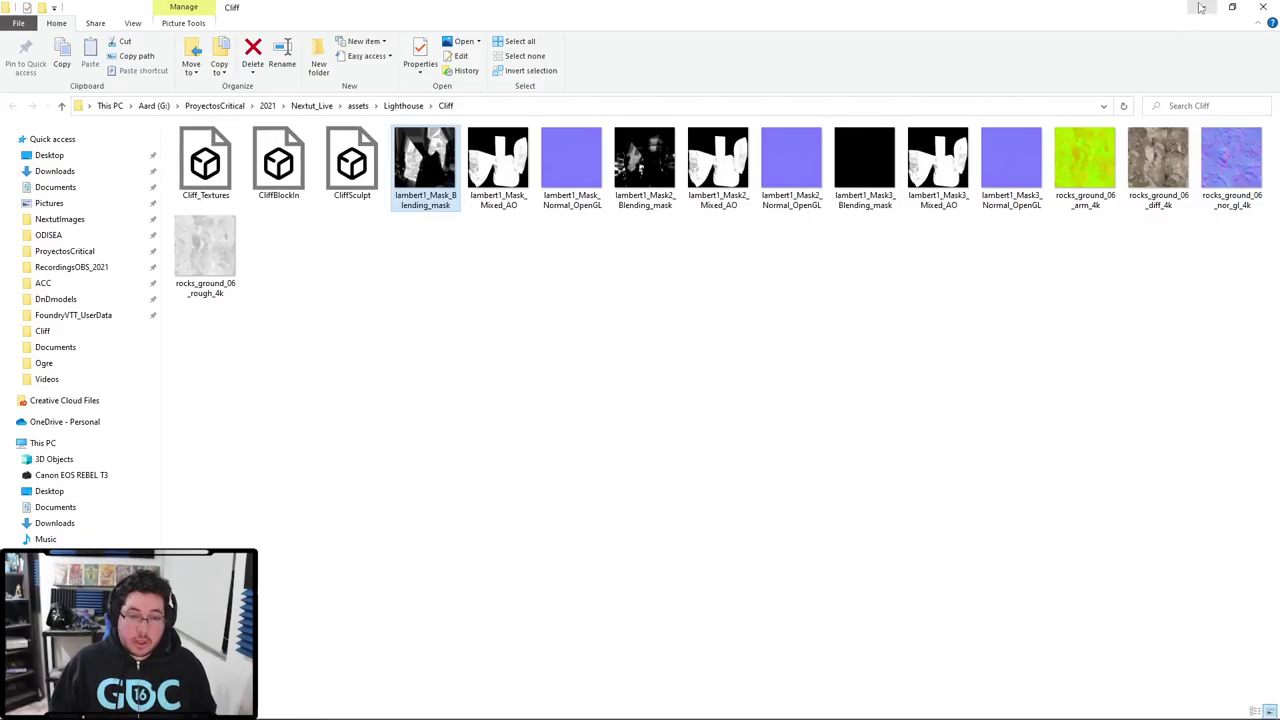
click(1200, 8)
click(994, 103)
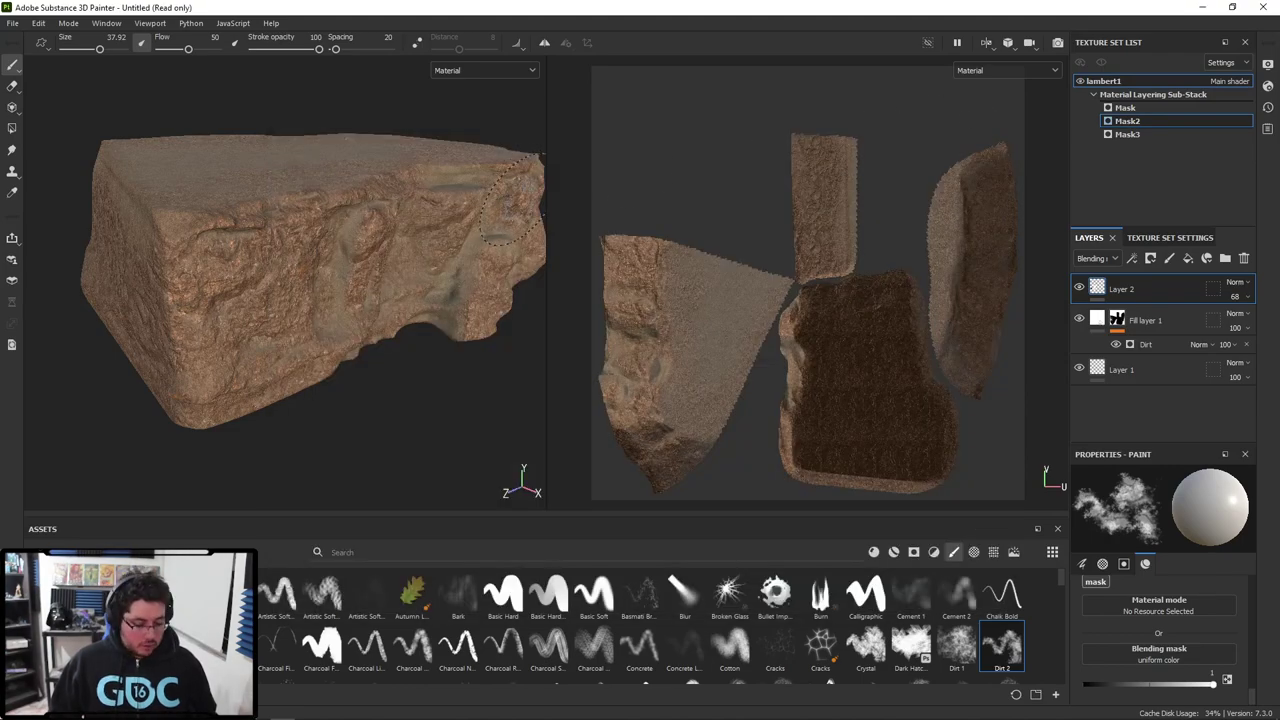
Step: Show only the 3D view and examine the material transitions on the cliff up close and as a whole
key(F2)
alt+drag(699, 232, 829, 421)
alt+right_drag(830, 422, 740, 480)
alt+middle_drag(740, 480, 600, 400)
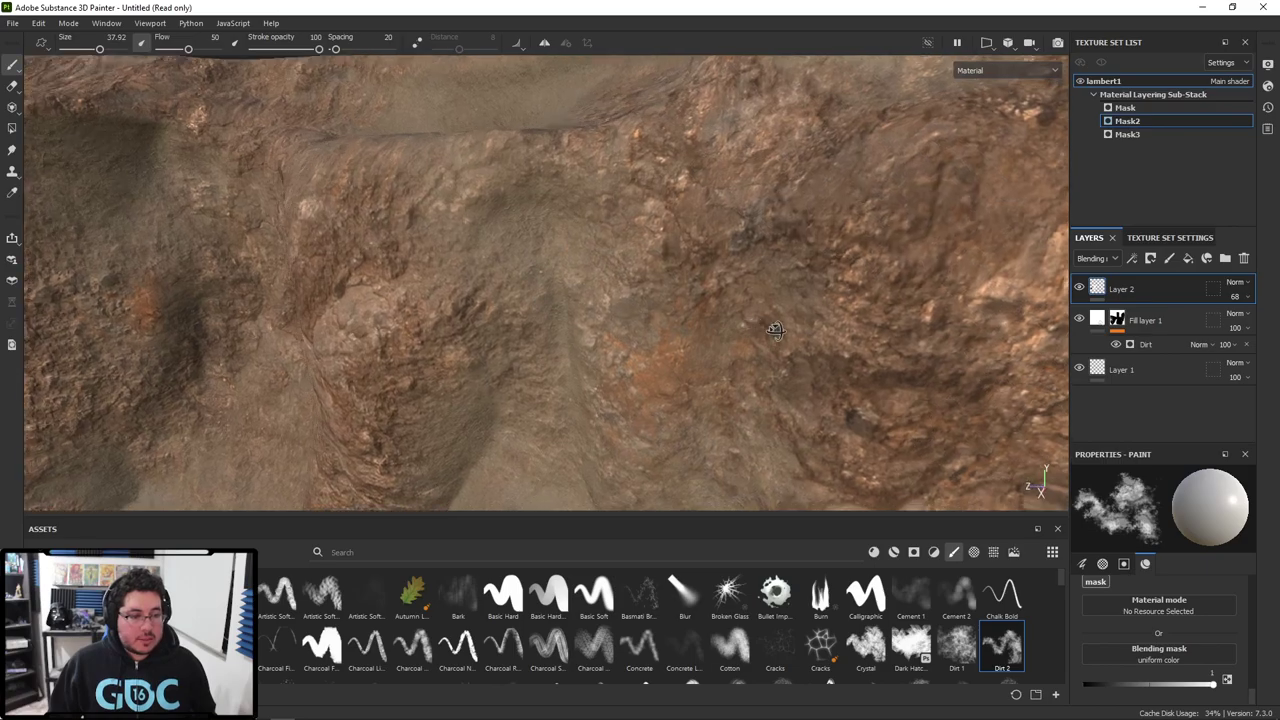
mouse_move(600, 400)
alt+mouse_down()
mouse_move(620, 300)
mouse_move(539, 194)
mouse_move(600, 270)
alt+mouse_up()
alt+right_drag(600, 270, 731, 277)
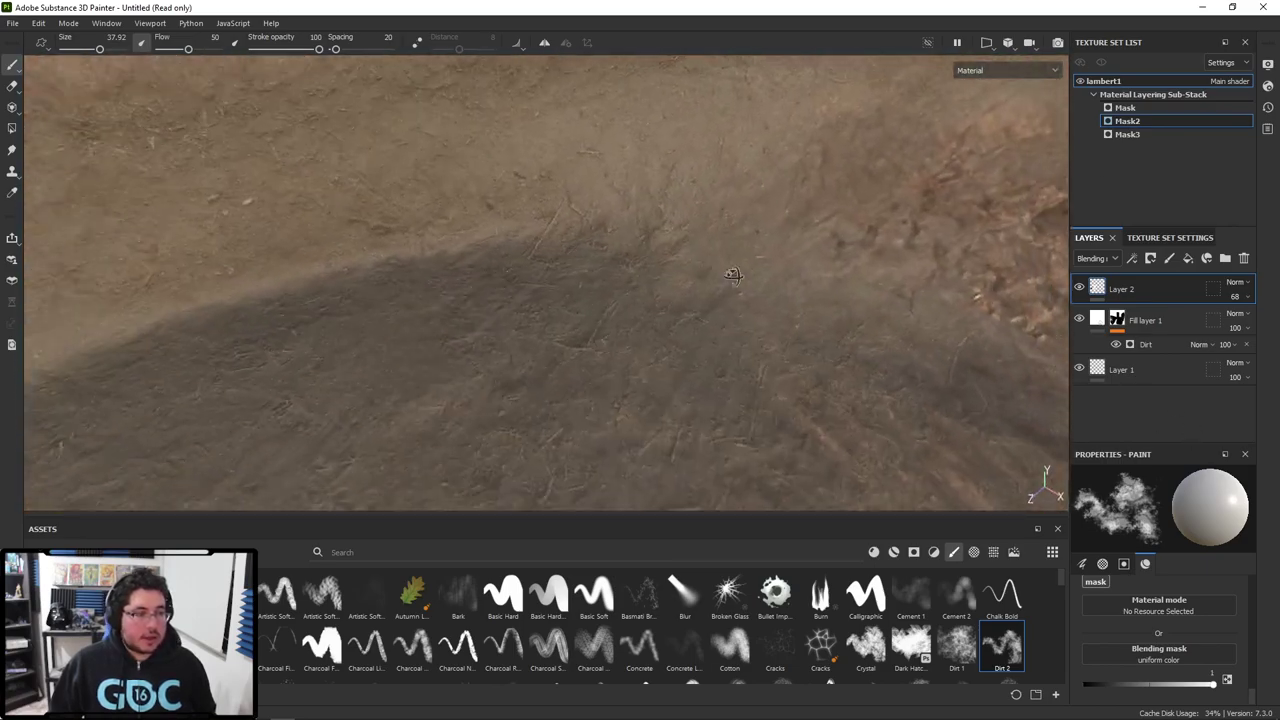
alt+drag(731, 277, 484, 215)
alt+right_drag(484, 215, 437, 225)
alt+drag(432, 228, 216, 66)
alt+right_drag(216, 66, 160, 120)
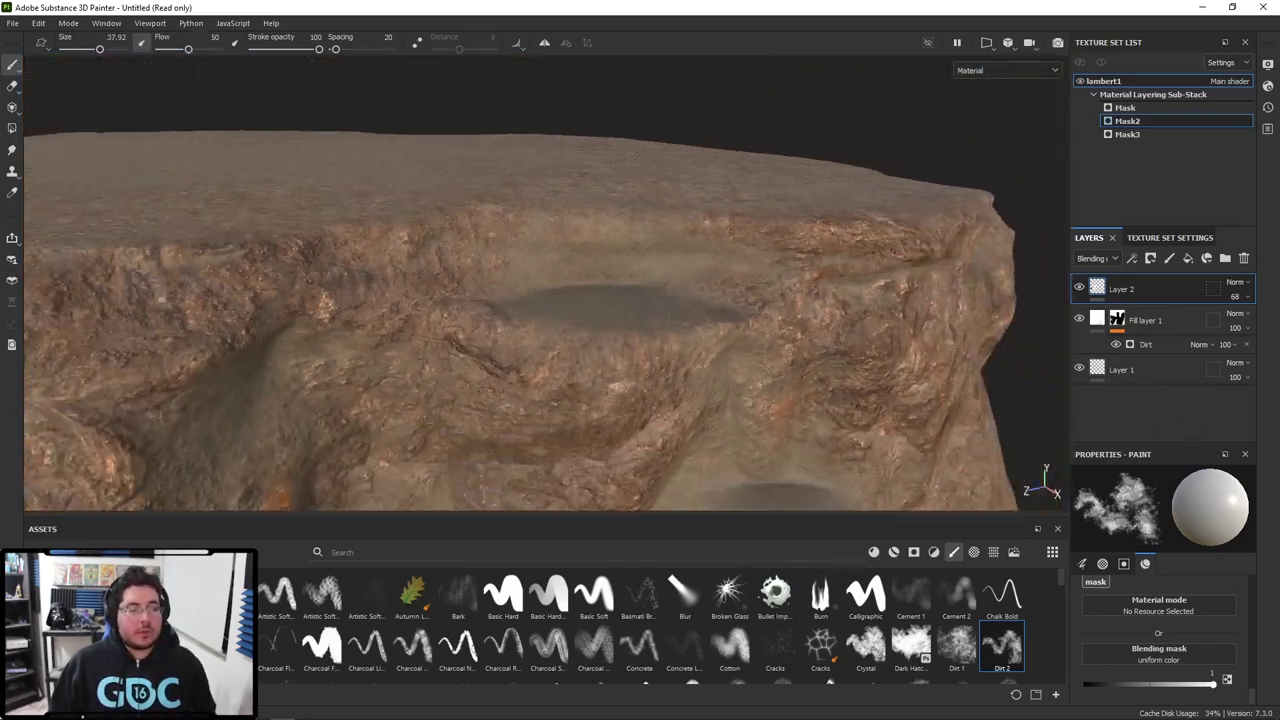
alt+drag(340, 180, 575, 241)
mouse_move(370, 225)
alt+mouse_down()
mouse_move(423, 194)
mouse_move(429, 223)
mouse_move(429, 114)
mouse_move(340, 177)
mouse_move(526, 194)
mouse_move(323, 177)
mouse_move(506, 157)
mouse_move(600, 165)
alt+mouse_up()
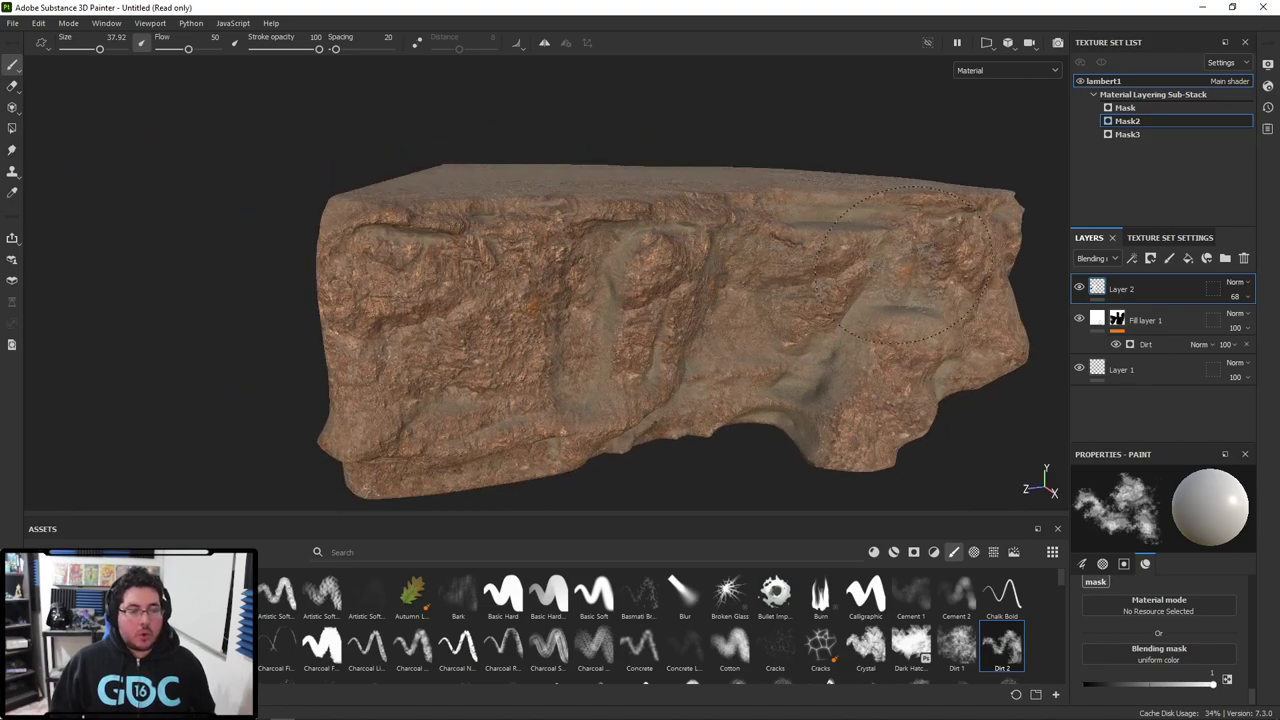
Step: Review the pbr-material-layering shader and its Dirty Sand Ground parameters in the shader settings, and close them
click(1268, 86)
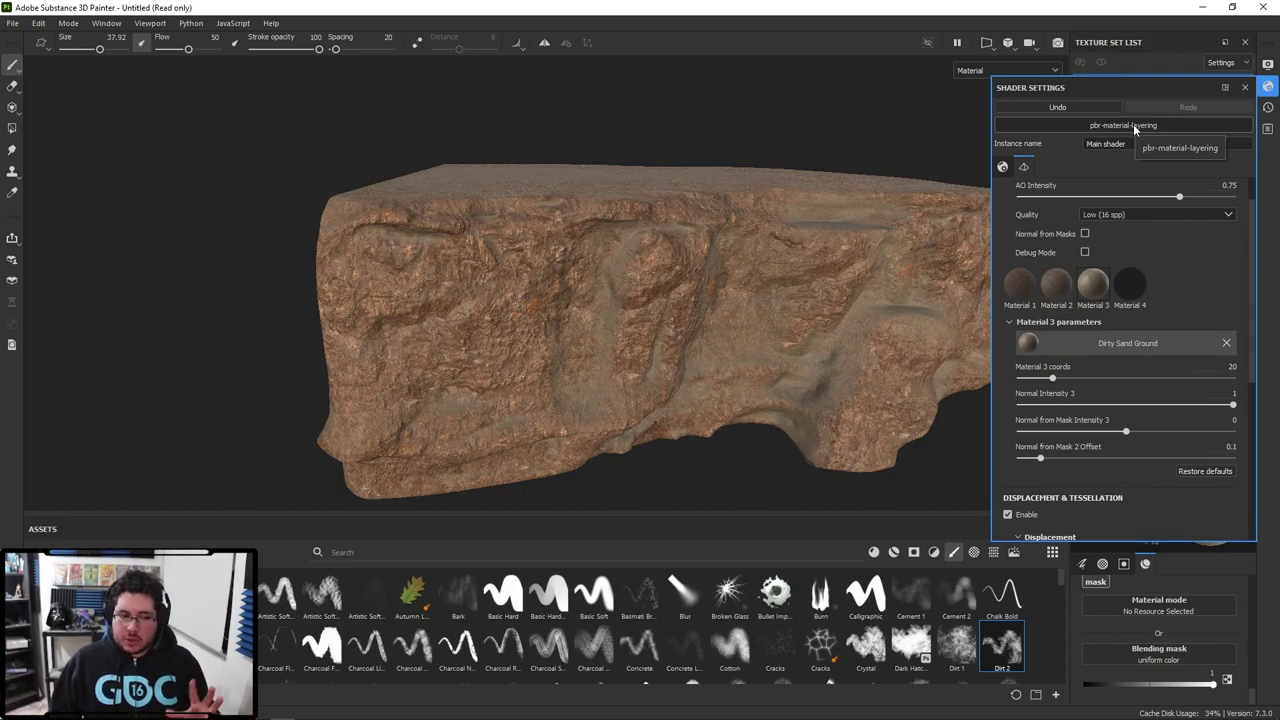
alt+drag(876, 166, 840, 174)
click(1245, 87)
alt+right_drag(886, 119, 663, 143)
alt+drag(663, 143, 795, 240)
alt+drag(646, 200, 650, 212)
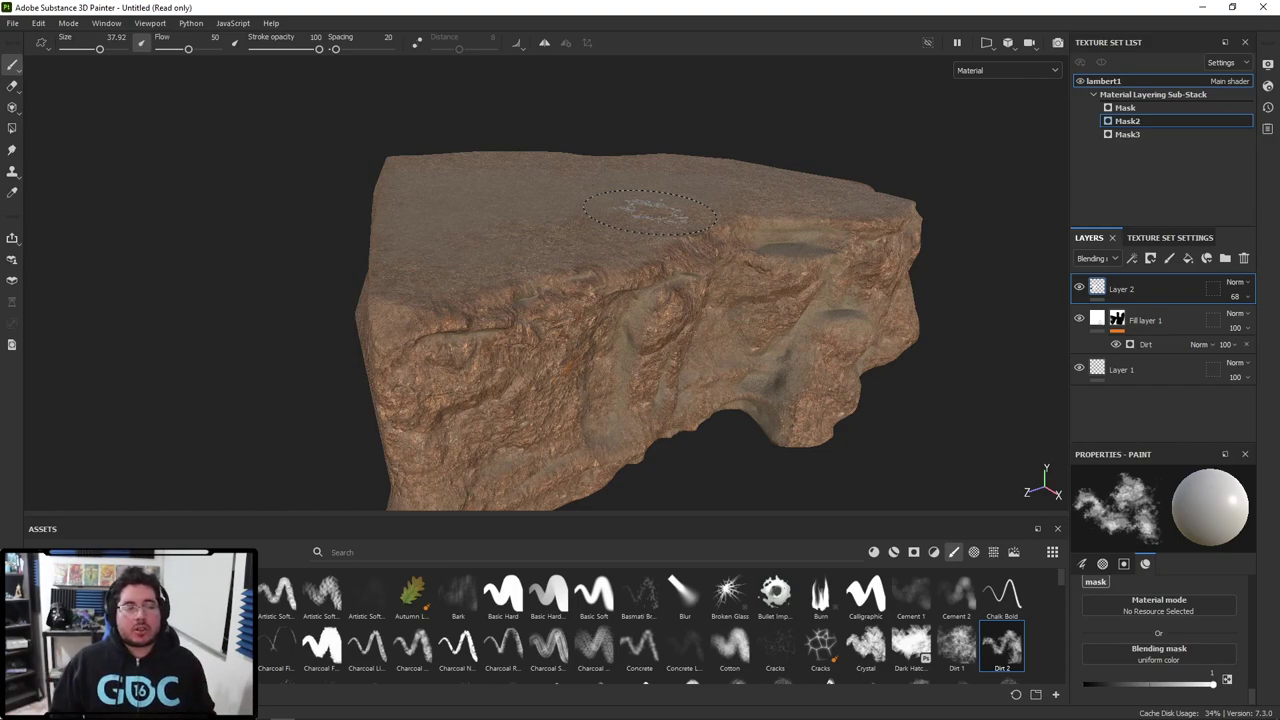
mouse_move(648, 212)
alt+mouse_down()
mouse_move(975, 190)
mouse_move(880, 250)
alt+mouse_up()
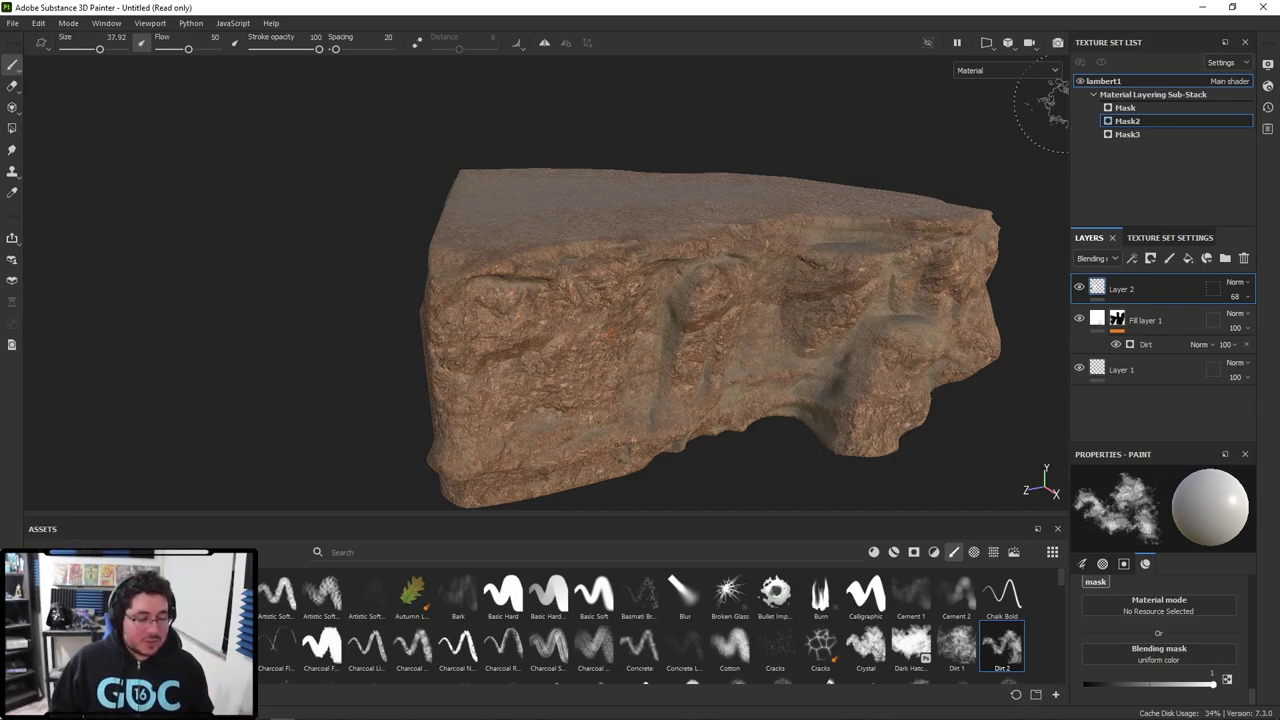
mouse_move(888, 218)
alt+mouse_down()
mouse_move(901, 181)
mouse_move(785, 190)
mouse_move(785, 220)
mouse_move(820, 245)
alt+mouse_up()
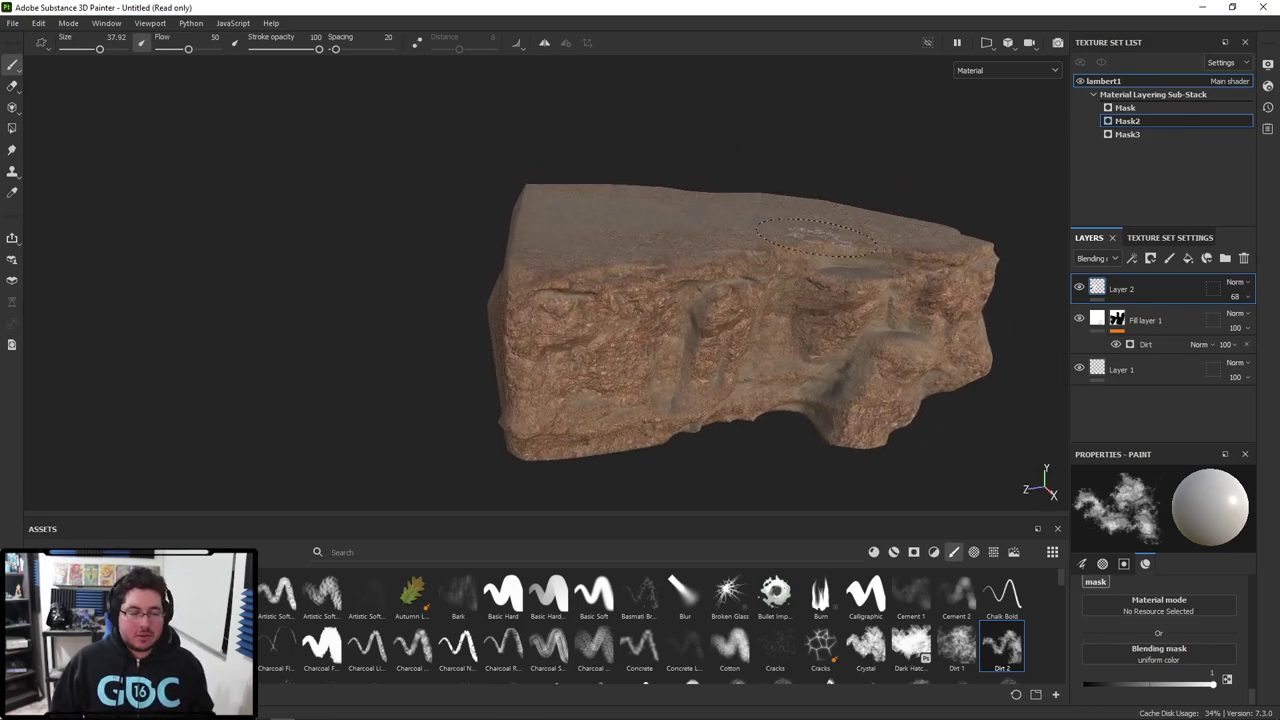